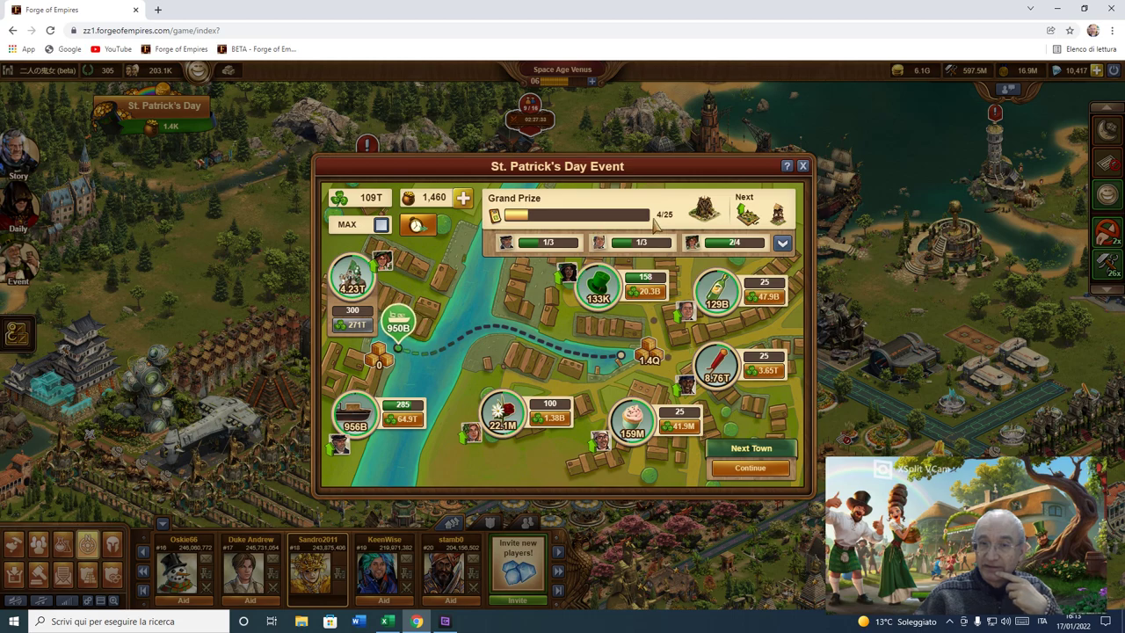
Step: Close the St. Patrick's Day Event window and switch to the 2022 san patrizio.xlsx workbook in Excel
mouse_move(719, 226)
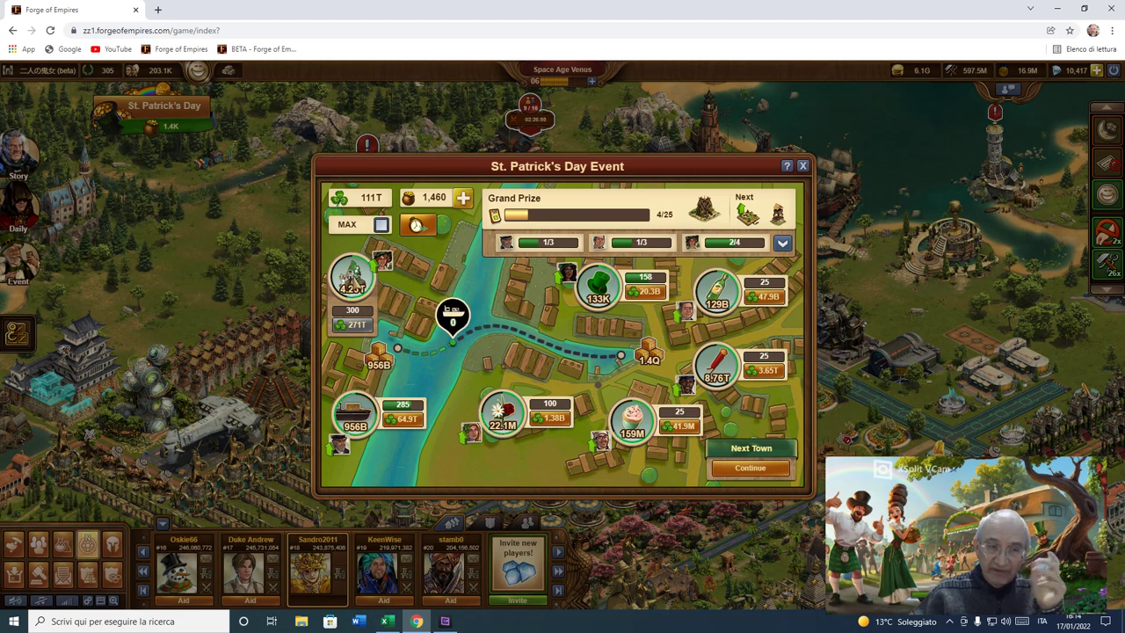
key("Escape")
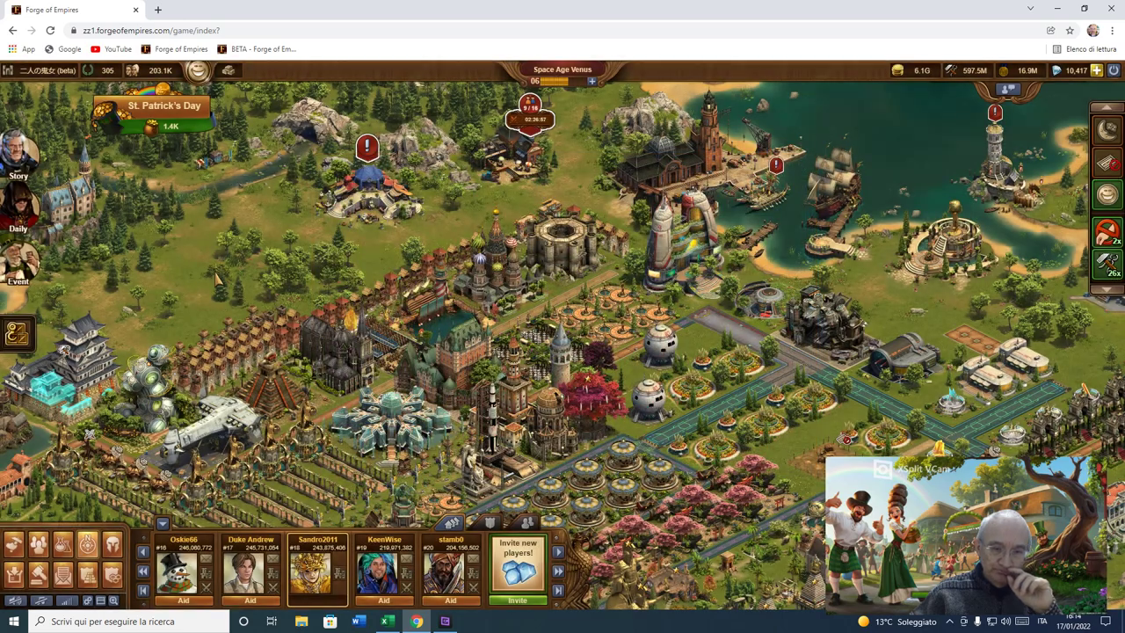
left_click(384, 622)
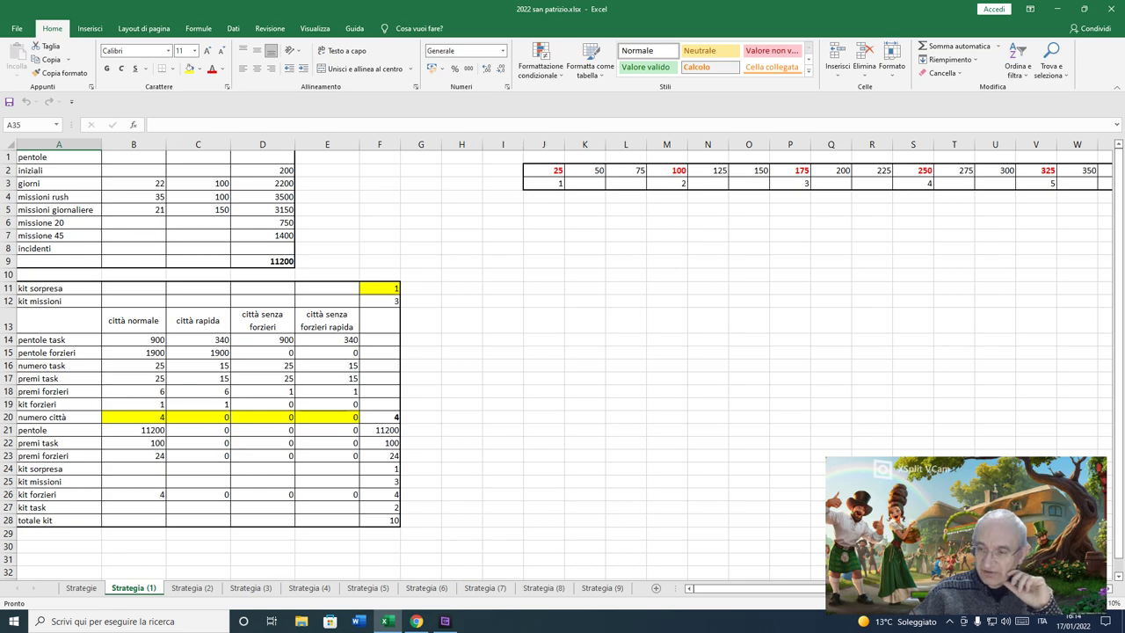
Step: Enlarge the Strategia (1) sheet so the pentole and kit tables are readable from the first row
scroll(563, 360, "right", 1)
scroll(563, 360, "down", 1)
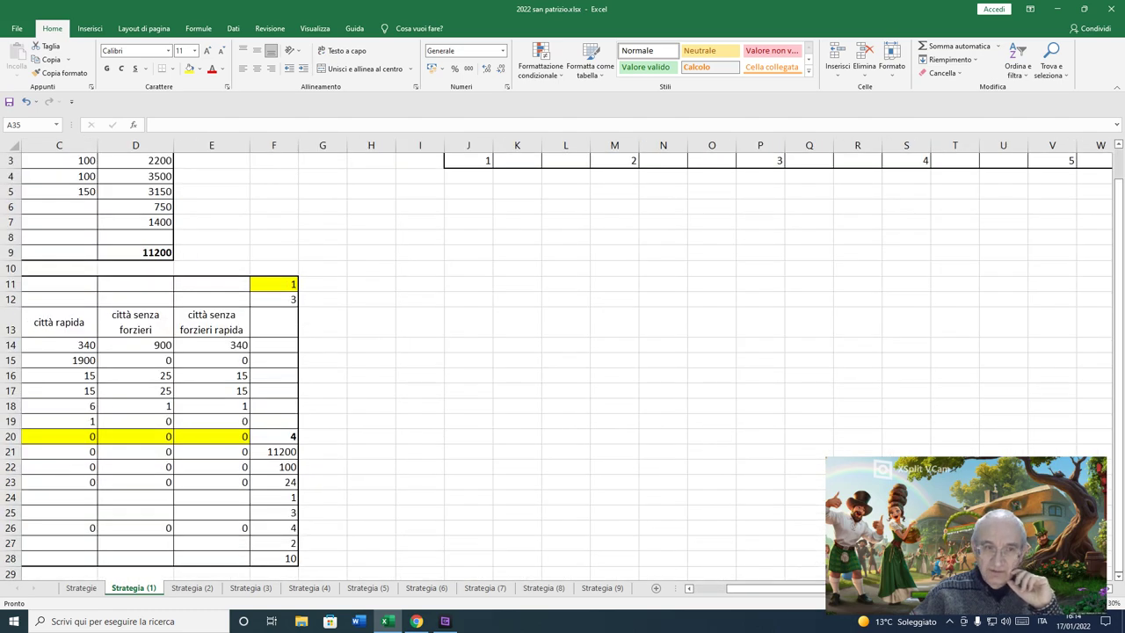
scroll(562, 360, "up", 3)
scroll(563, 361, "down", 3)
left_click(76, 329)
scroll(563, 361, "up", 3)
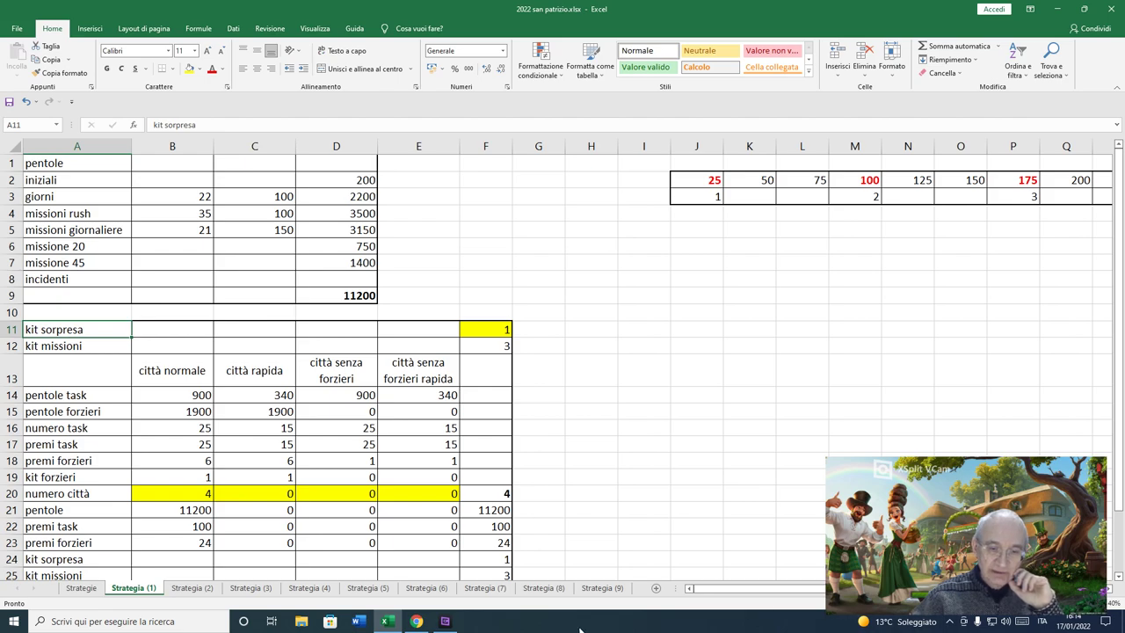
left_click(445, 622)
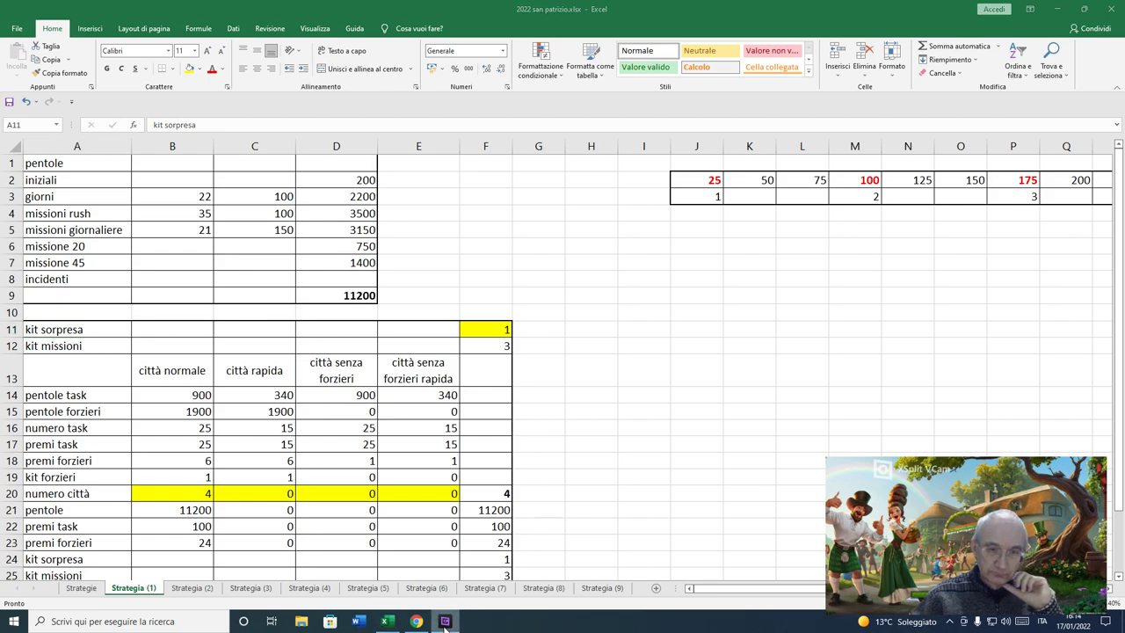
left_click(385, 622)
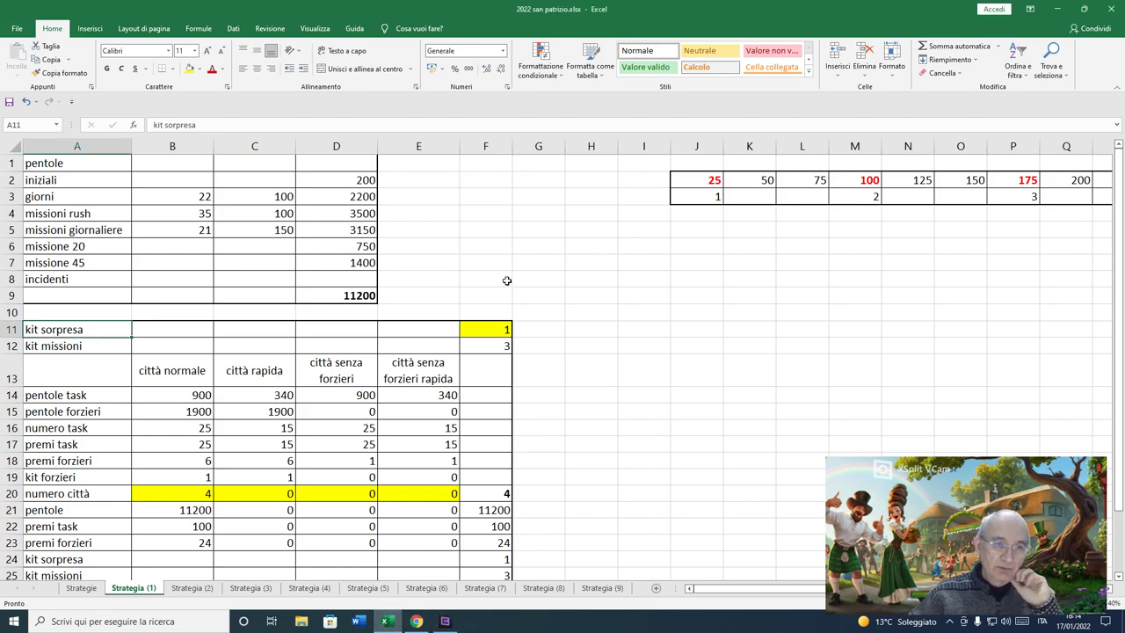
Step: Examine the pentole income for iniziali, giorni, missioni rush and missioni giornaliere, including the row formulas
left_click(334, 184)
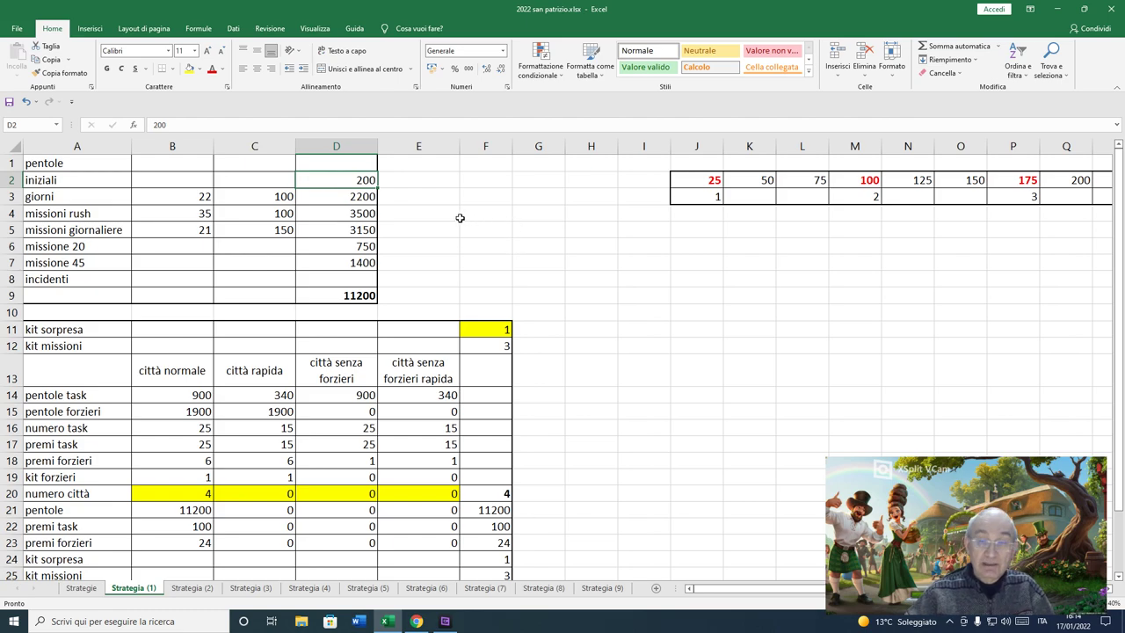
left_click(248, 193)
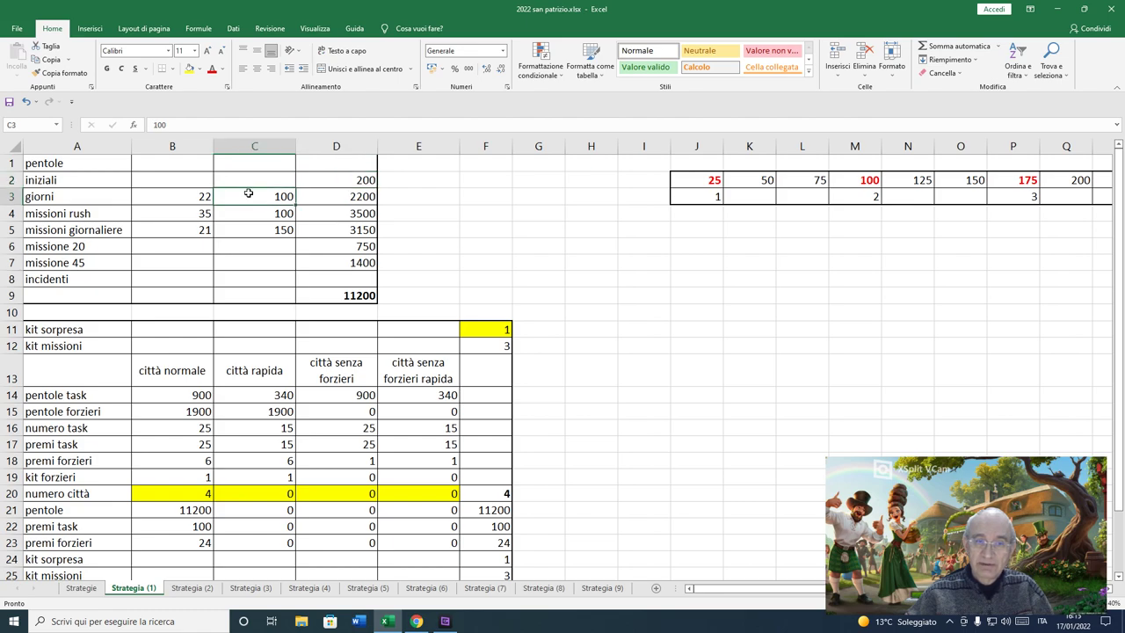
left_click(186, 202)
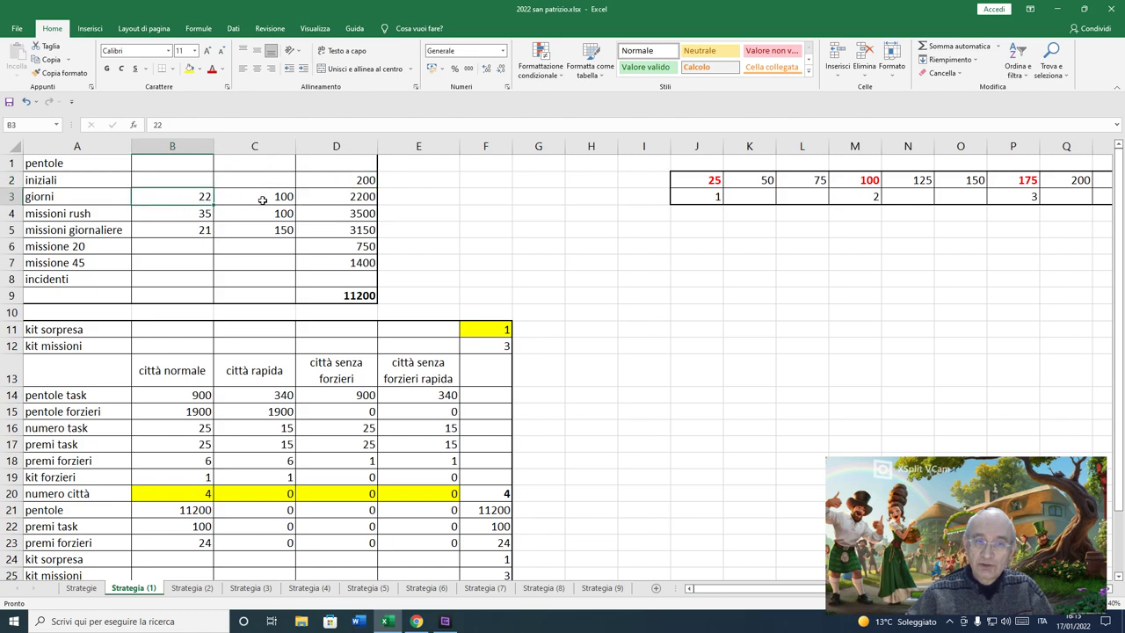
left_click(323, 200)
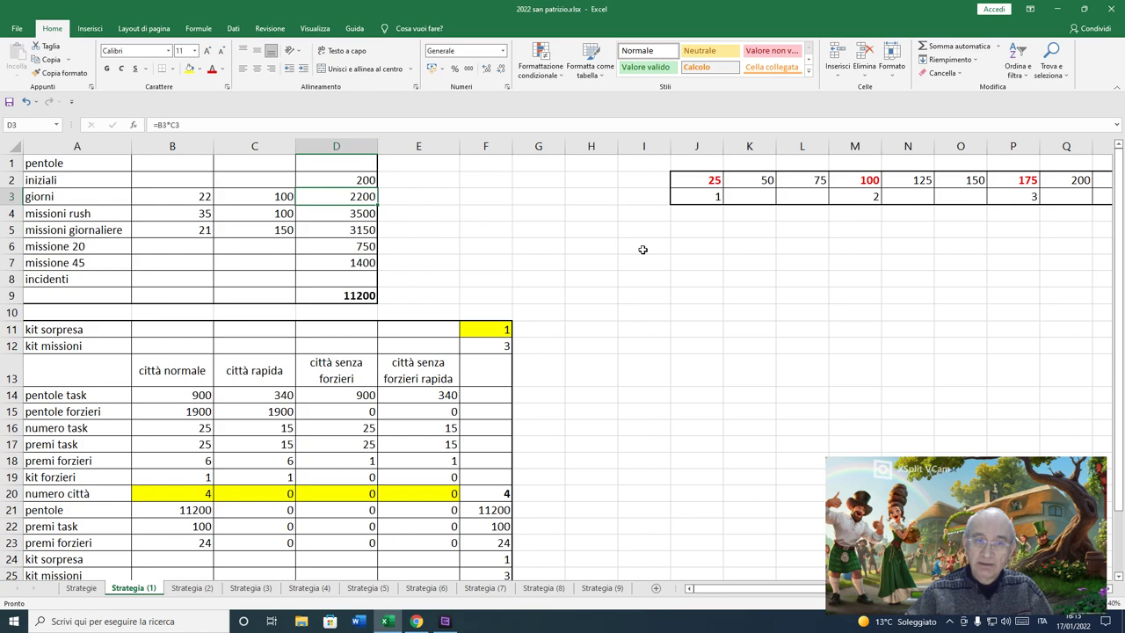
left_click(193, 217)
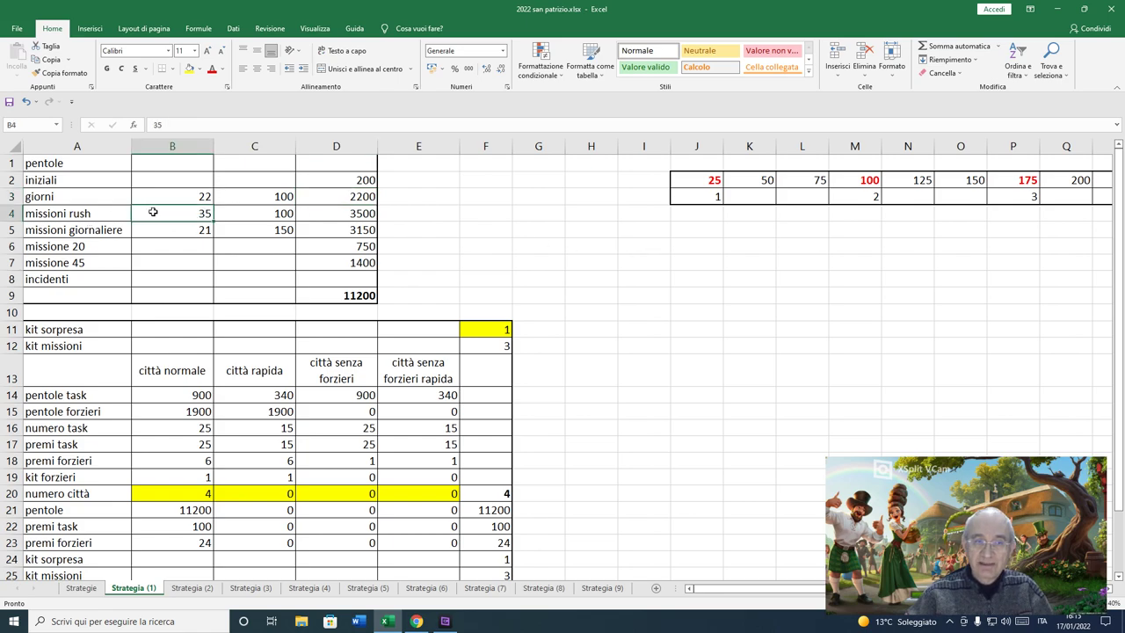
left_click(230, 212)
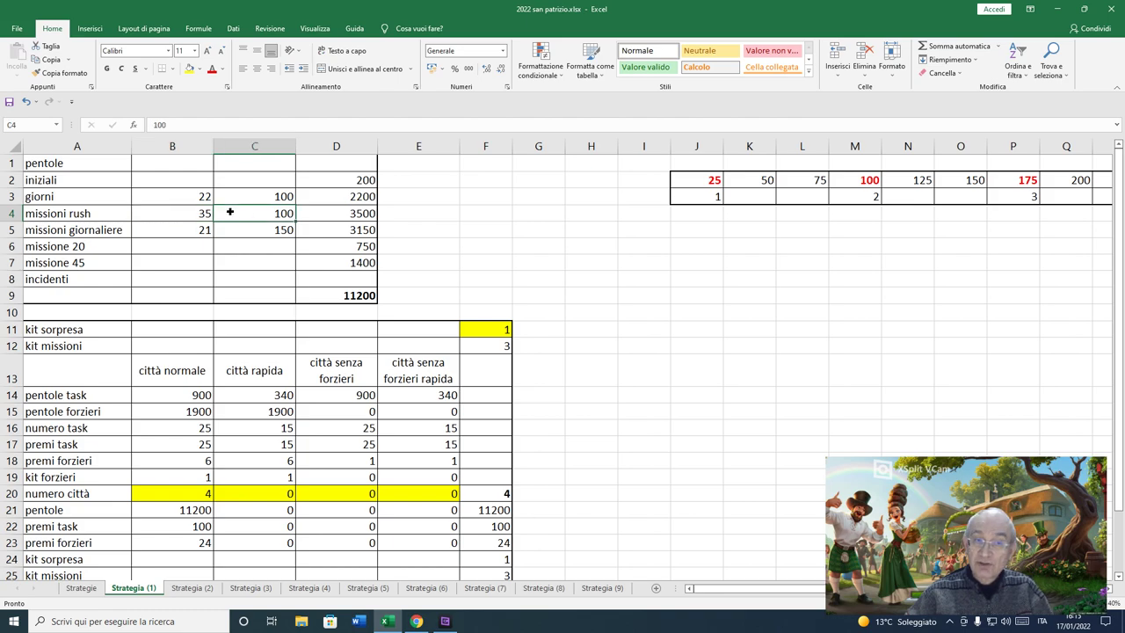
left_click(361, 213)
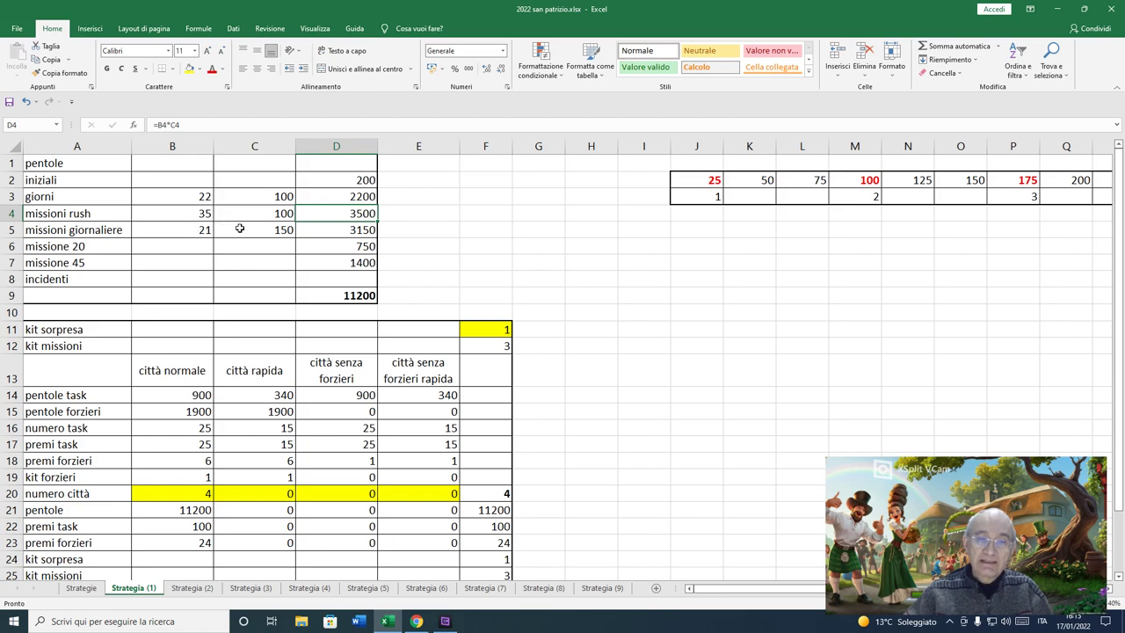
left_click(319, 227)
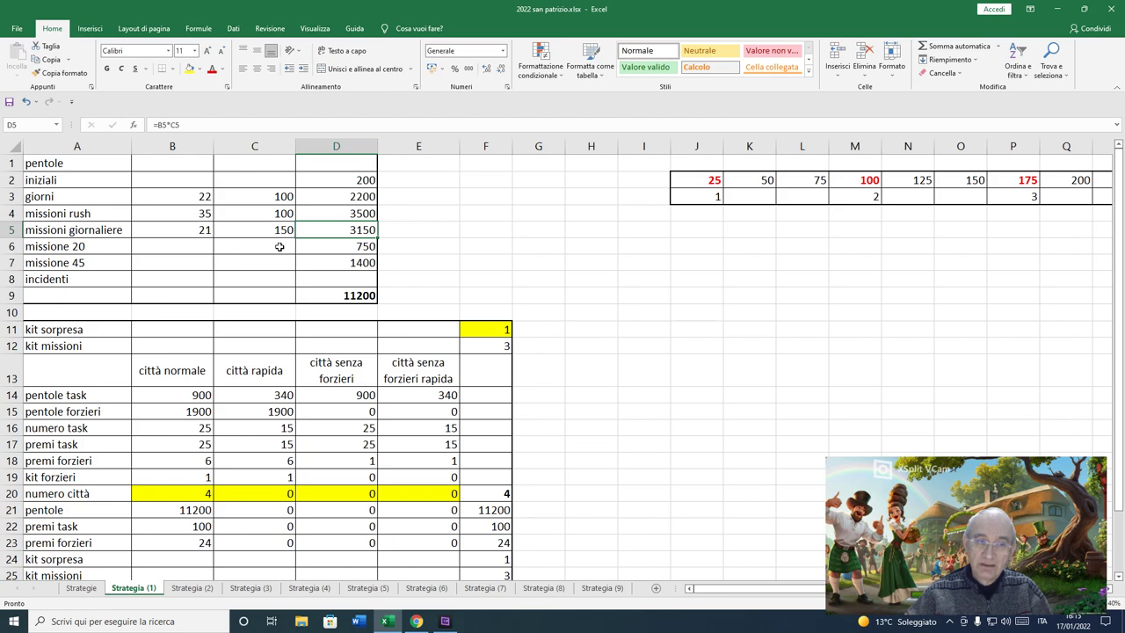
Step: Examine the pentole from missione 20 and missione 45, the total in D9 and the incidenti row
left_click(93, 247)
left_click(92, 264)
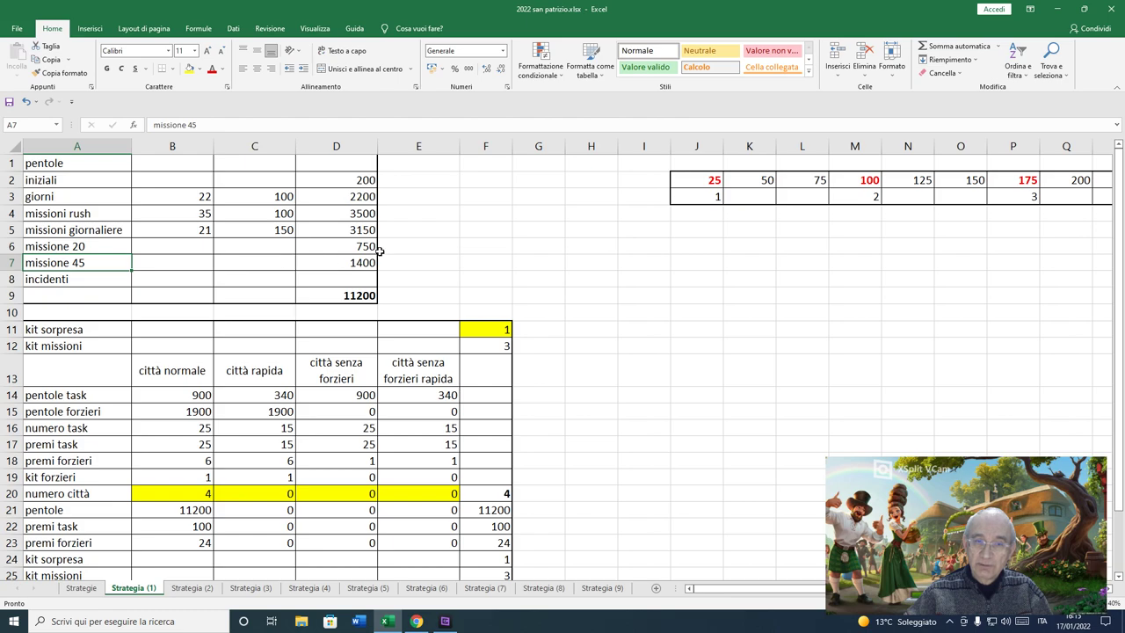
left_click(345, 249)
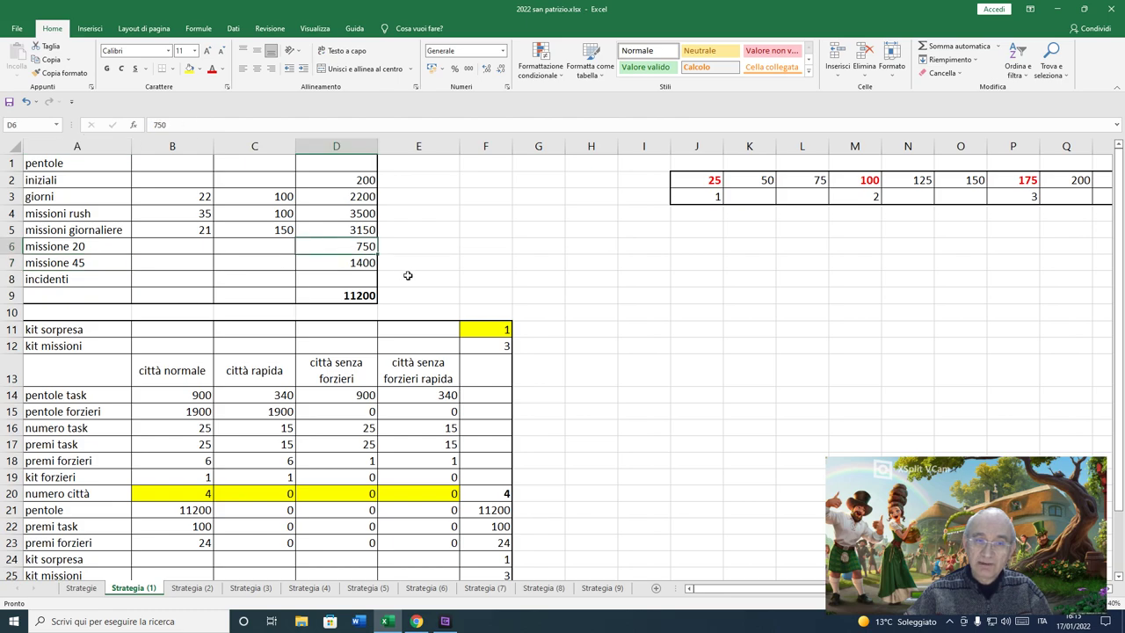
left_click(365, 266)
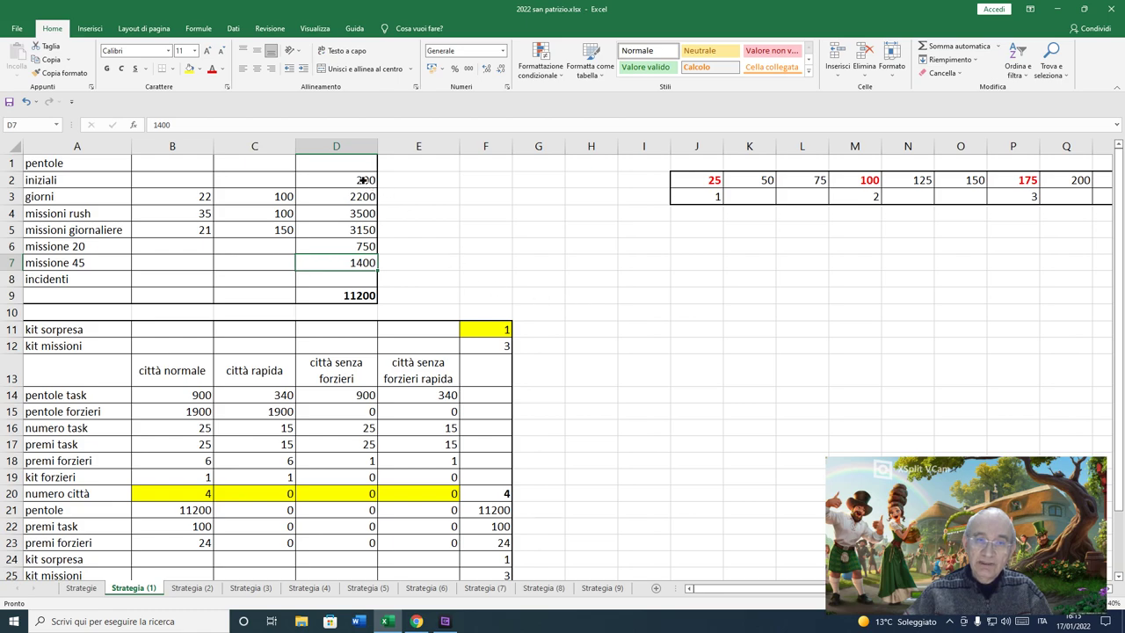
left_click_drag(365, 182, 354, 249)
left_click(347, 294)
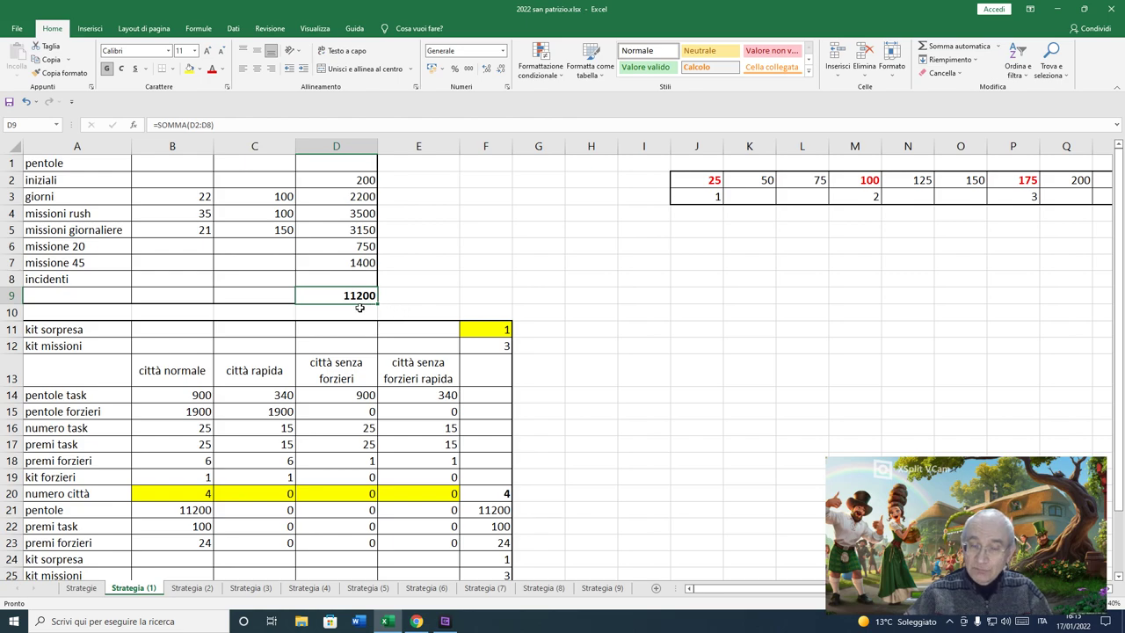
left_click(75, 278)
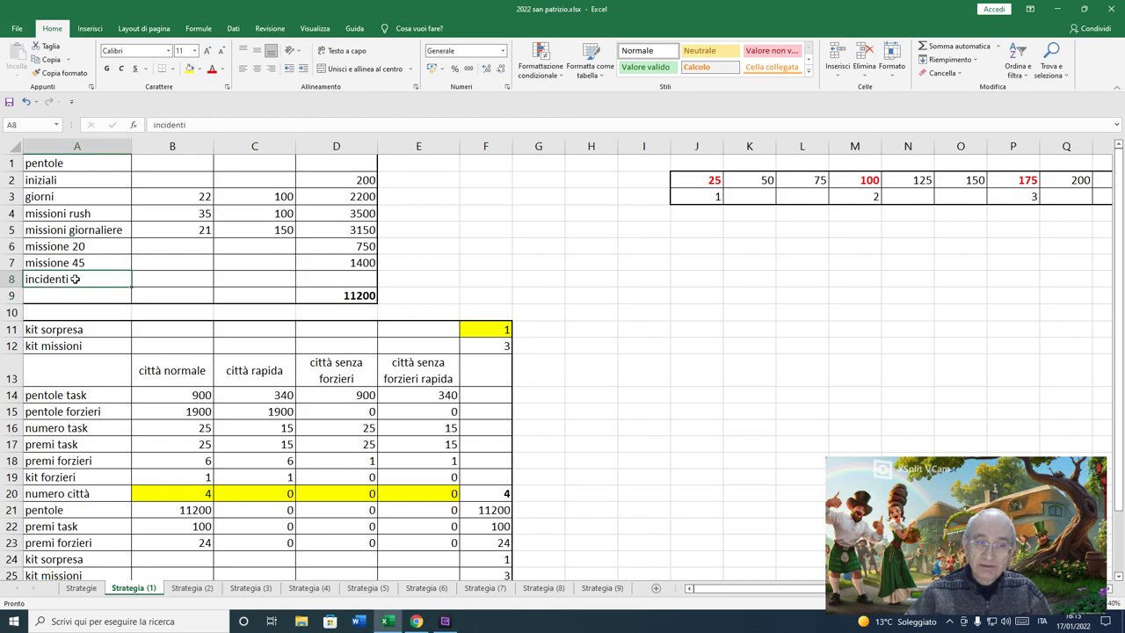
left_click(311, 279)
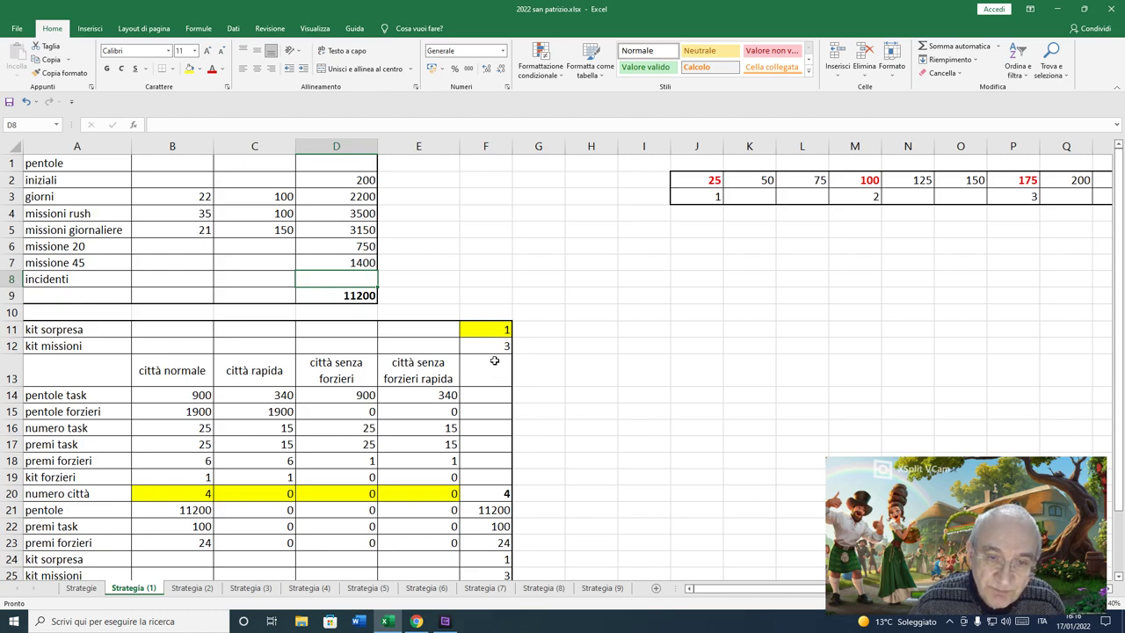
Step: Review the kit sorpresa and kit missioni quantities in F11 and F12
left_click(506, 336)
left_click(104, 336)
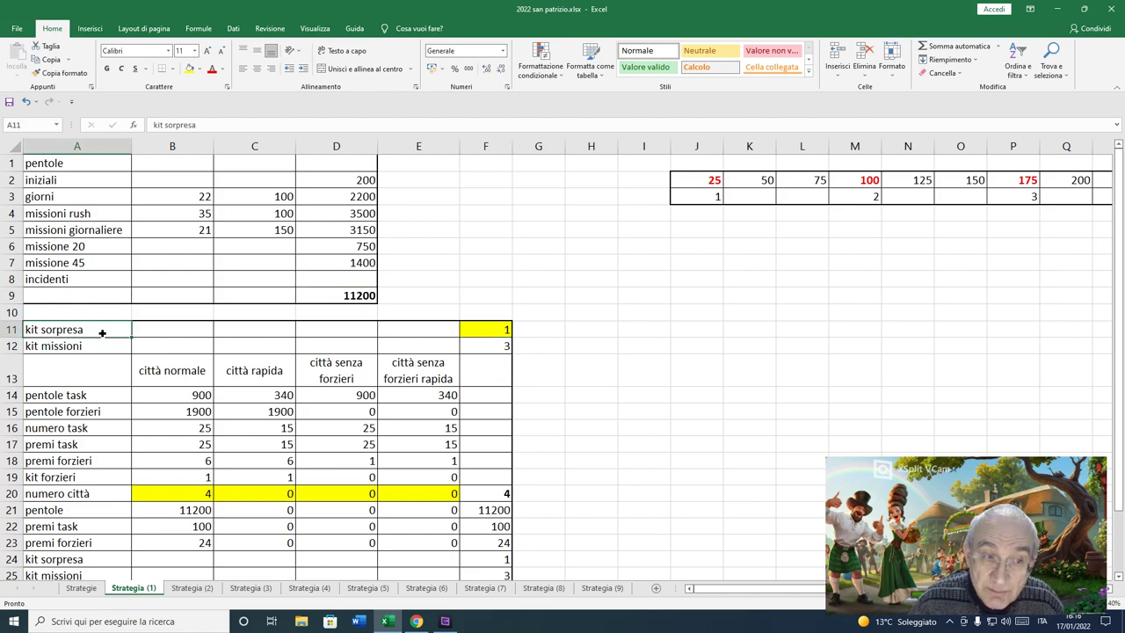
left_click(486, 327)
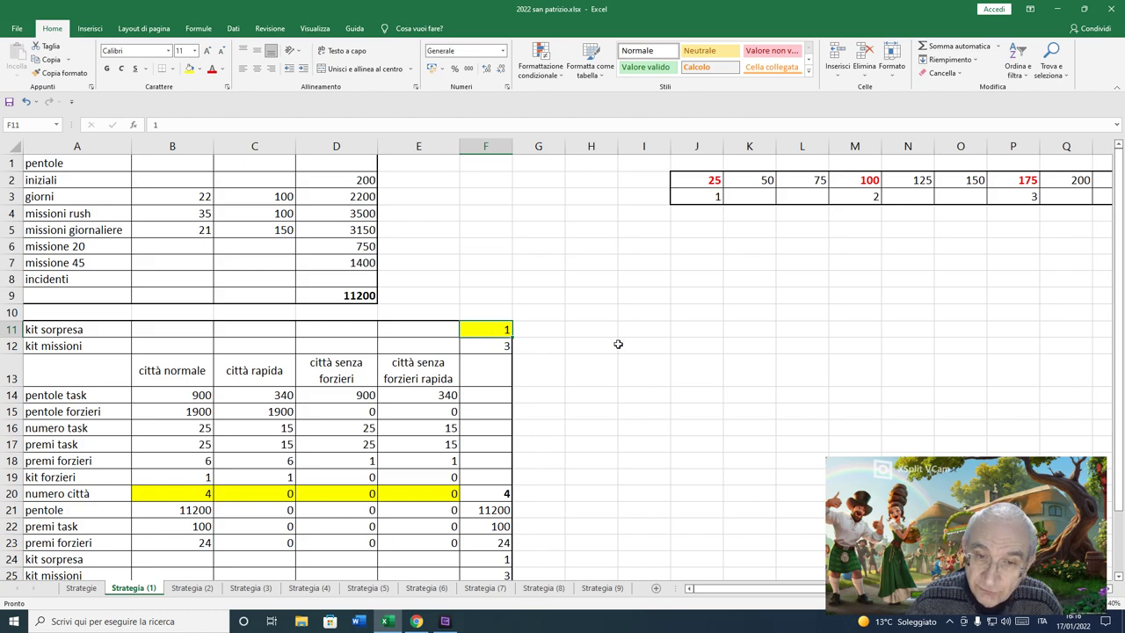
left_click(492, 345)
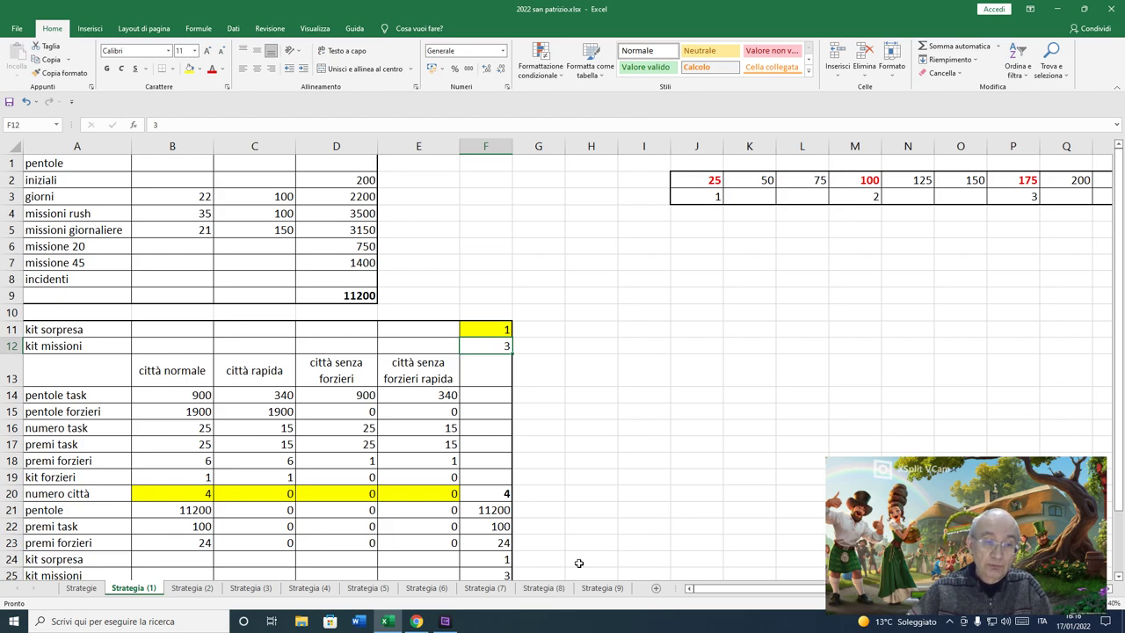
Step: Examine the numero città entries and the resulting kit sorpresa, kit forzieri and kit task counts in column F
left_click(177, 493)
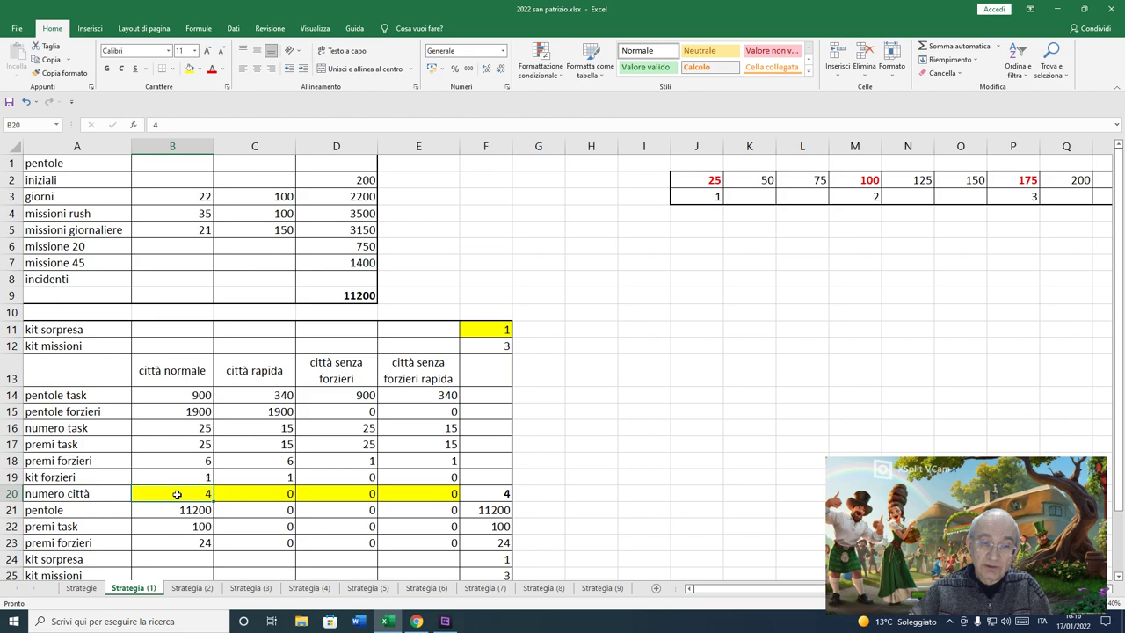
left_click(476, 498)
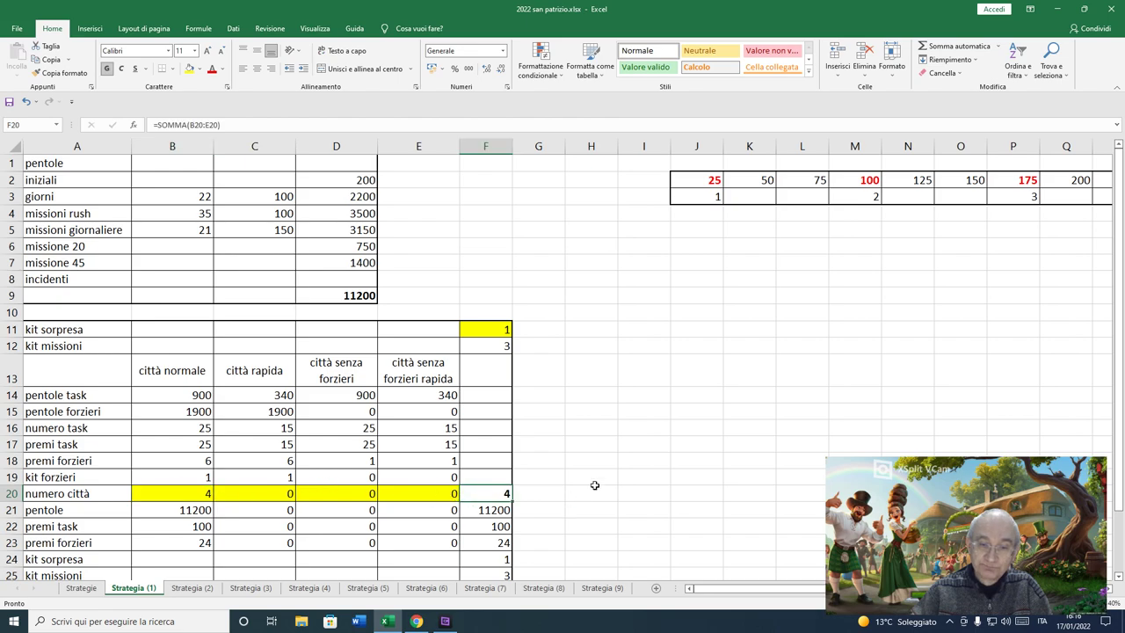
scroll(595, 483, "down", 2)
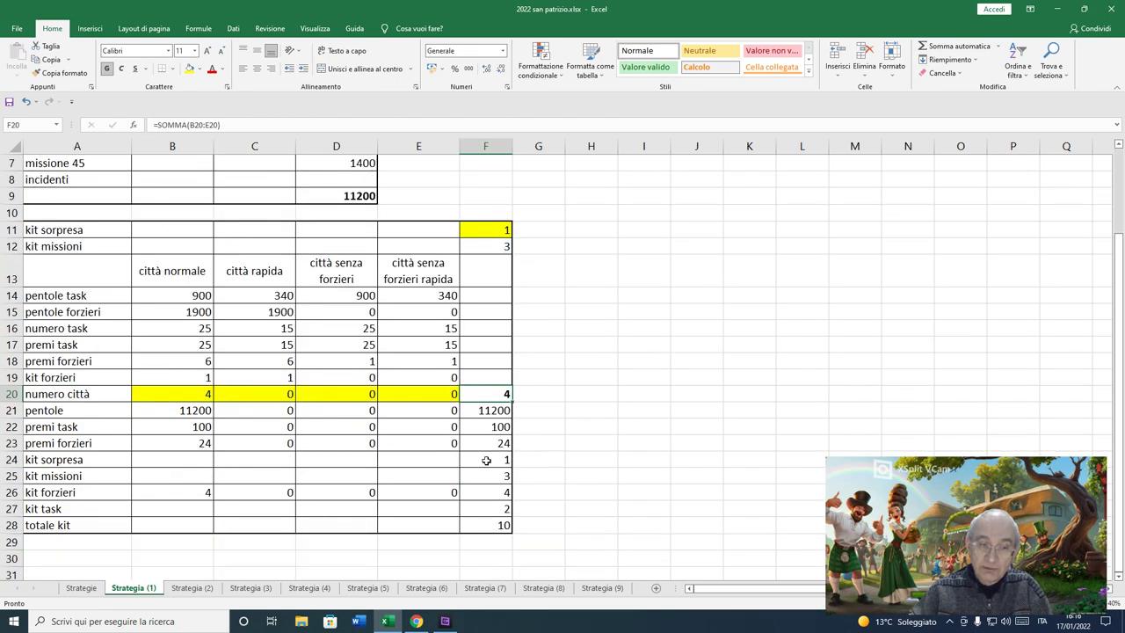
left_click(486, 460)
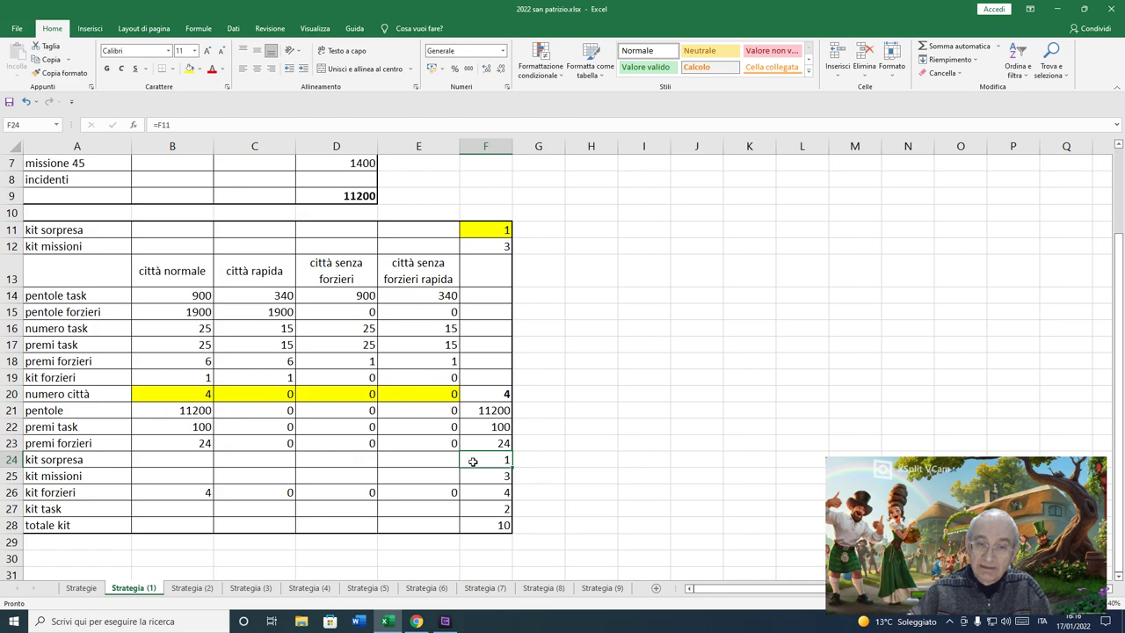
left_click(479, 486)
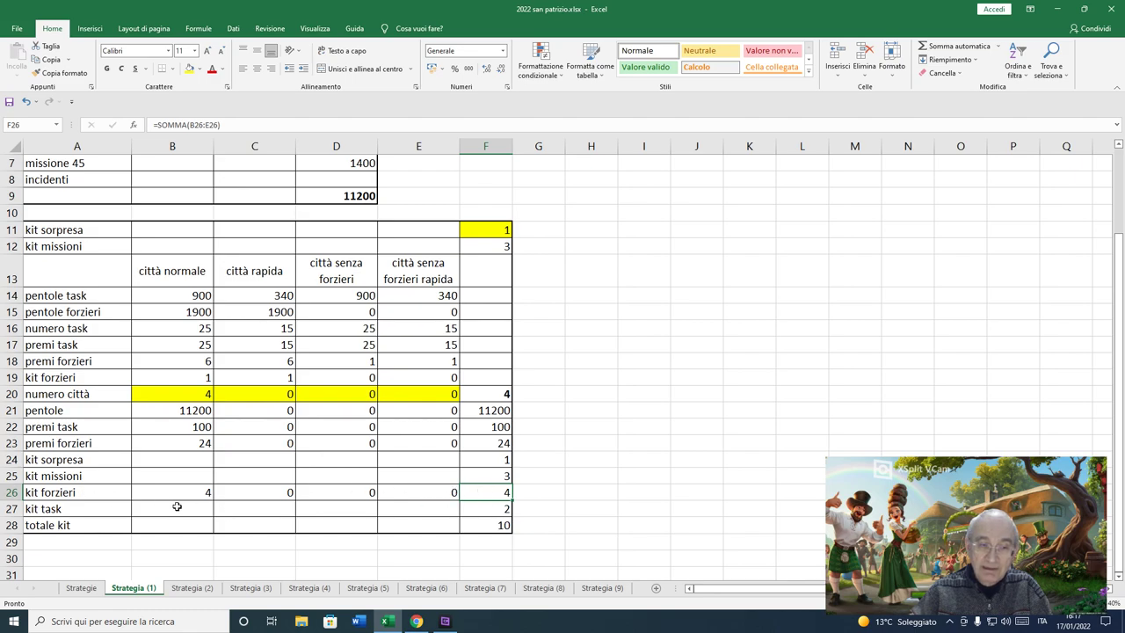
left_click(472, 509)
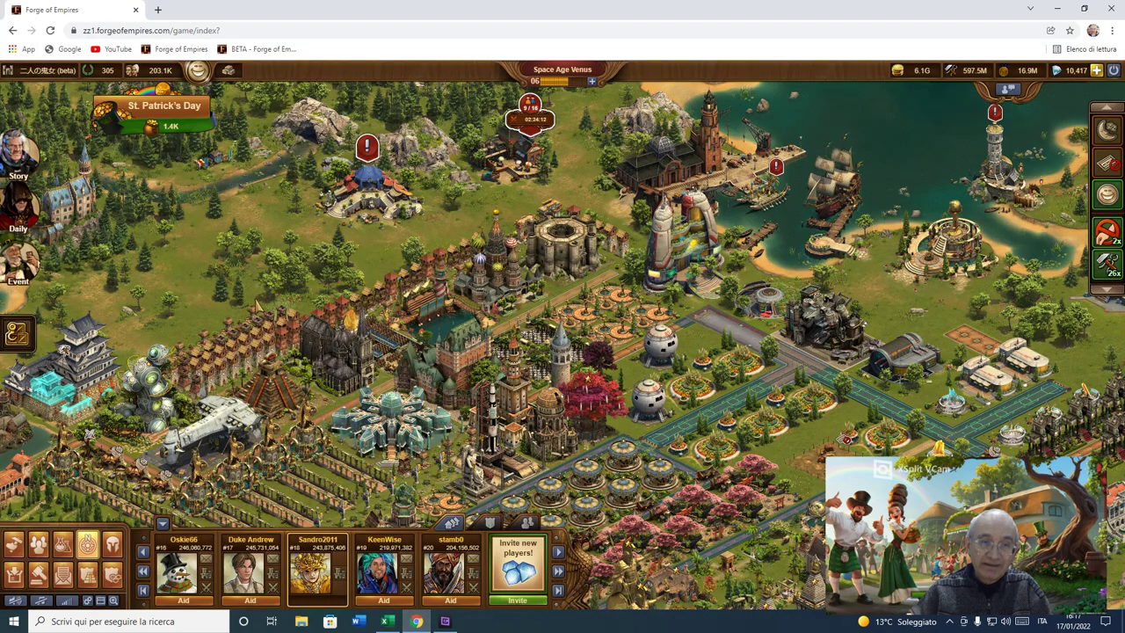
Step: Switch to Forge of Empires, reopen the St. Patrick's Day Event and view the town's full Tasks list
left_click(170, 124)
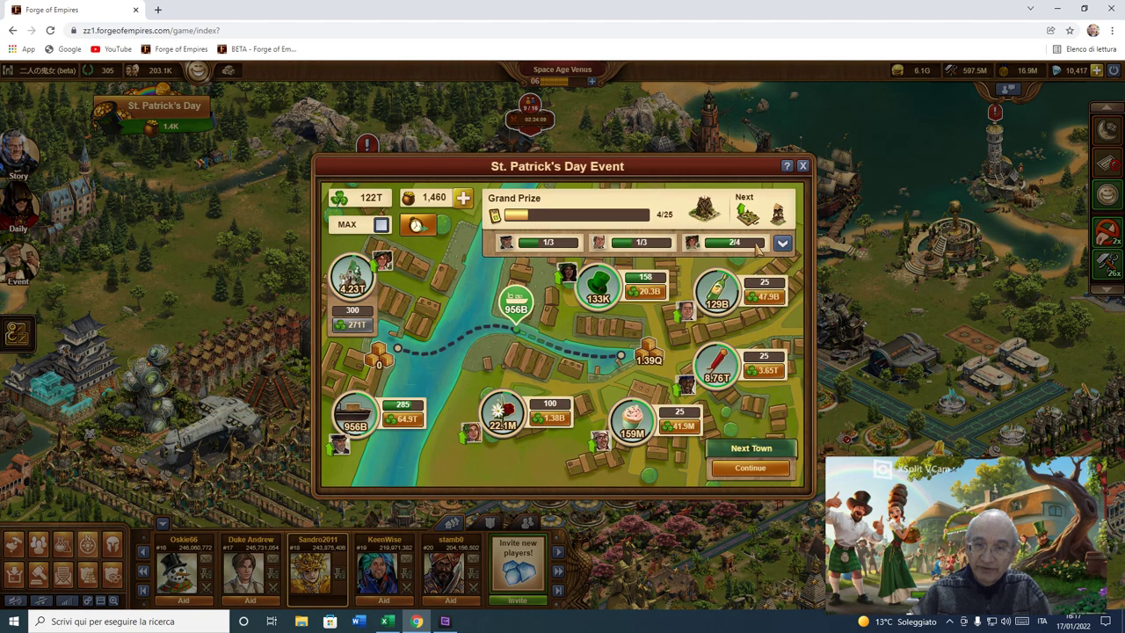
left_click(783, 242)
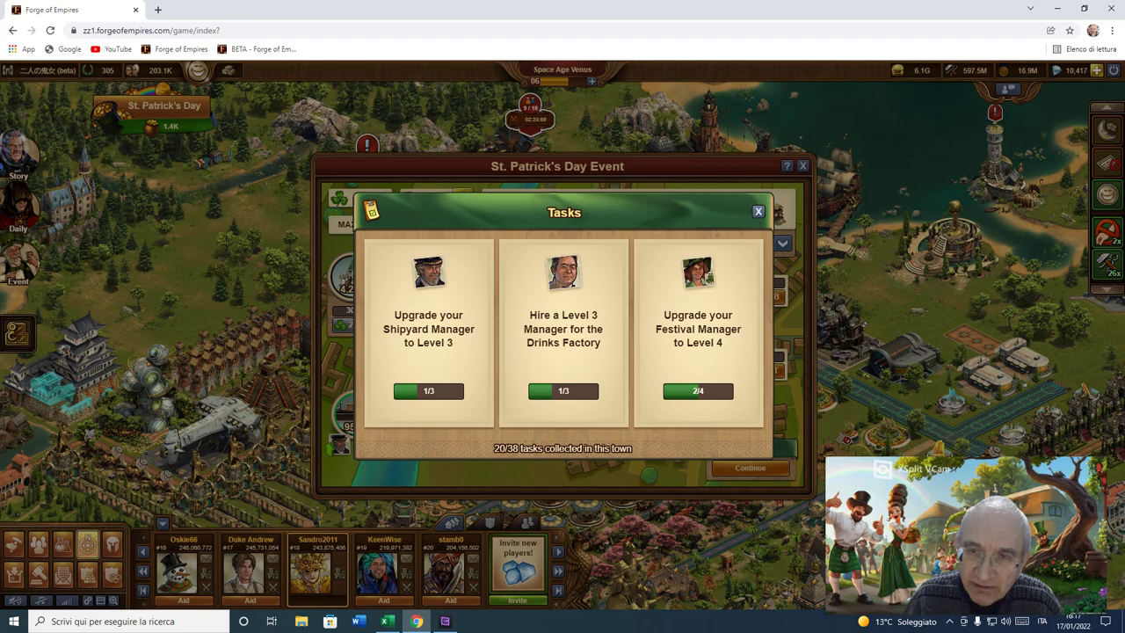
left_click(758, 211)
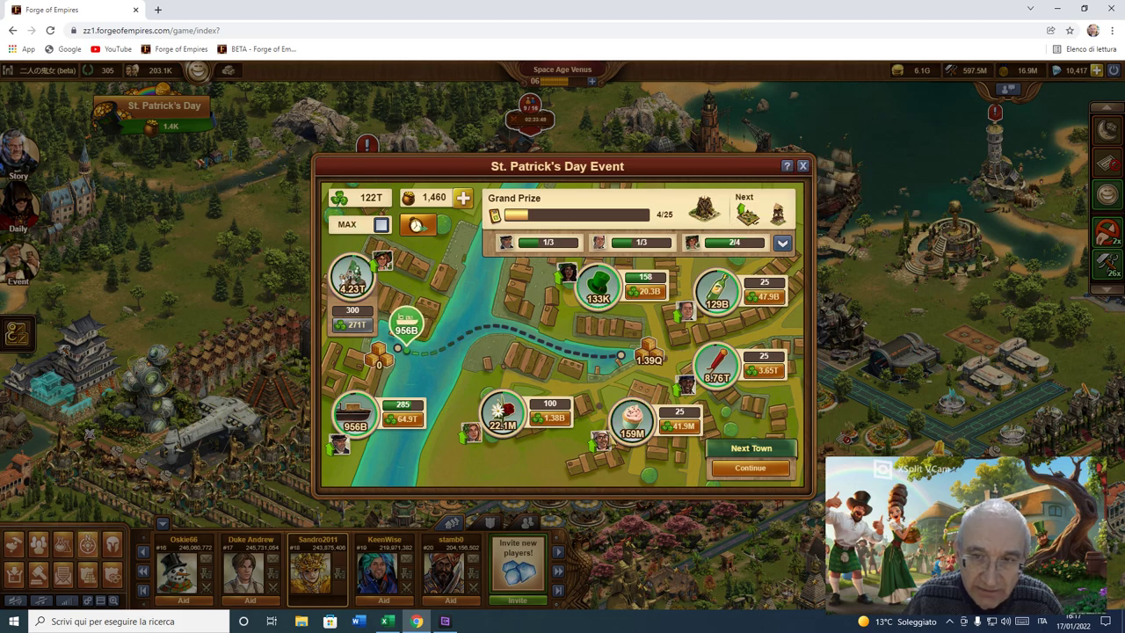
Step: Switch to the Excel workbook and examine the thresholds in J2 through M2 and the matching number in M3
left_click(386, 621)
scroll(644, 307, "up", 2)
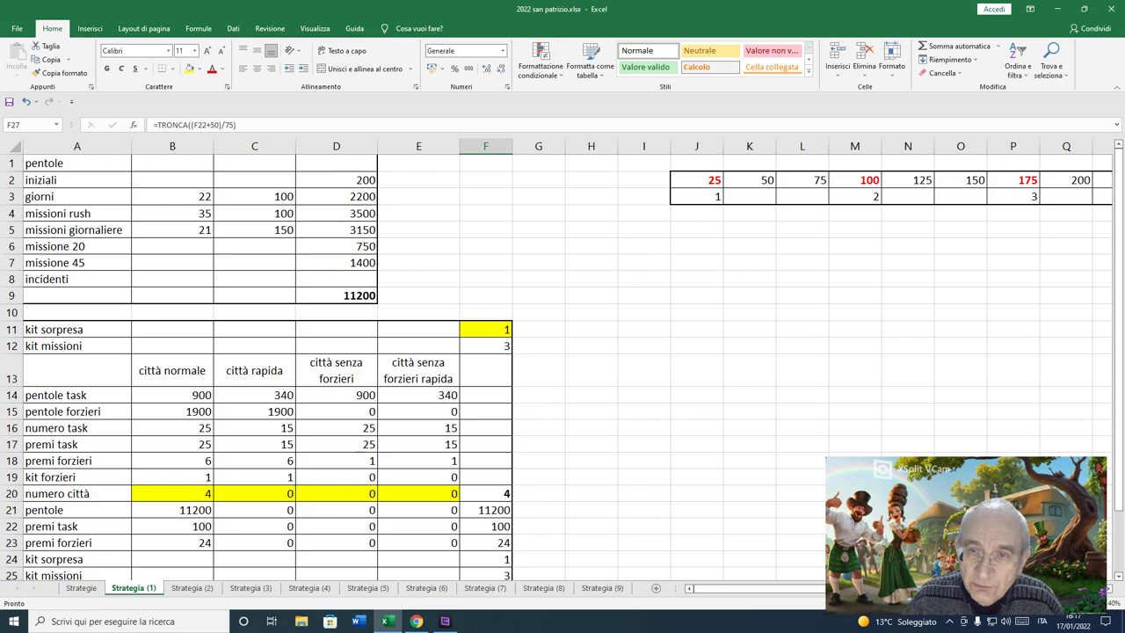
scroll(462, 235, "right", 4)
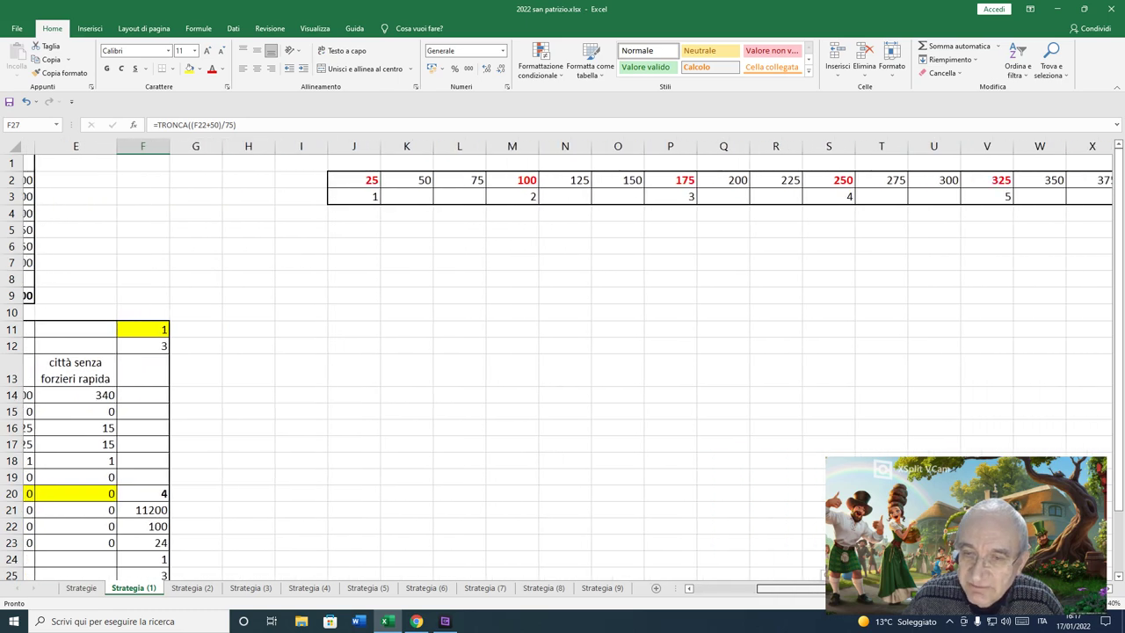
left_click(364, 185)
left_click(486, 188)
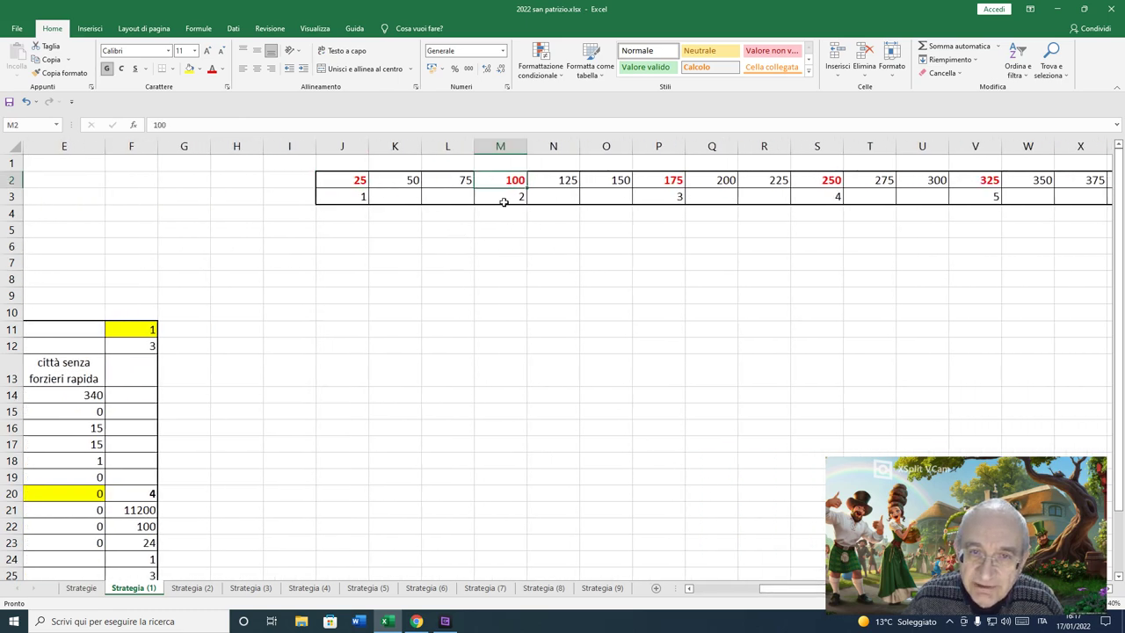
left_click(503, 202)
left_click(359, 181)
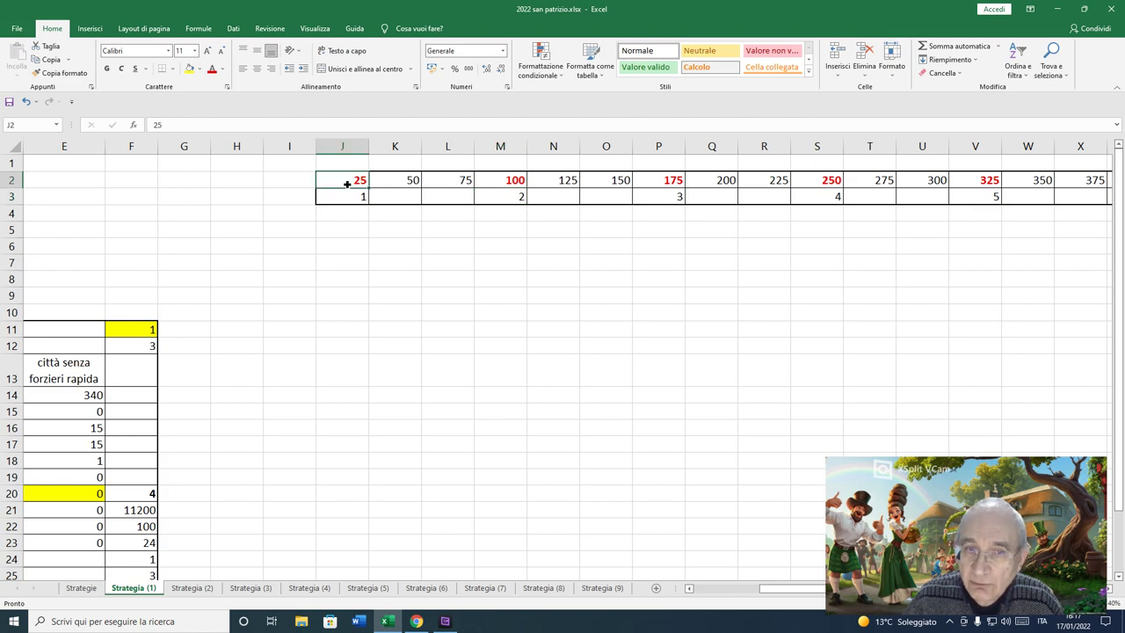
left_click(411, 182)
left_click(476, 183)
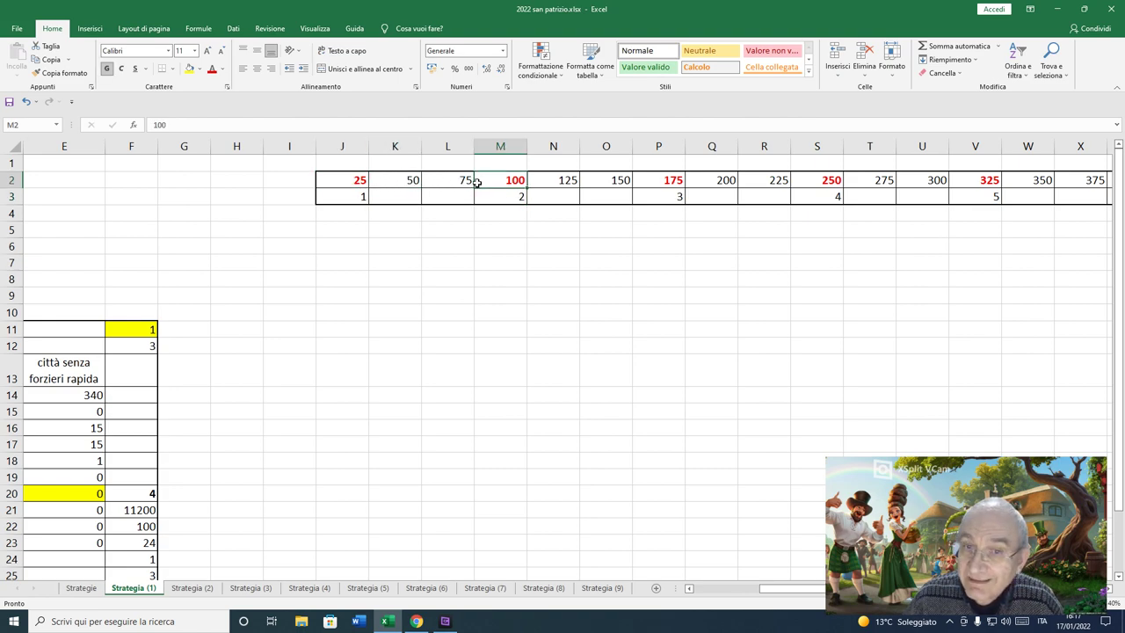
Step: Walk through the intervals between the first two red thresholds, covering J2, J3, K2, L2 and M2
left_click(353, 183)
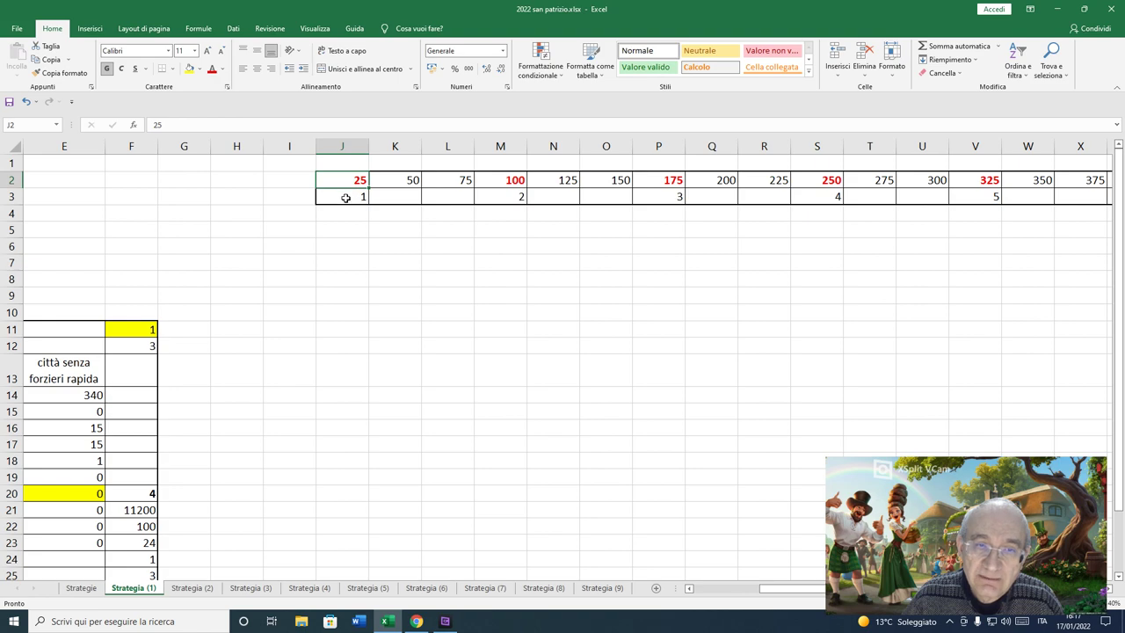
left_click(346, 198)
left_click(387, 183)
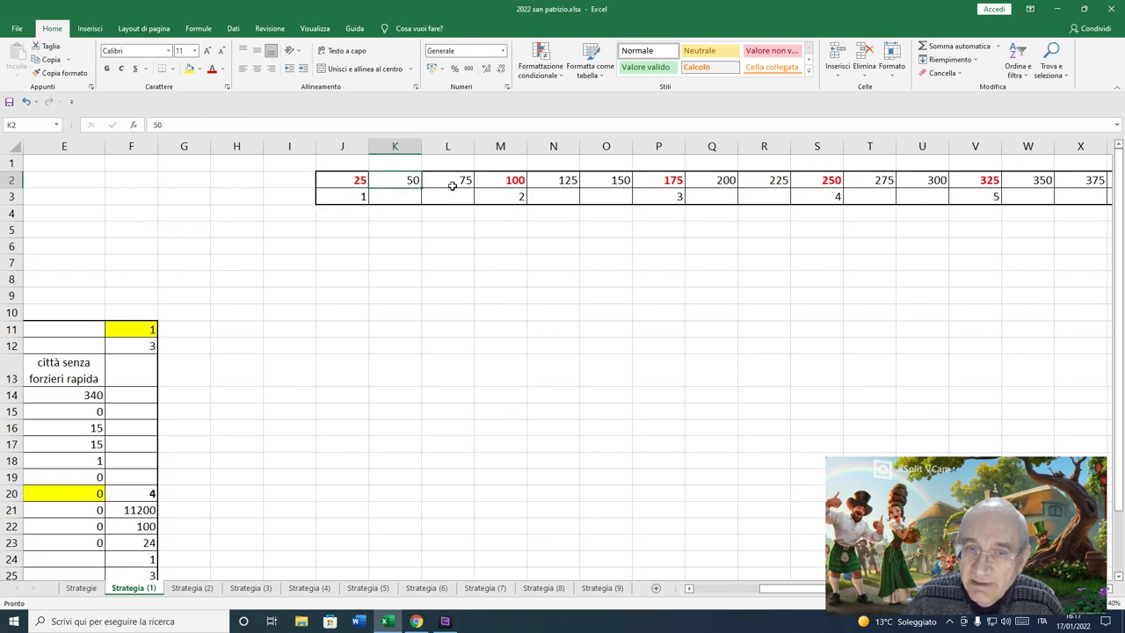
left_click(447, 181)
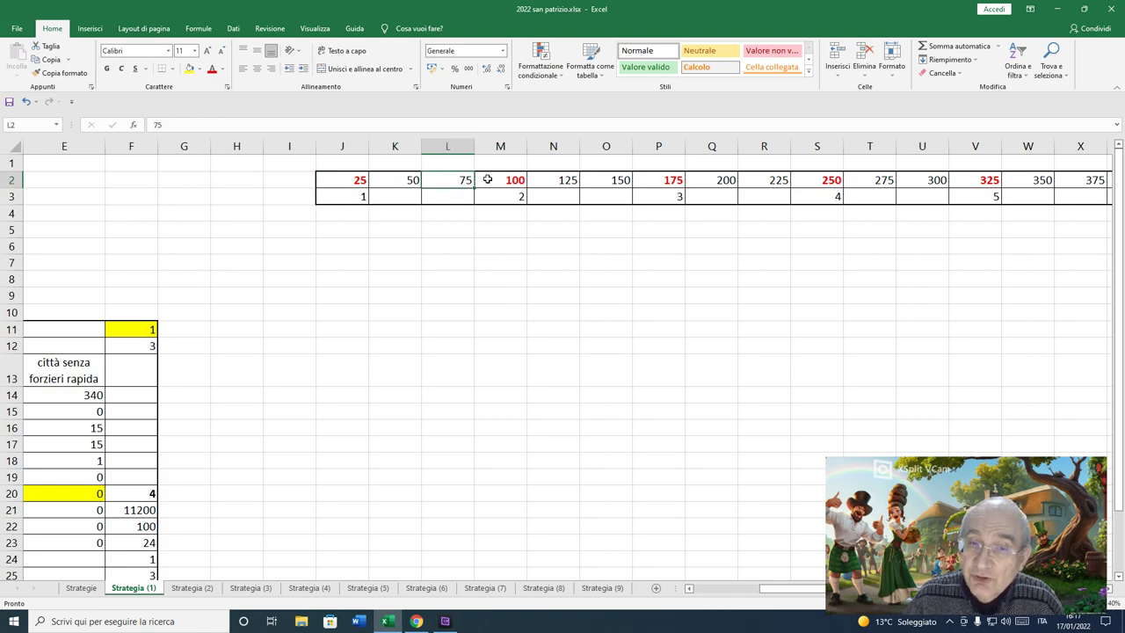
left_click(488, 180)
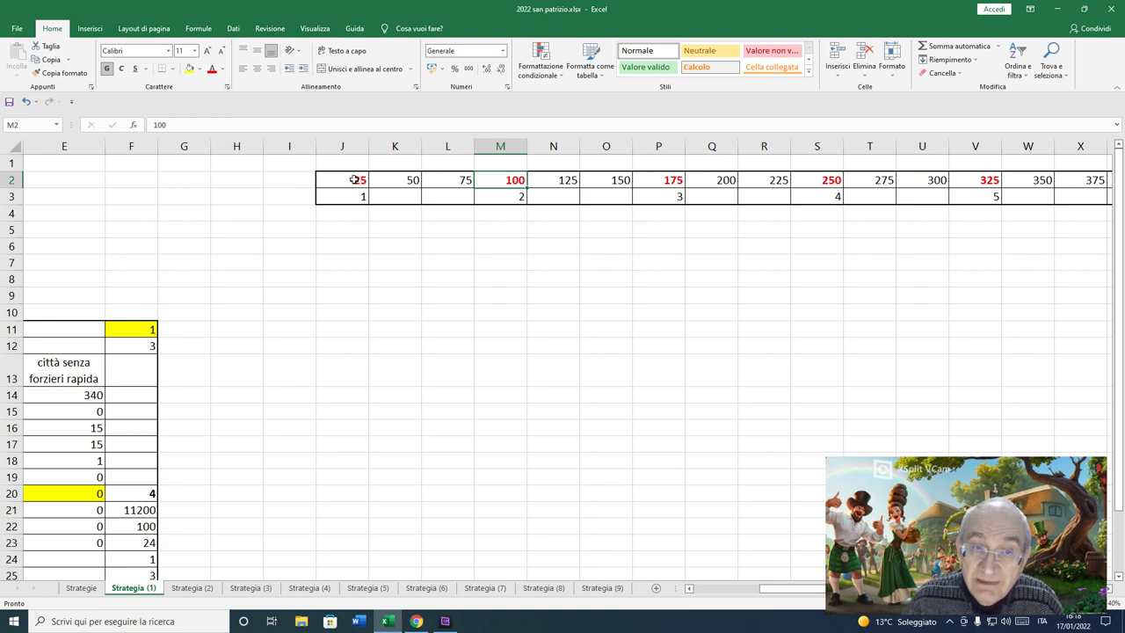
left_click(361, 180)
left_click(487, 180)
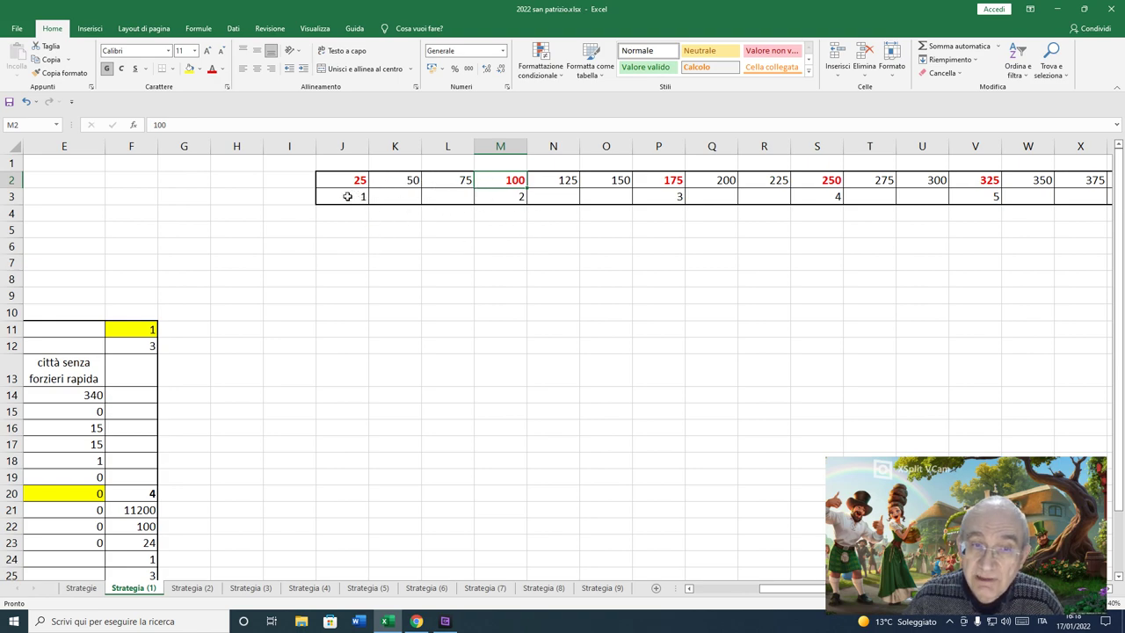
Step: Review the città normale column's numero città, pentole forzieri, pentole task and the pentole formula in B21
key("Home")
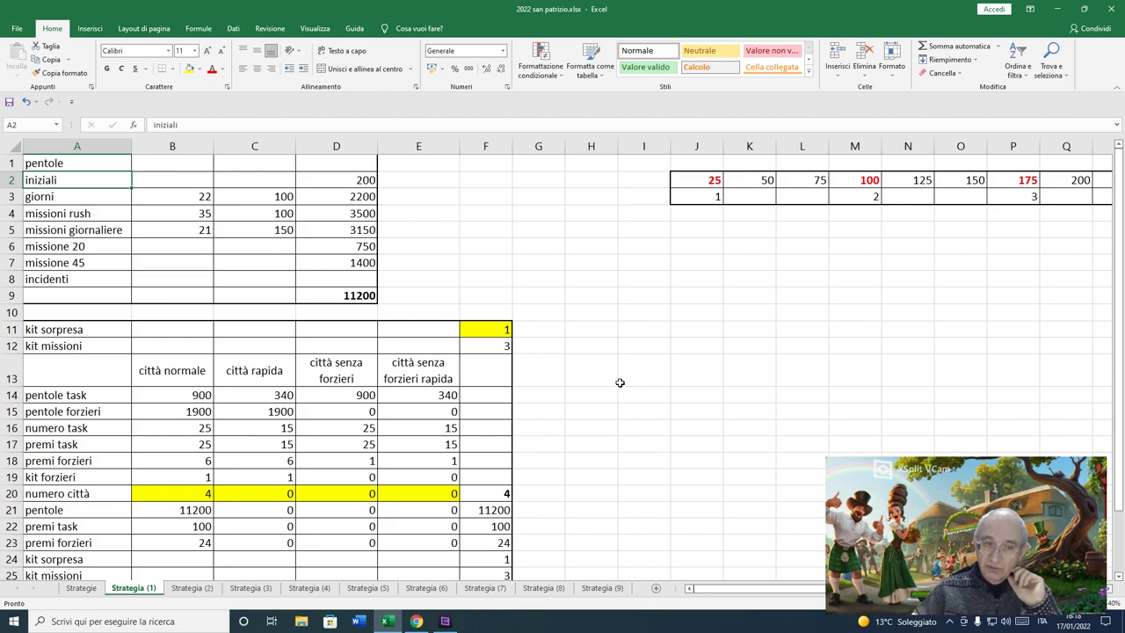
left_click(195, 497)
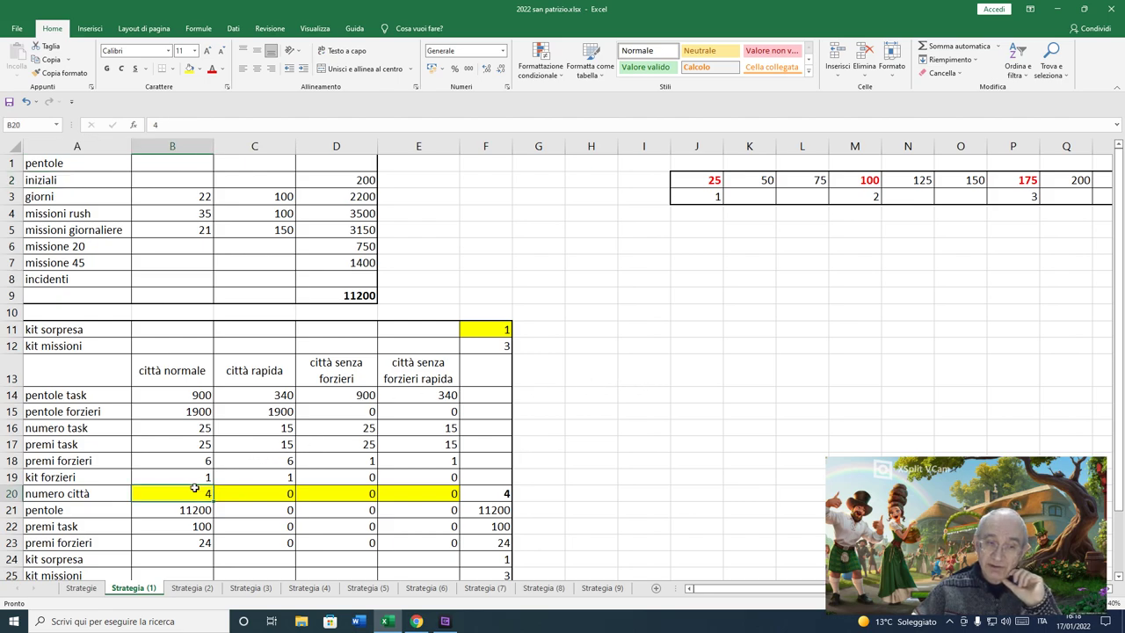
left_click(185, 380)
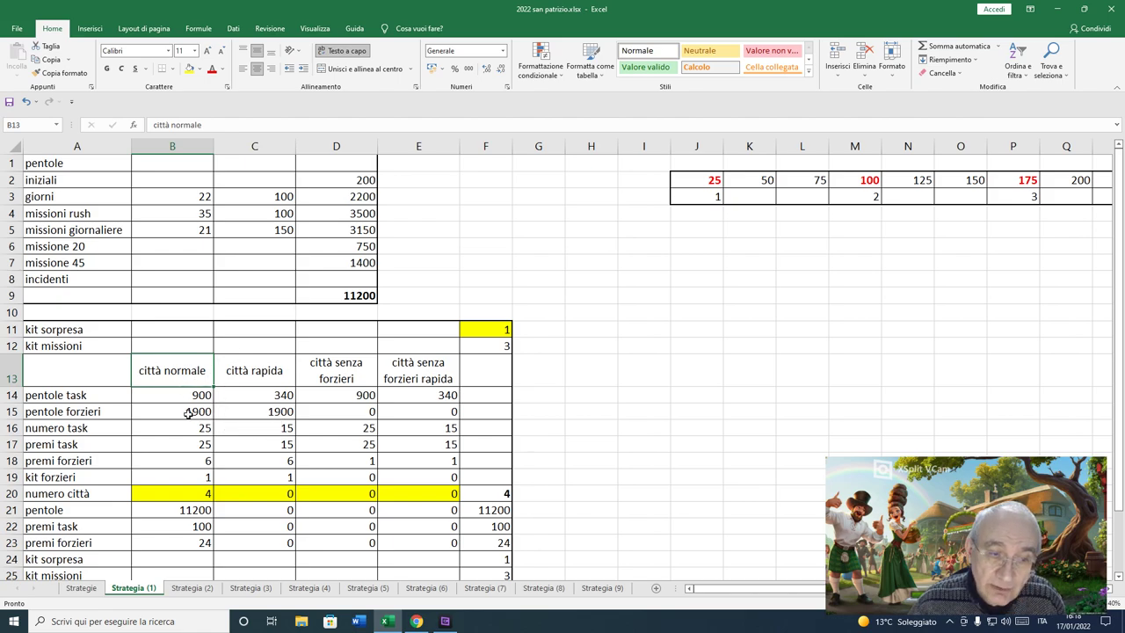
left_click(187, 413)
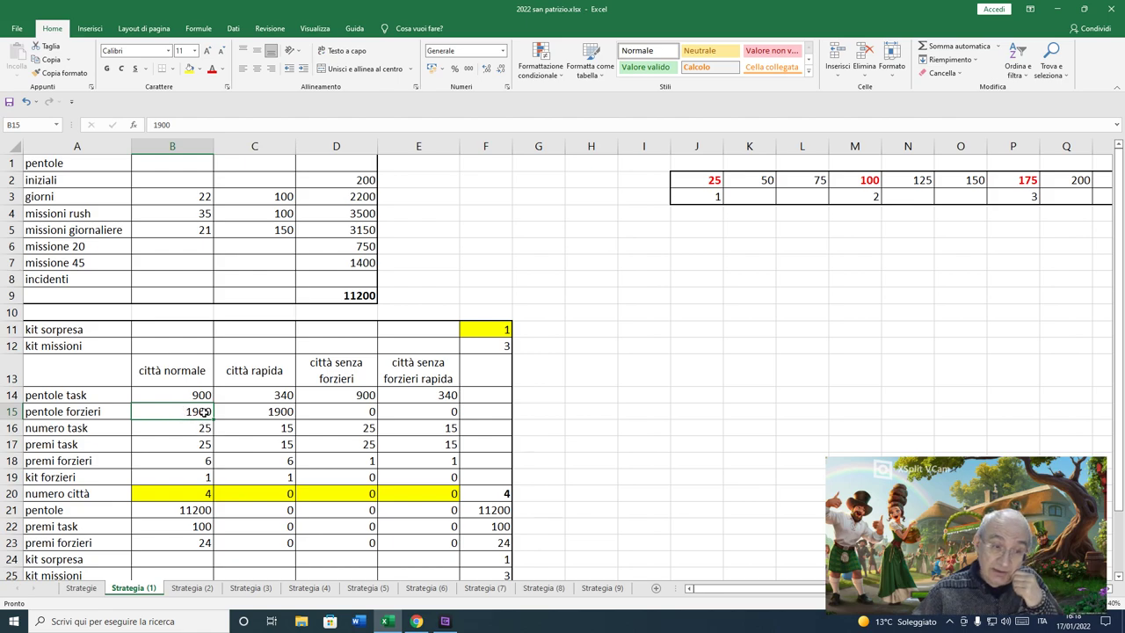
left_click(195, 508)
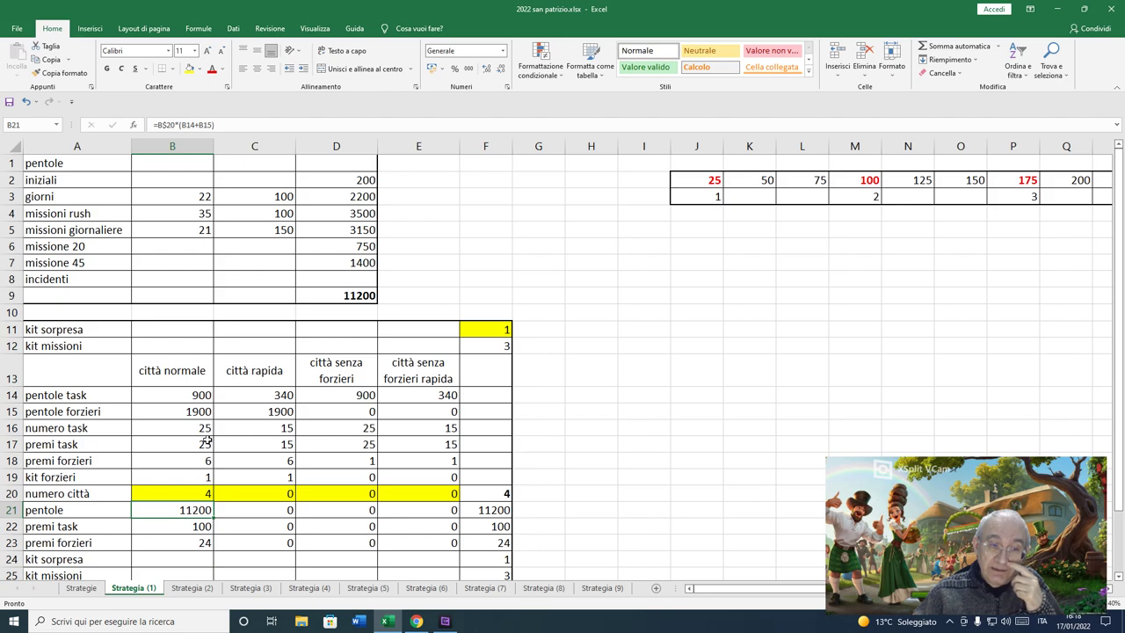
left_click(198, 397)
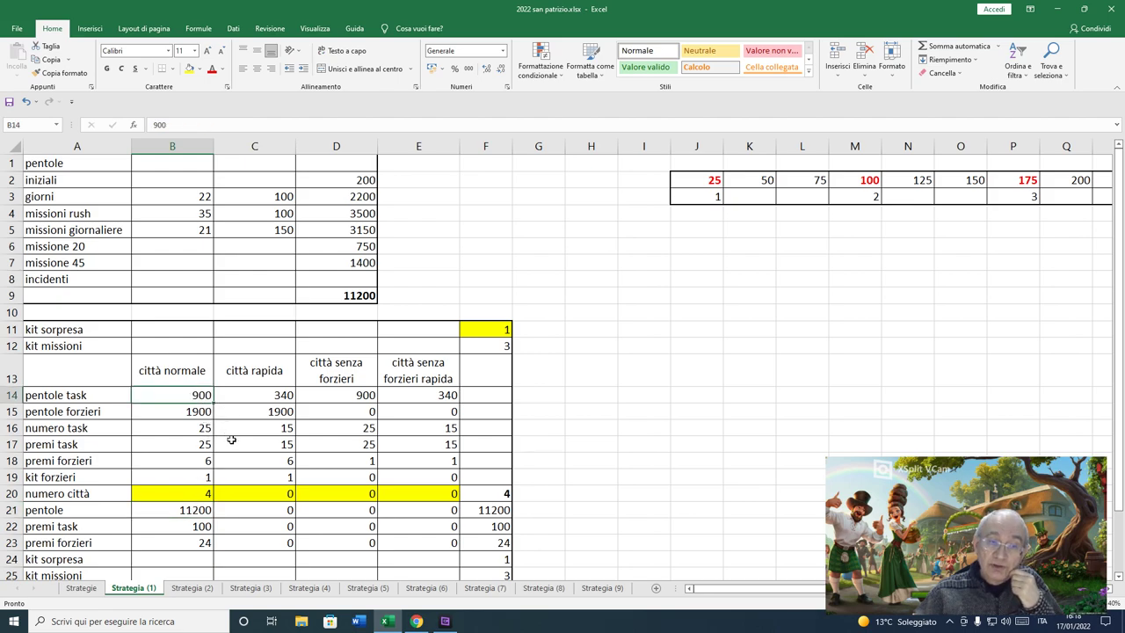
left_click(184, 507)
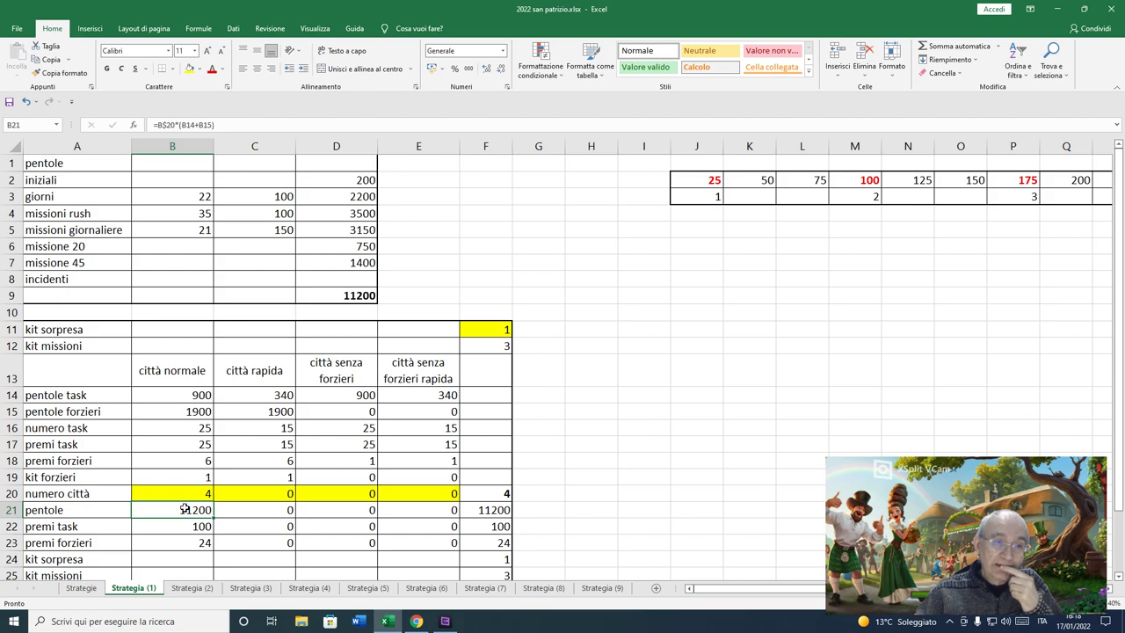
Step: Compare the città normale pentole costs in B14 and B15, the town count in B20 and the result in B21 with the total in D9
left_click(193, 397)
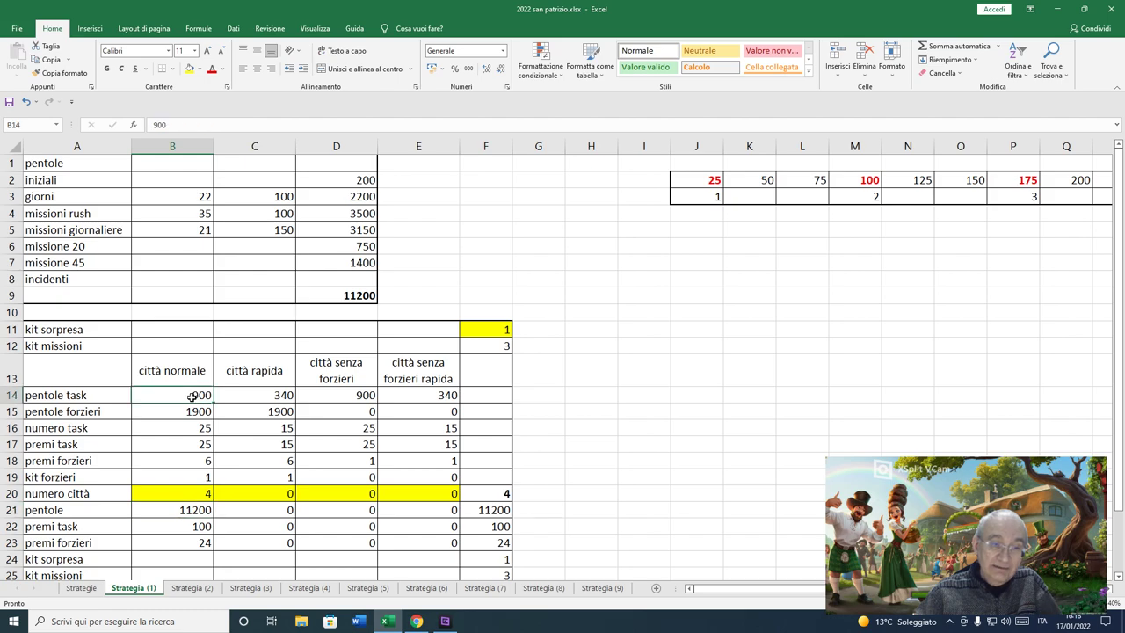
left_click(189, 413)
left_click(198, 395)
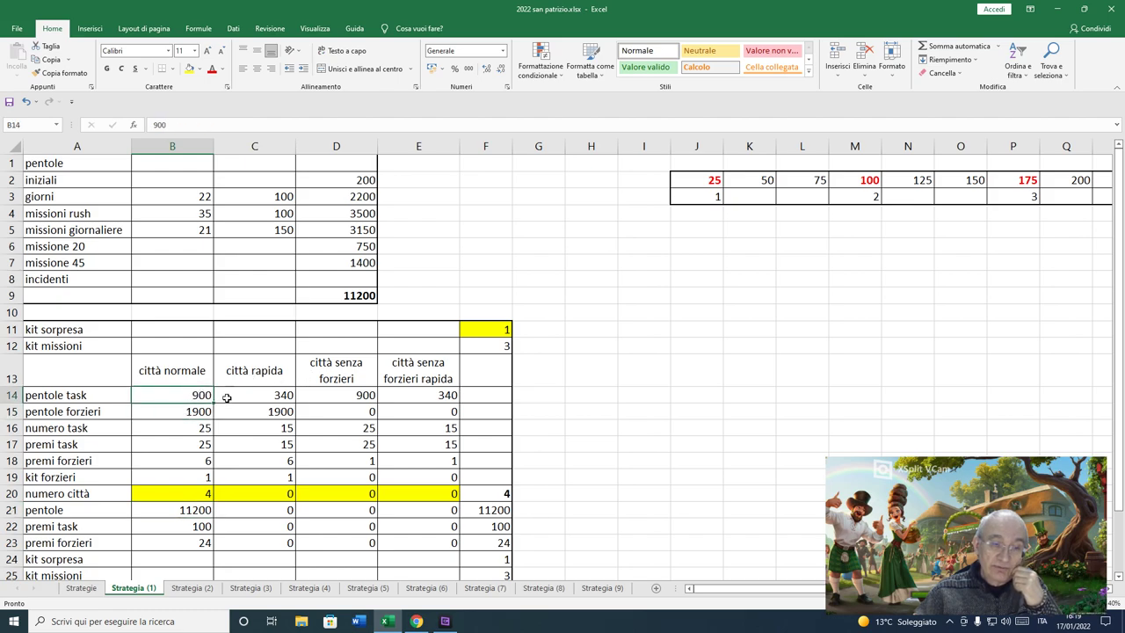
left_click(187, 510)
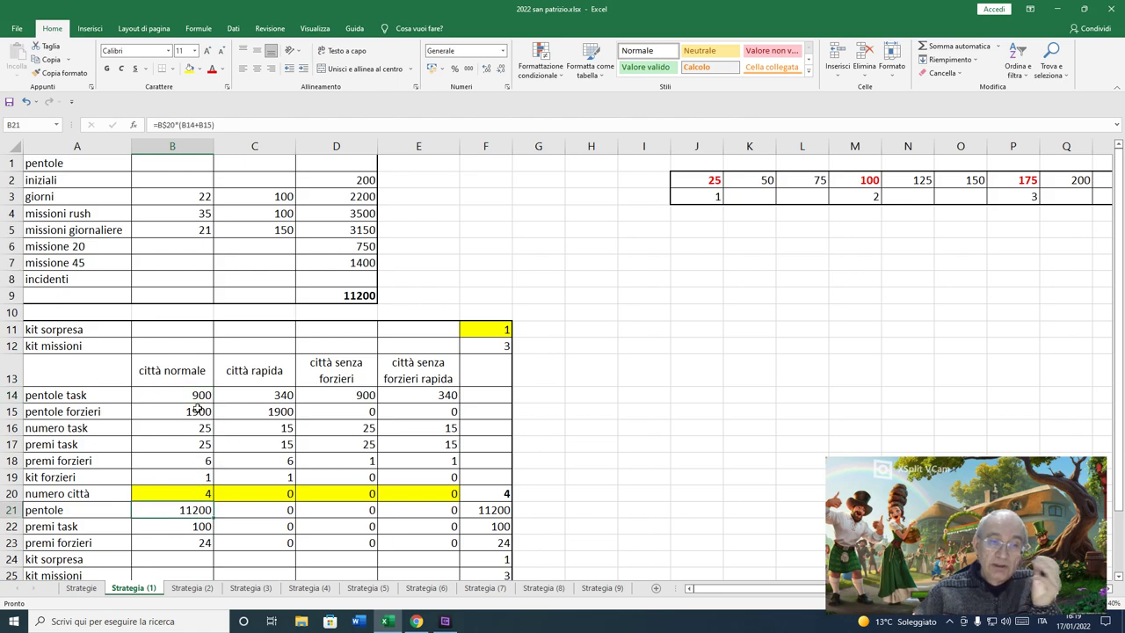
left_click(193, 397)
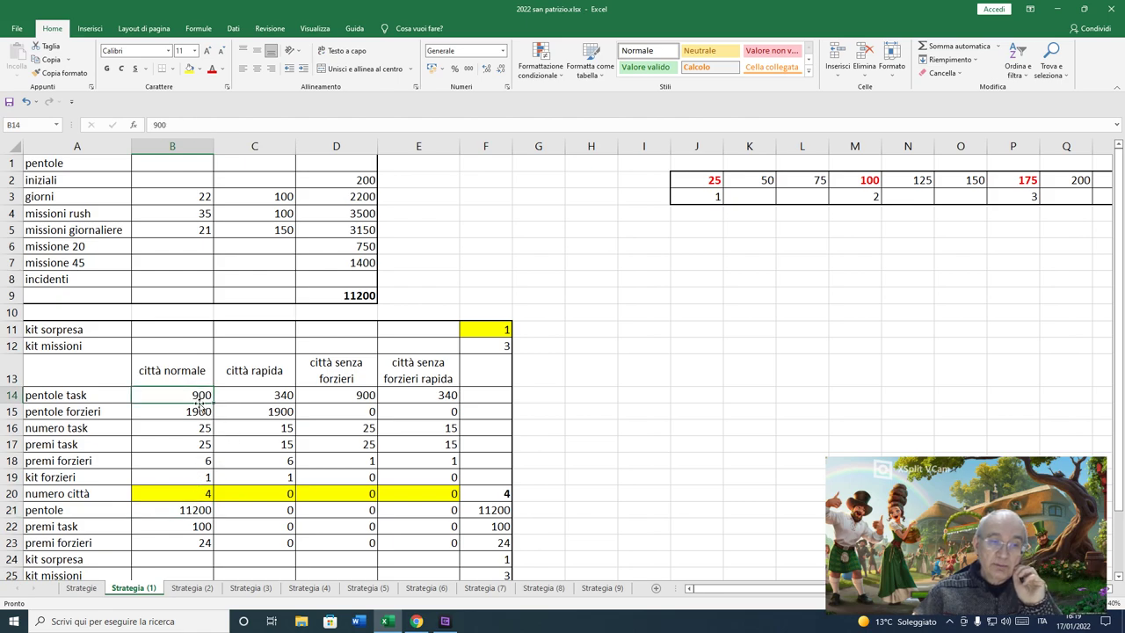
left_click(199, 411)
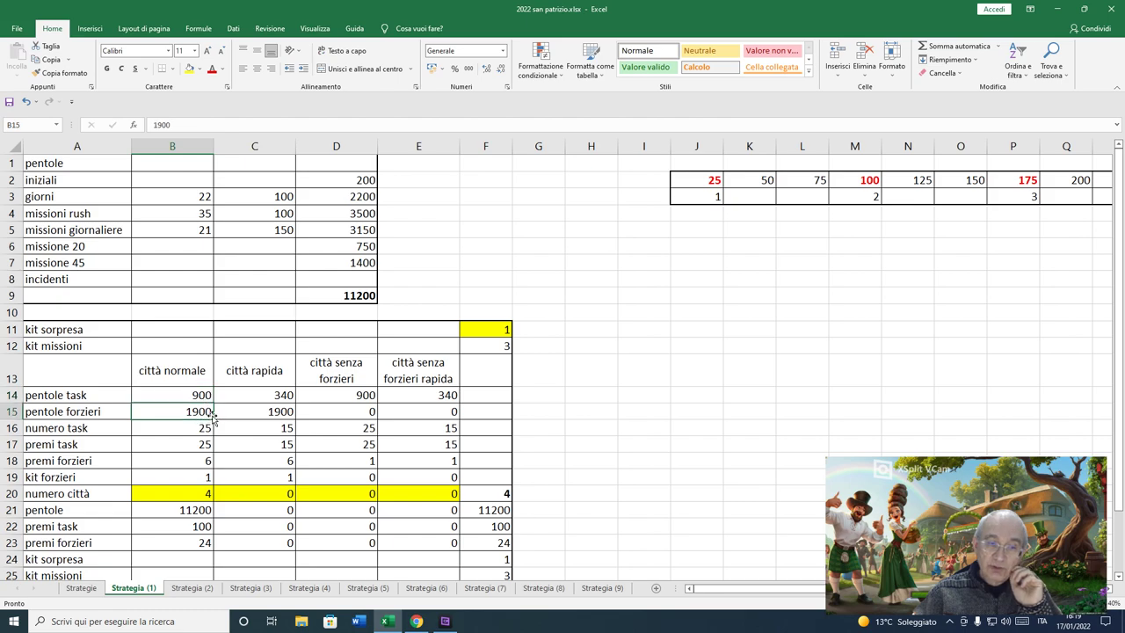
left_click(192, 491)
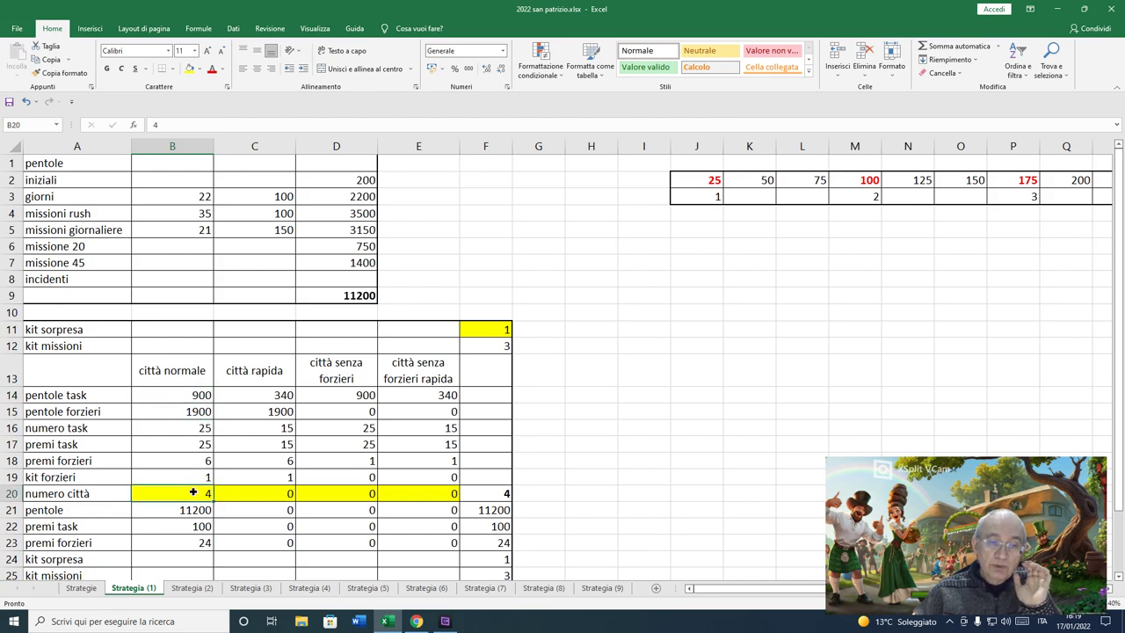
left_click(187, 508)
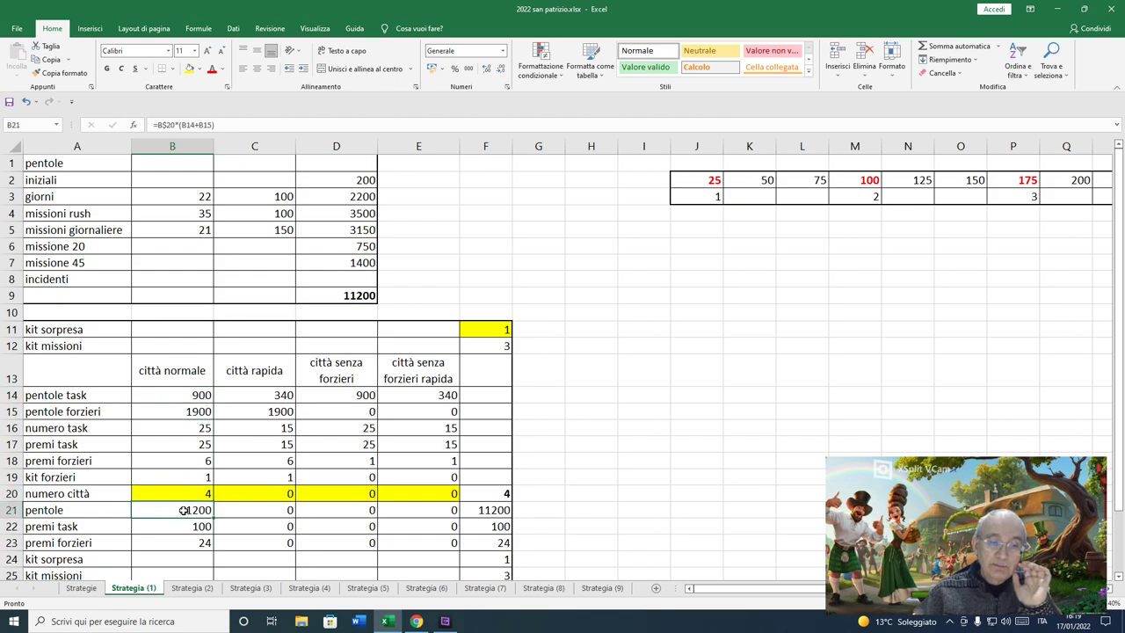
left_click(363, 301)
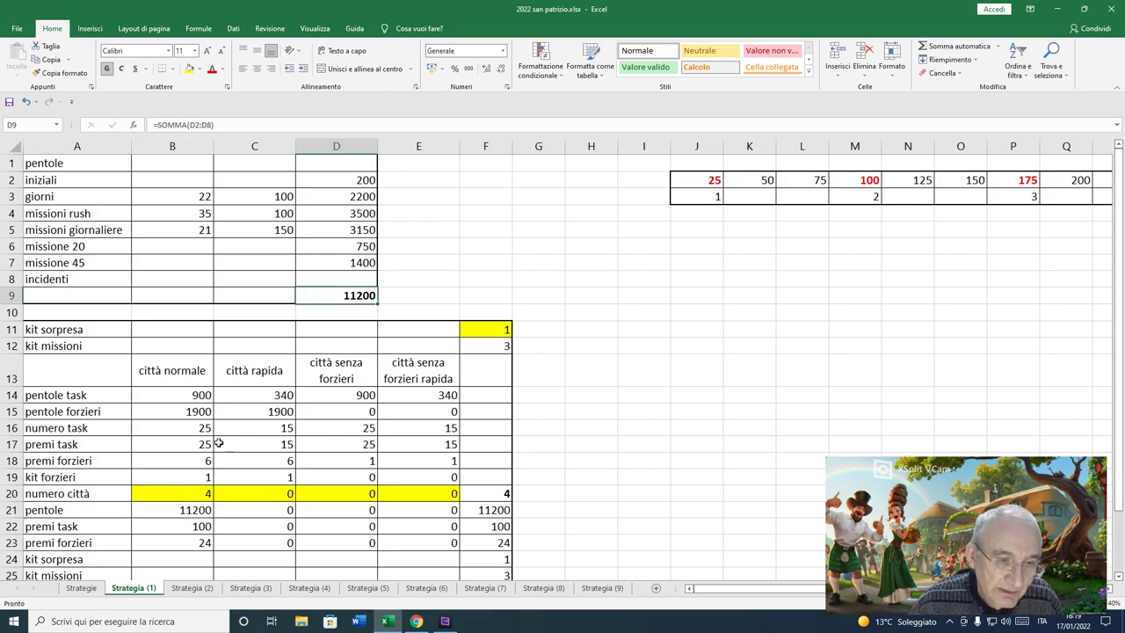
Step: Relate the città normale town count, pentole task and premi task to the threshold range J2:M2
left_click(198, 493)
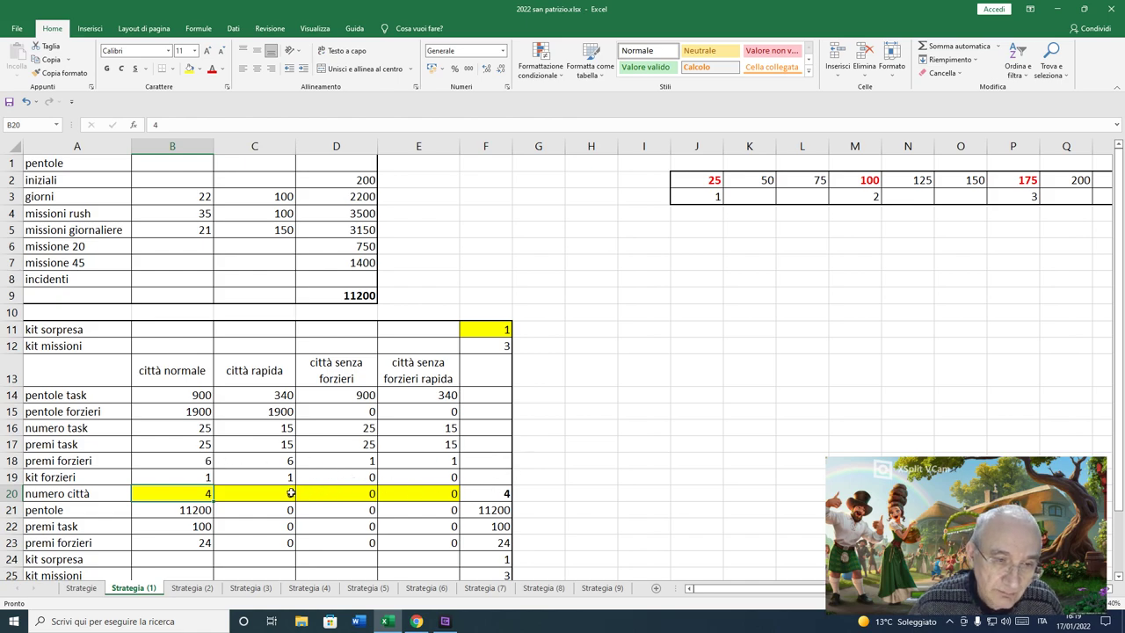
left_click(188, 400)
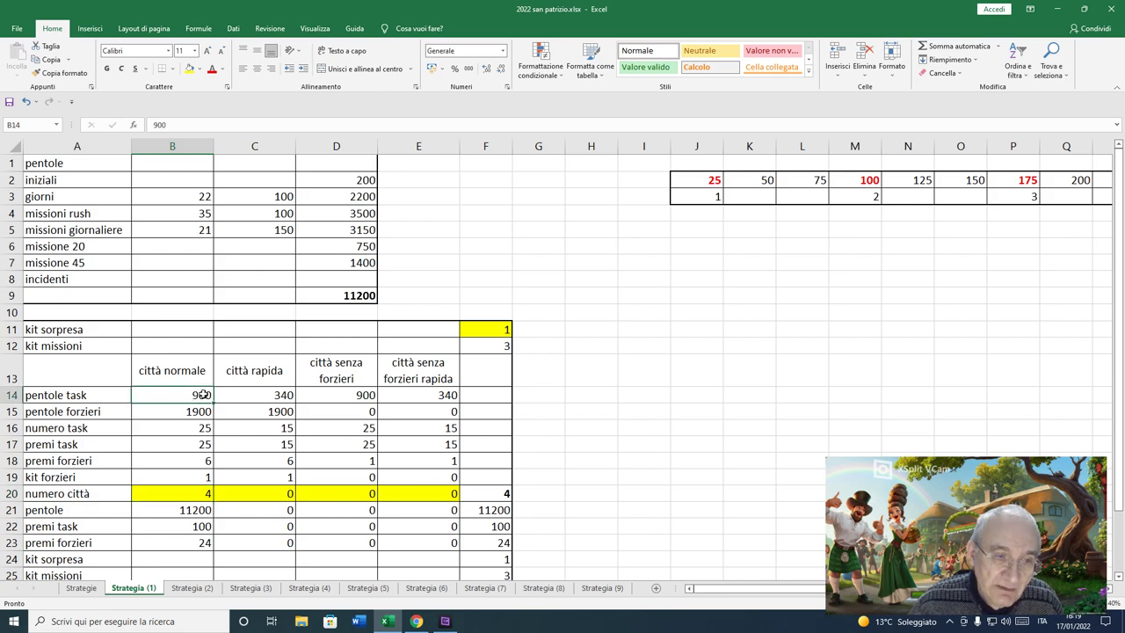
left_click_drag(696, 182, 838, 183)
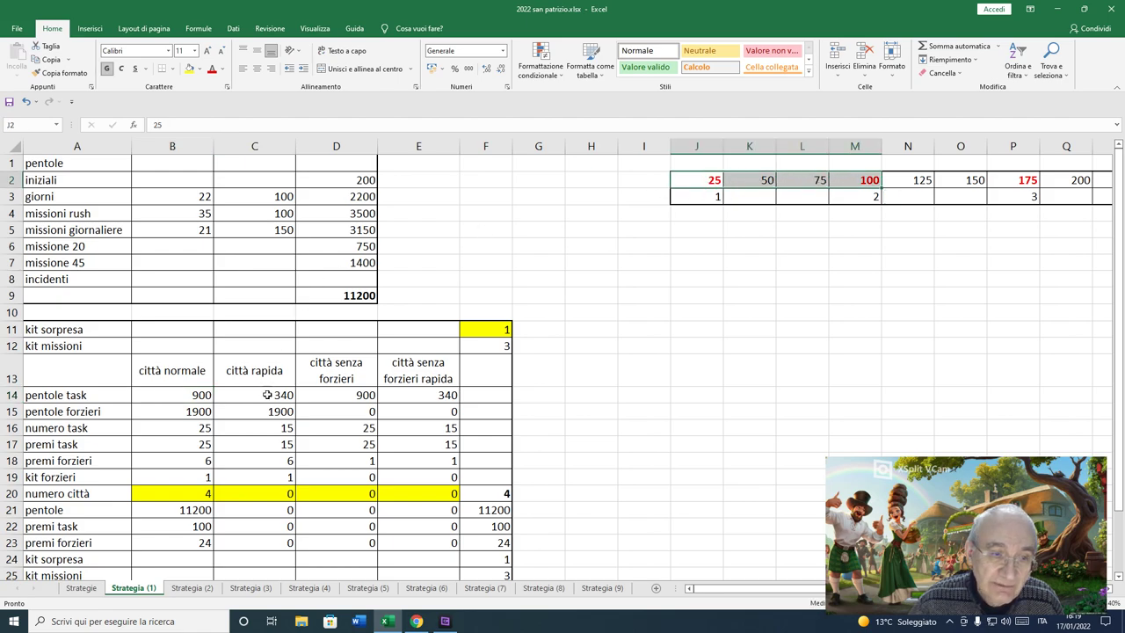
left_click(178, 428)
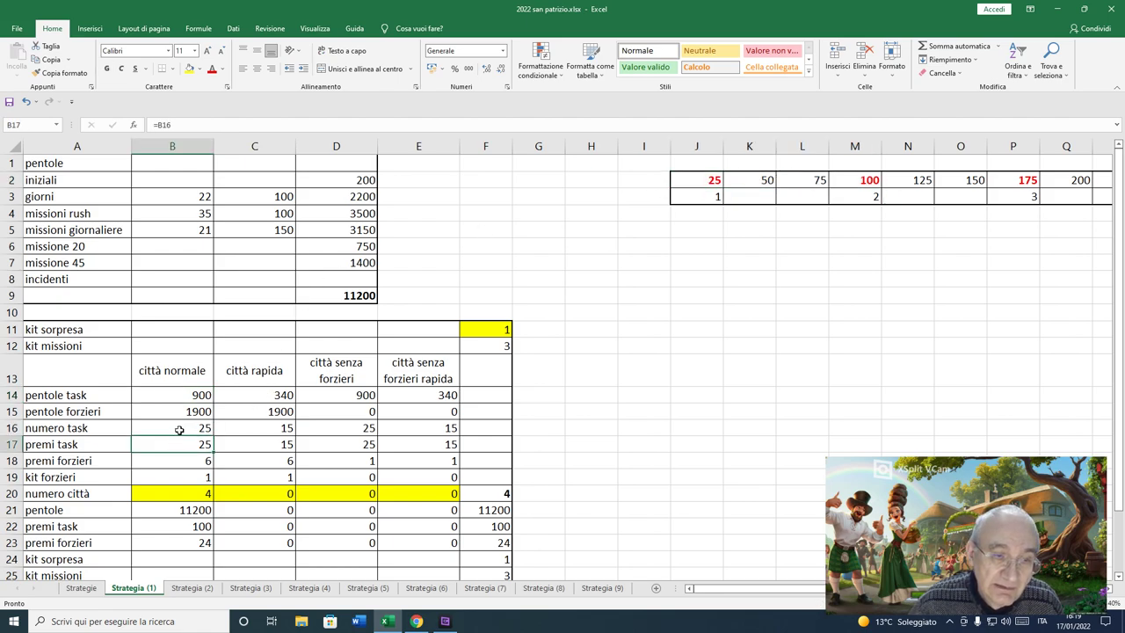
Step: Check città normale's pentole task, pentole forzieri, numero task and premi task against the thresholds in M2, J3 and M3
left_click(190, 396)
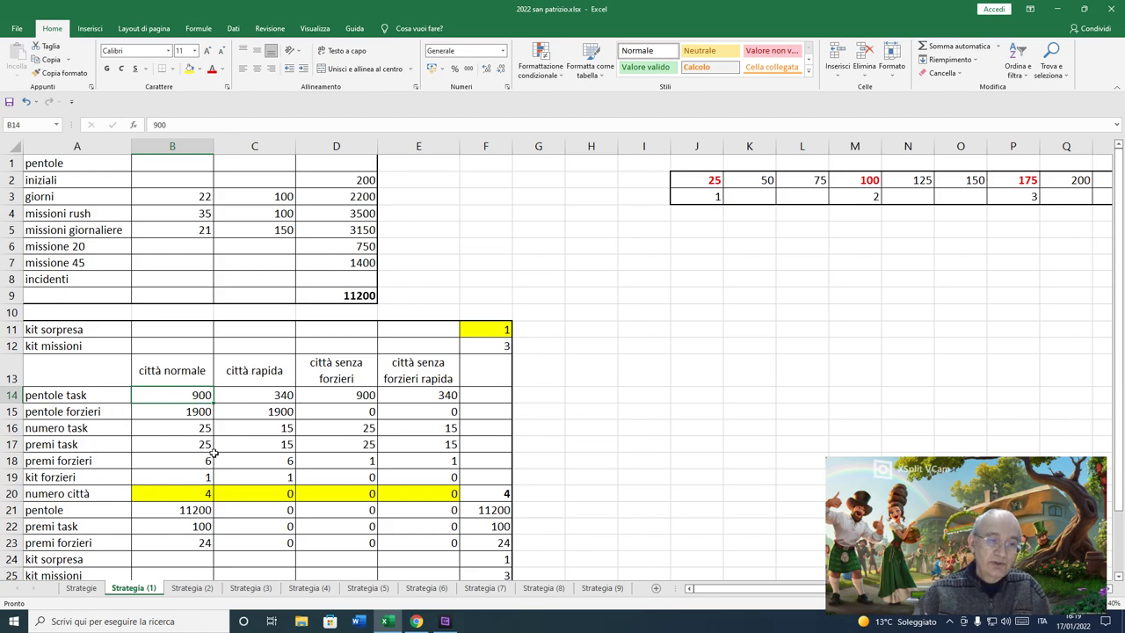
left_click(168, 414)
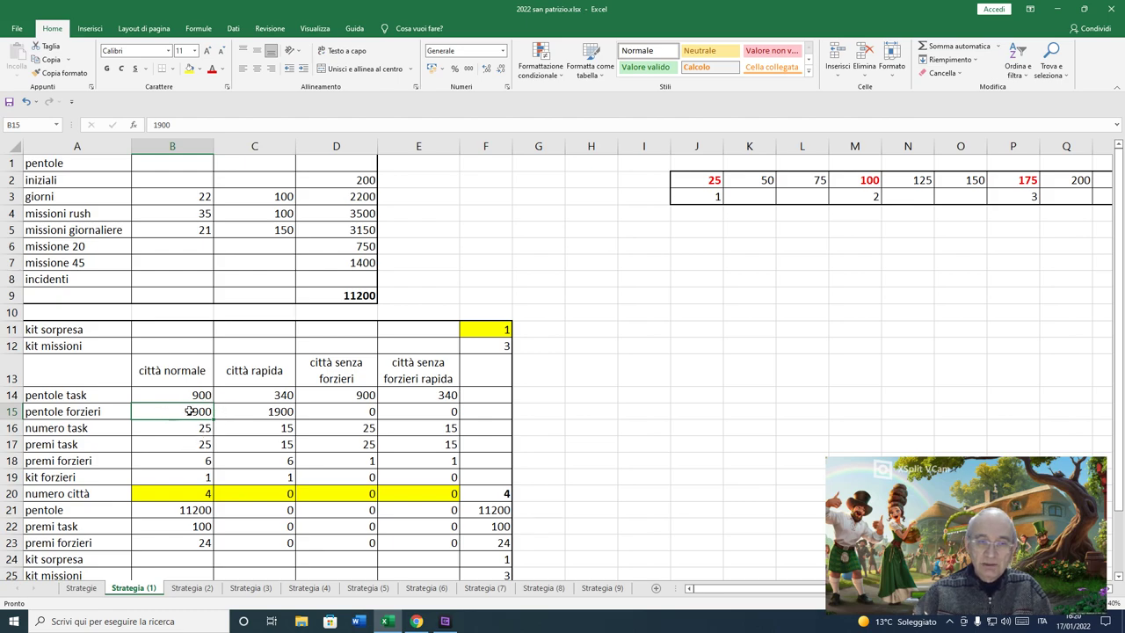
left_click(189, 430)
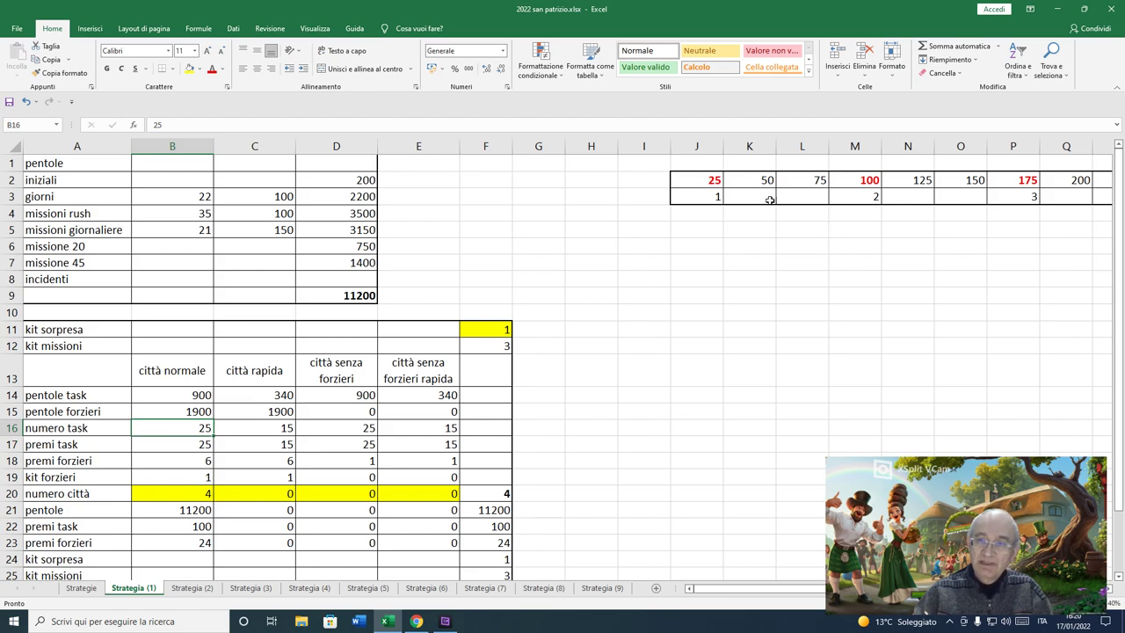
left_click(841, 179)
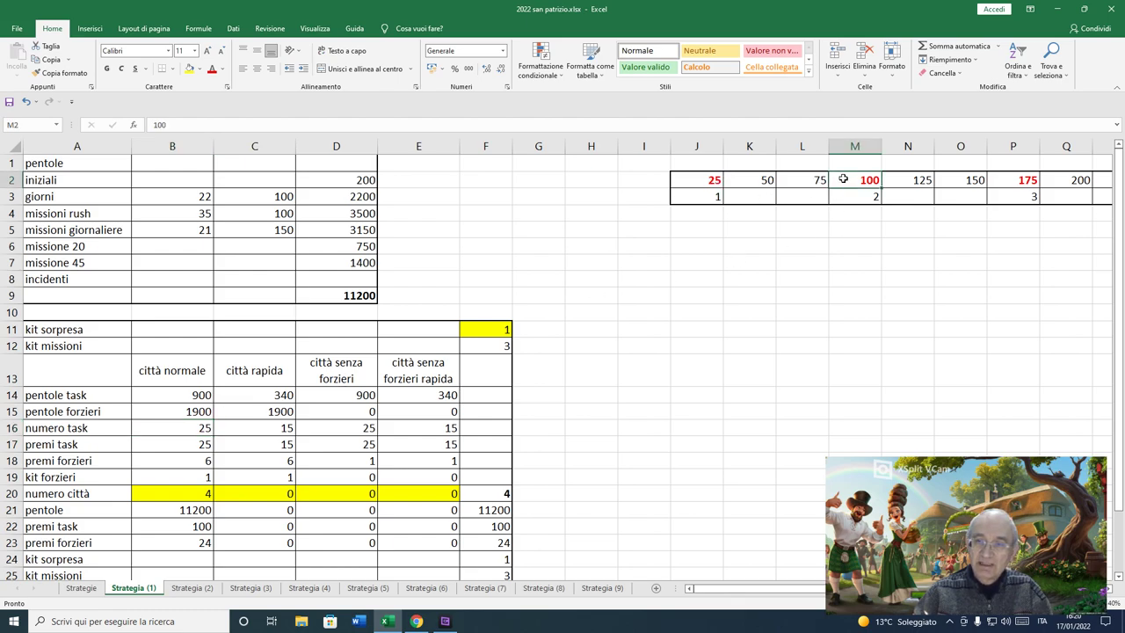
left_click(704, 198)
left_click(866, 201)
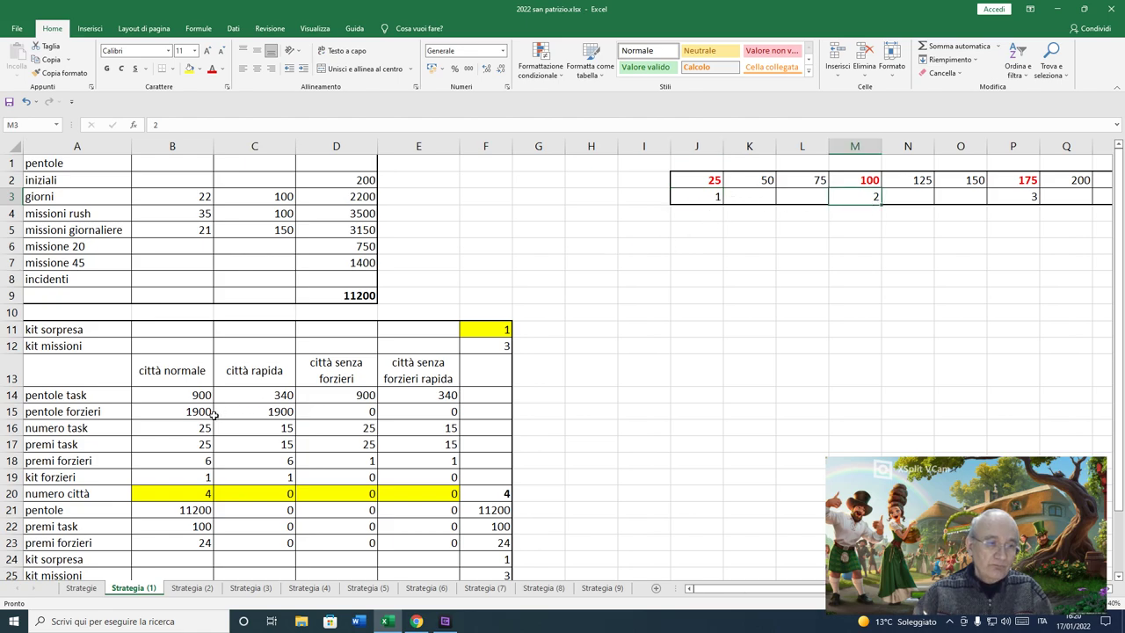
left_click(202, 445)
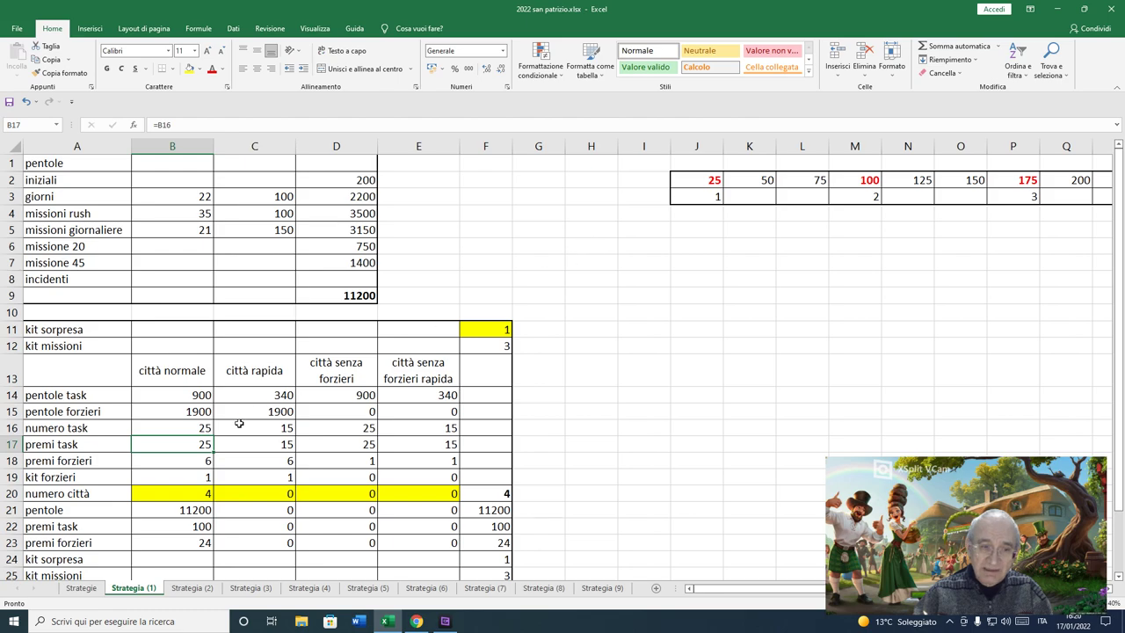
Step: Review the città normale column's premi forzieri, pentole forzieri and kit forzieri in B18, B15 and B19
left_click(187, 464)
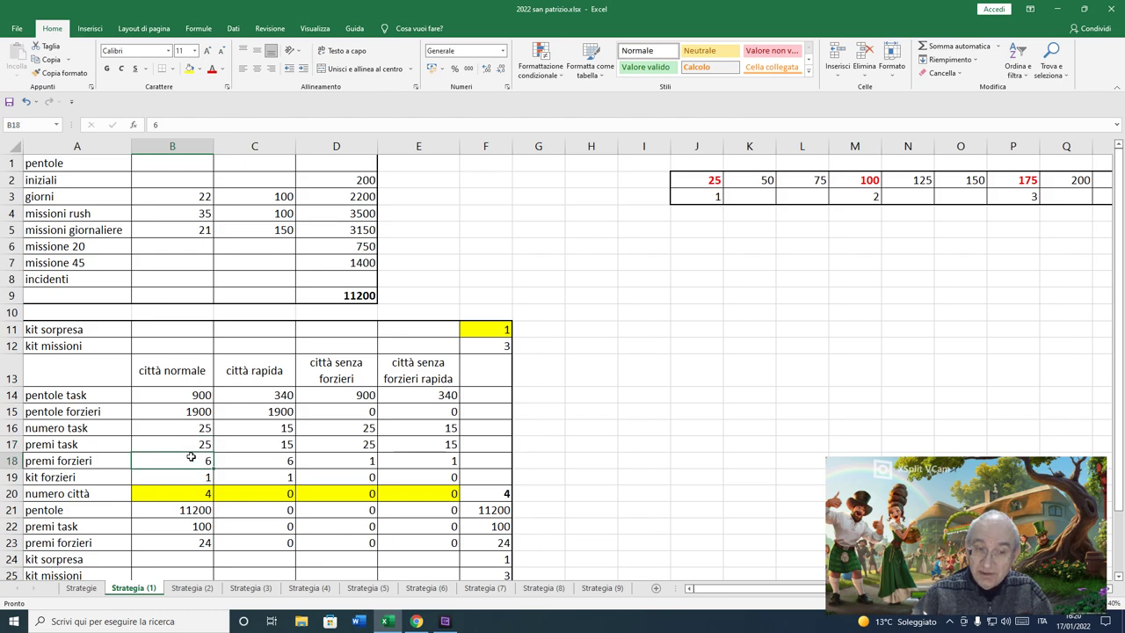
left_click(188, 479)
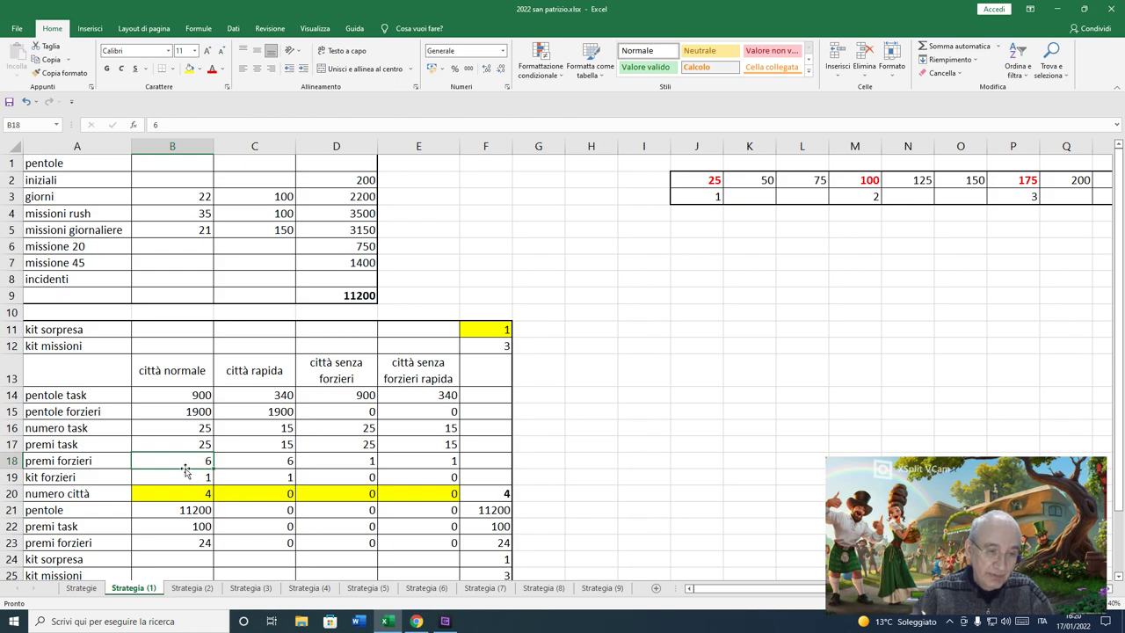
left_click(199, 414)
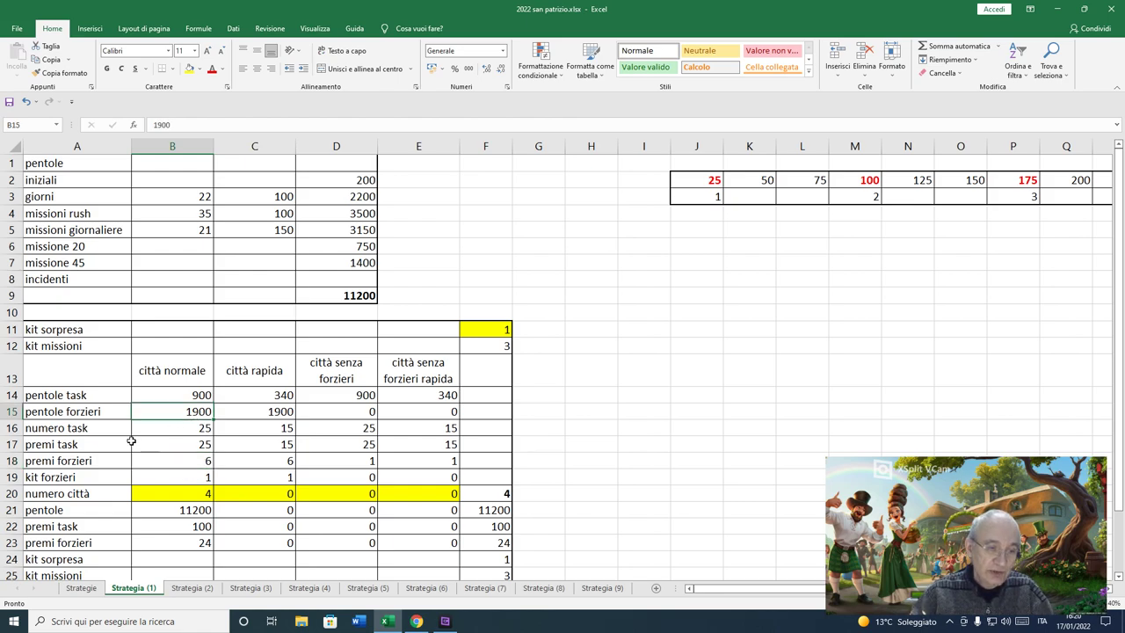
left_click(186, 480)
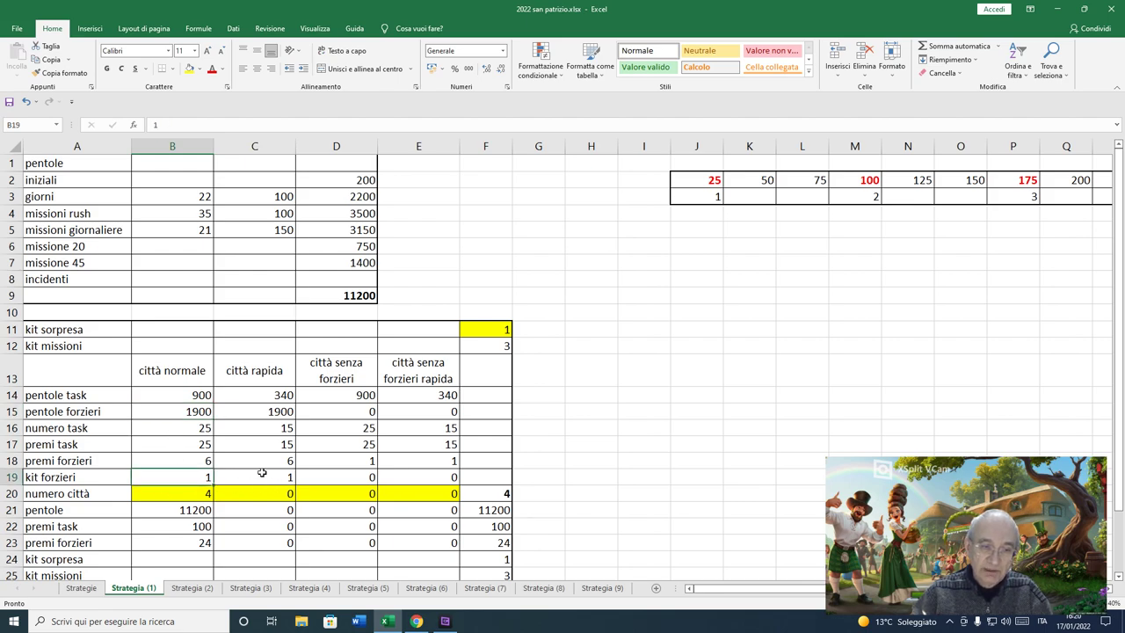
Step: Check città normale's computed pentole, premi task, kit forzieri and premi forzieri in B21:B26 against the per-town premi forzieri in B18
scroll(233, 417, "down", 1)
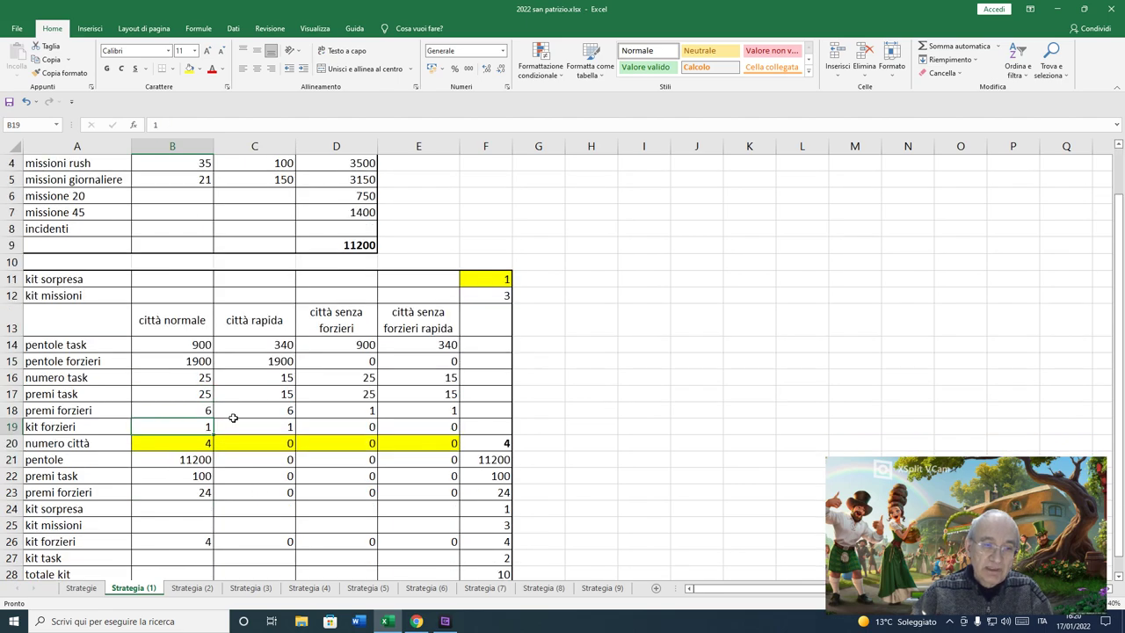
left_click(196, 459)
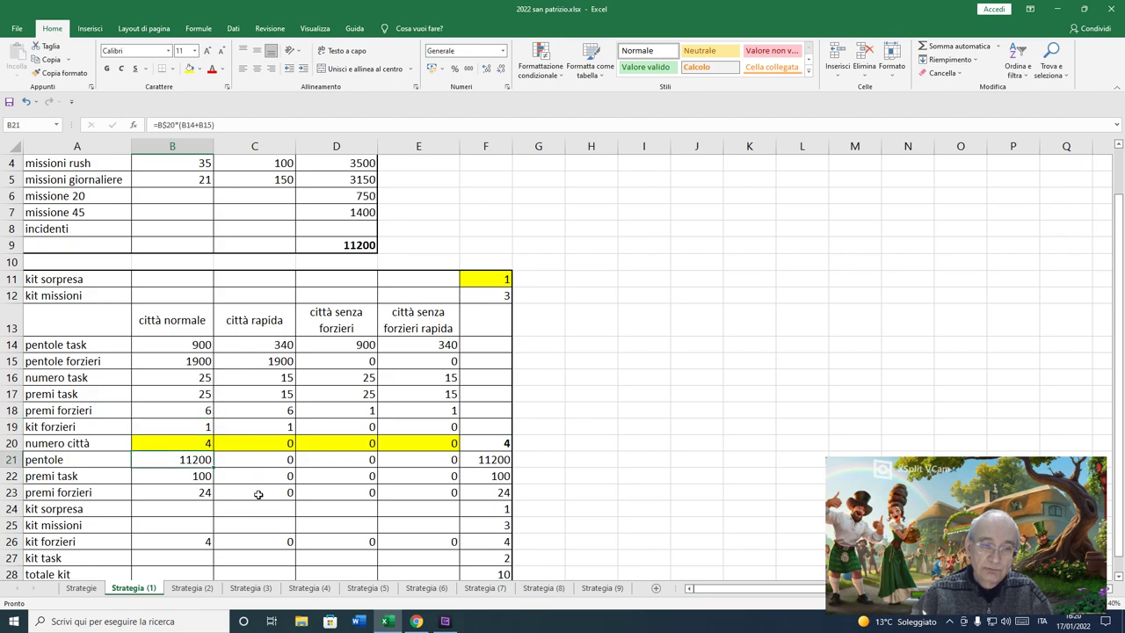
left_click(202, 477)
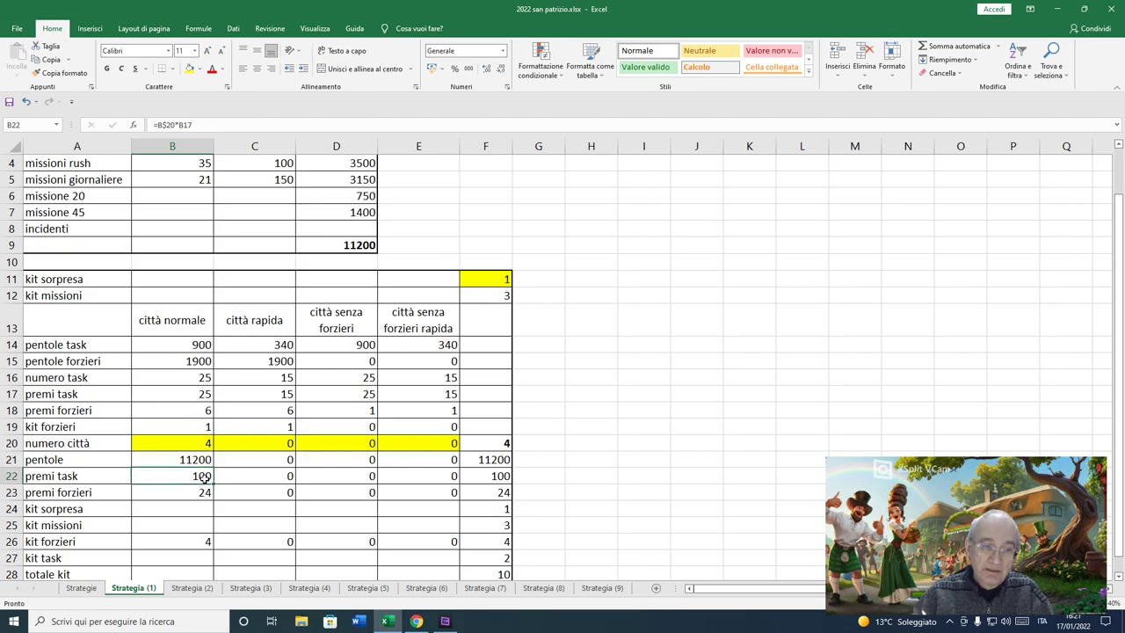
left_click(199, 541)
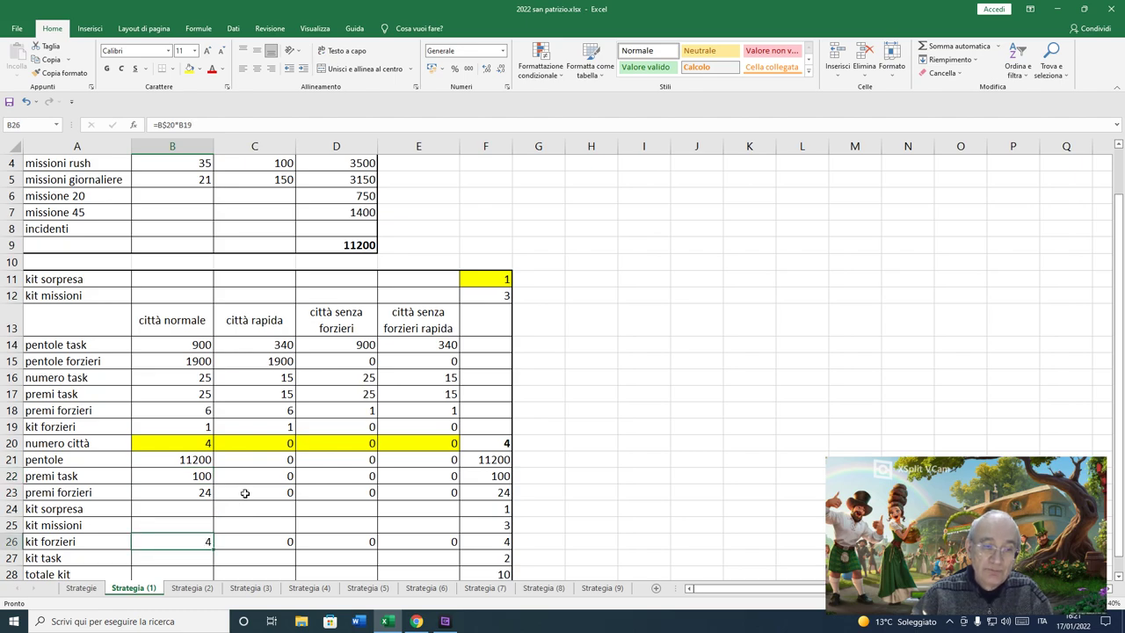
left_click(193, 492)
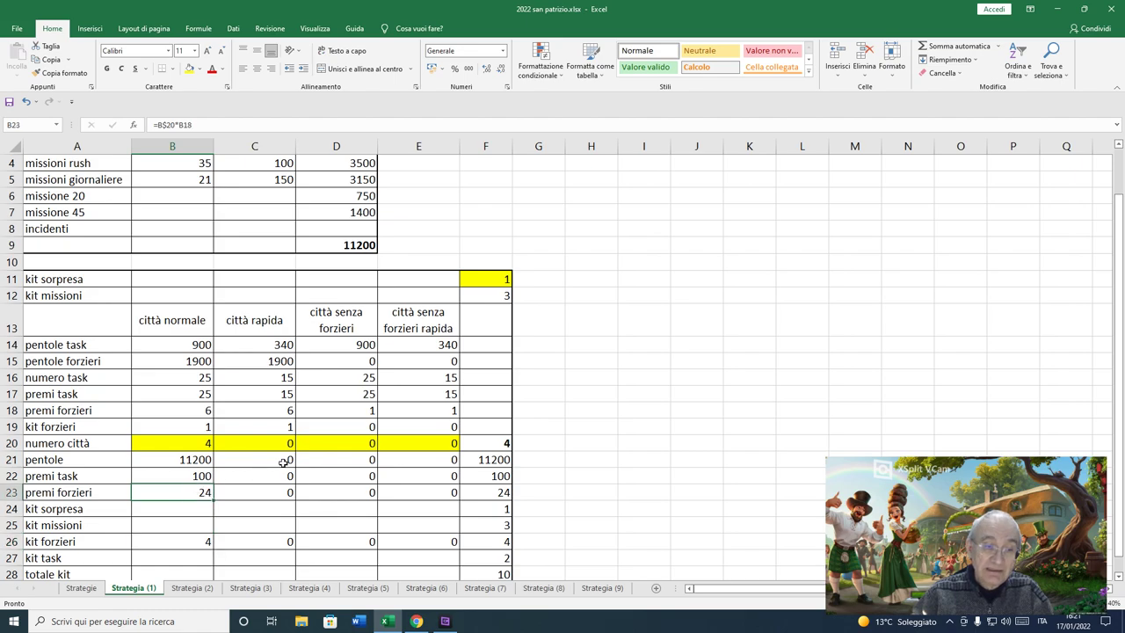
left_click(208, 412)
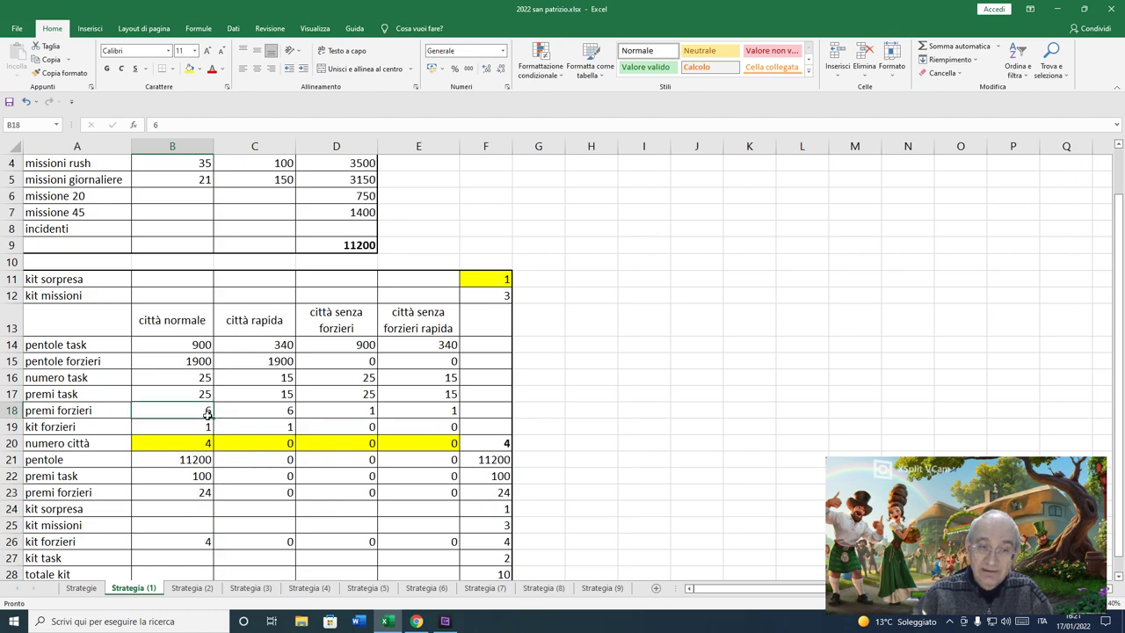
left_click(201, 525)
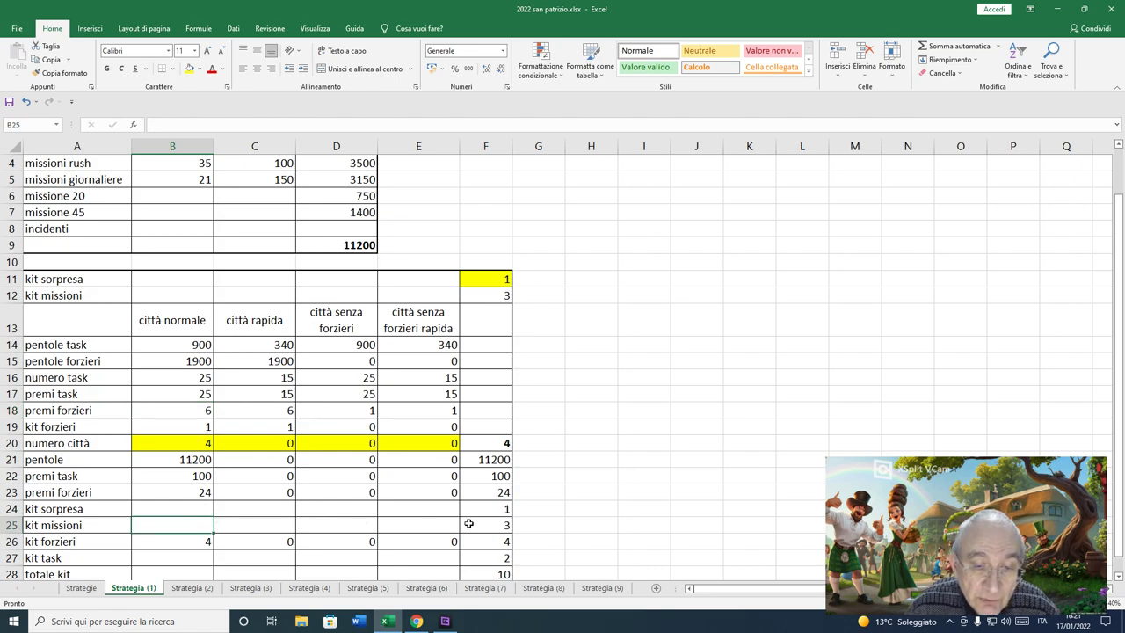
Step: Compare the città normale premi task result in B22 with the kit count under the 100 threshold in M3
left_click(180, 477)
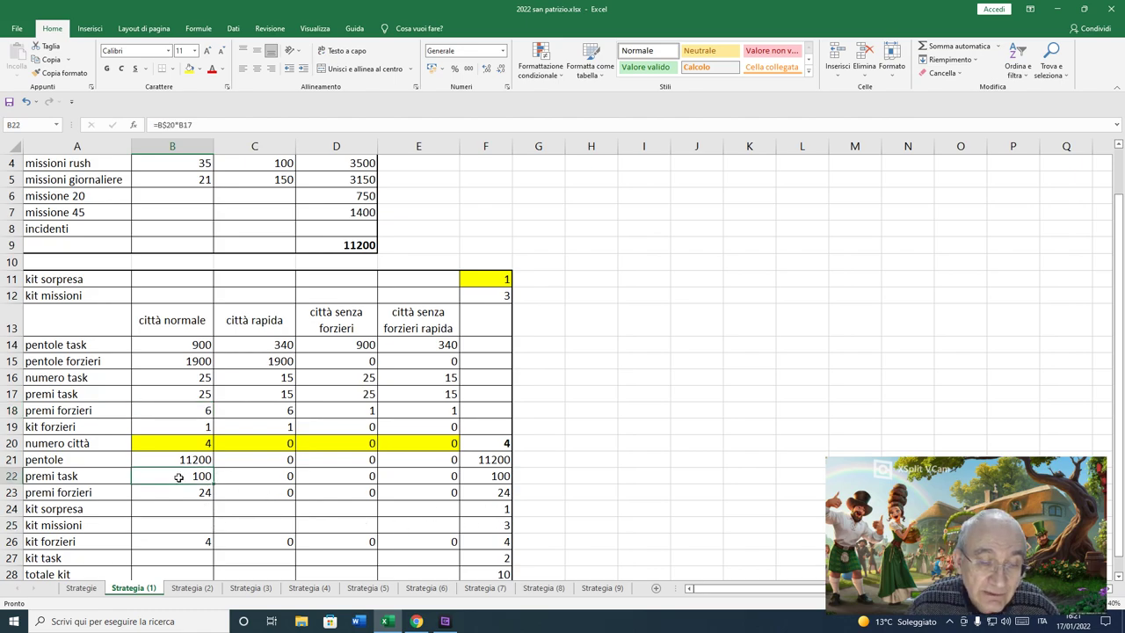
scroll(561, 401, "up", 1)
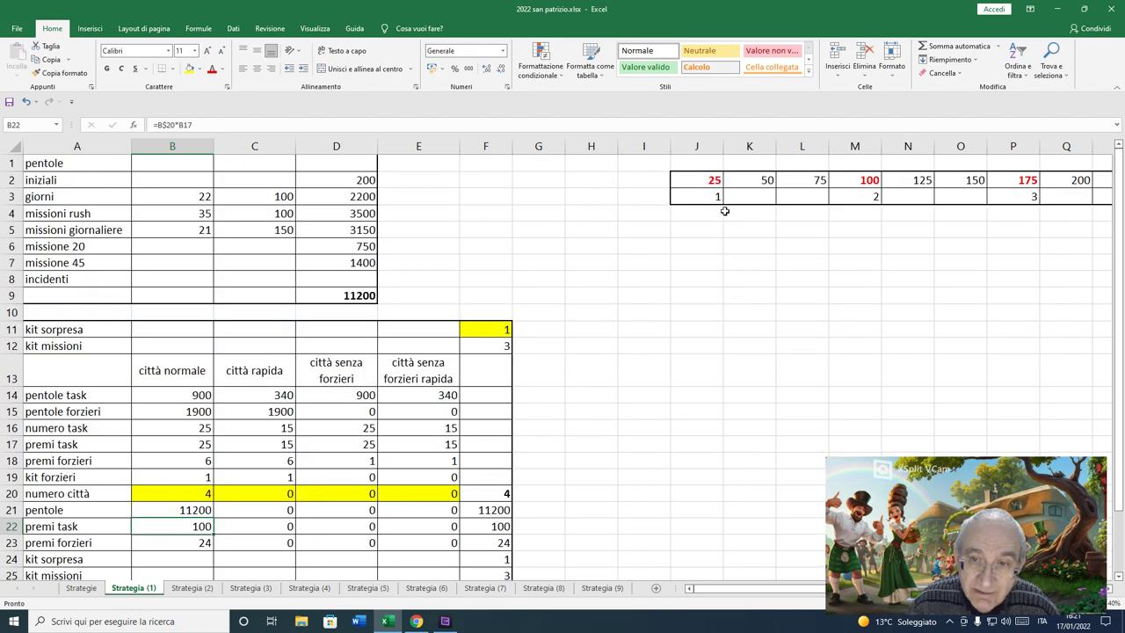
left_click(842, 197)
Step: Review the kit sorpresa, kit missioni, kit forzieri and kit task values in F24:F27 that make up totale kit
scroll(646, 360, "down", 2)
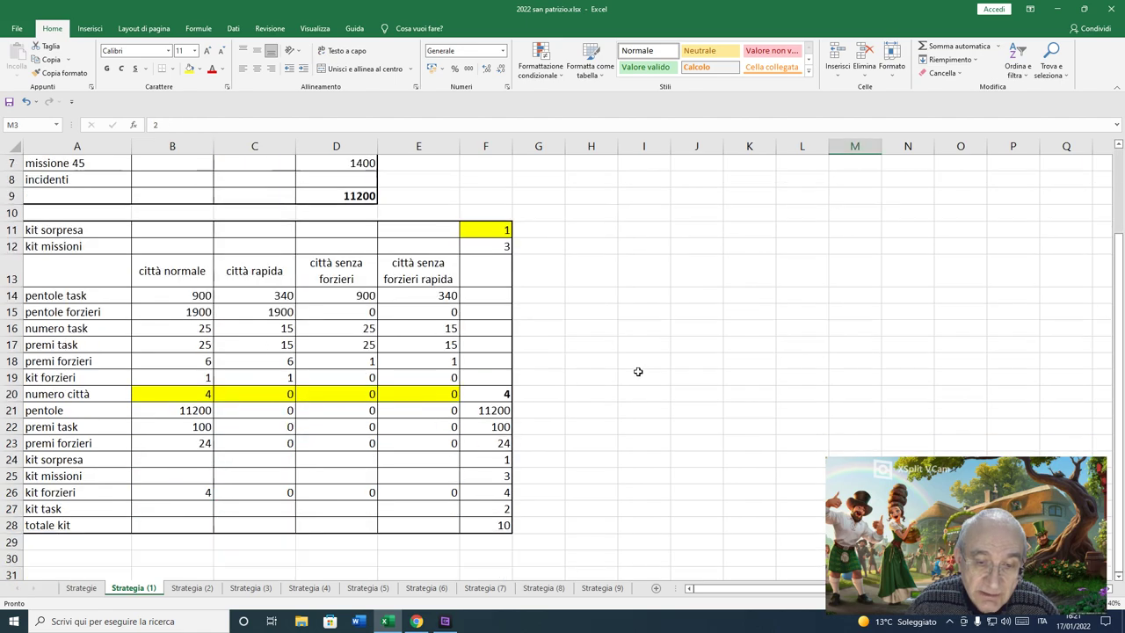
left_click(505, 475)
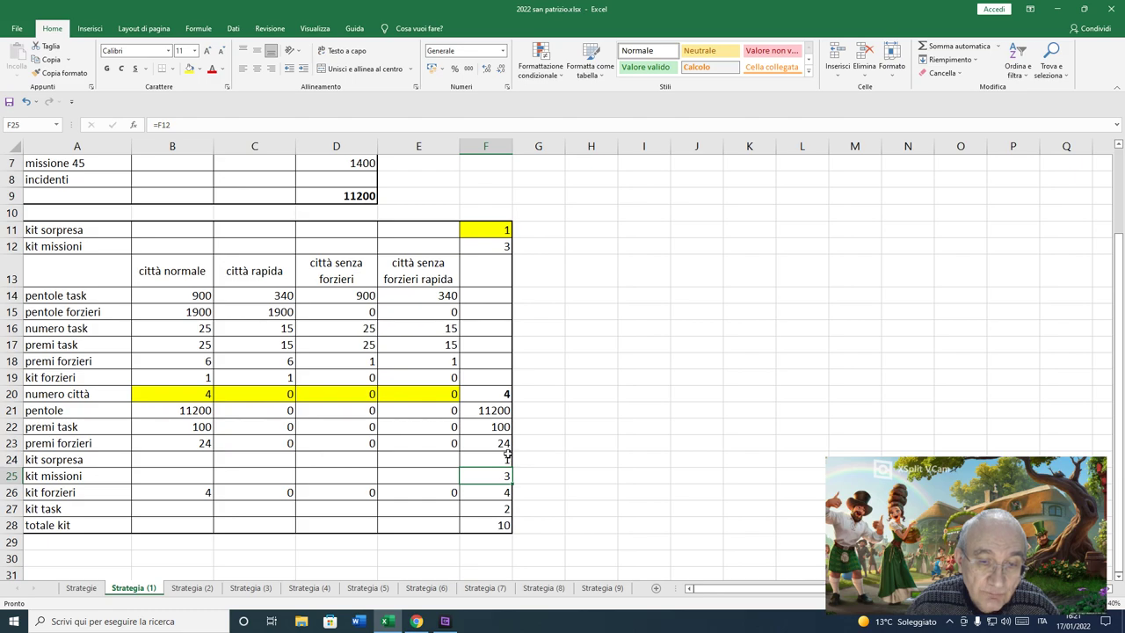
left_click(492, 508)
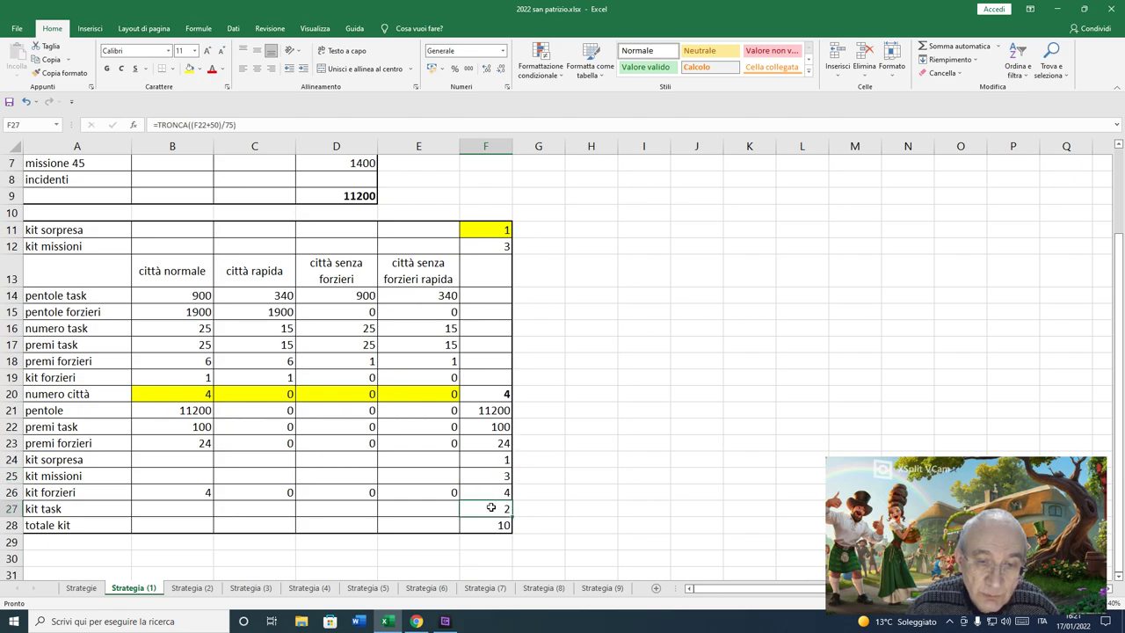
left_click(495, 461)
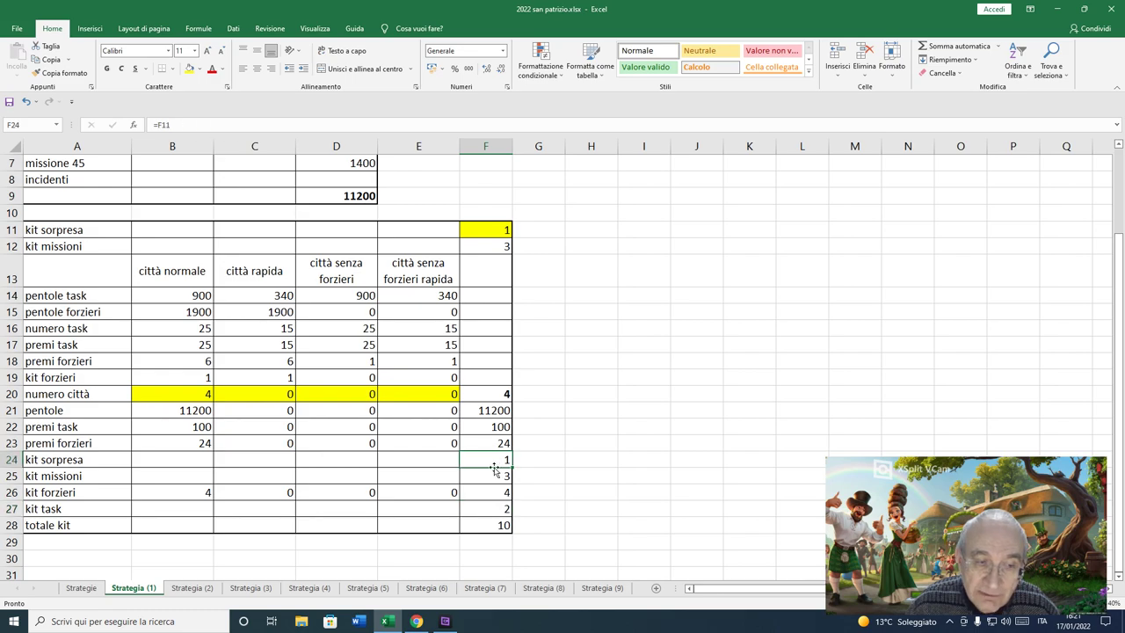
left_click(490, 476)
left_click(485, 496)
left_click(487, 511)
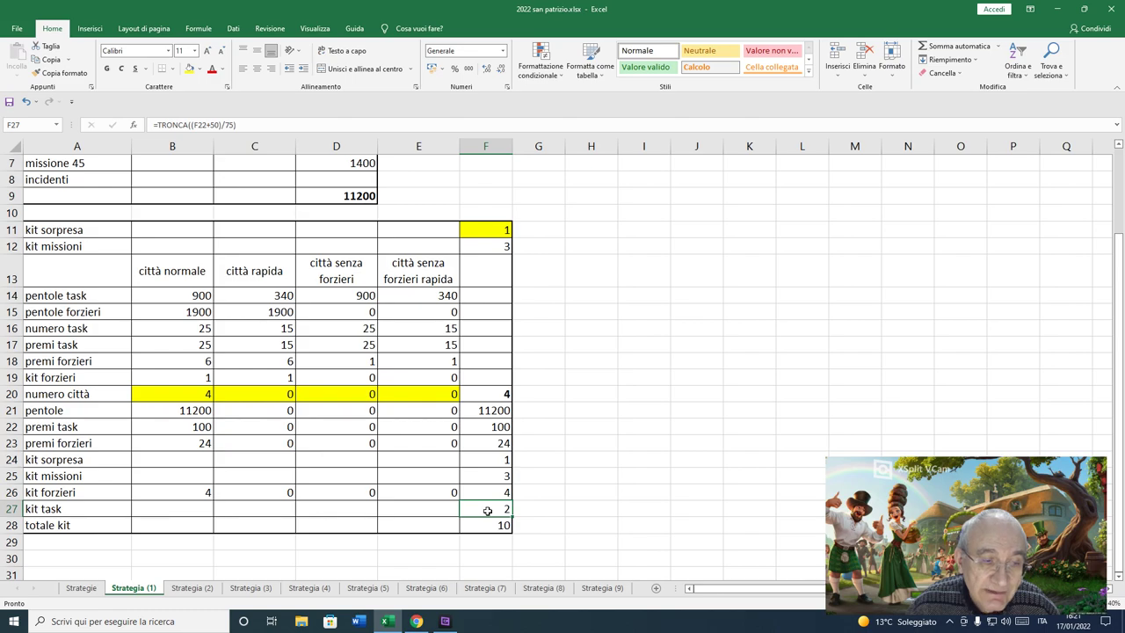
left_click_drag(503, 457, 499, 501)
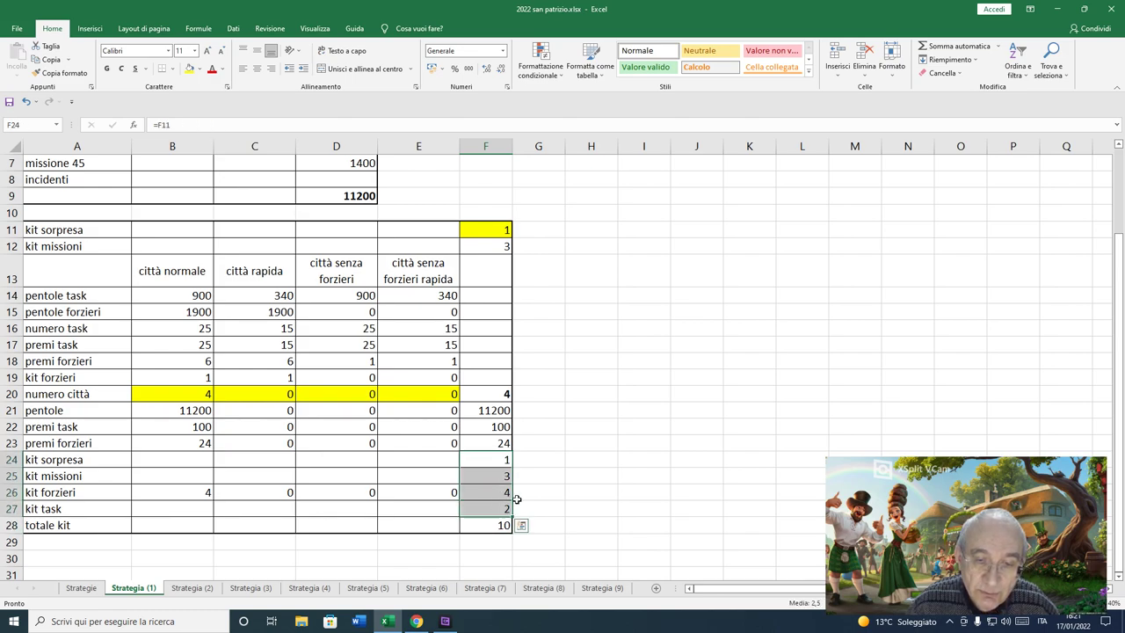
left_click(589, 478)
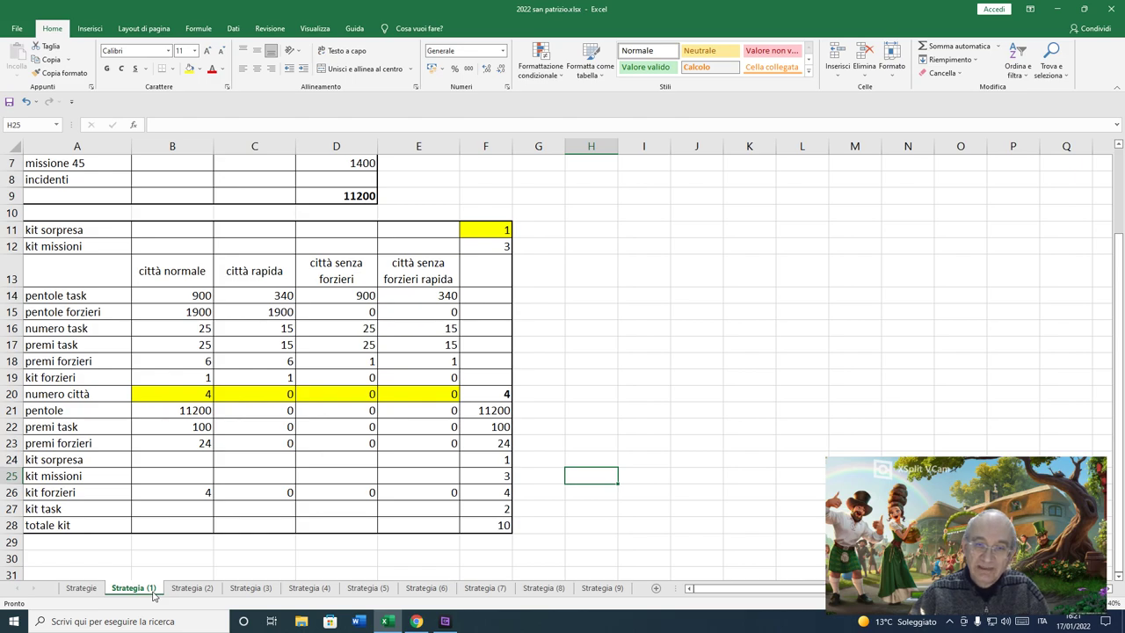
Step: Review Strategia (1)'s premi task, premi forzieri and totale kit on the Strategie summary sheet
left_click(87, 588)
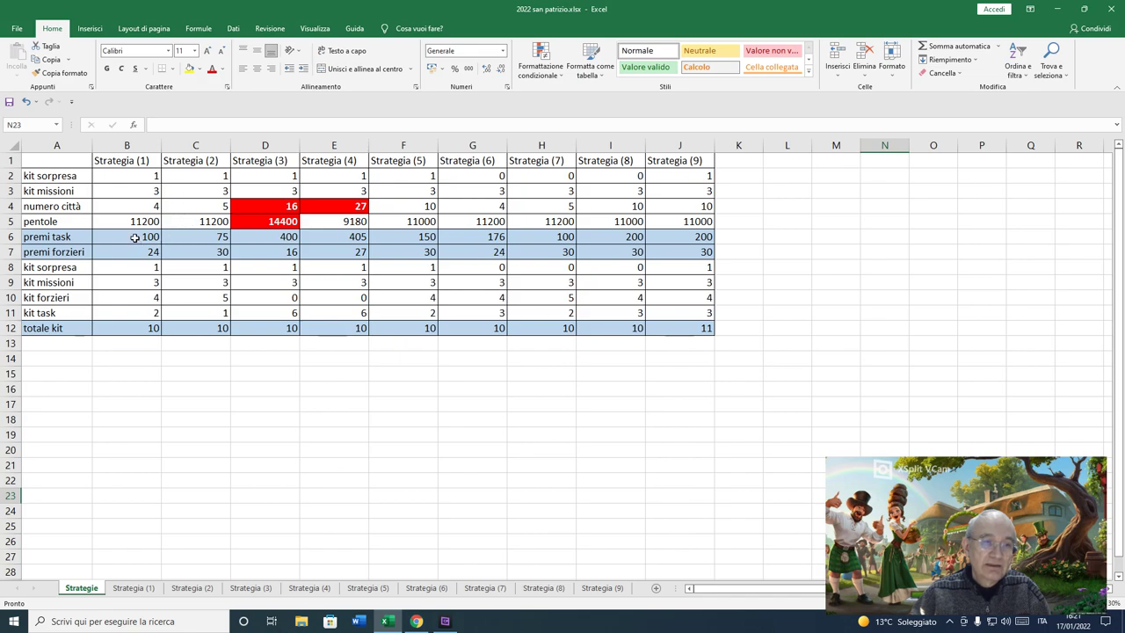
left_click(136, 240)
left_click(138, 253)
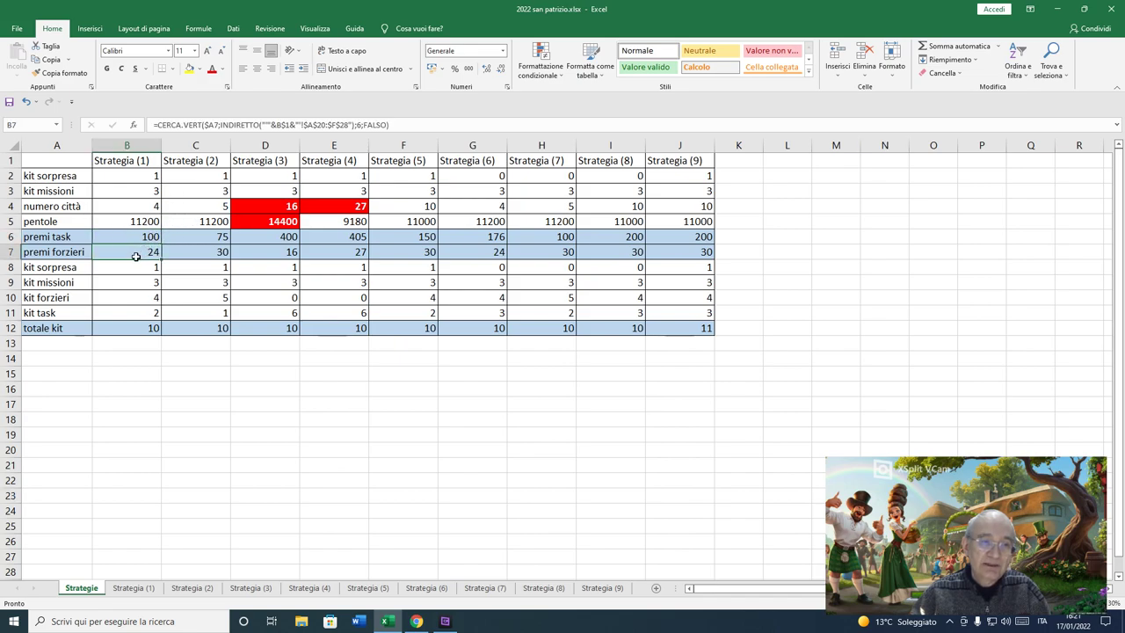
left_click(133, 327)
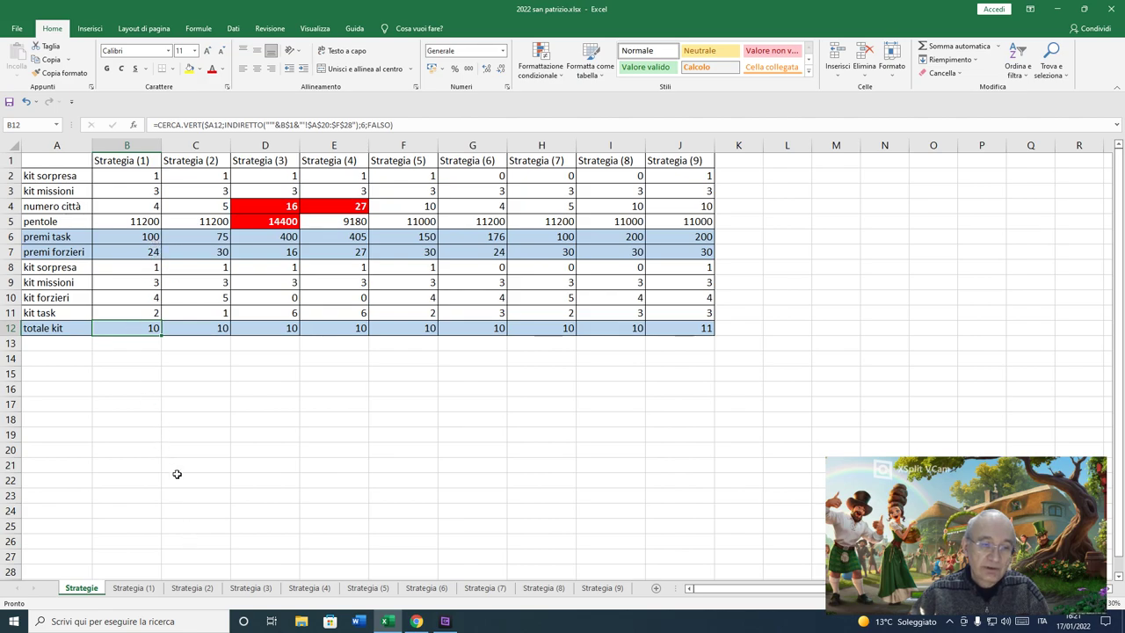
Step: Return to the Strategia (1) sheet and check the total premi task, premi forzieri and totale kit in column F
left_click(133, 588)
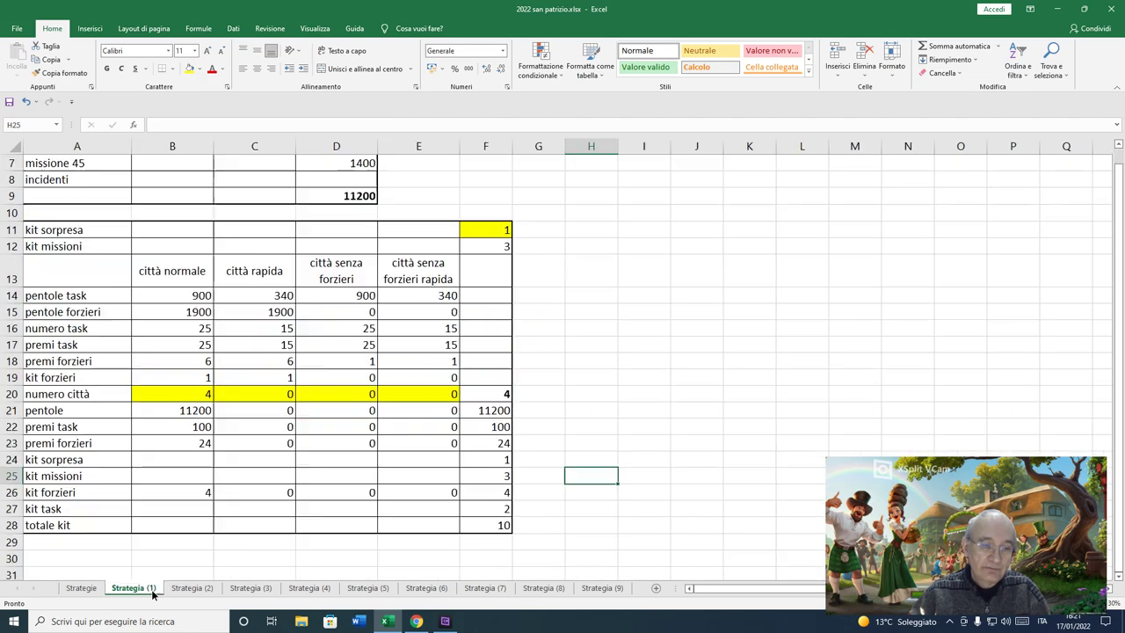
left_click(480, 425)
left_click(476, 444)
left_click(484, 521)
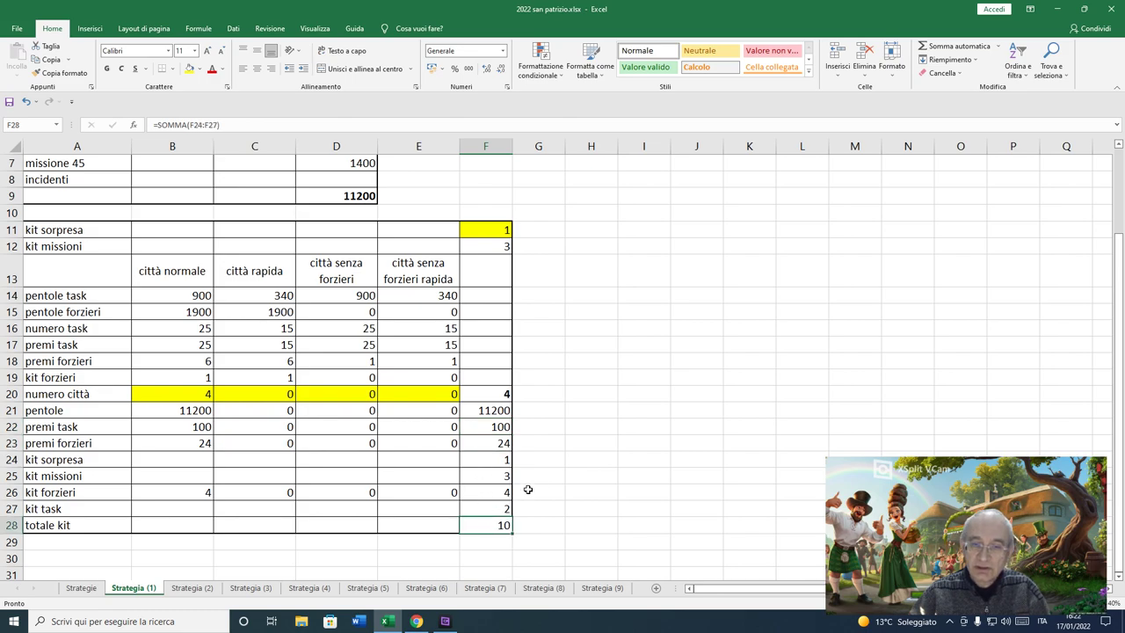
Step: Relate città normale's pentole task in B14 to the first threshold in J2, and check its pentole forzieri in B15
scroll(652, 430, "up", 2)
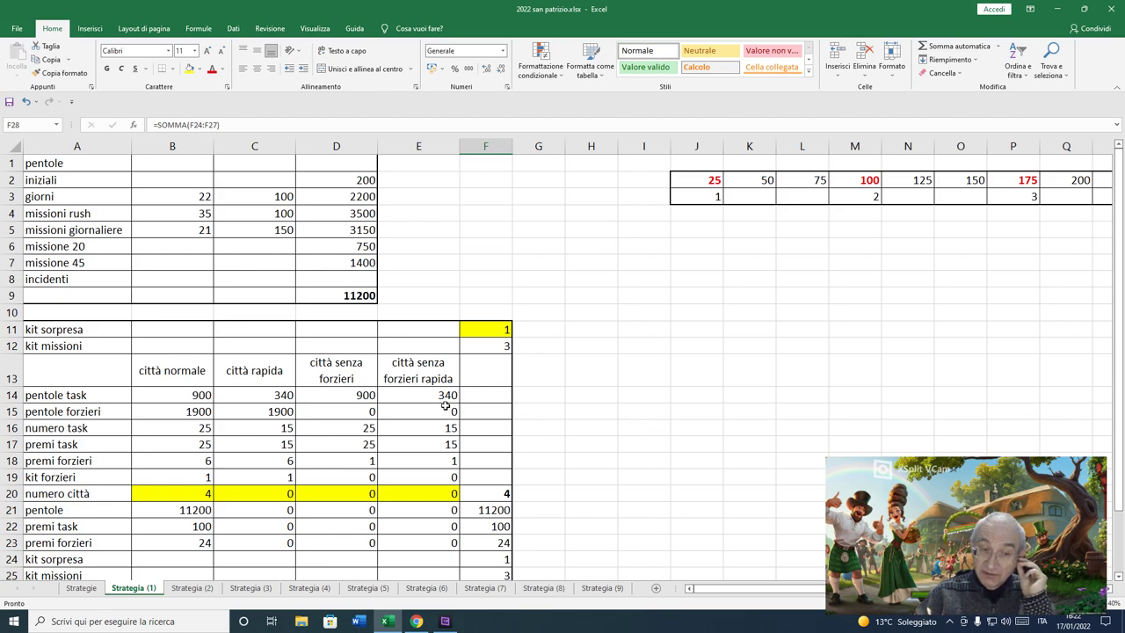
left_click(194, 394)
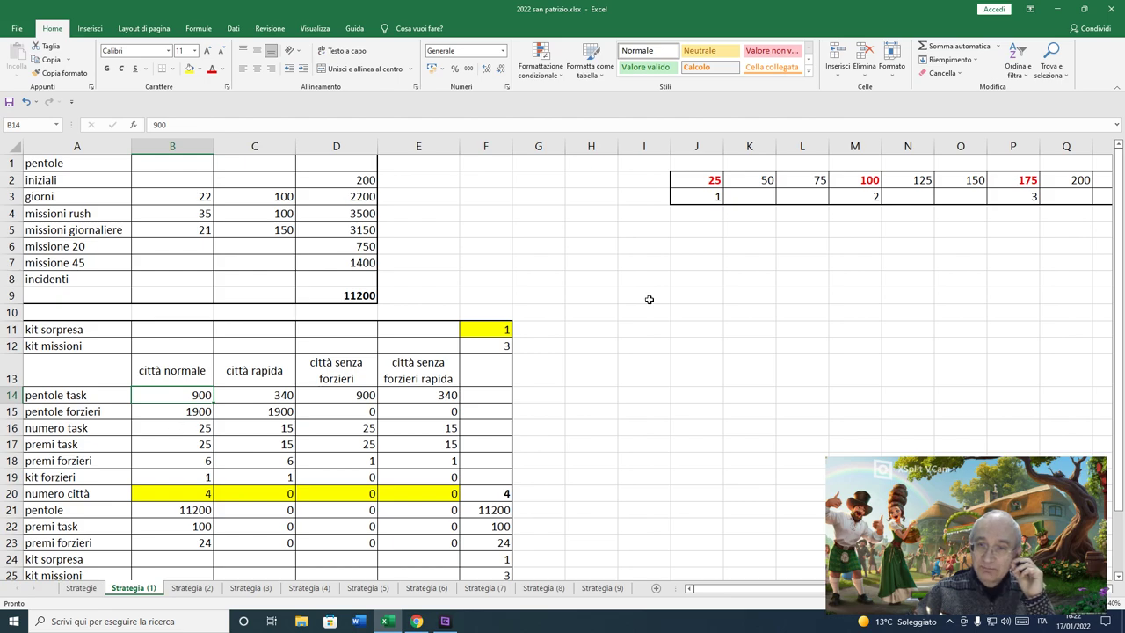
left_click(703, 179)
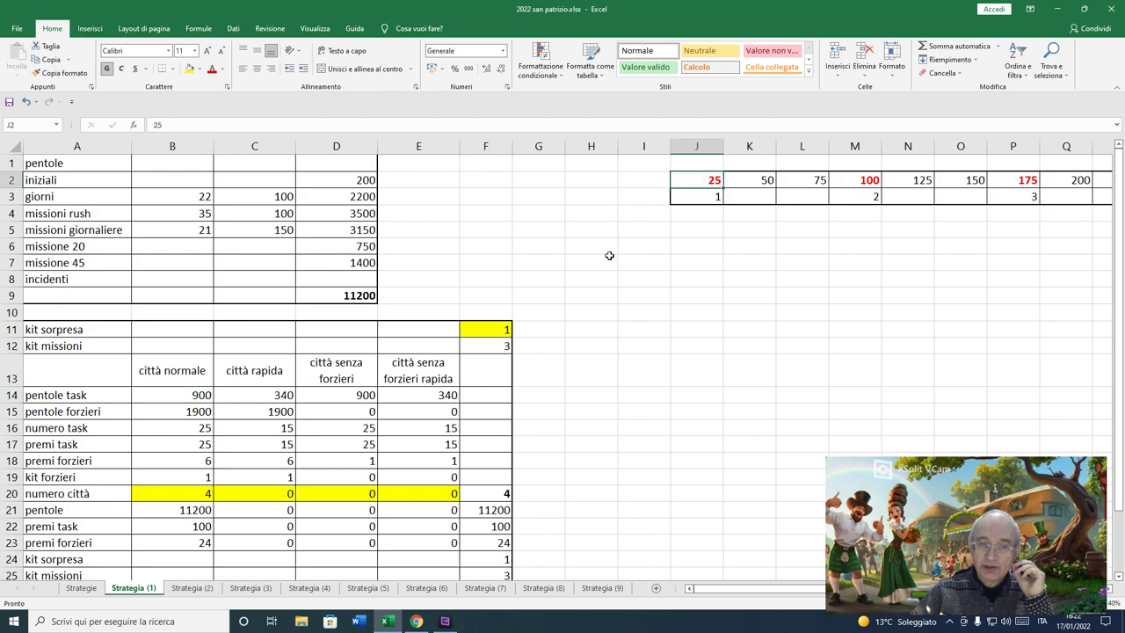
left_click(188, 395)
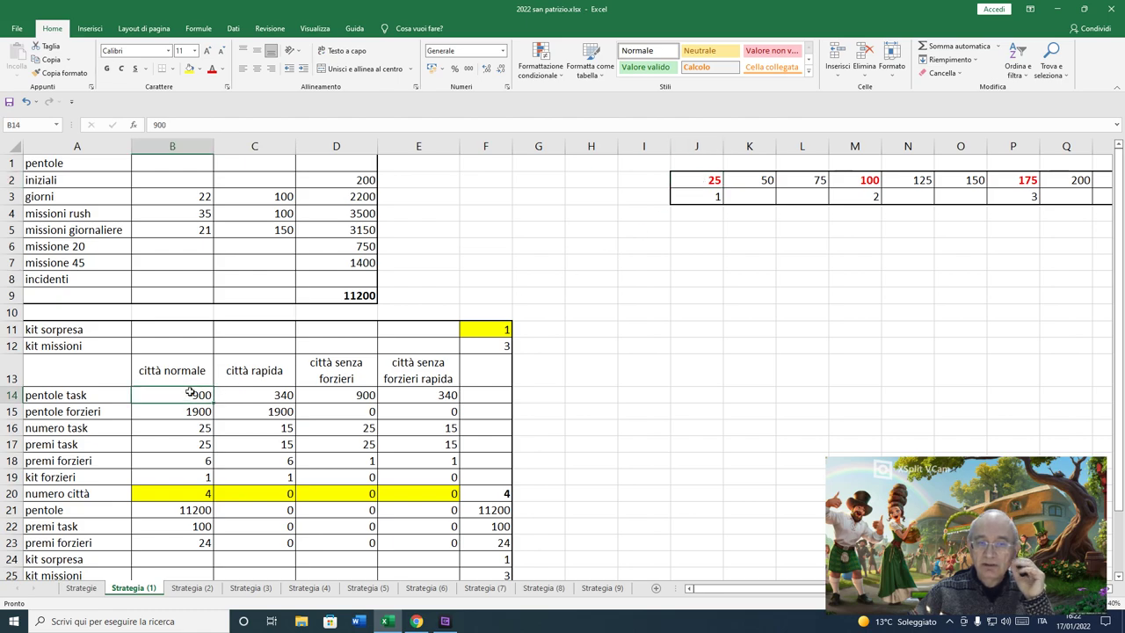
left_click(712, 183)
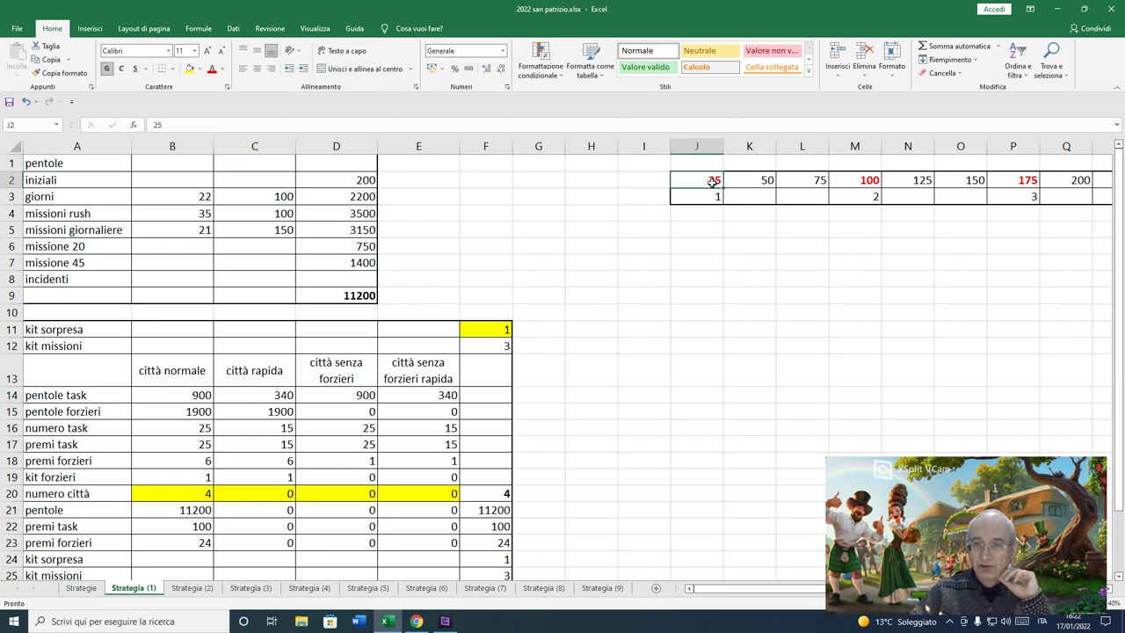
left_click(187, 415)
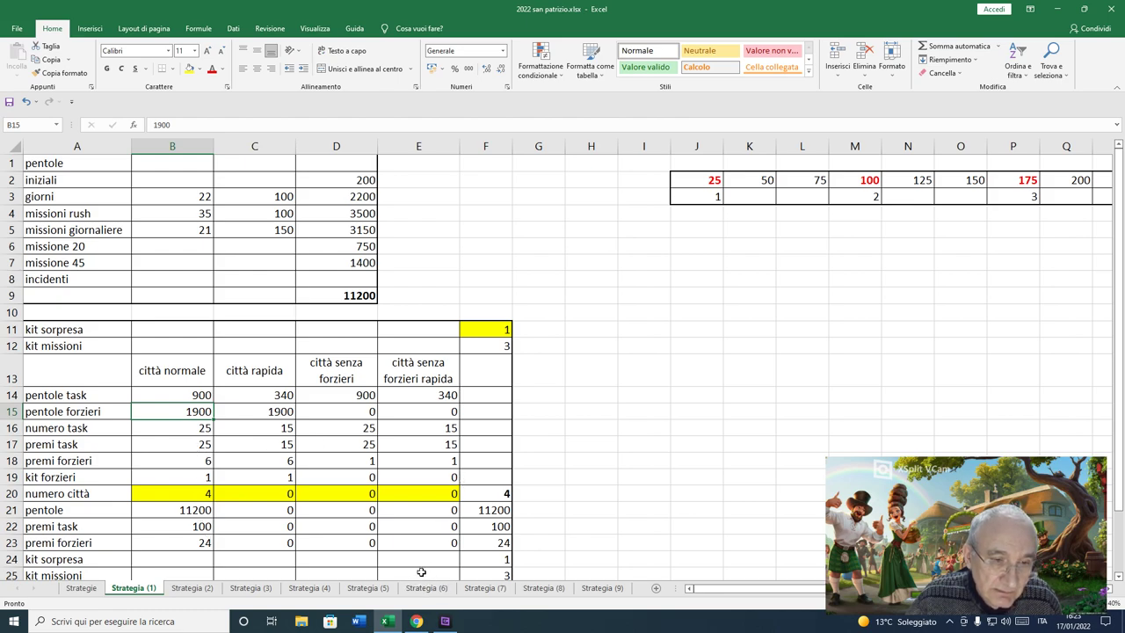
Step: On the Strategia (2) sheet, compare pentole task for città normale and città rapida, and check città rapida's pentole forzieri
left_click(176, 589)
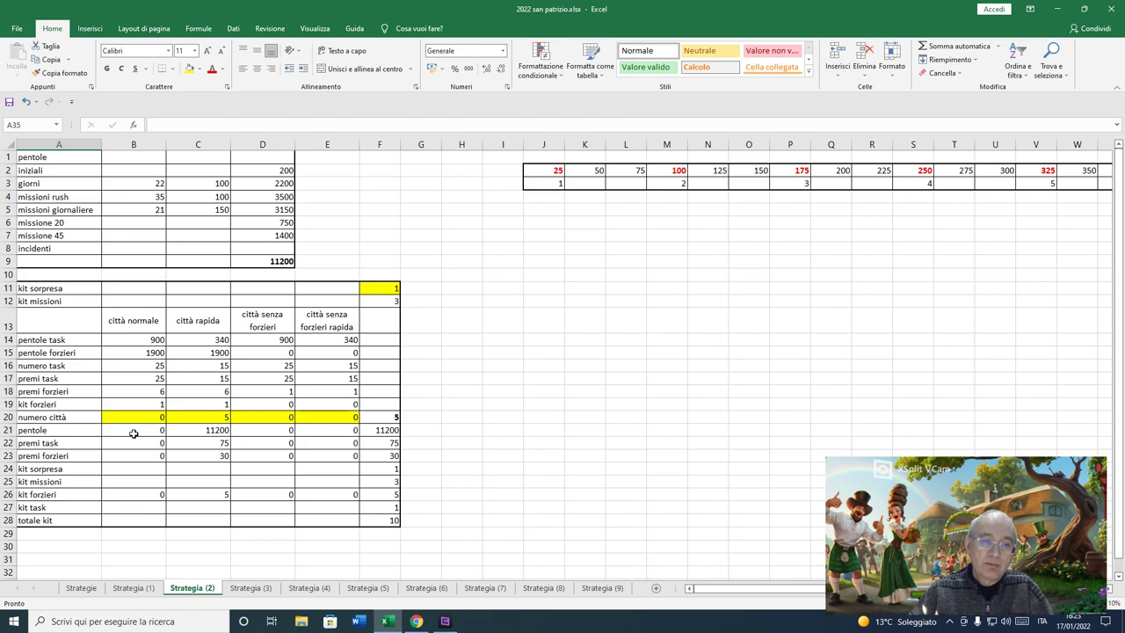
left_click(151, 342)
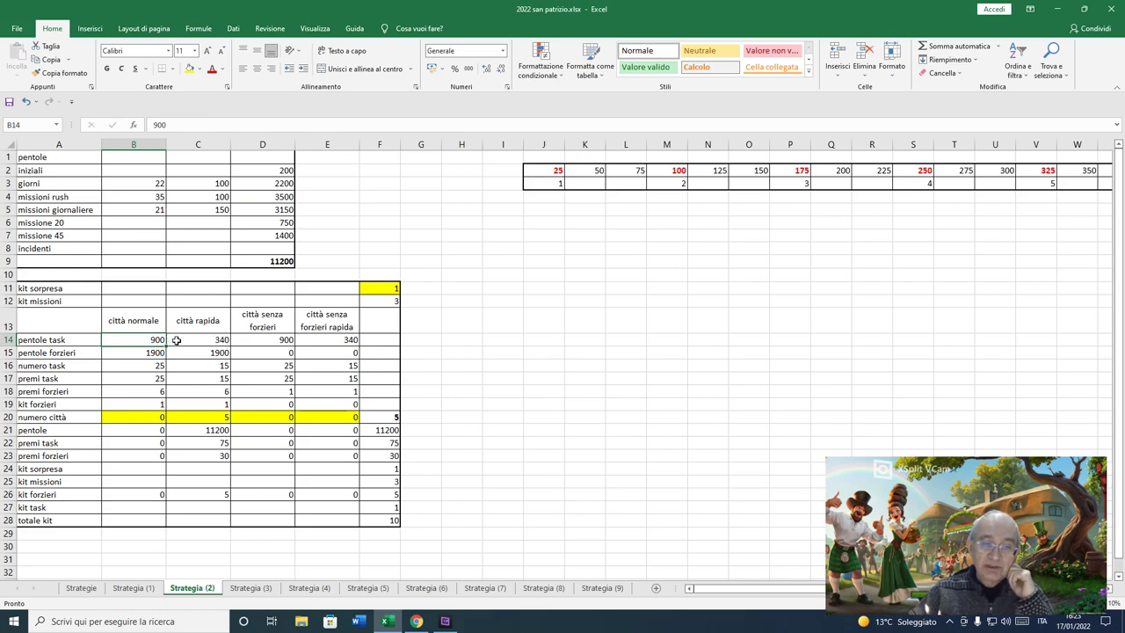
left_click(209, 342)
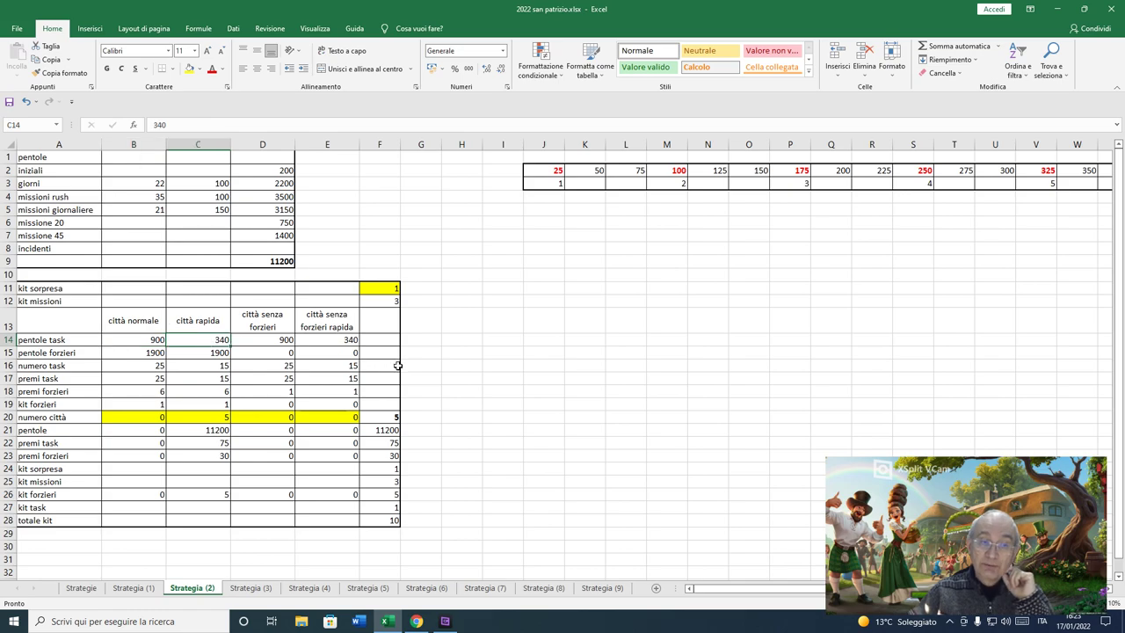
left_click(212, 353)
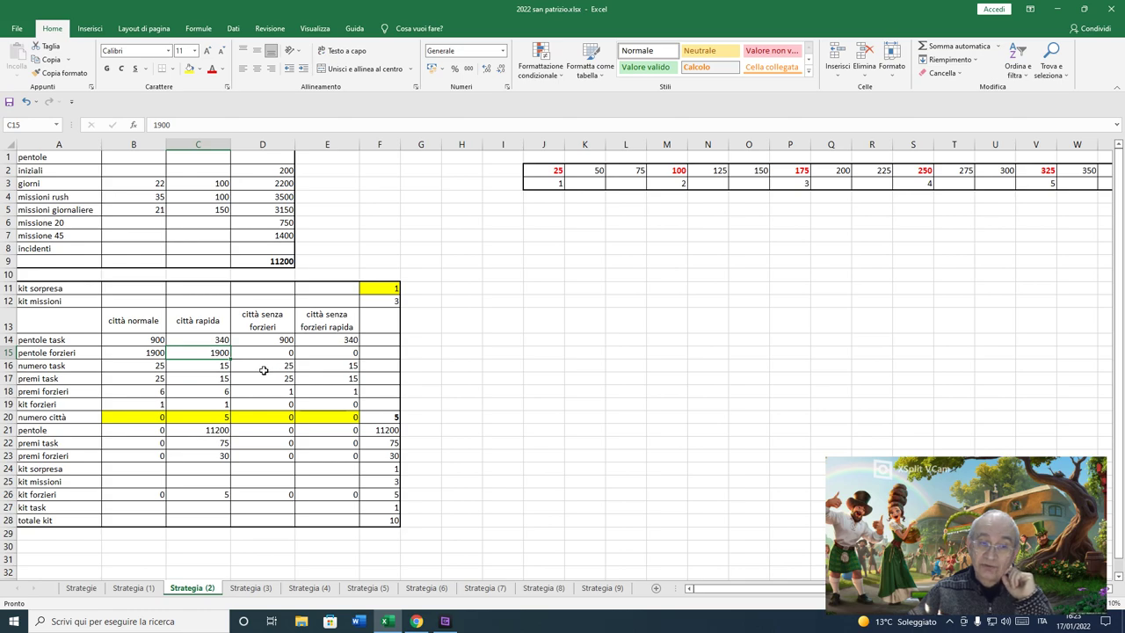
Step: Check città rapida's pentole total in C21 and compare pentole task and pentole forzieri between città normale and città rapida
left_click(212, 430)
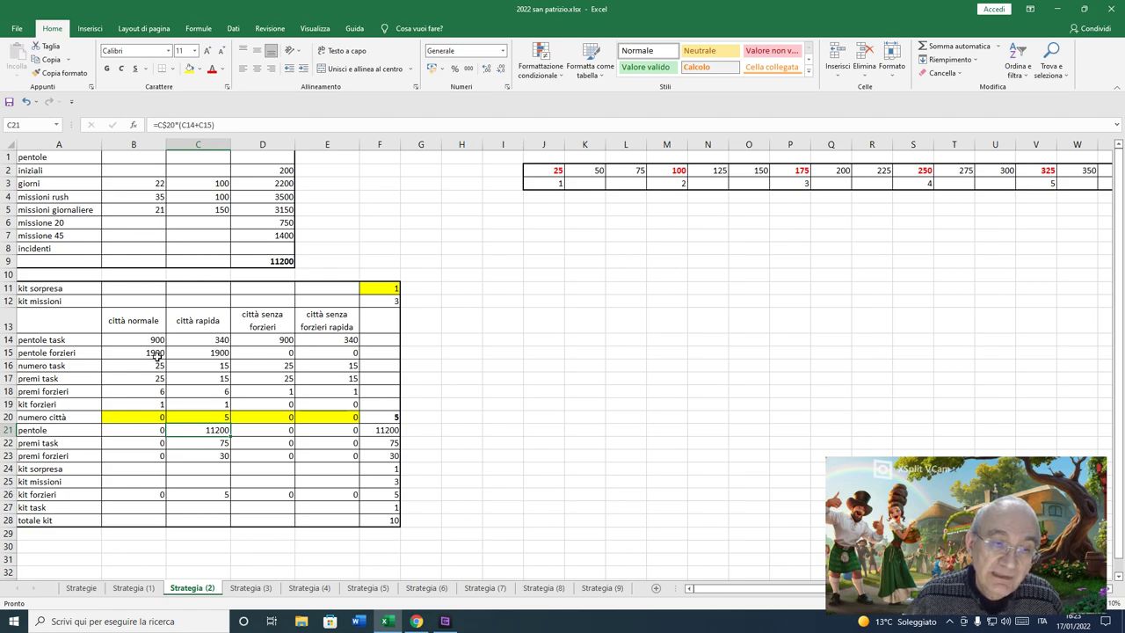
left_click(155, 339)
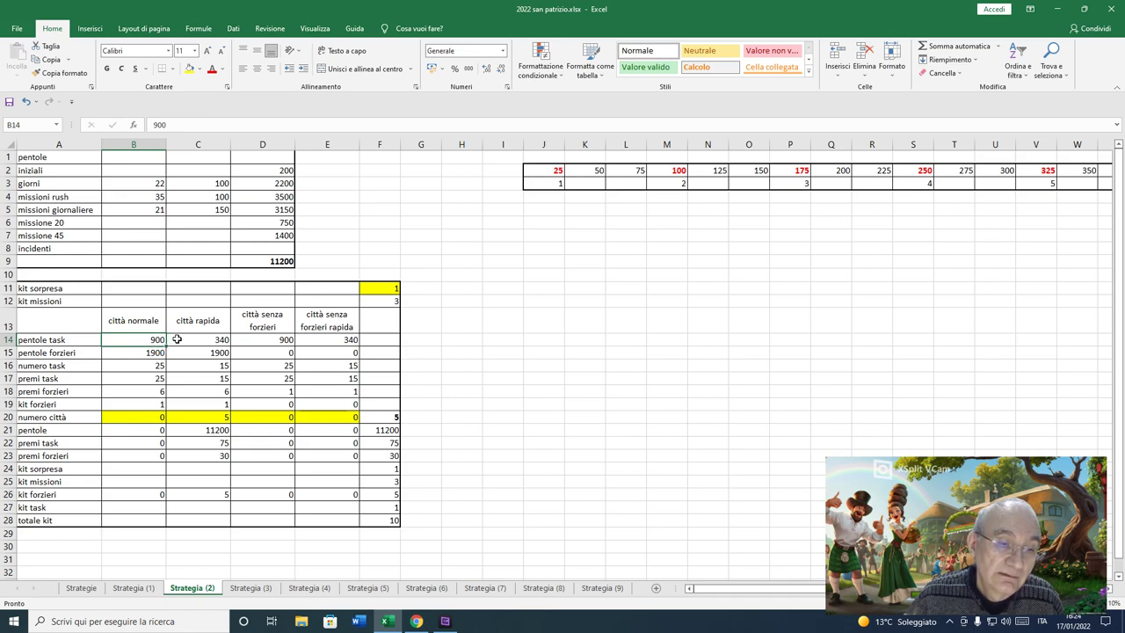
left_click(177, 338)
left_click(183, 353)
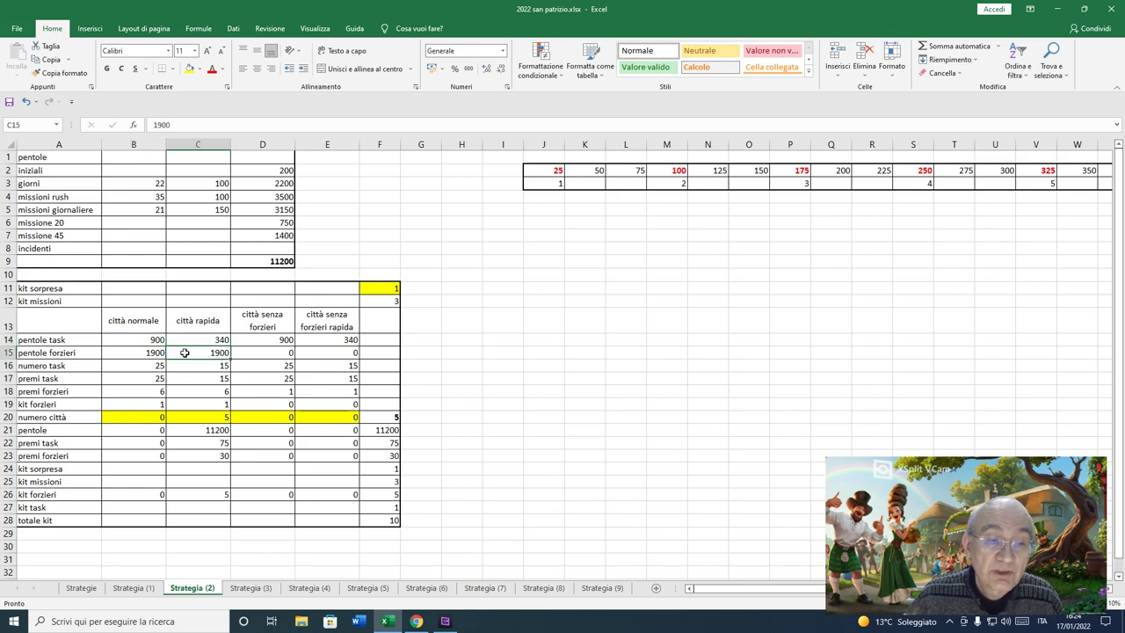
left_click(149, 355)
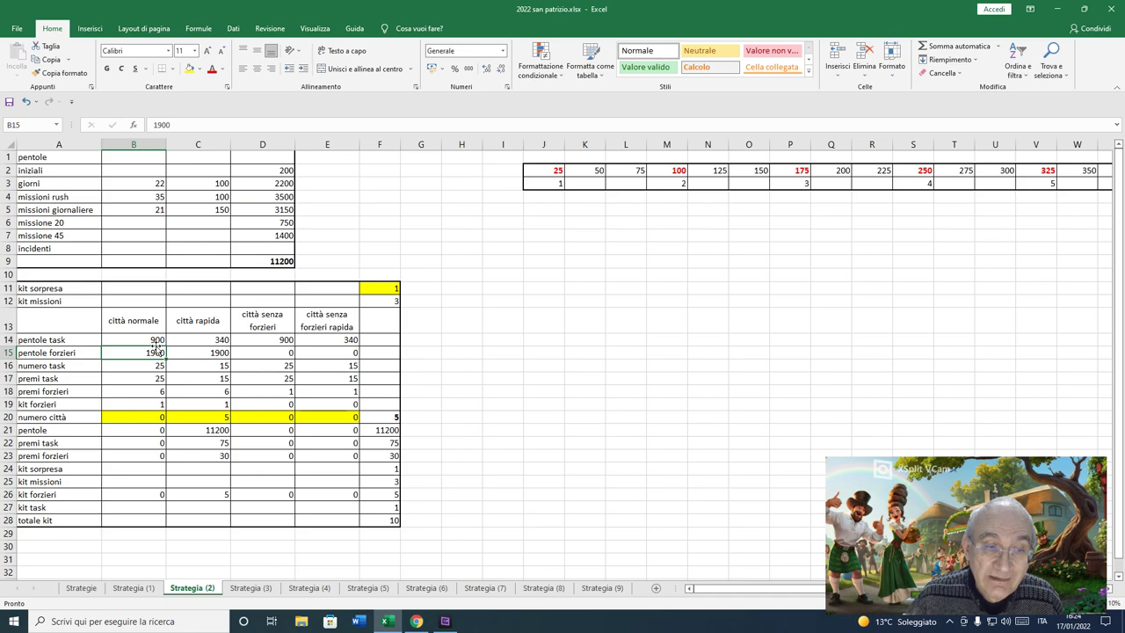
left_click(183, 355)
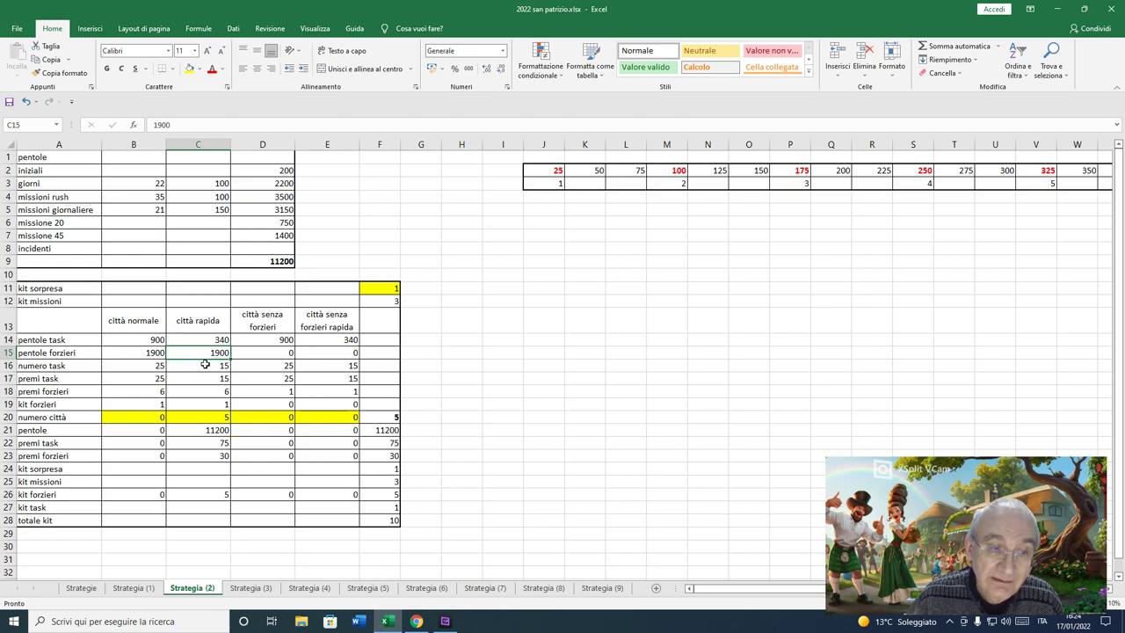
Step: Examine città rapida's pentole task and pentole forzieri in C14:C15 and relate them to its pentole total in C21
left_click(218, 339)
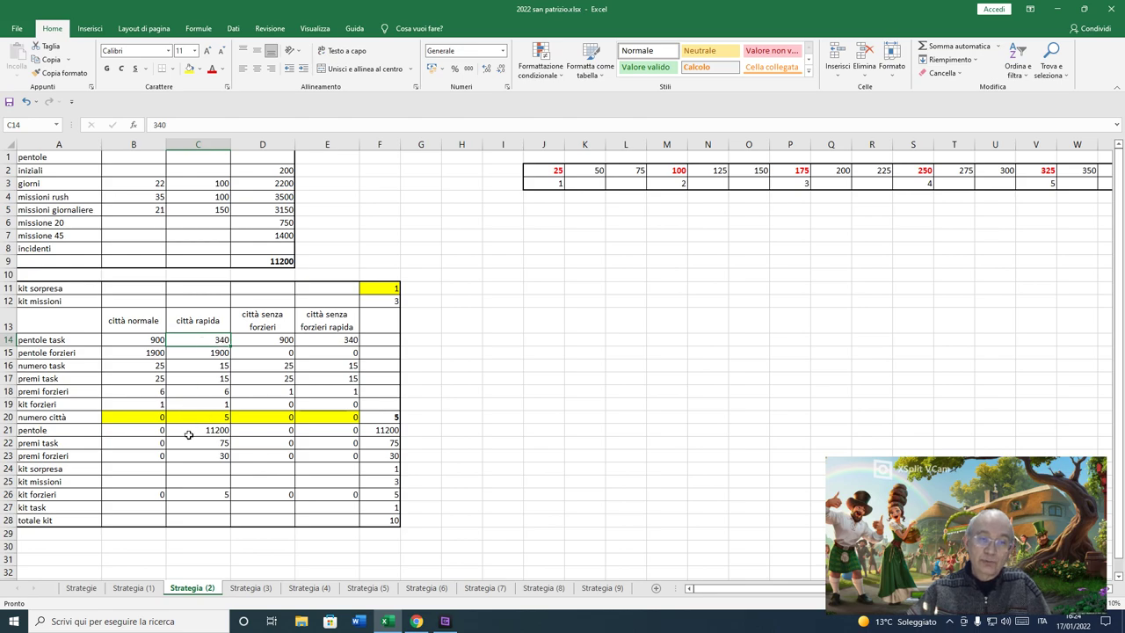
left_click(211, 354)
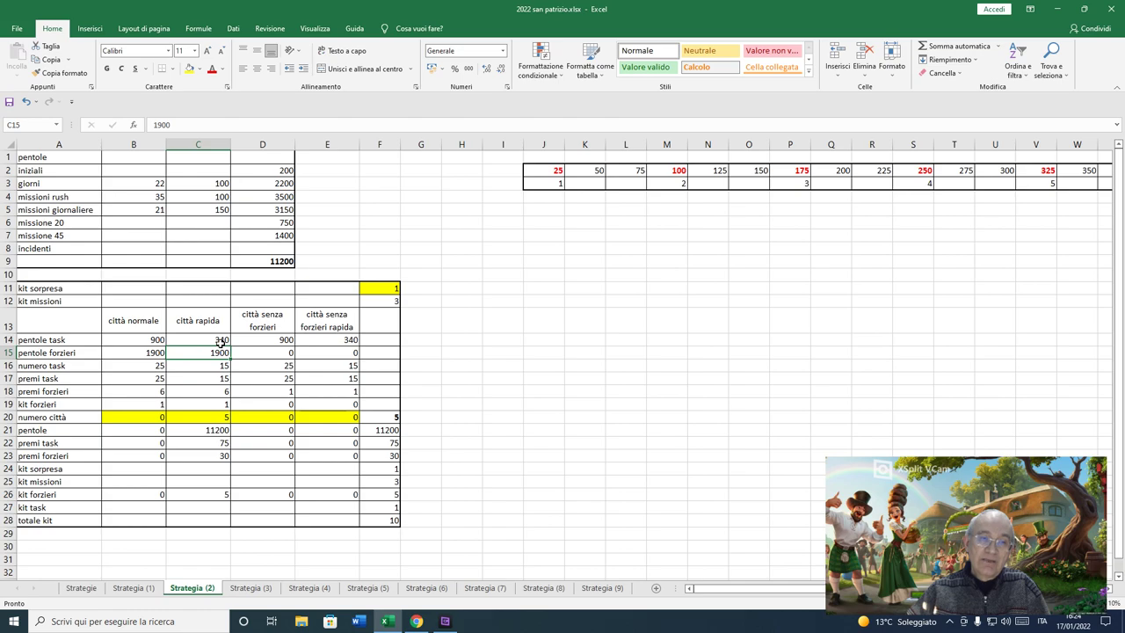
left_click(216, 340)
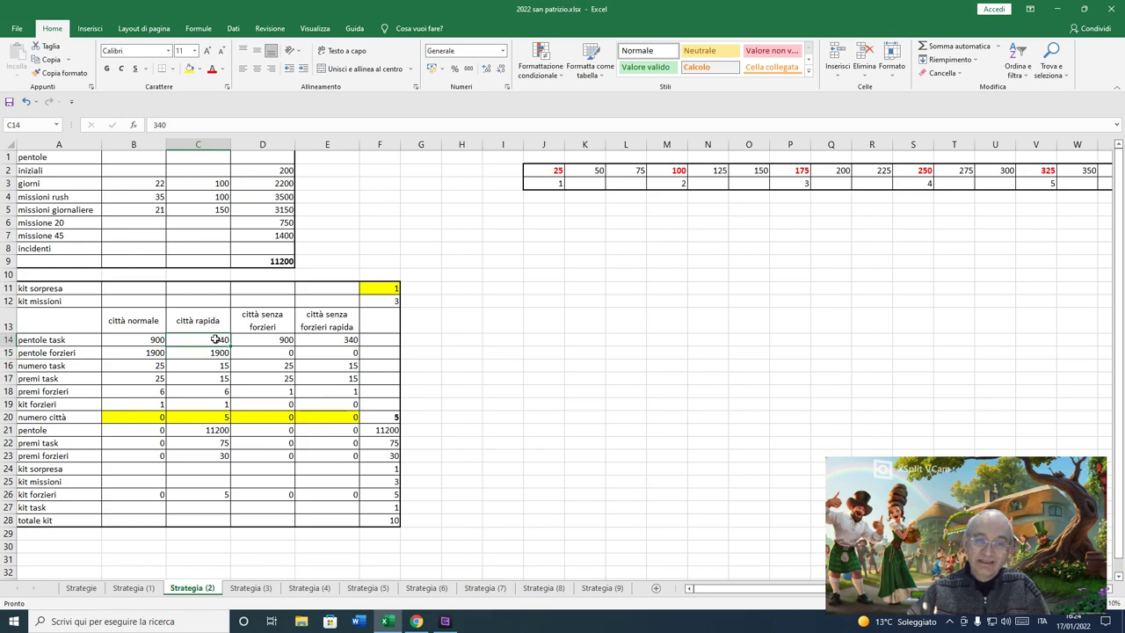
left_click_drag(216, 339, 218, 355)
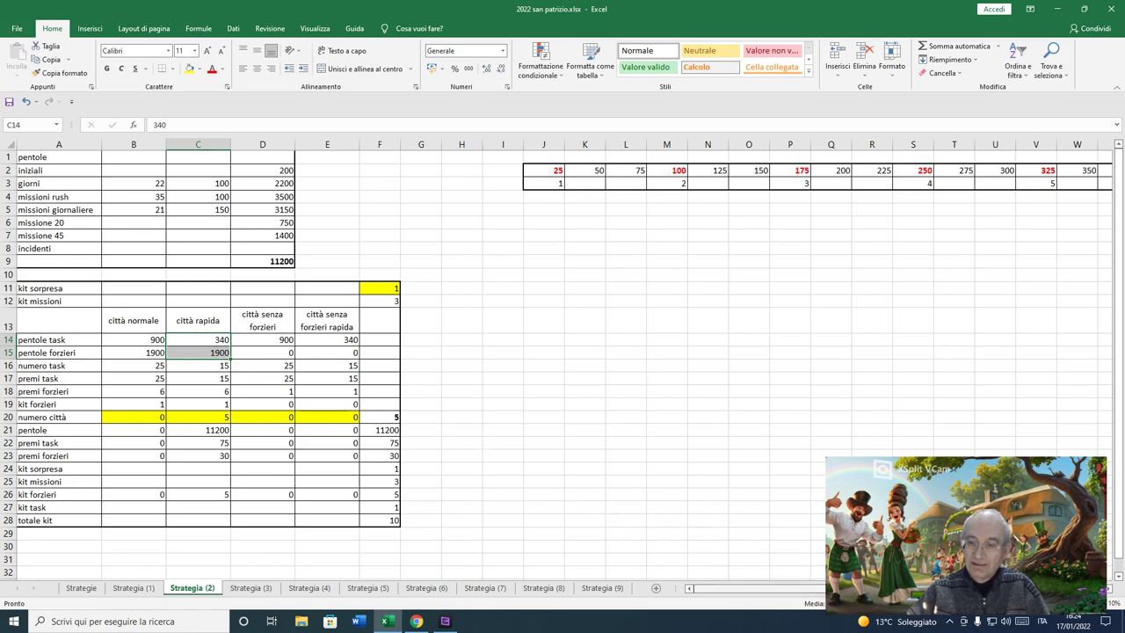
left_click(215, 429)
left_click(514, 429)
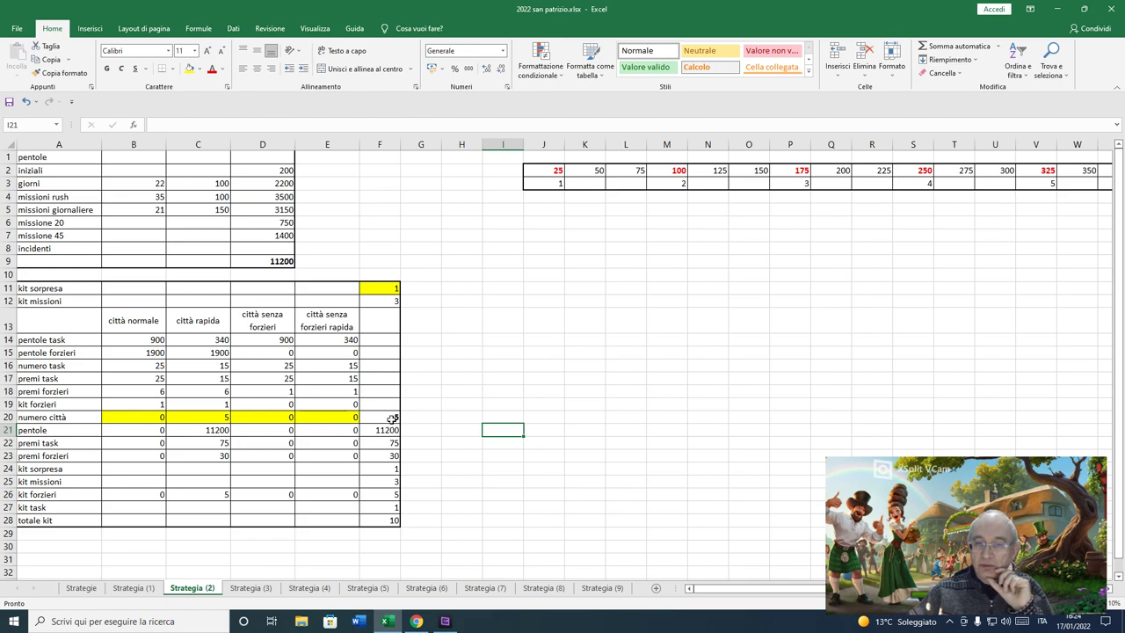
Step: Review città rapida's pentole task, numero task and premi task in column C
left_click(214, 341)
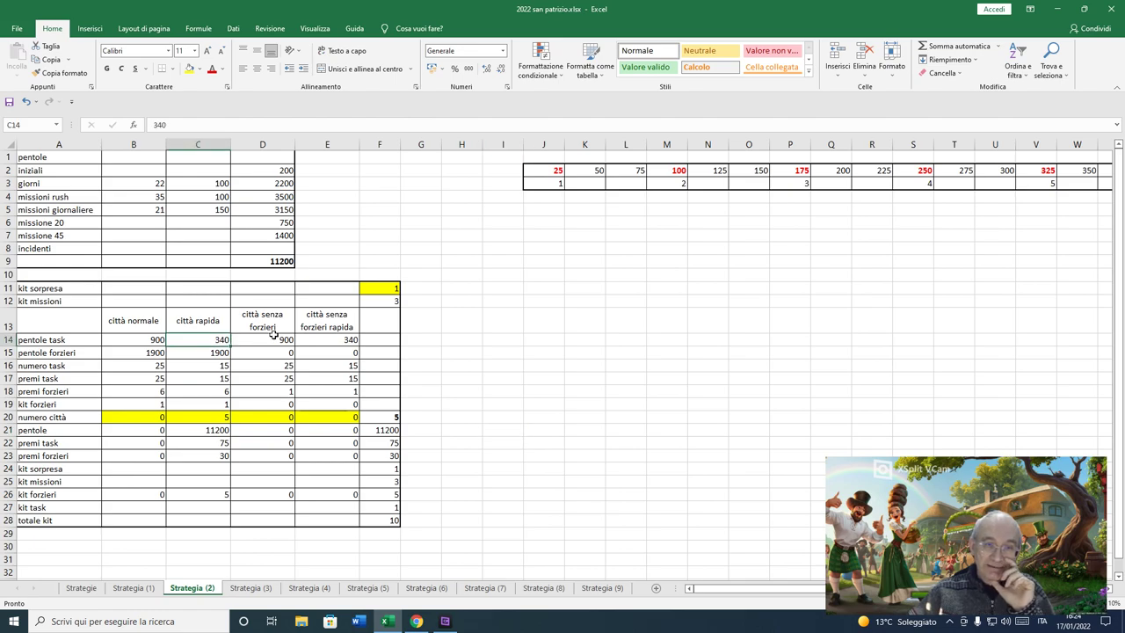
left_click(210, 365)
left_click(200, 383)
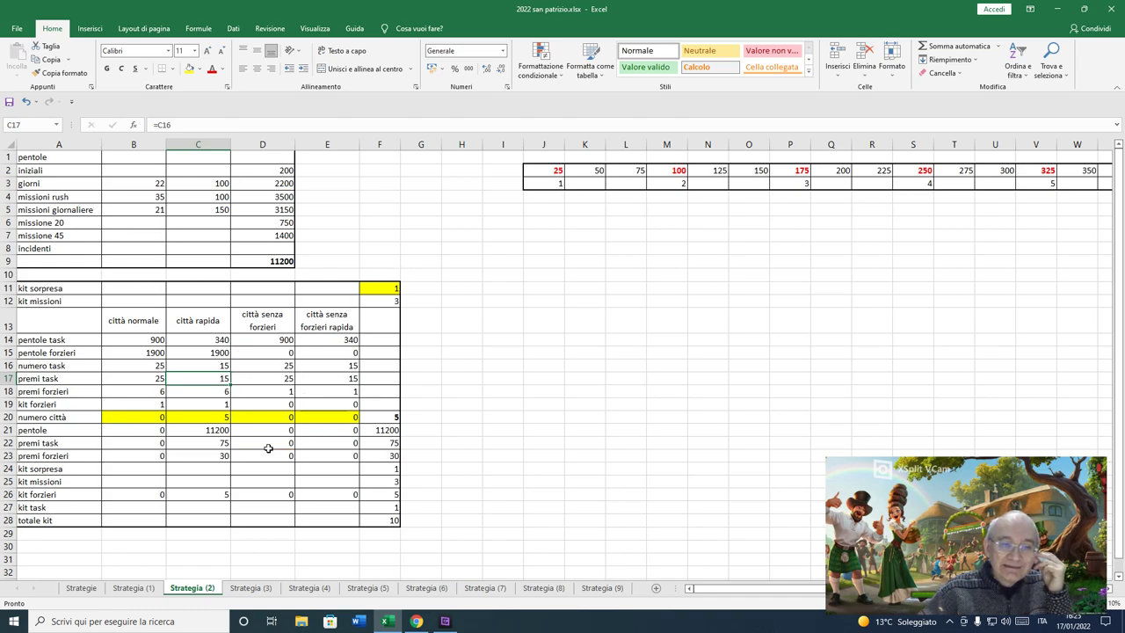
Step: Review the kit counts by source in F24:F27, and relate the first threshold in J2 to città rapida's numero task in C16
left_click(387, 507)
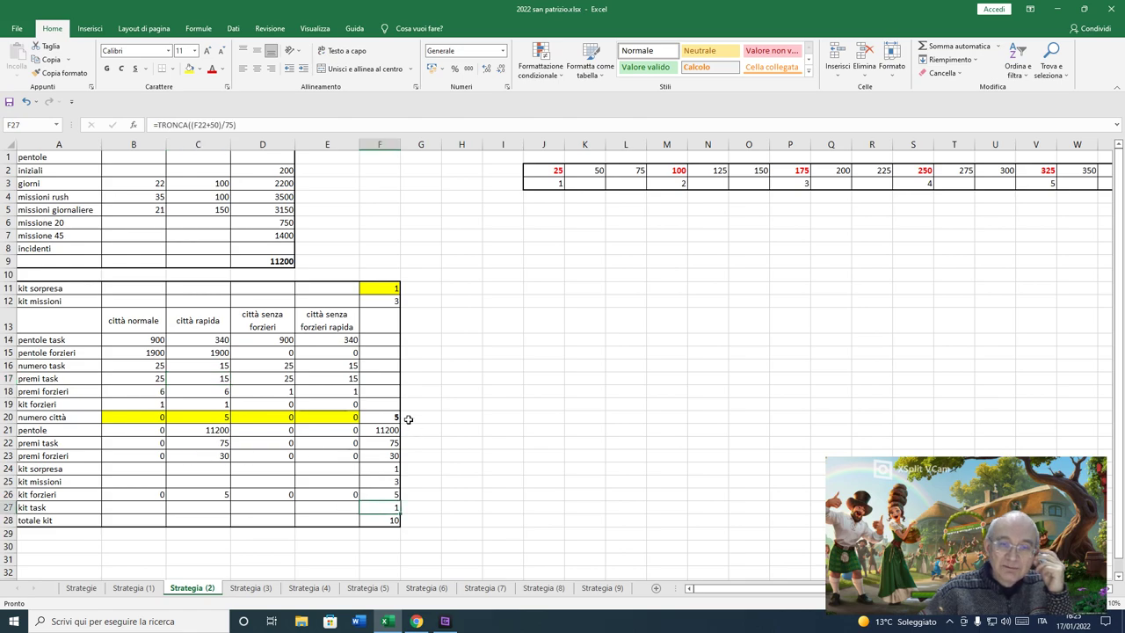
left_click(385, 473)
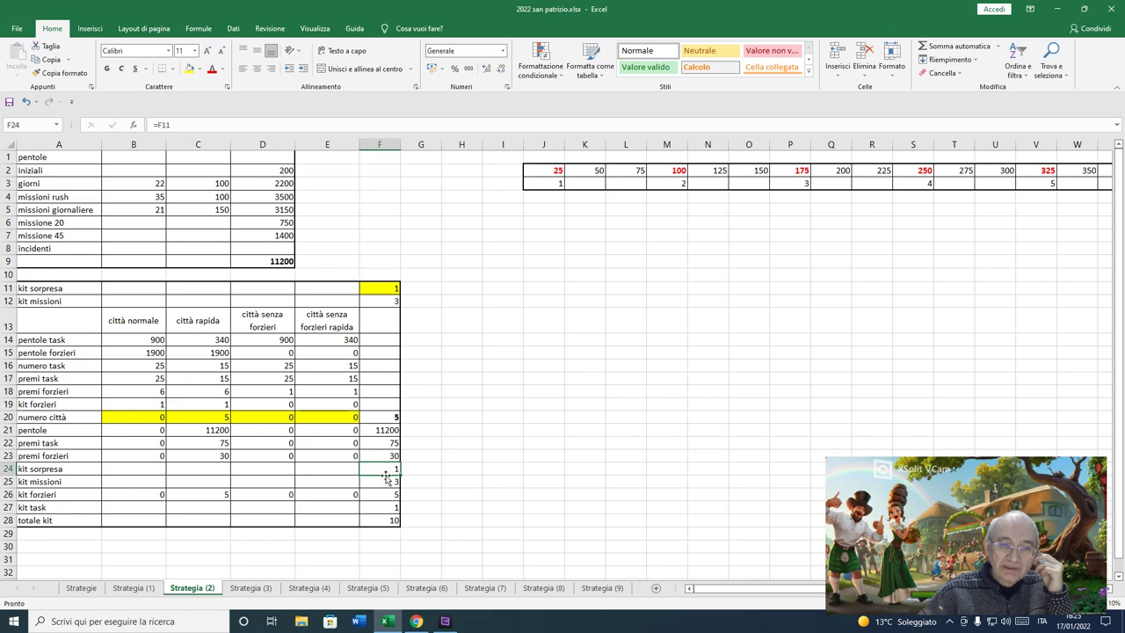
left_click(385, 483)
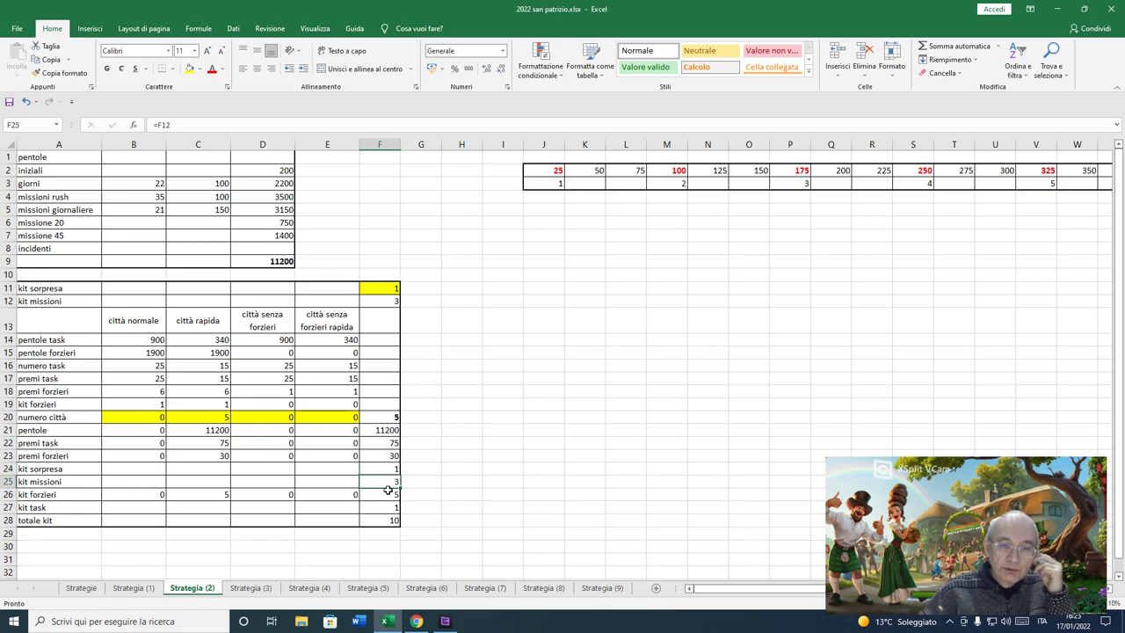
left_click(386, 496)
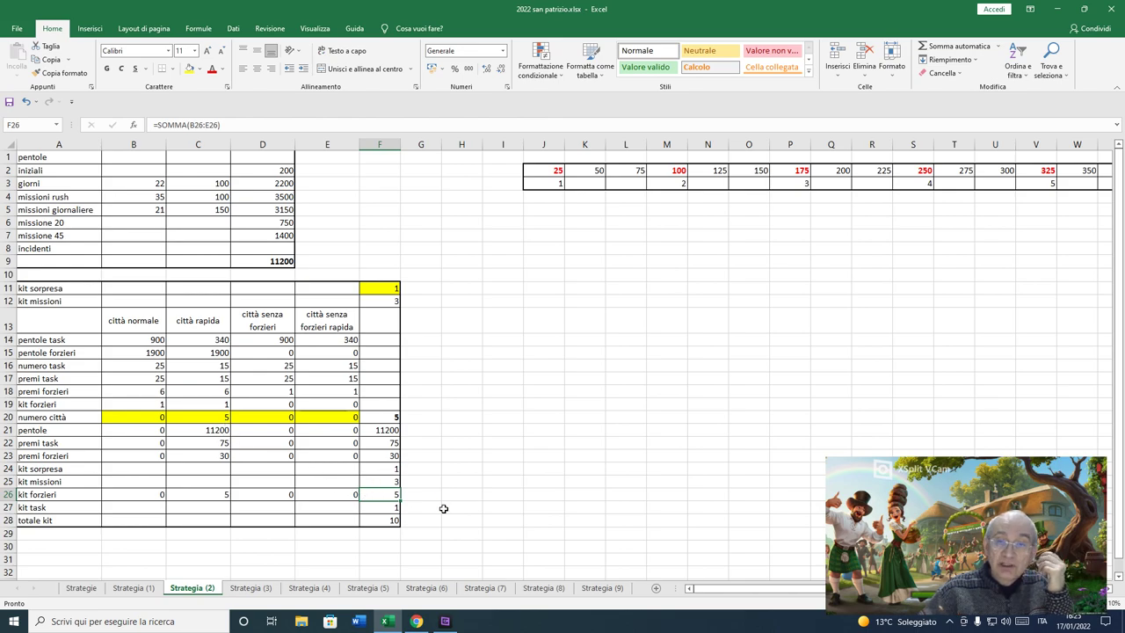
left_click(551, 175)
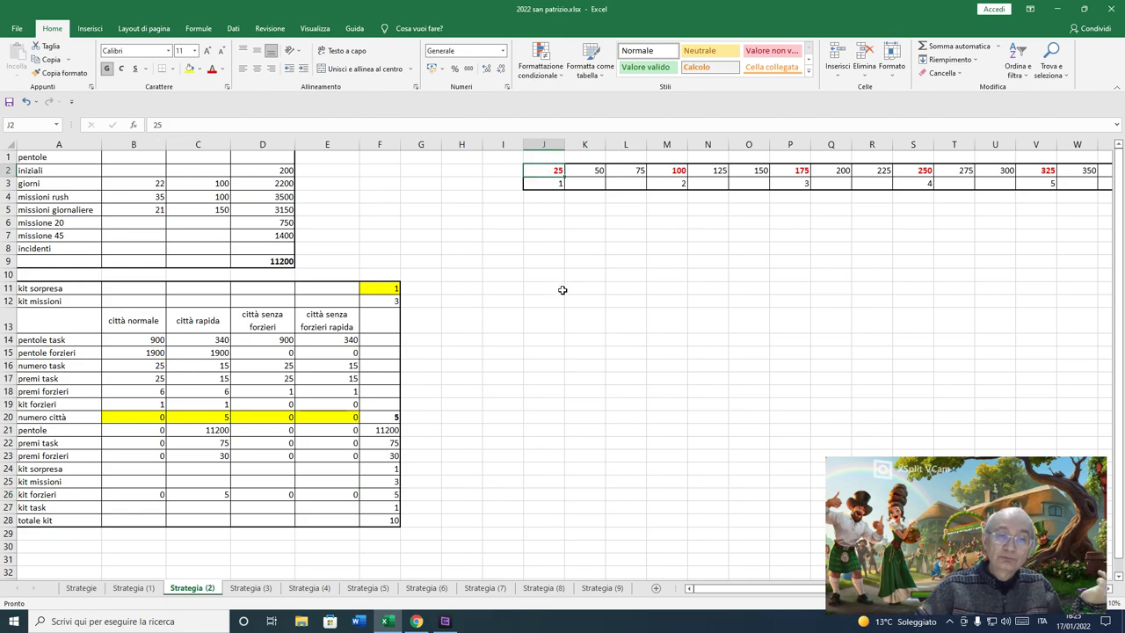
left_click(210, 369)
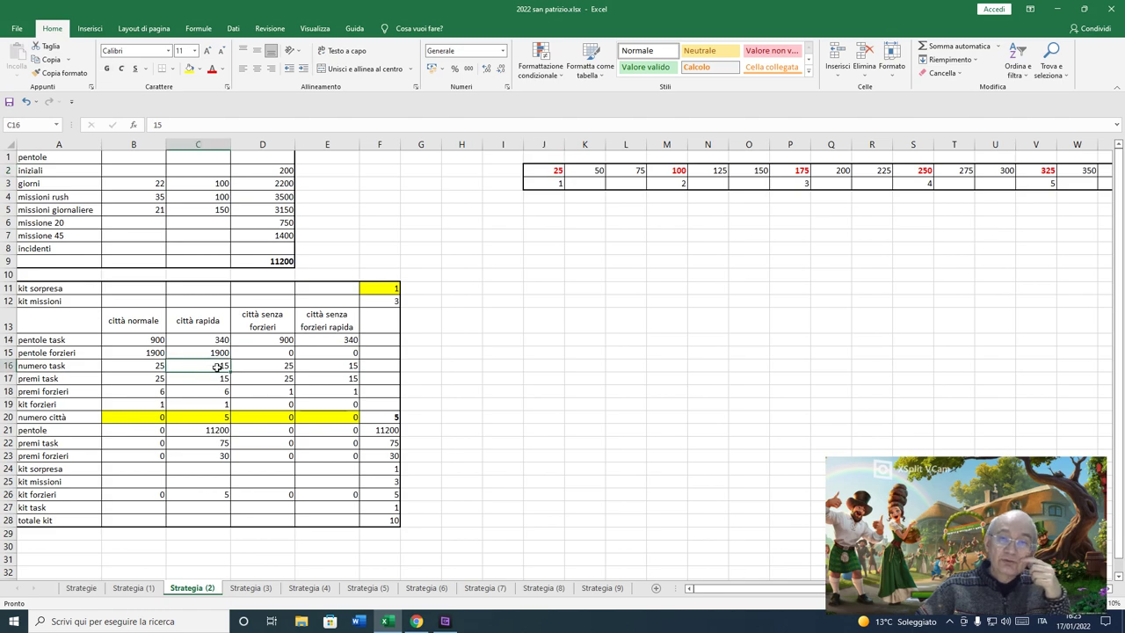
Step: Check Strategia (2)'s totale kit, total premi task and total premi forzieri in column F
left_click(383, 521)
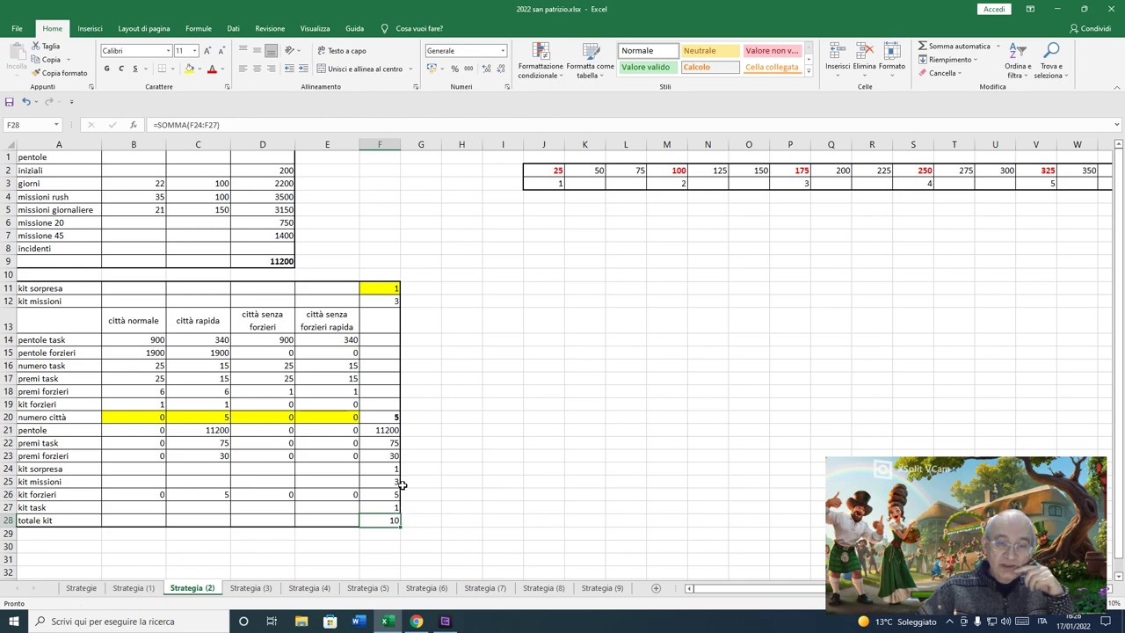
left_click(384, 447)
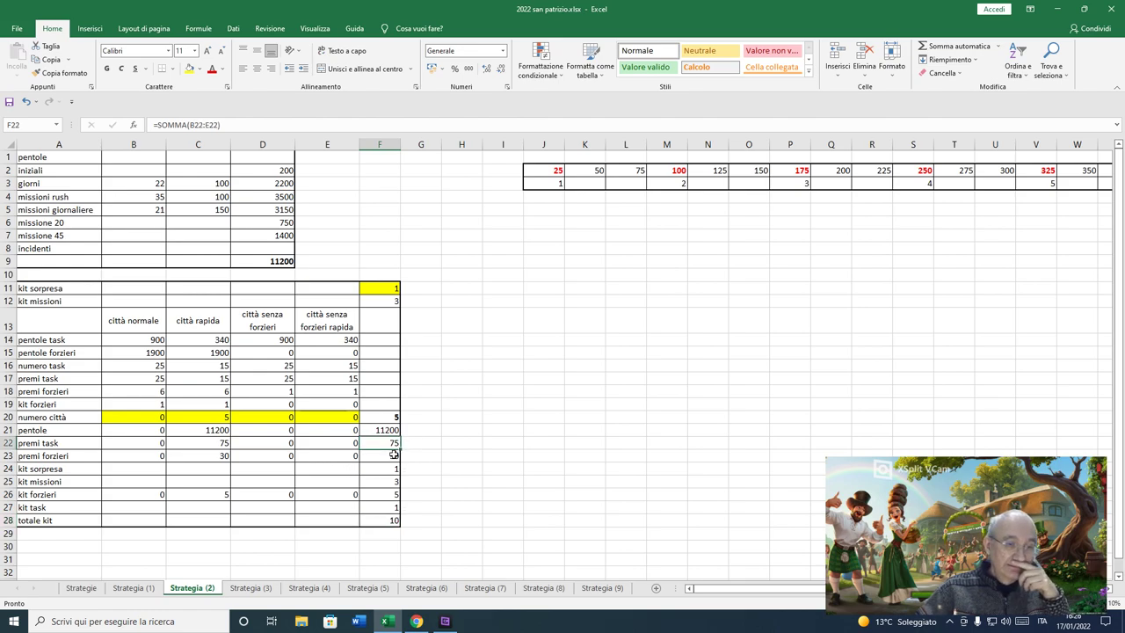
left_click(383, 456)
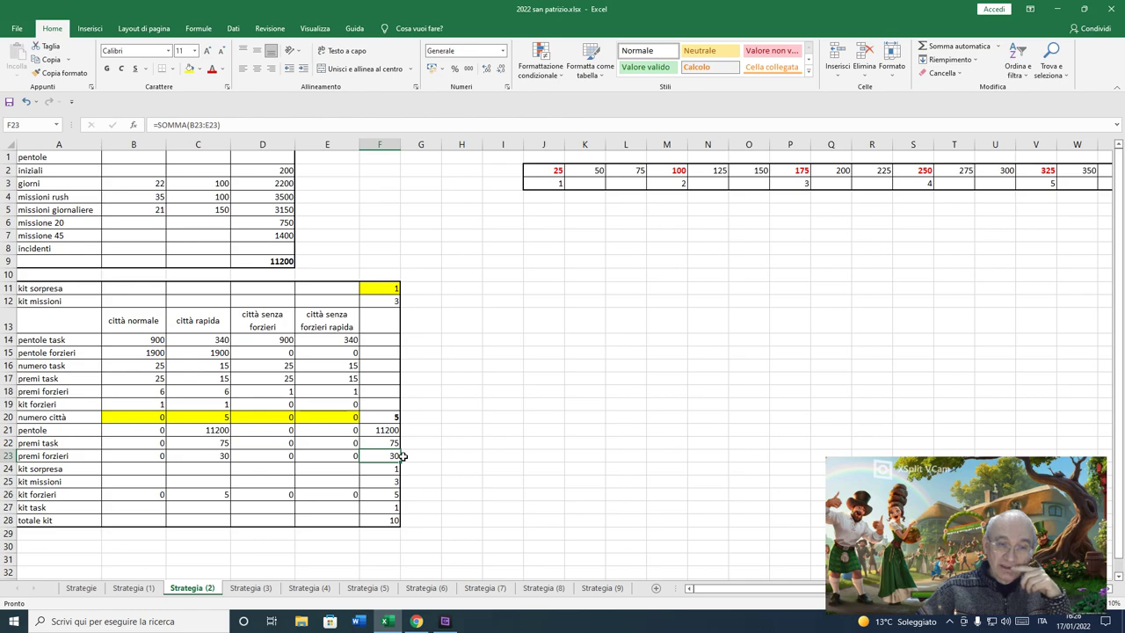
Step: On the Strategie summary sheet, compare premi task, premi forzieri and totale kit of Strategia (1) and Strategia (2)
left_click(140, 589)
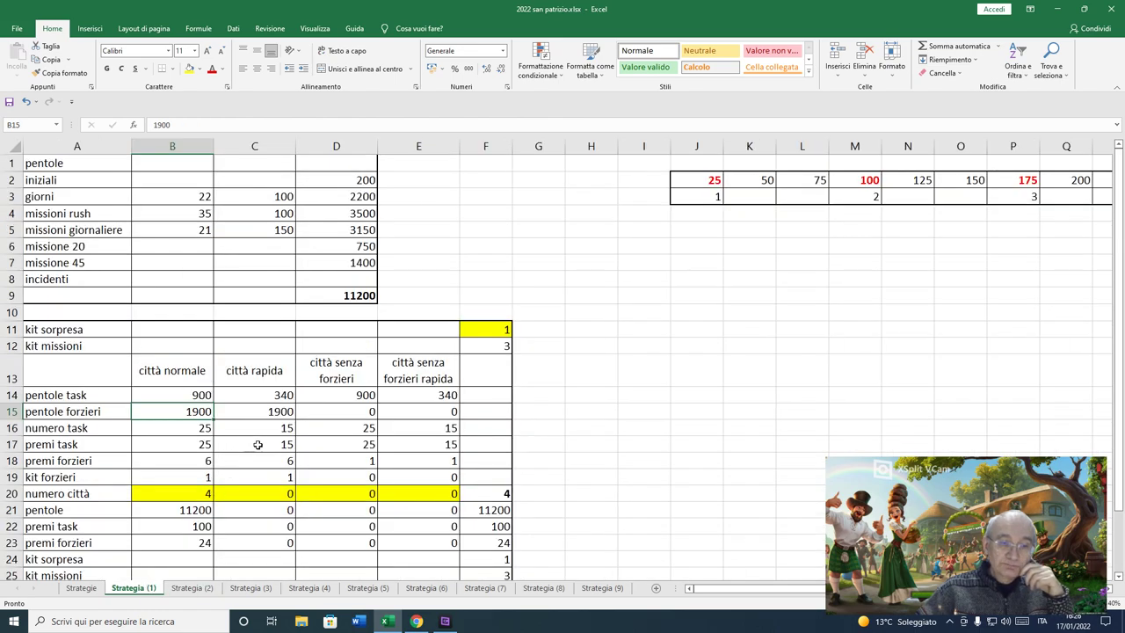
left_click(81, 587)
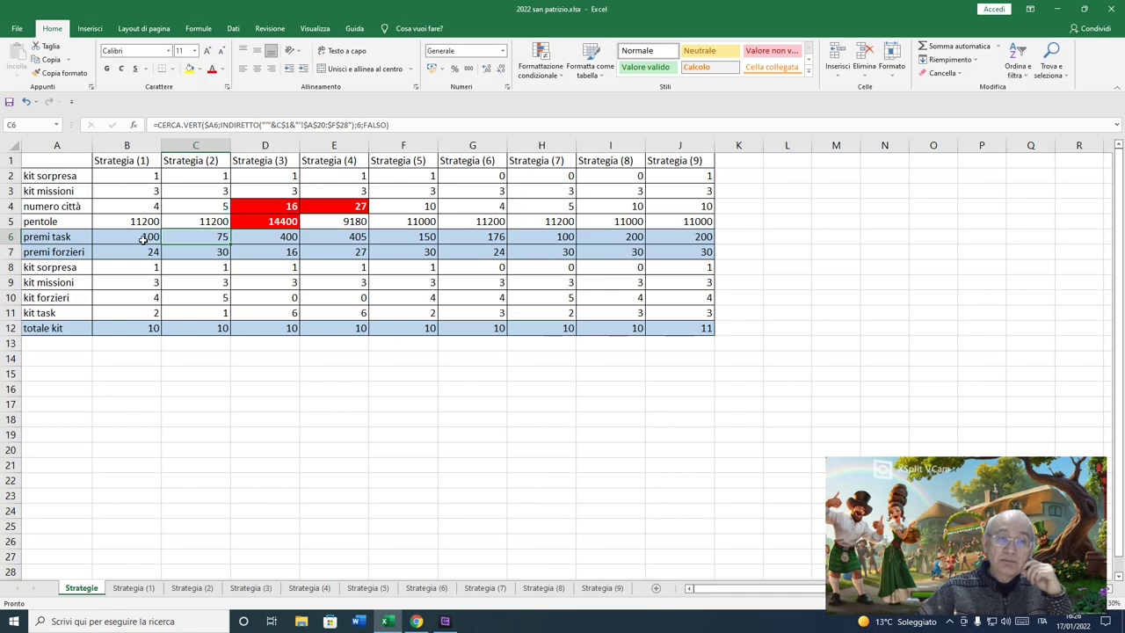
left_click(144, 238)
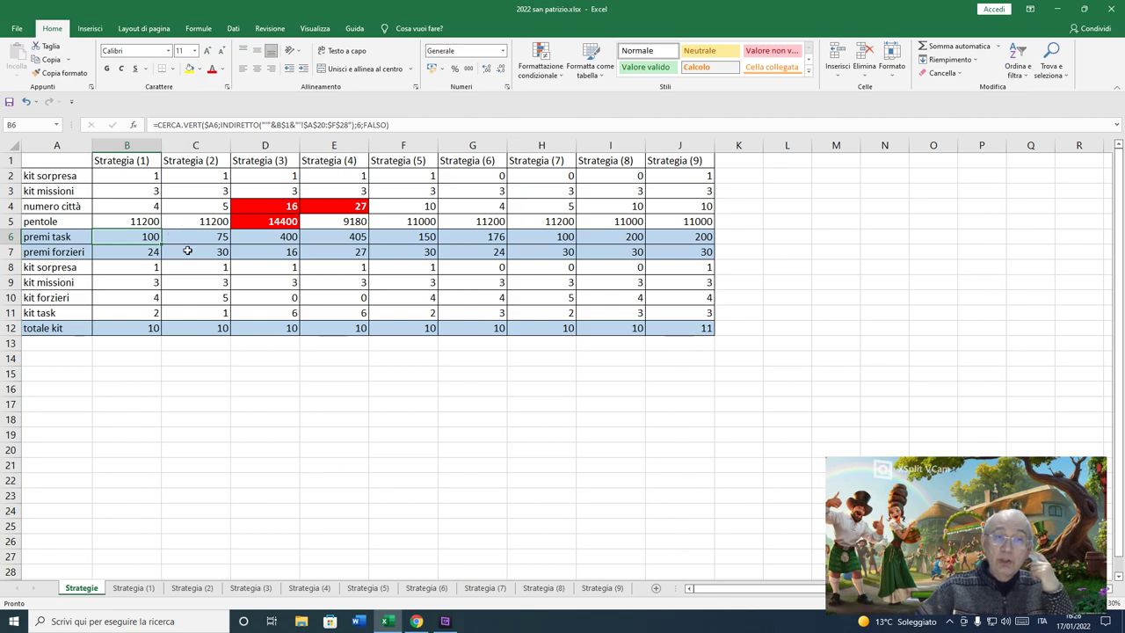
left_click(187, 251)
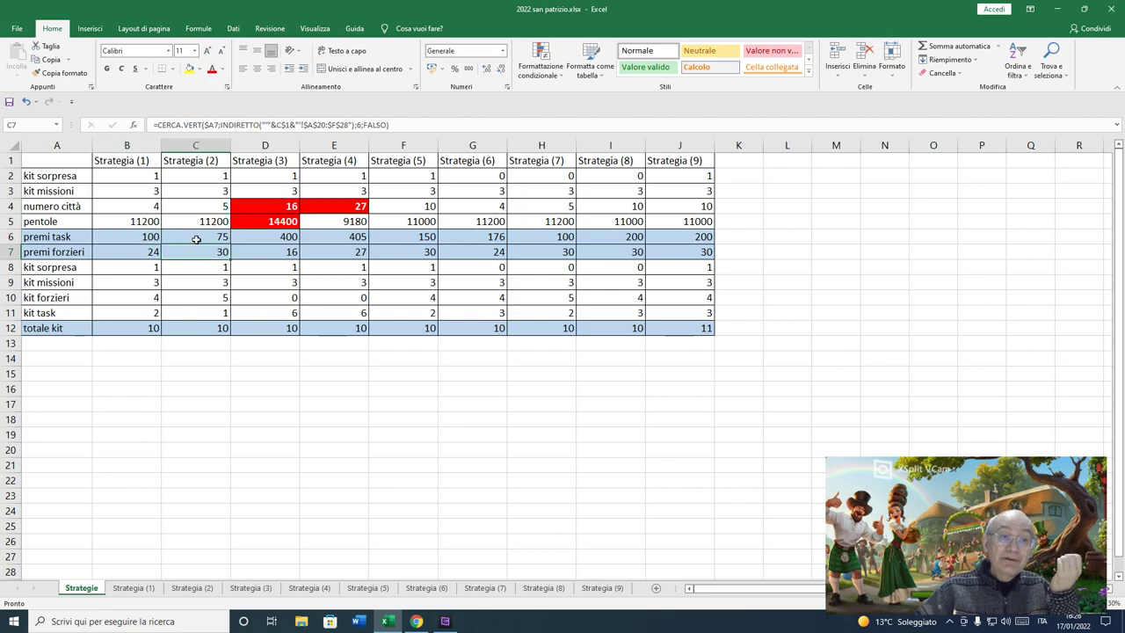
left_click(185, 325)
left_click_drag(209, 164, 203, 326)
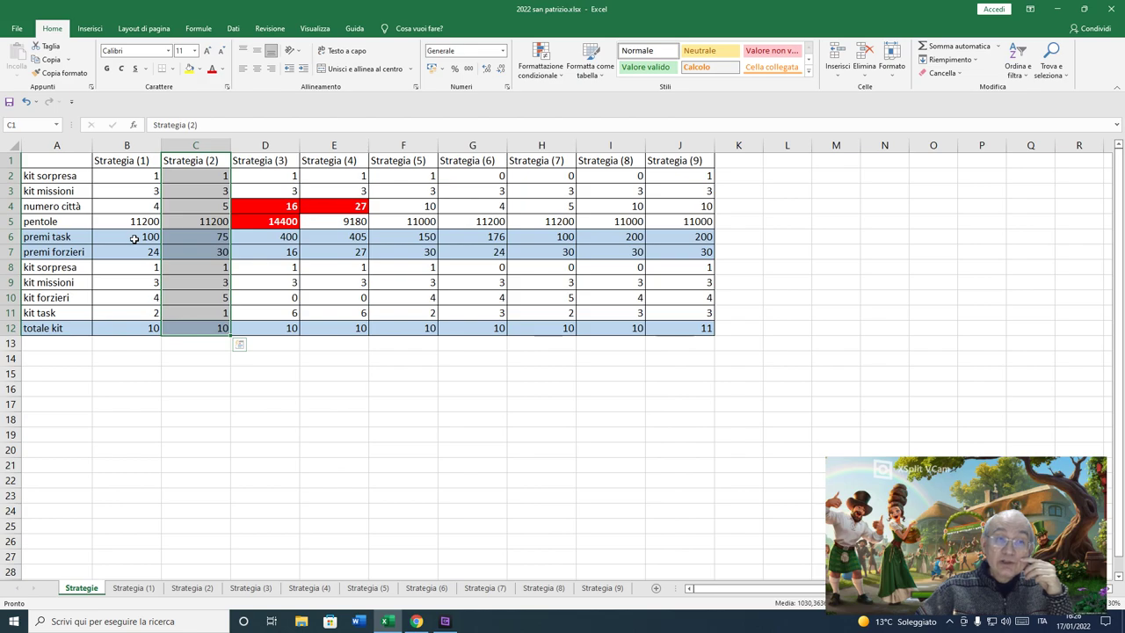
left_click(142, 238)
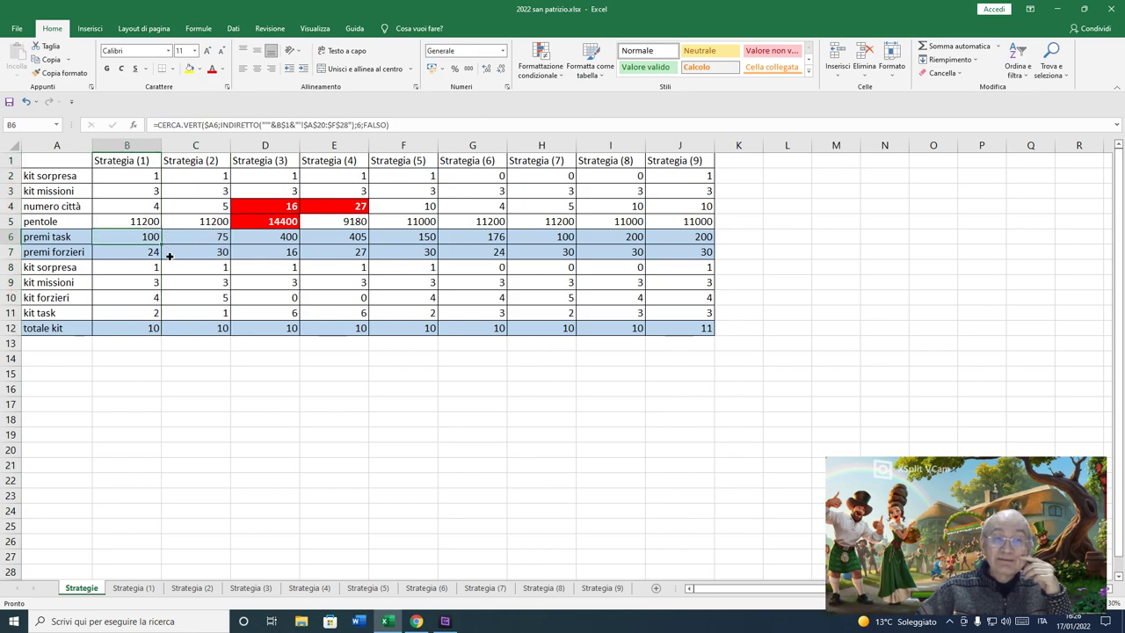
left_click(169, 256)
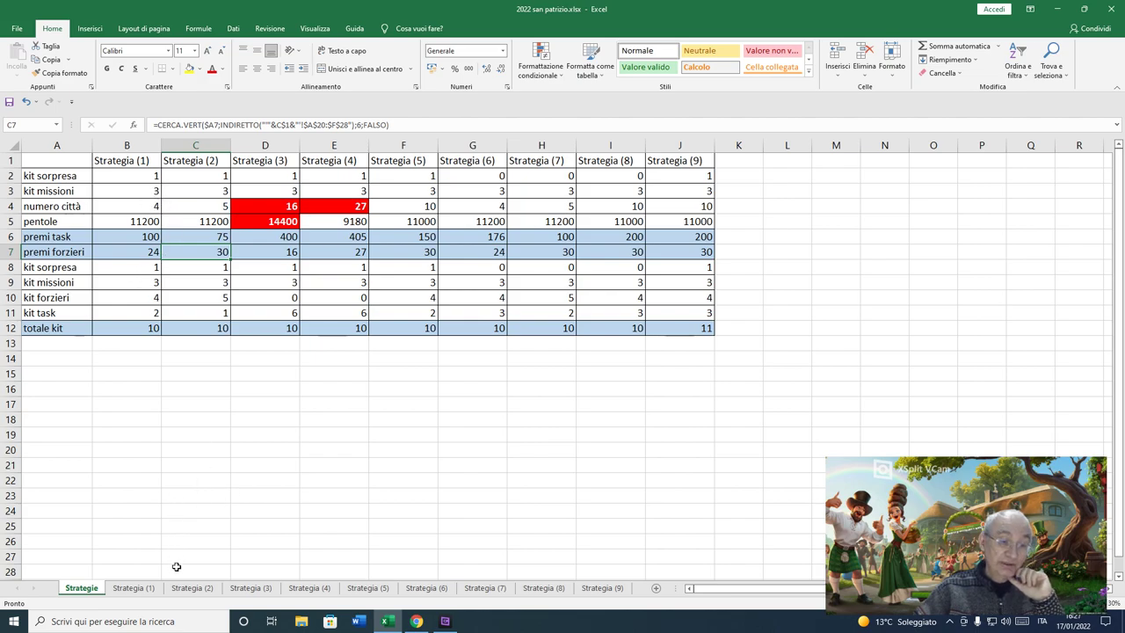
Step: Check città normale's numero task on the Strategia (1) sheet against that strategy's premi task on the Strategie summary sheet
left_click(133, 587)
left_click(185, 427)
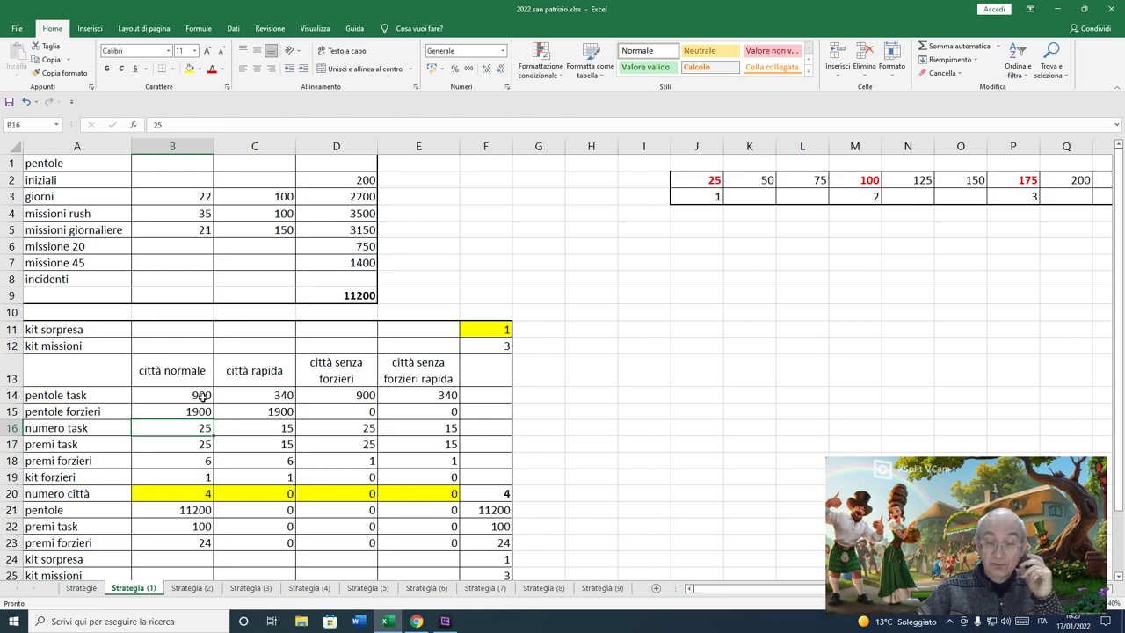
left_click(81, 587)
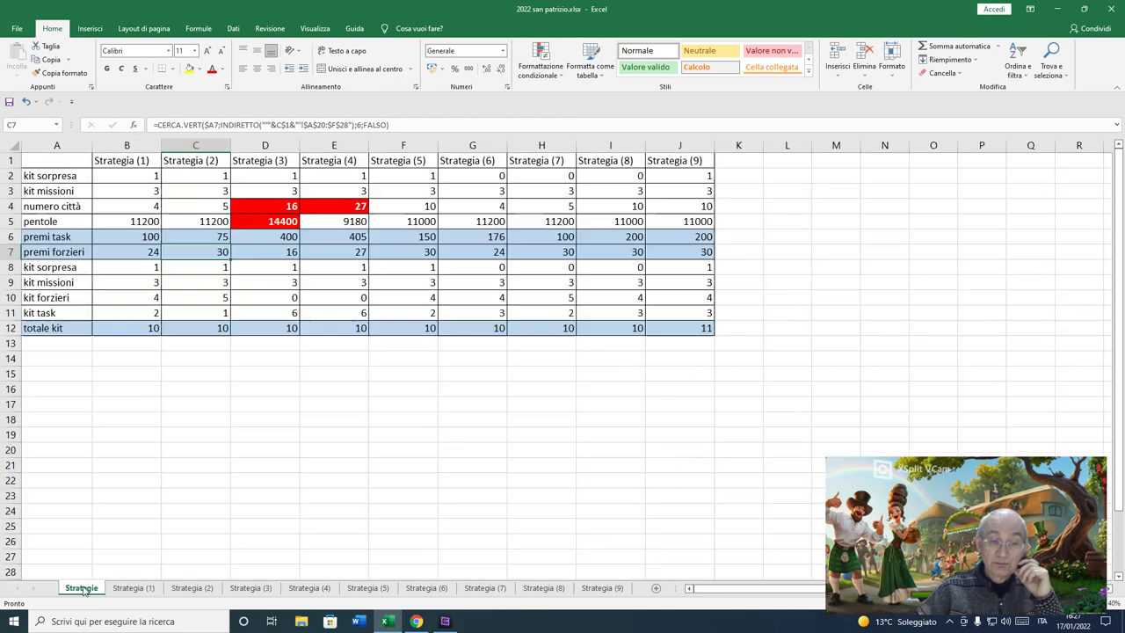
left_click(140, 238)
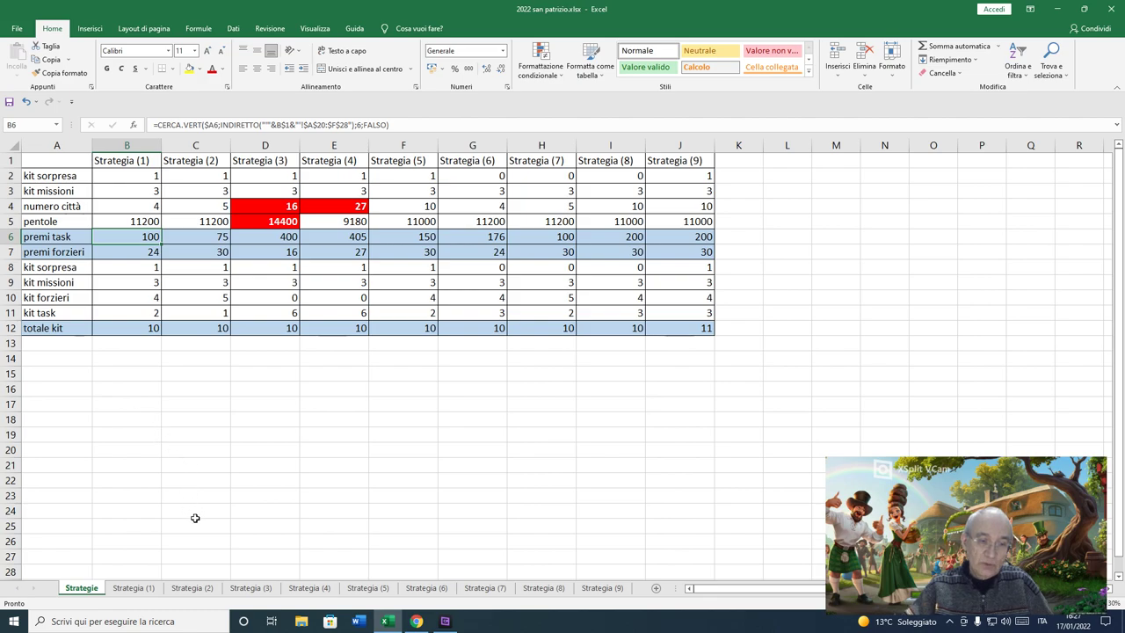
Step: On the Strategia (3) sheet, examine pentole task and pentole forzieri for città senza forzieri and the first threshold in J2
left_click(251, 587)
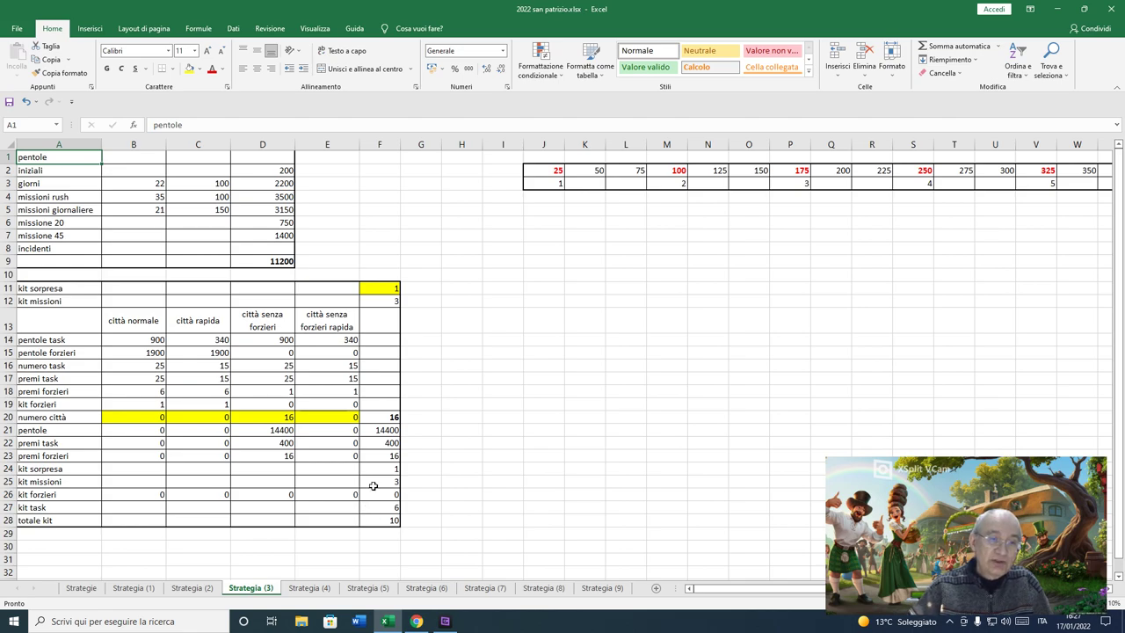
left_click(268, 341)
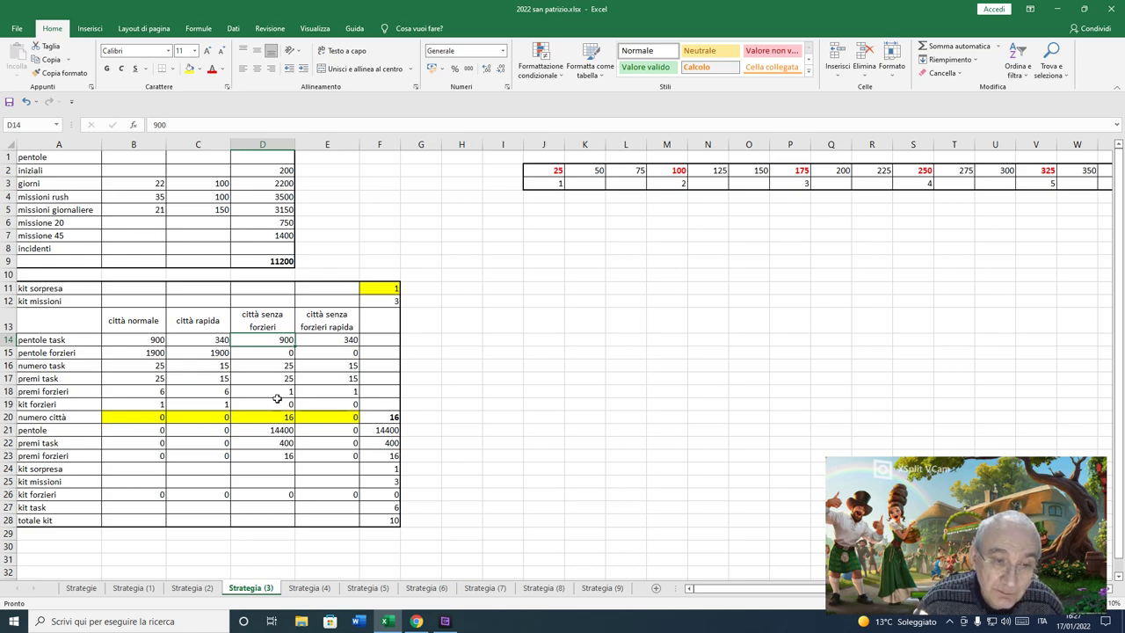
left_click(247, 355)
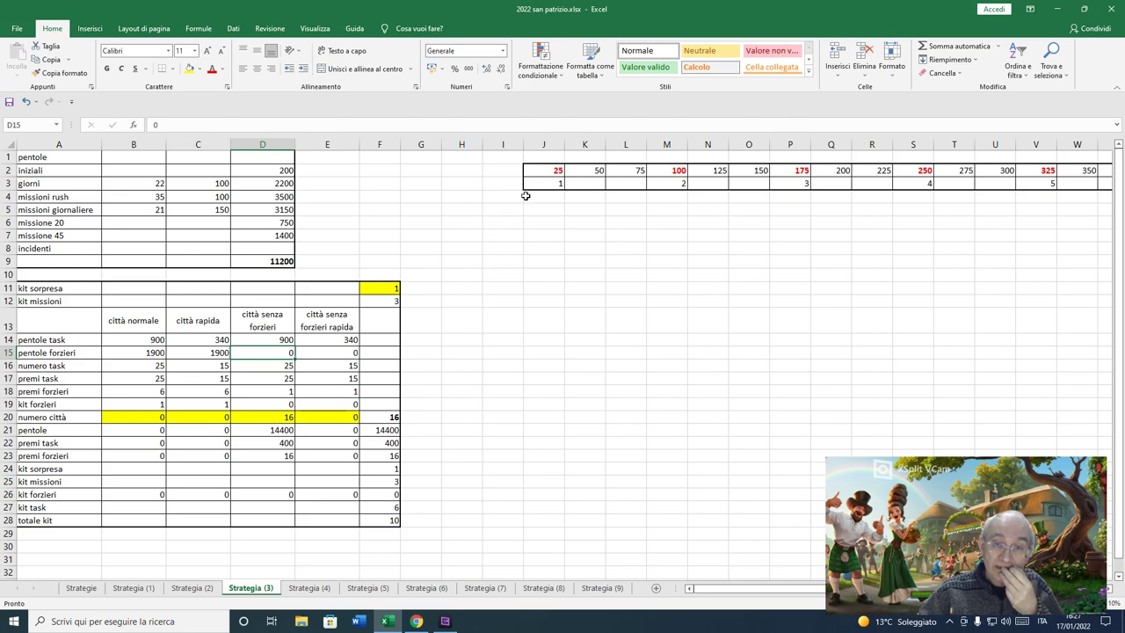
left_click(544, 172)
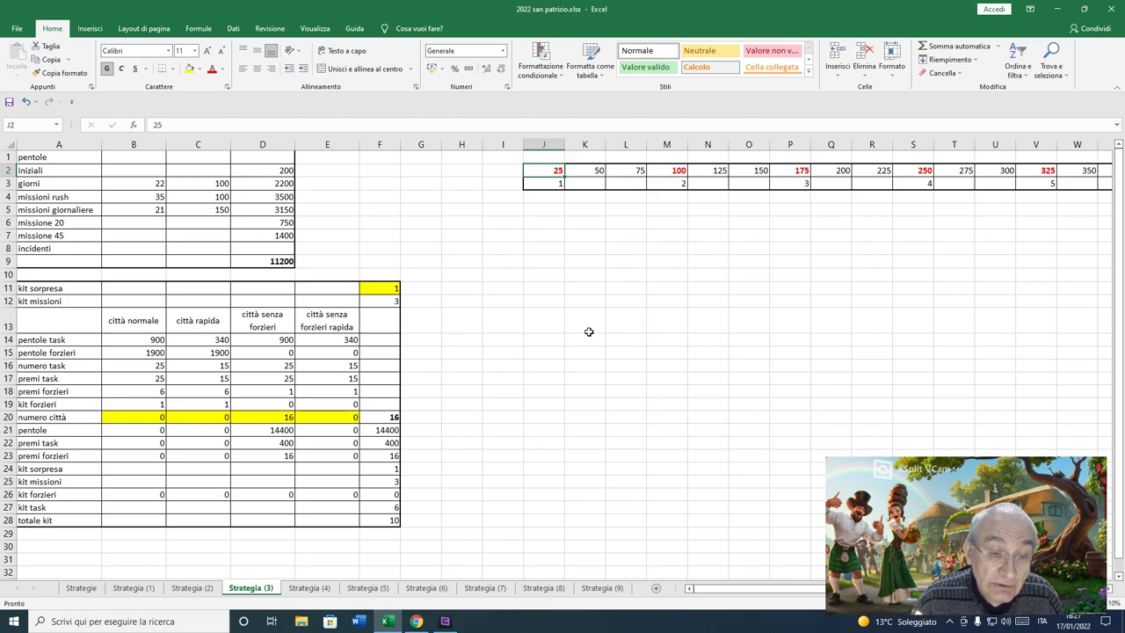
Step: Check the kit sorpresa, kit missioni and kit task values in column F of the Strategia (3) sheet
left_click(386, 466)
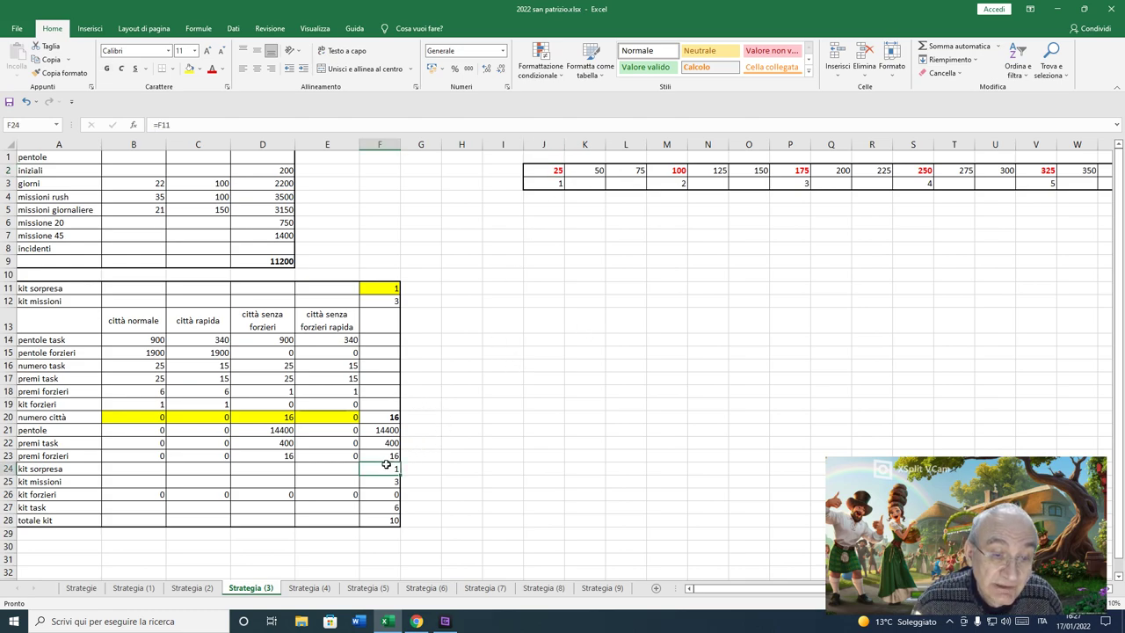
left_click(380, 485)
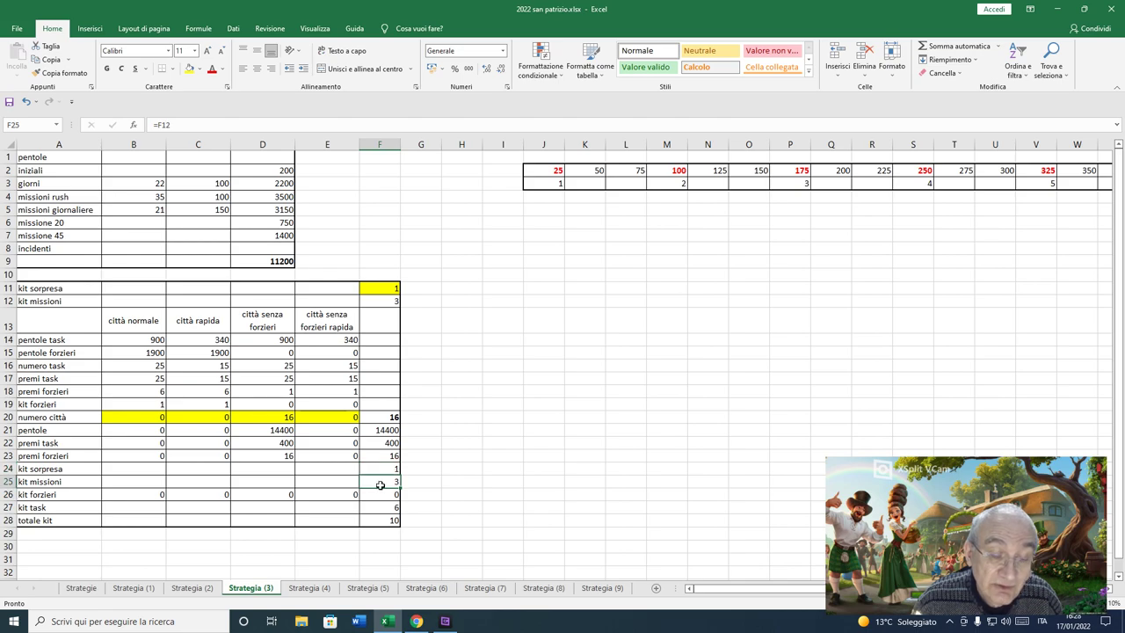
left_click(384, 510)
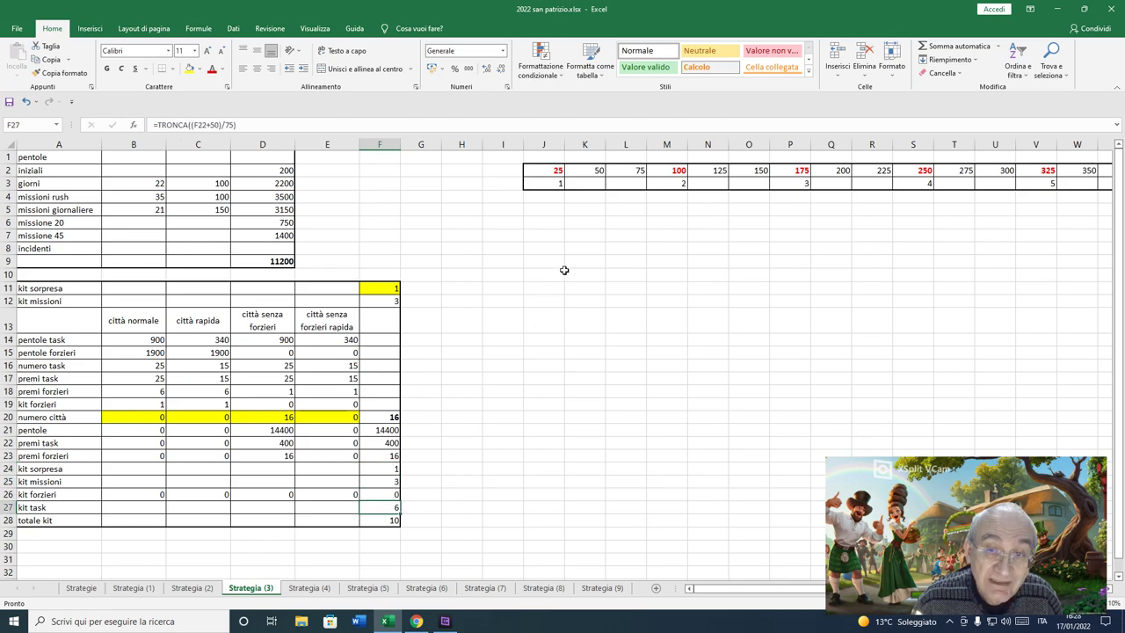
Step: Review the whole row of prize thresholds and kit counts on the Strategia (3) sheet, through to its last column
left_click(647, 209)
key("Right")
key("Right")
key("Right")
key("Right")
key("Right")
key("Right")
key("Right")
key("Right")
key("Right")
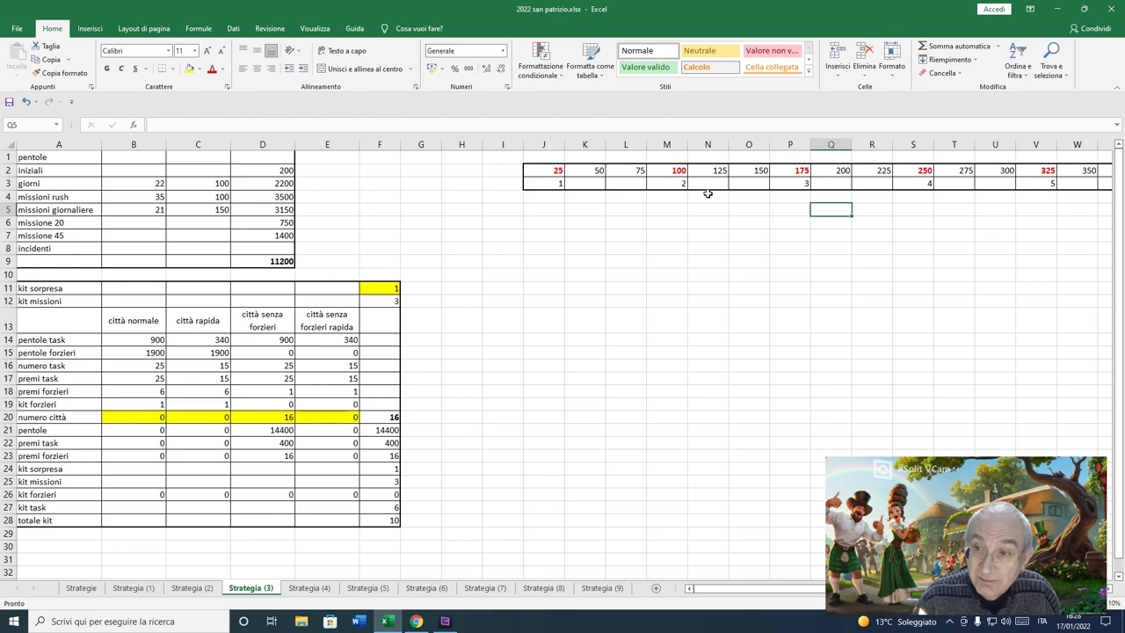
key("Right")
key("Right")
key("Right")
key("Right")
key("Right")
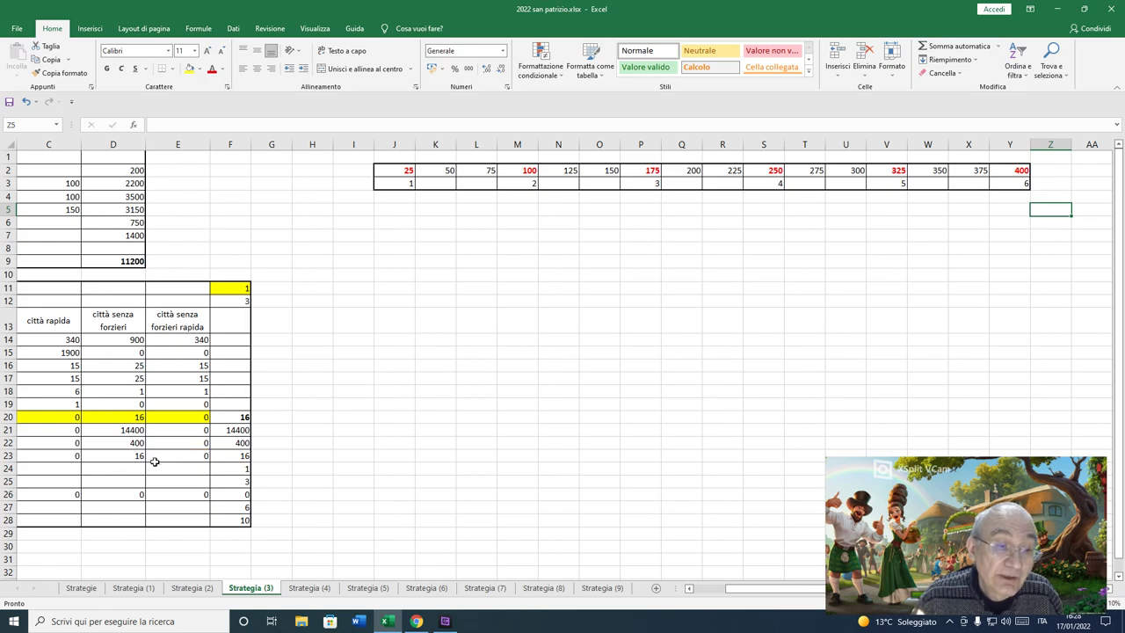
Step: Examine premi task and numero città for città senza forzieri, and compare its pentole task with città senza forzieri rapida
left_click(131, 377)
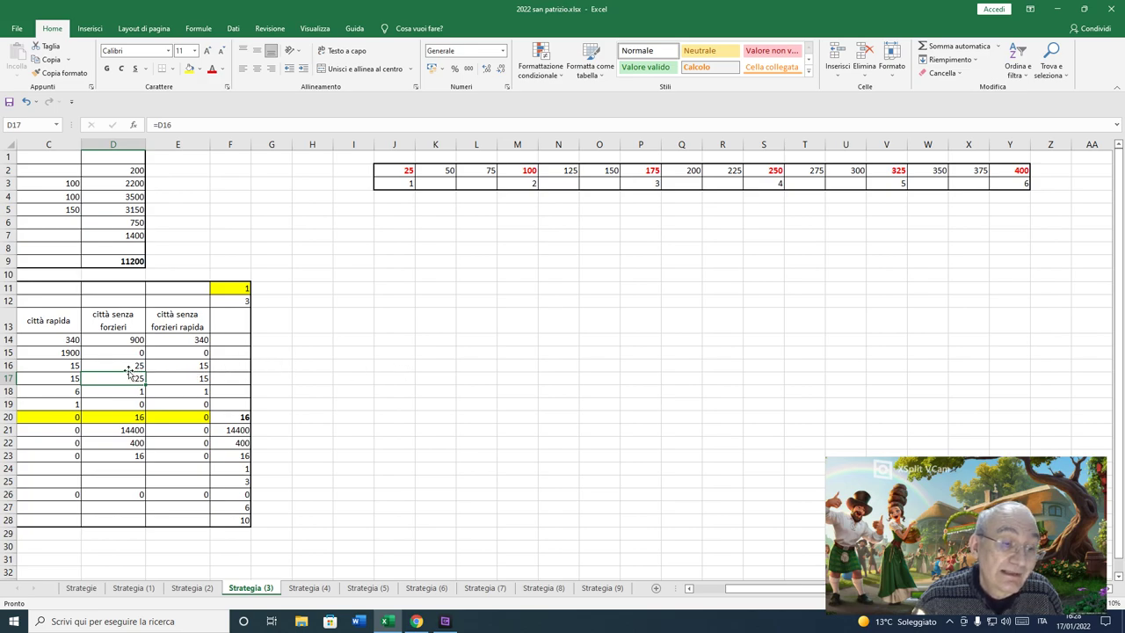
left_click(130, 417)
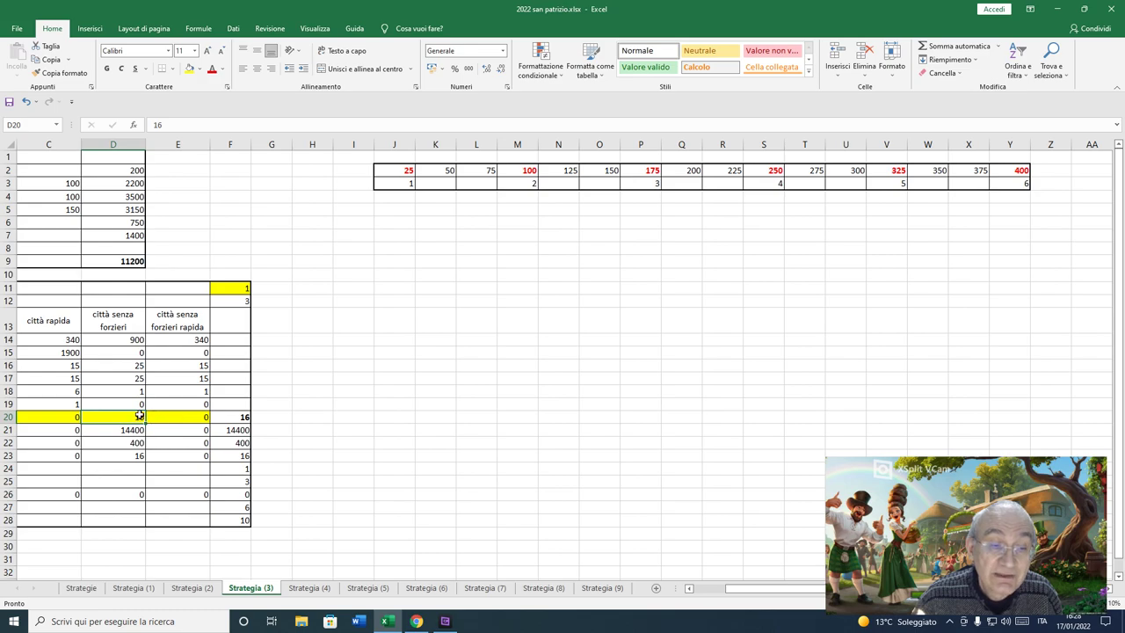
left_click(137, 377)
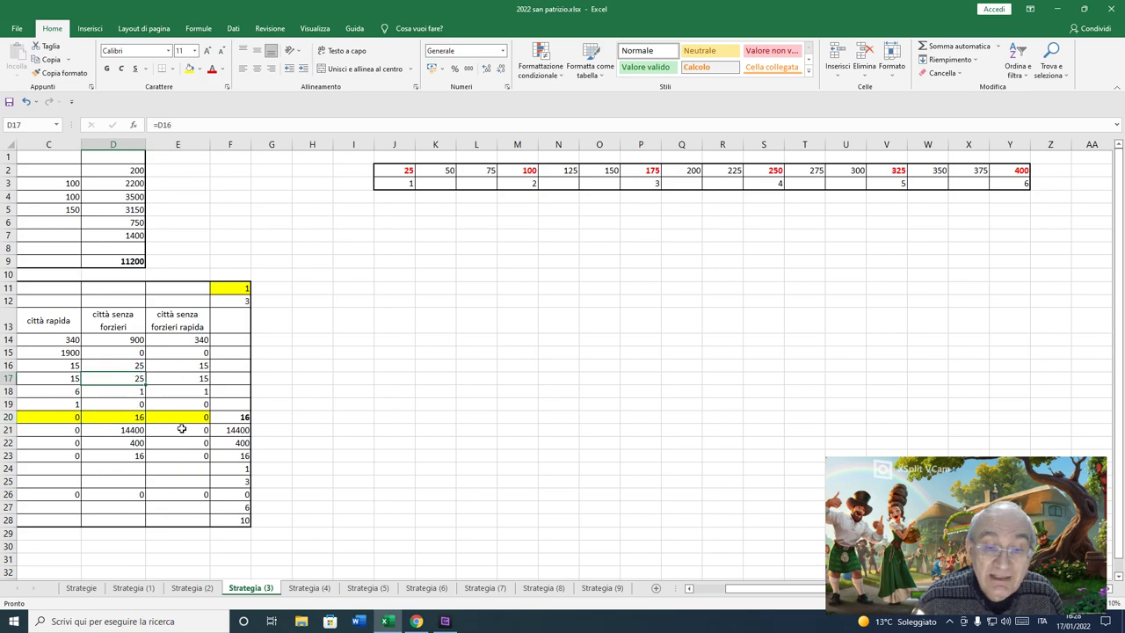
left_click(129, 342)
left_click(177, 341)
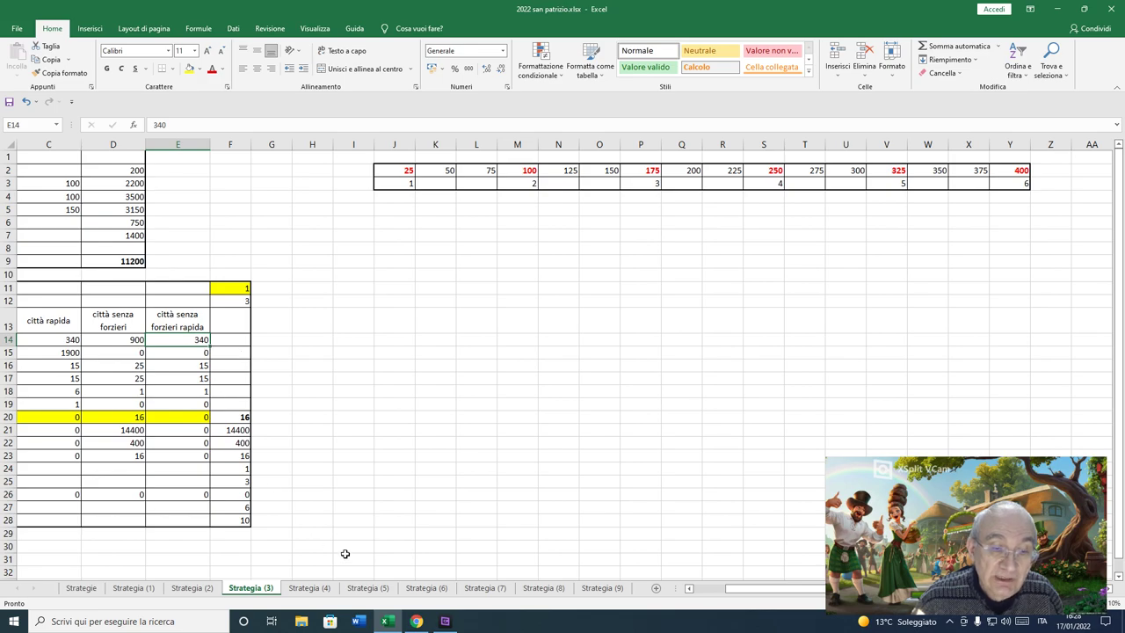
Step: On the Strategia (4) sheet, check numero città and pentole task for città senza forzieri rapida
left_click(316, 587)
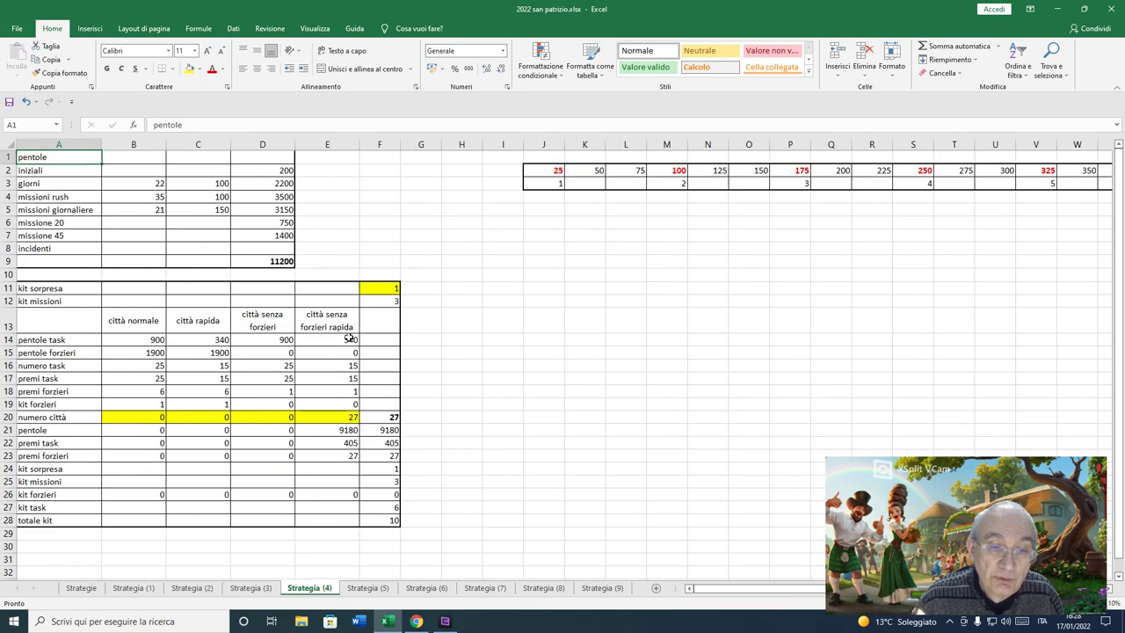
left_click(342, 419)
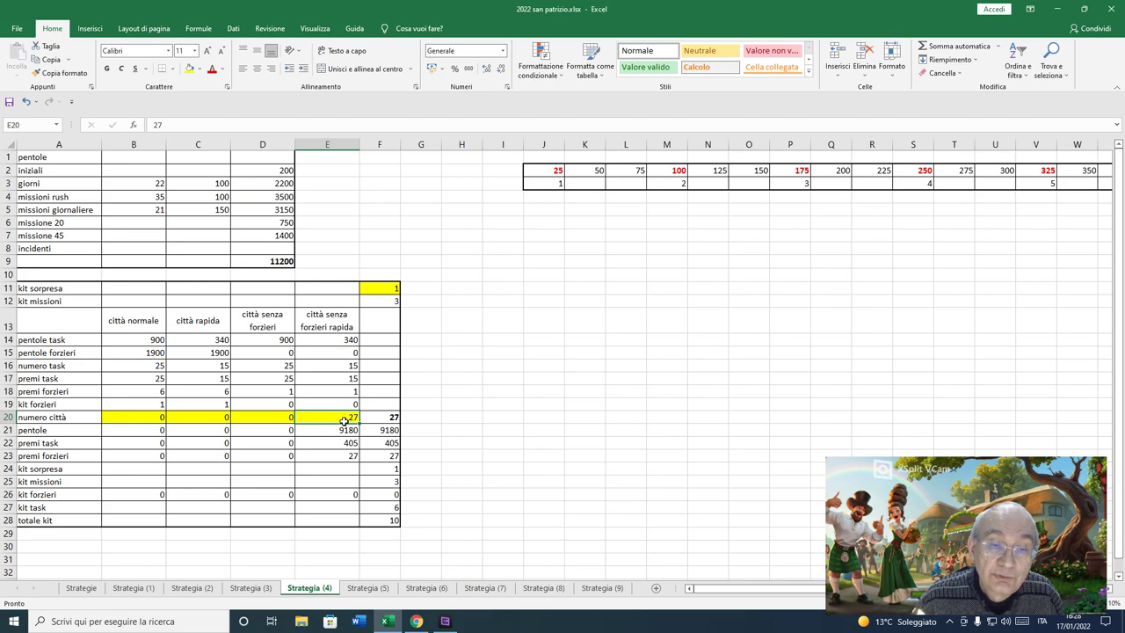
left_click(350, 341)
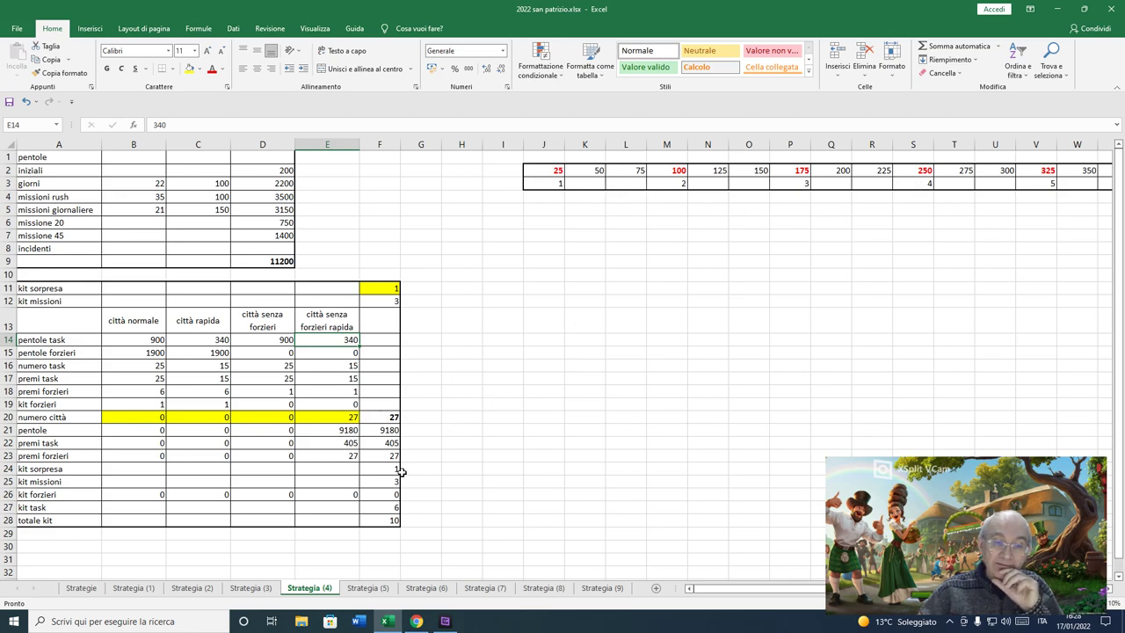
Step: On the Strategie summary sheet, check numero città and pentole of Strategia (3)
left_click(97, 593)
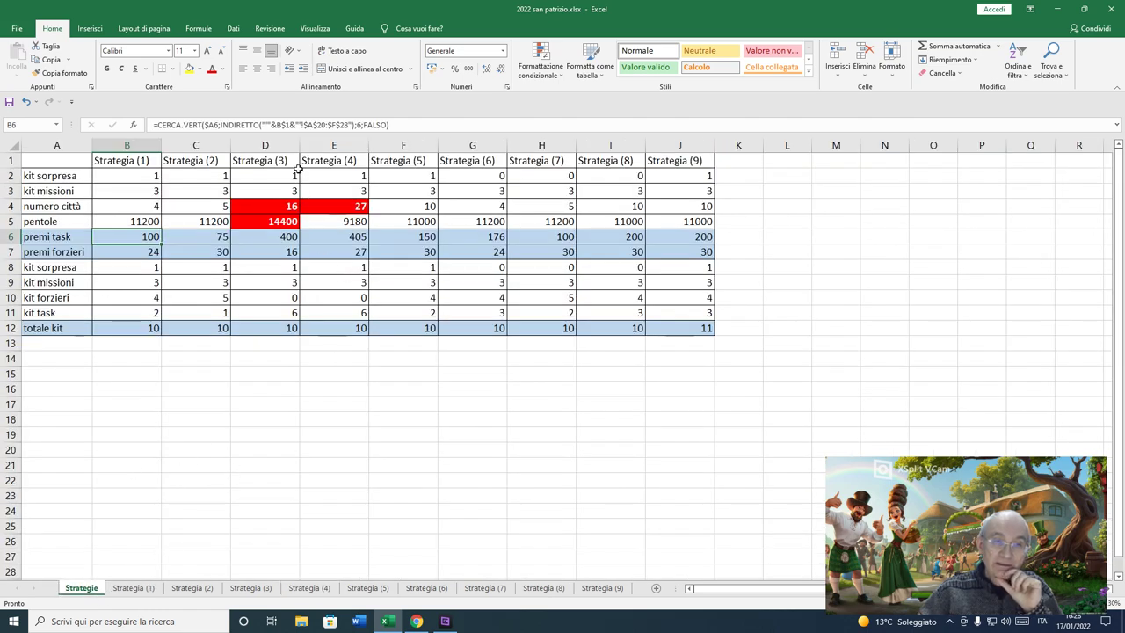
left_click(282, 209)
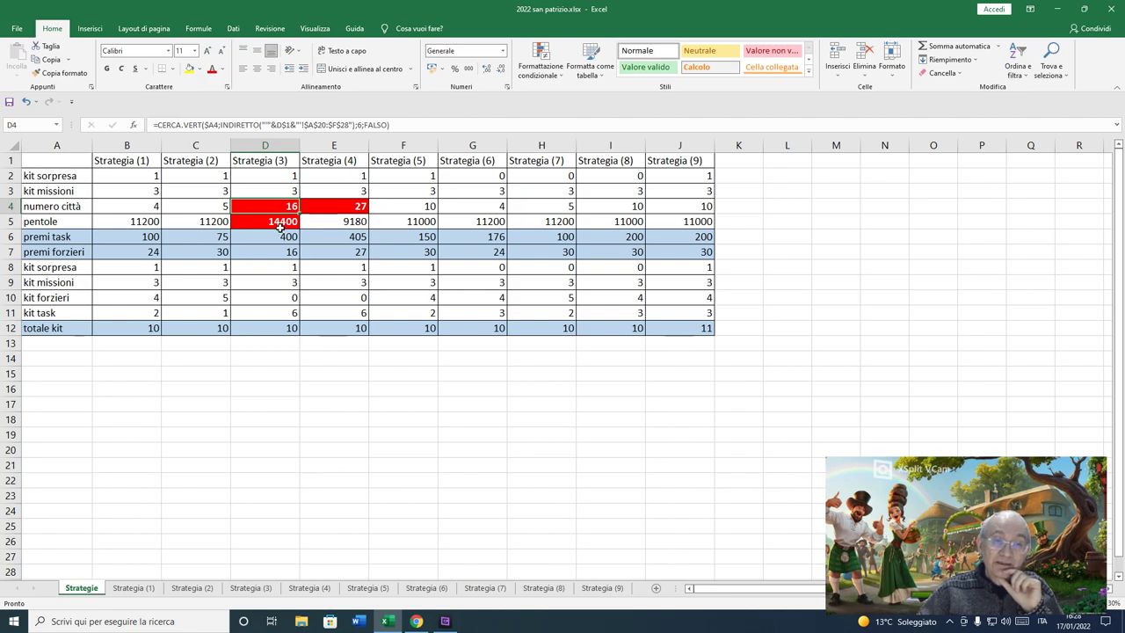
left_click(280, 227)
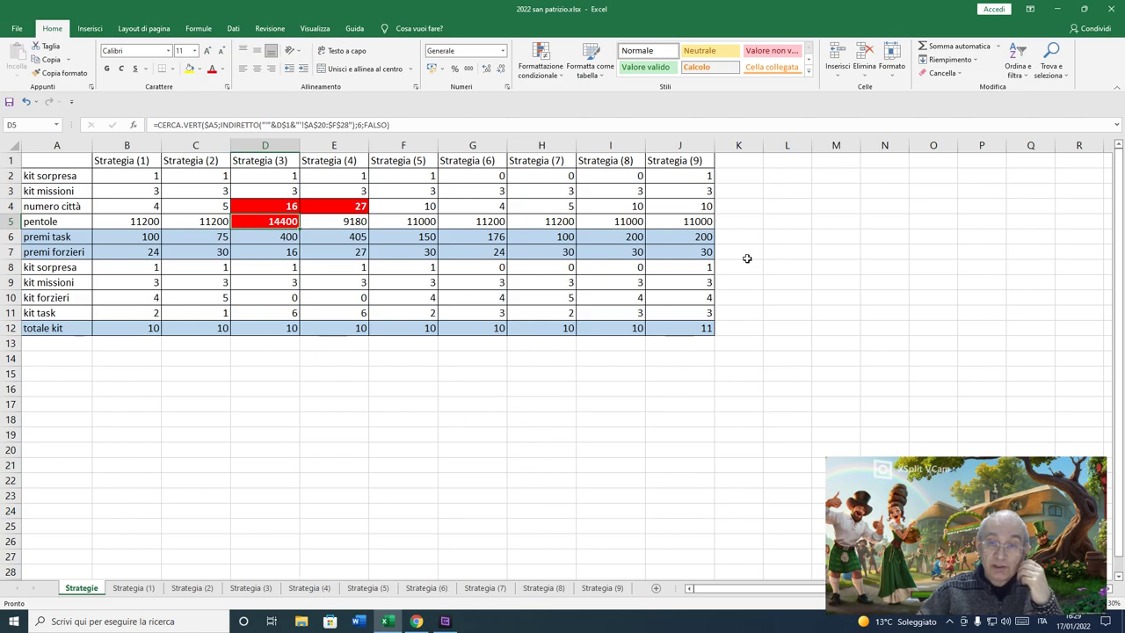
left_click(286, 204)
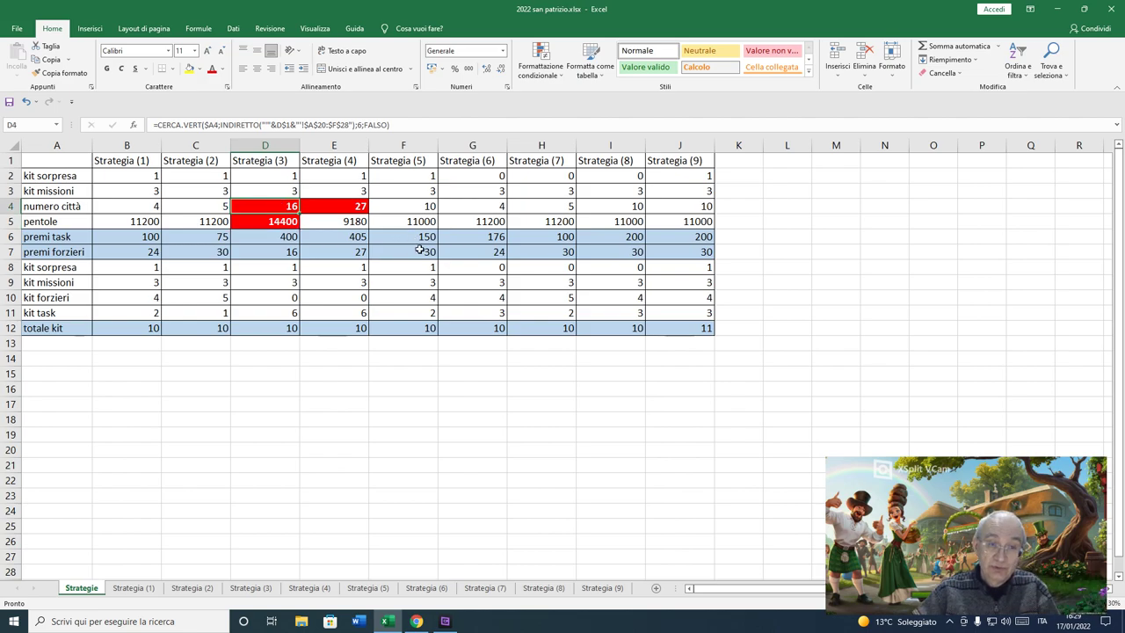
Step: Compare the full Strategia (3) and Strategia (4) columns, then check Strategia (4)'s pentole and numero città
left_click_drag(272, 161, 248, 328)
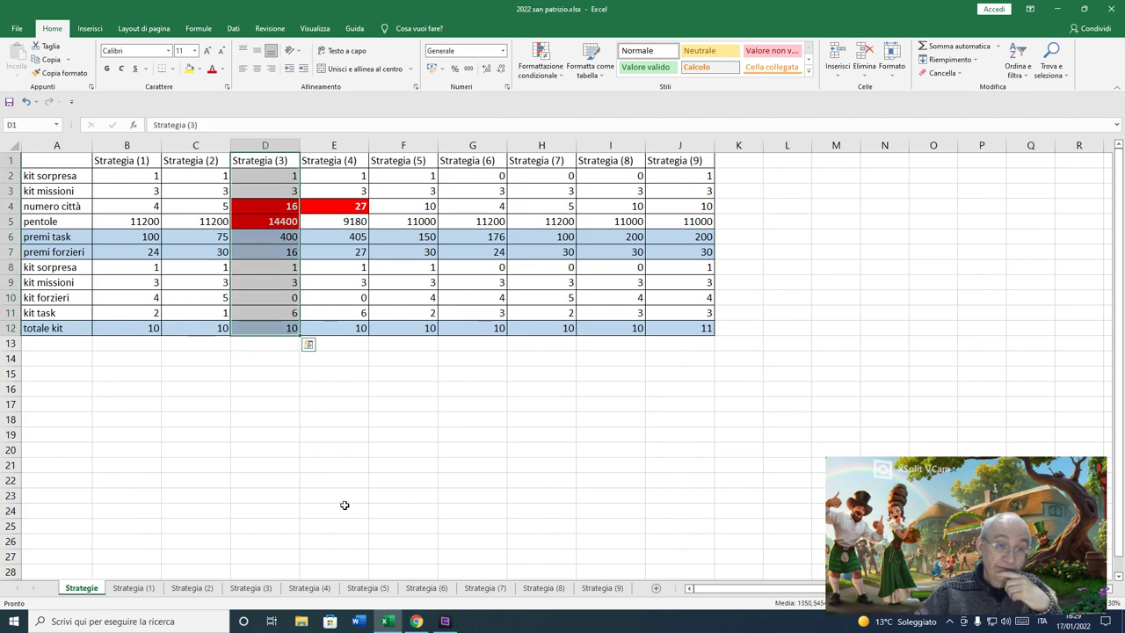
left_click(344, 506)
left_click_drag(333, 159, 336, 328)
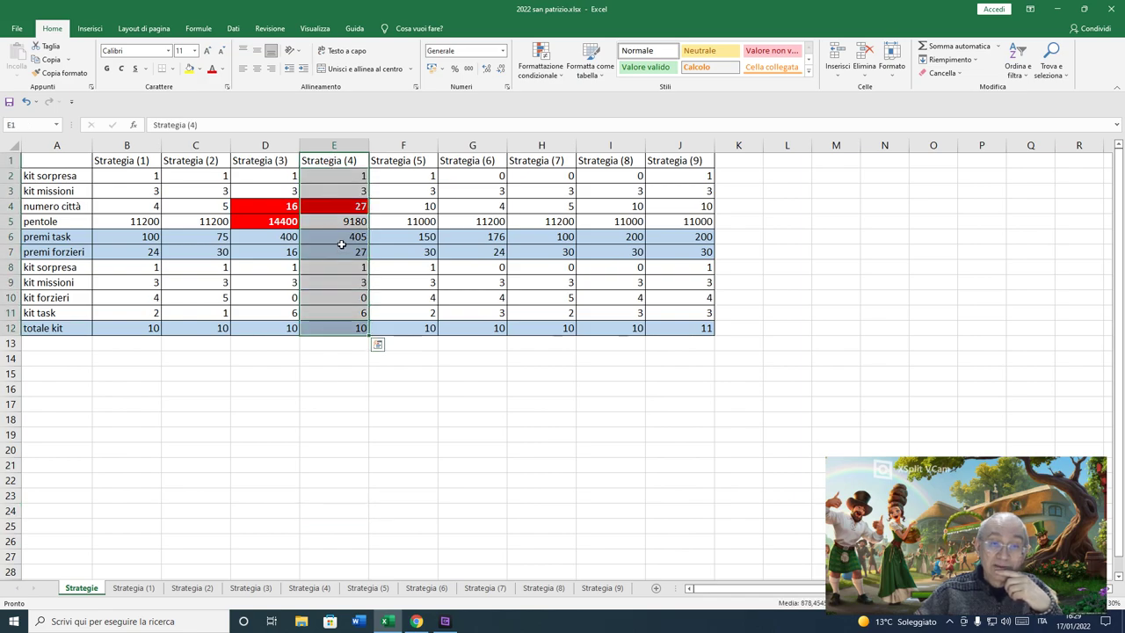
left_click(330, 221)
left_click(347, 205)
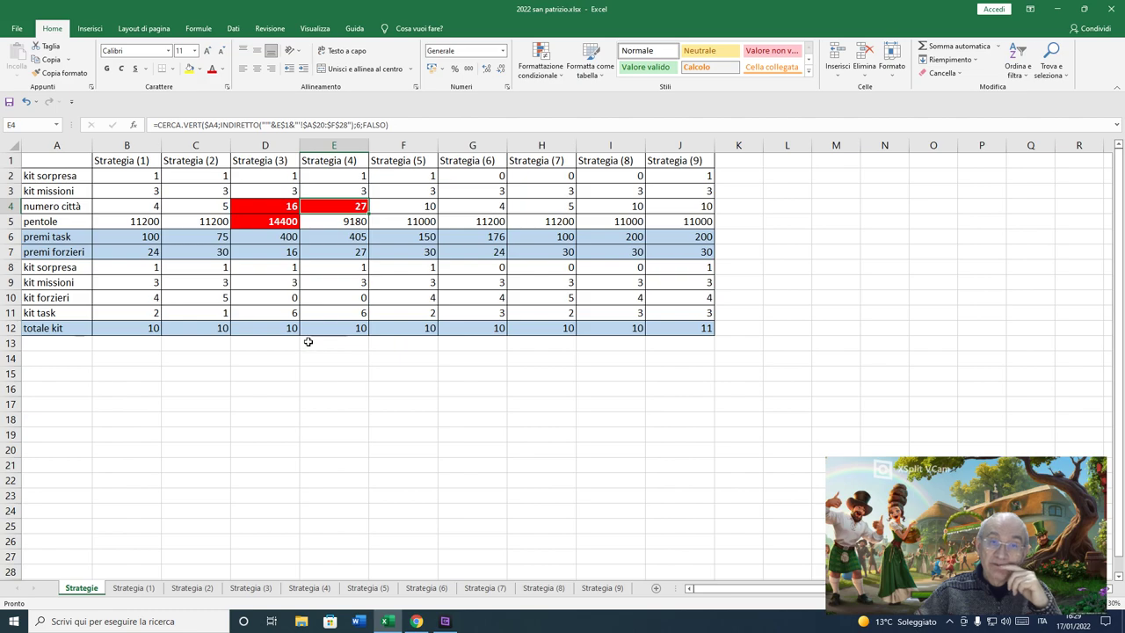
left_click(335, 476)
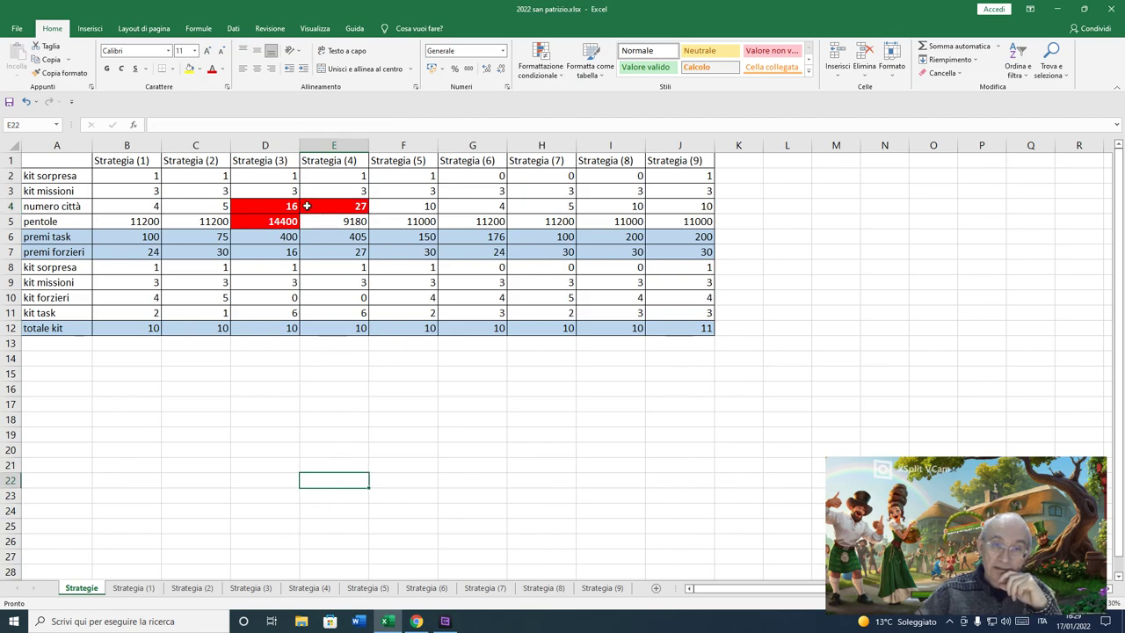
Step: Check Strategia (5)'s numero città and review the full Strategia (1) and Strategia (2) columns, rows 2 to 12
left_click(378, 201)
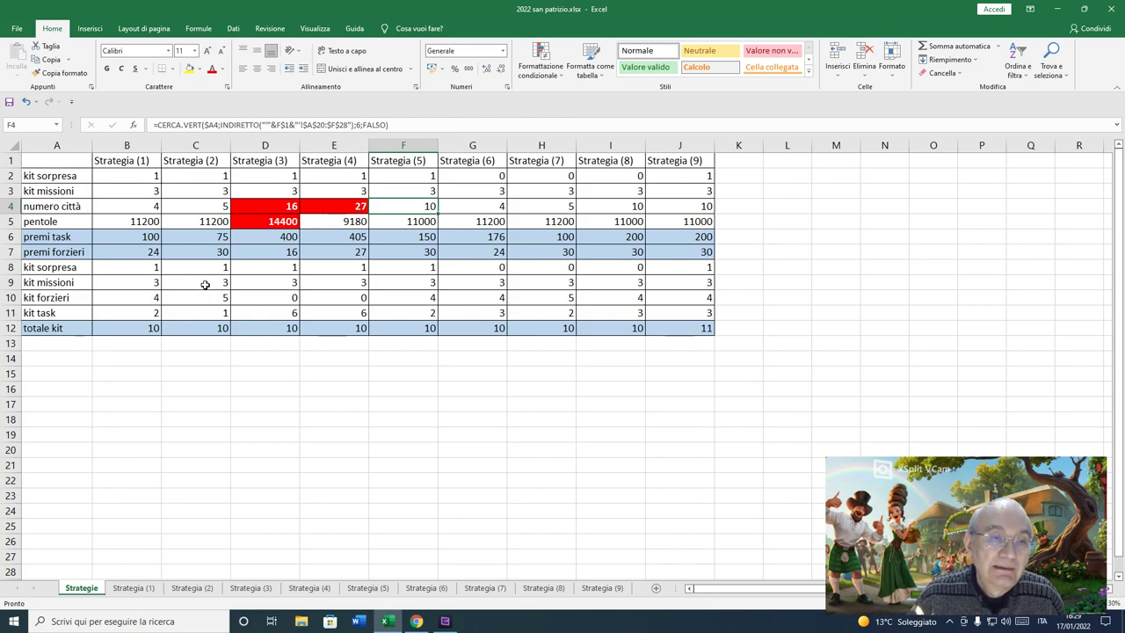
left_click_drag(137, 180, 154, 334)
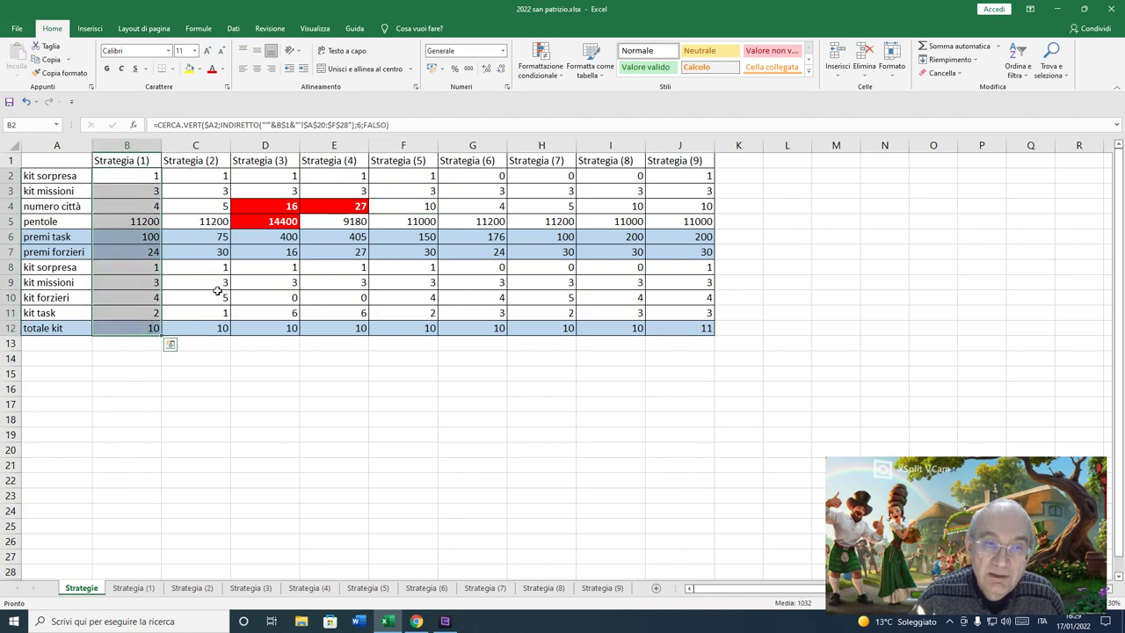
left_click(226, 176)
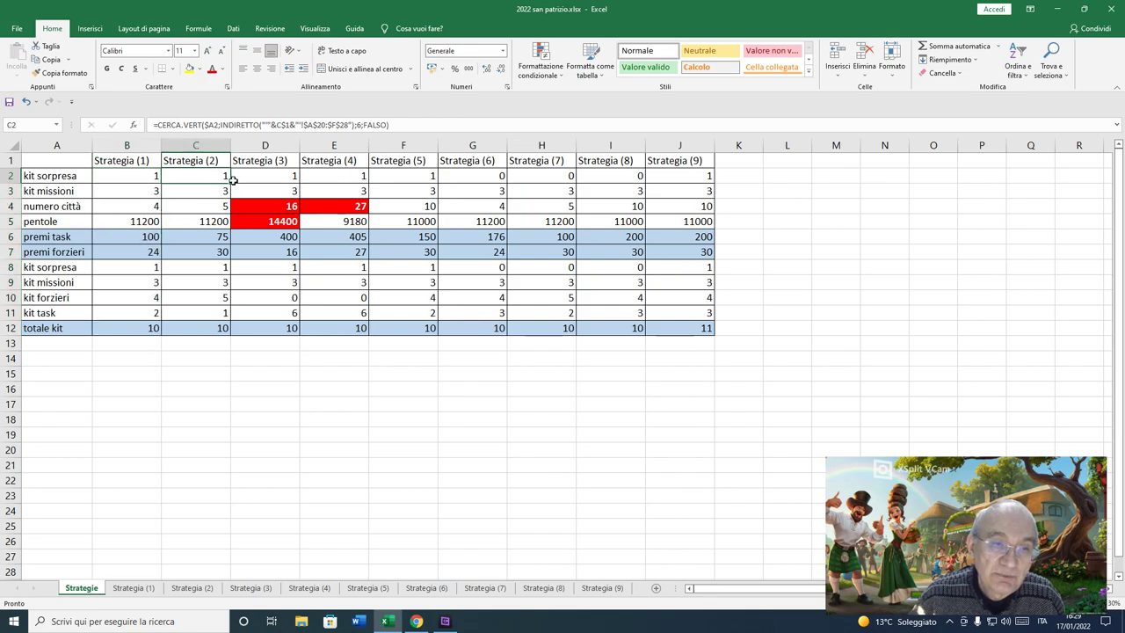
left_click_drag(212, 179, 210, 332)
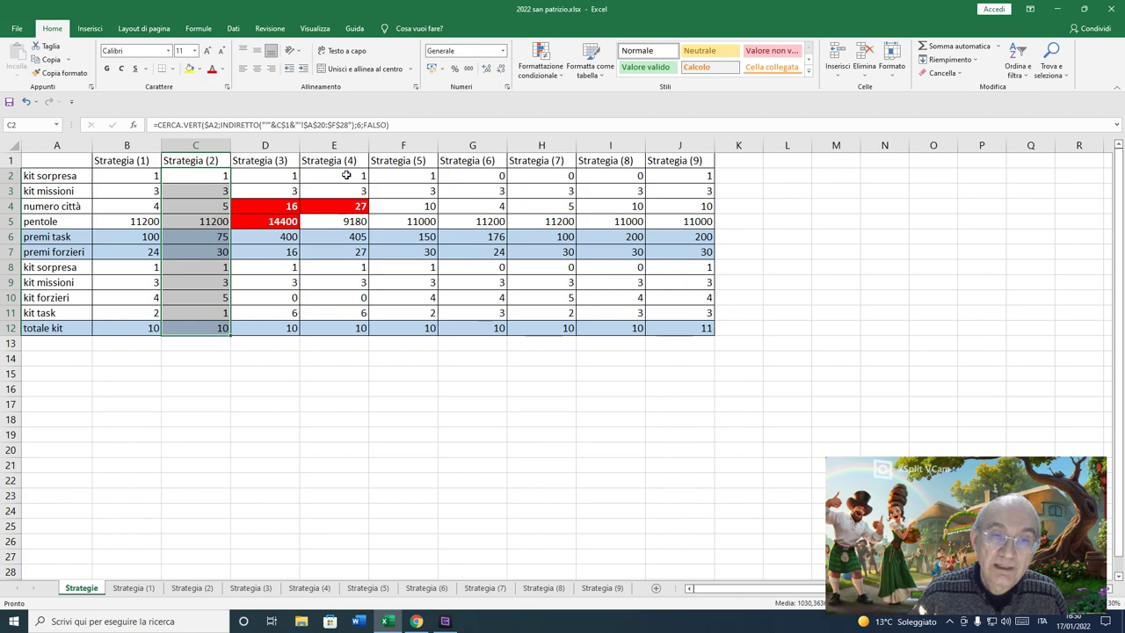
Step: On the Strategia (5) sheet, examine città rapida's numero città and how its pentole derive from pentole task and pentole forzieri
left_click(376, 589)
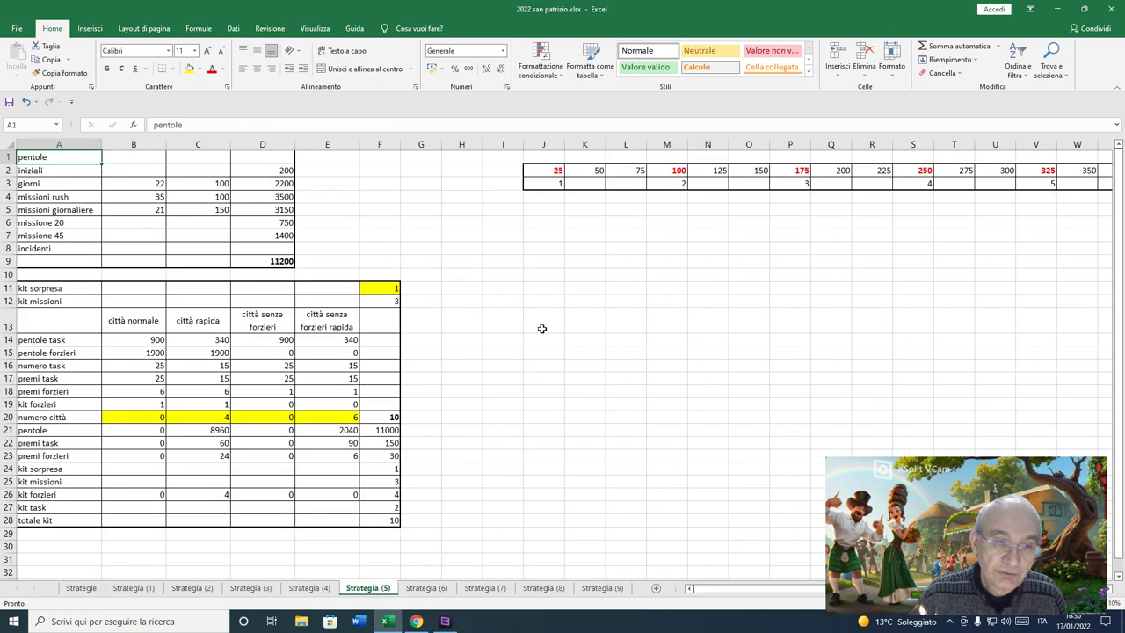
left_click(537, 299)
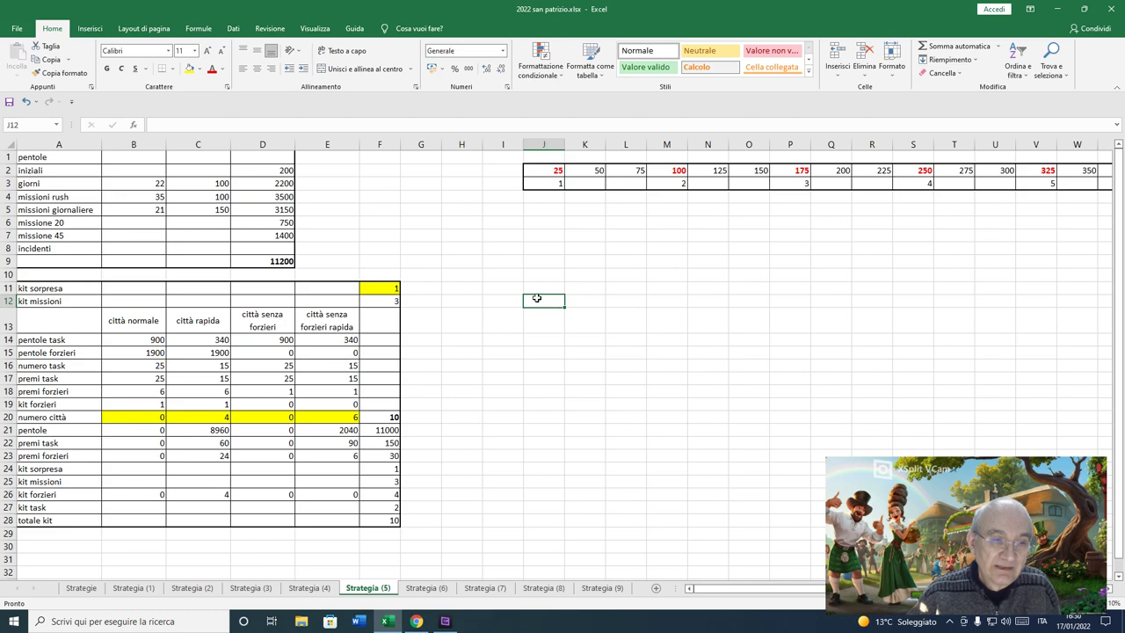
left_click(205, 415)
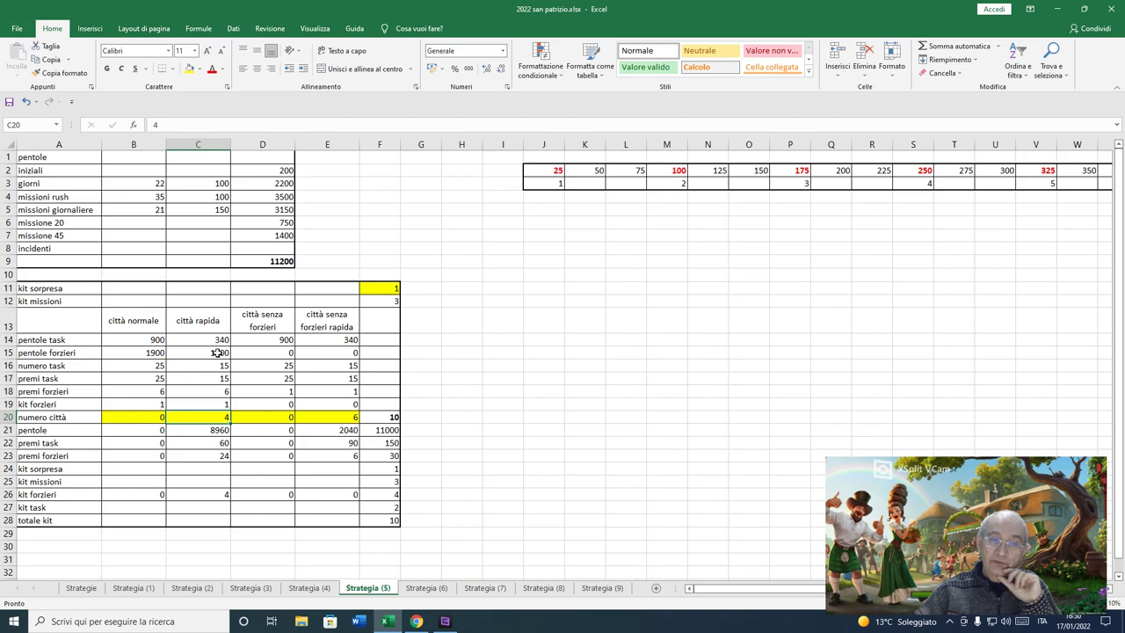
left_click(222, 430)
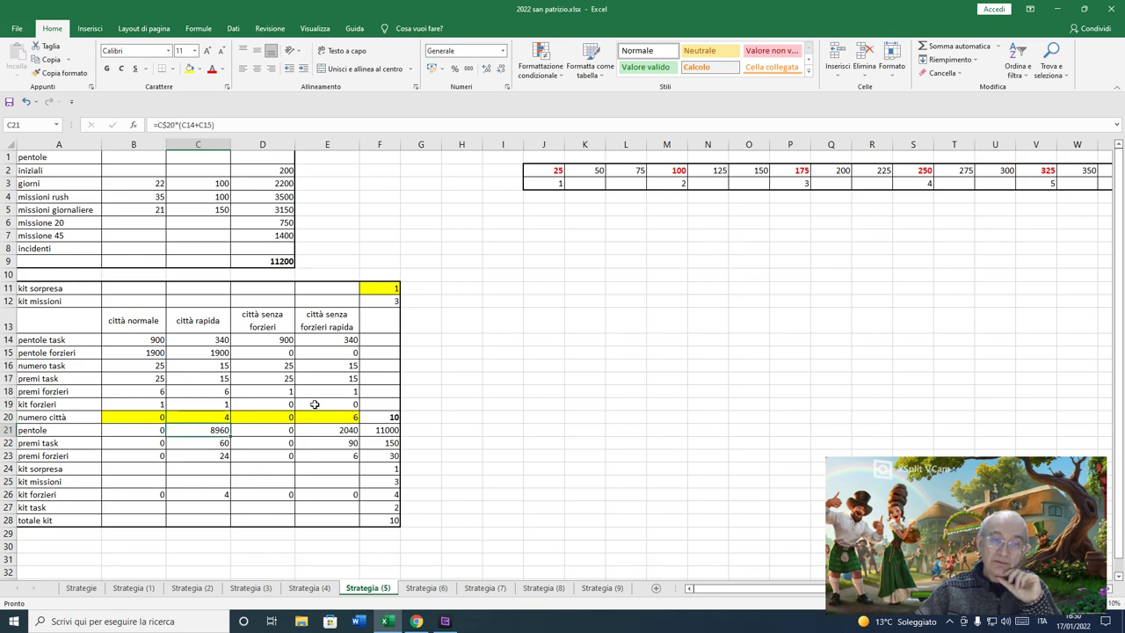
left_click(217, 354)
left_click(215, 338)
left_click_drag(215, 338, 215, 353)
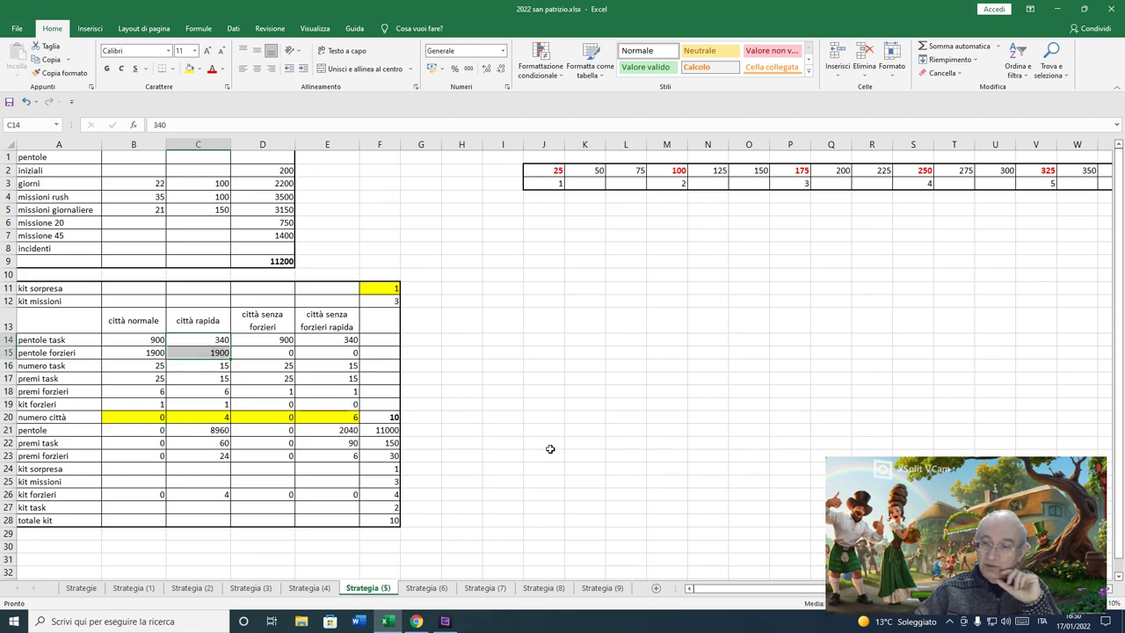
left_click(209, 430)
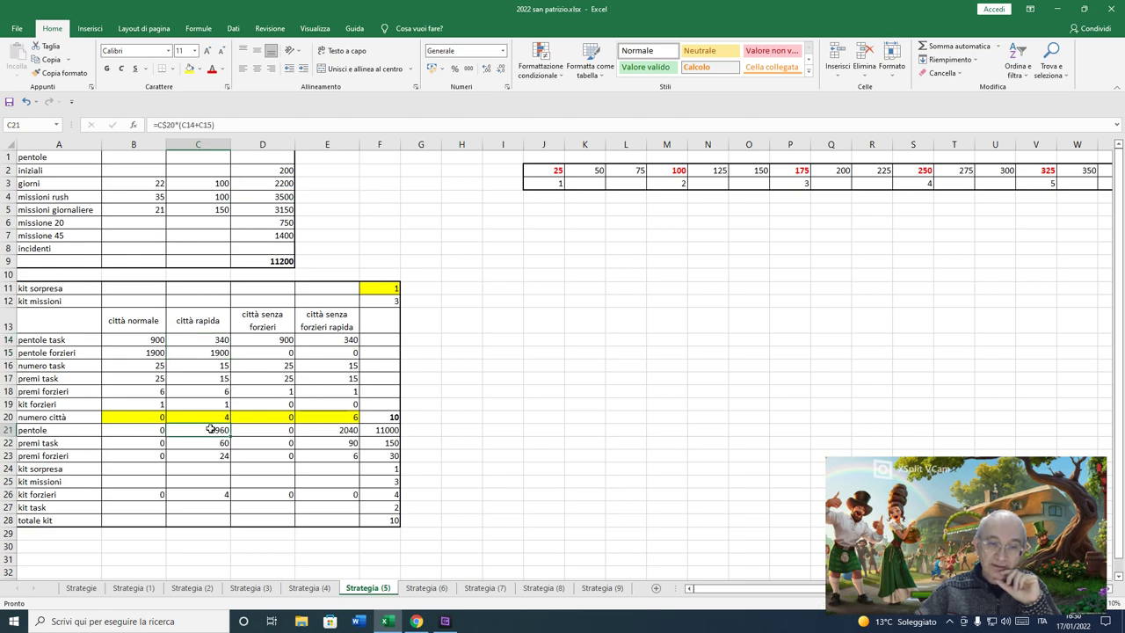
Step: Check pentole for città senza forzieri rapida, both rapid cities' premi task, the first threshold's kit count and total premi task
left_click(309, 430)
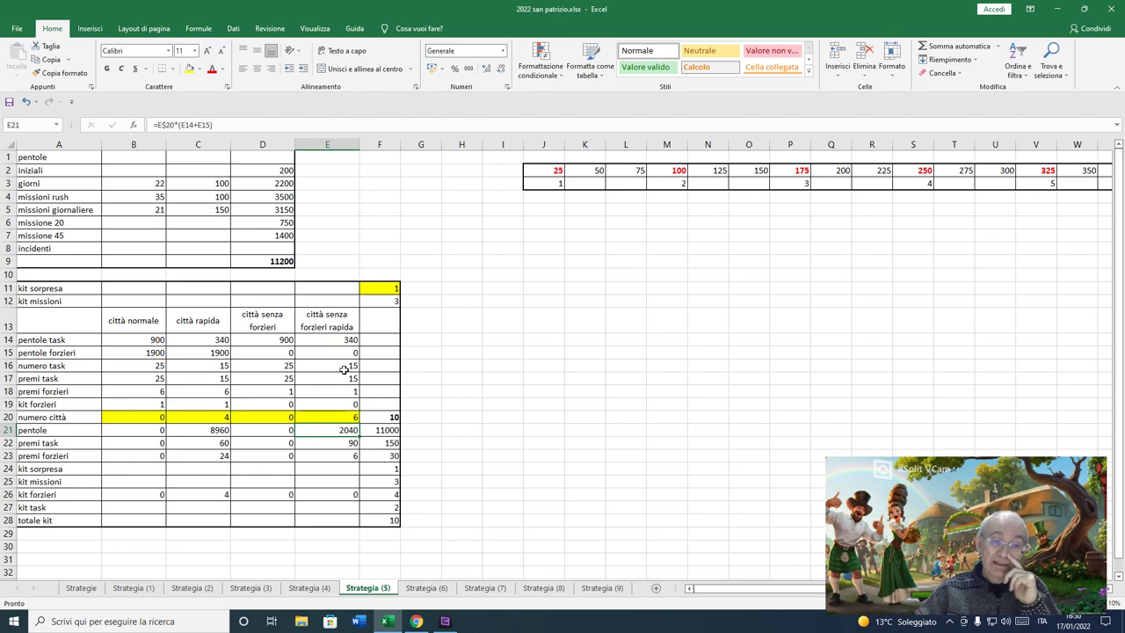
left_click(351, 442)
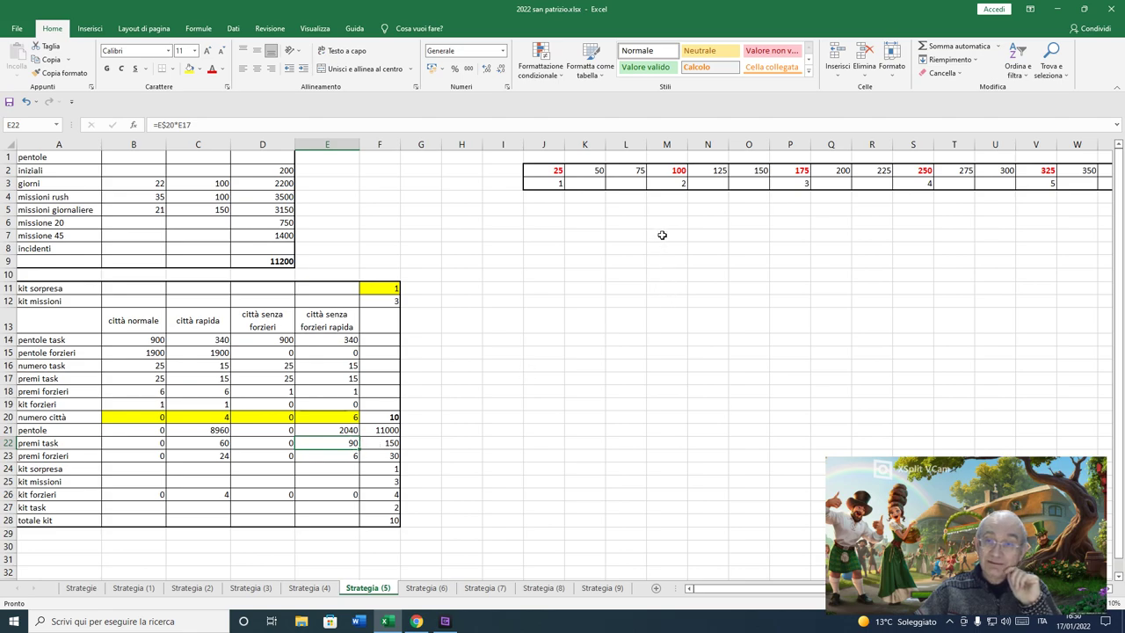
left_click(557, 185)
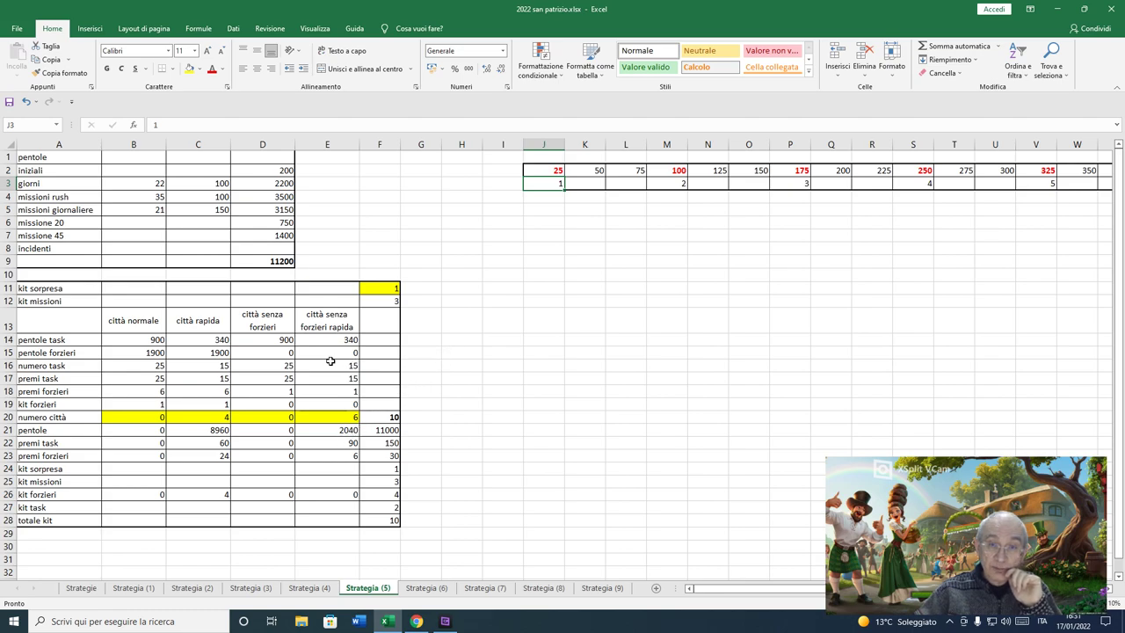
left_click(332, 443)
left_click(213, 443)
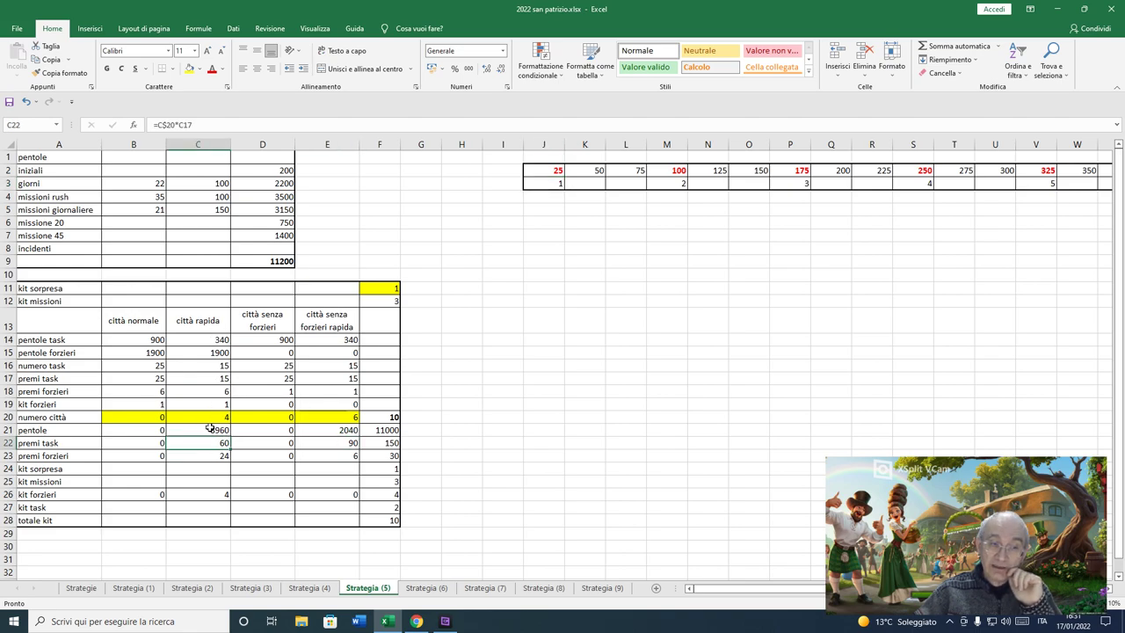
left_click(363, 443)
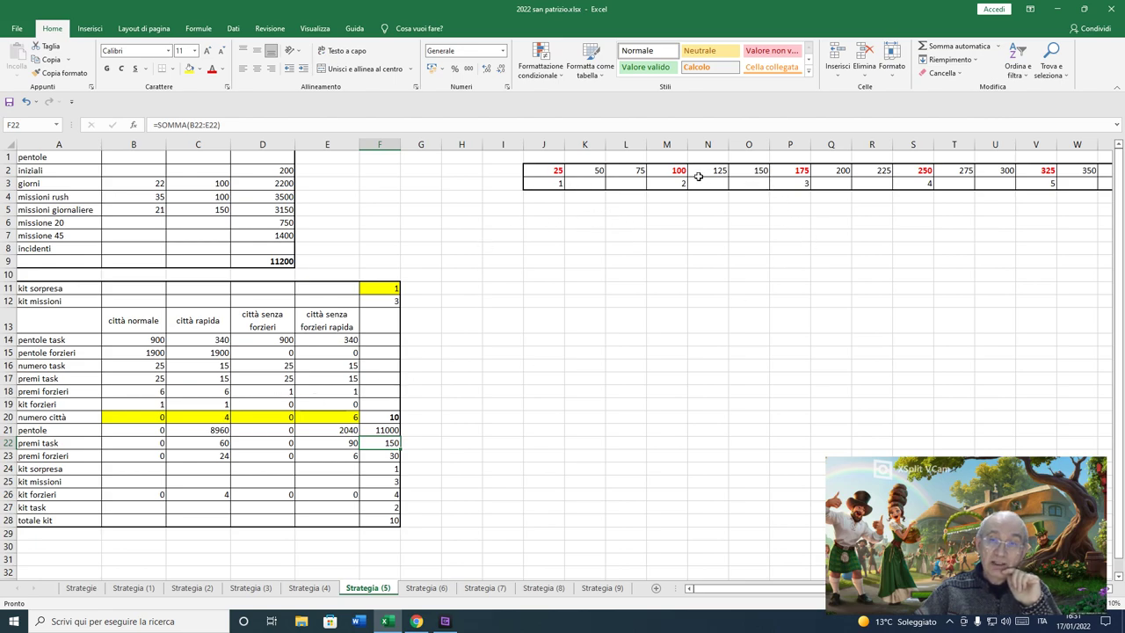
Step: On Strategia (5), check the rapid cities' numero task, premi forzieri, numero città and pentole forzieri, plus the kit forzieri row
left_click(344, 368)
left_click(334, 389)
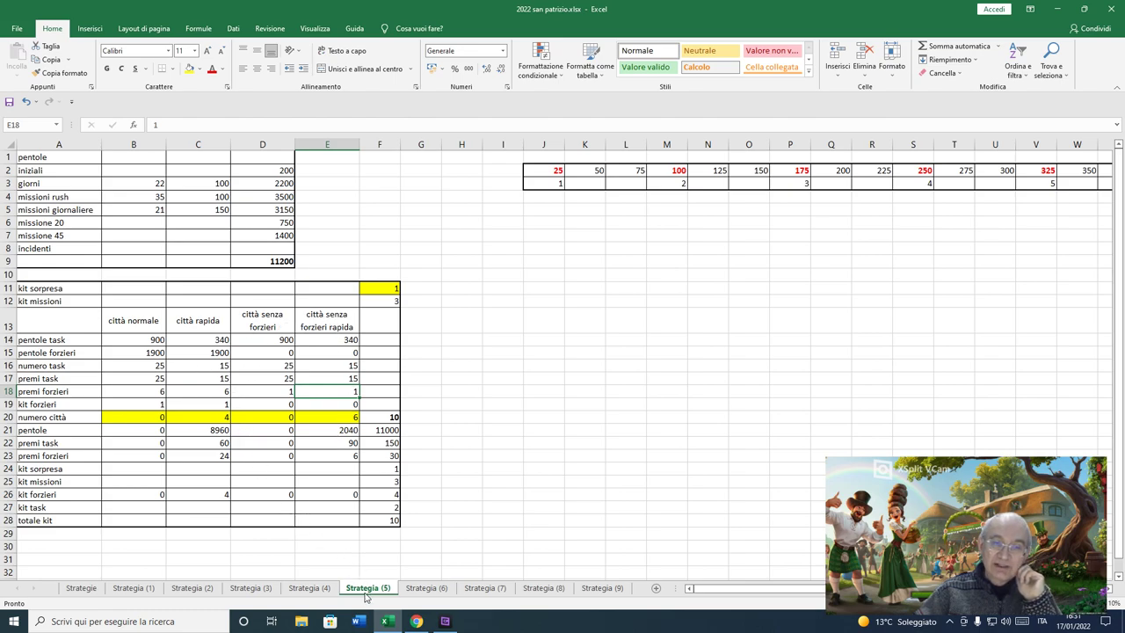
left_click(209, 416)
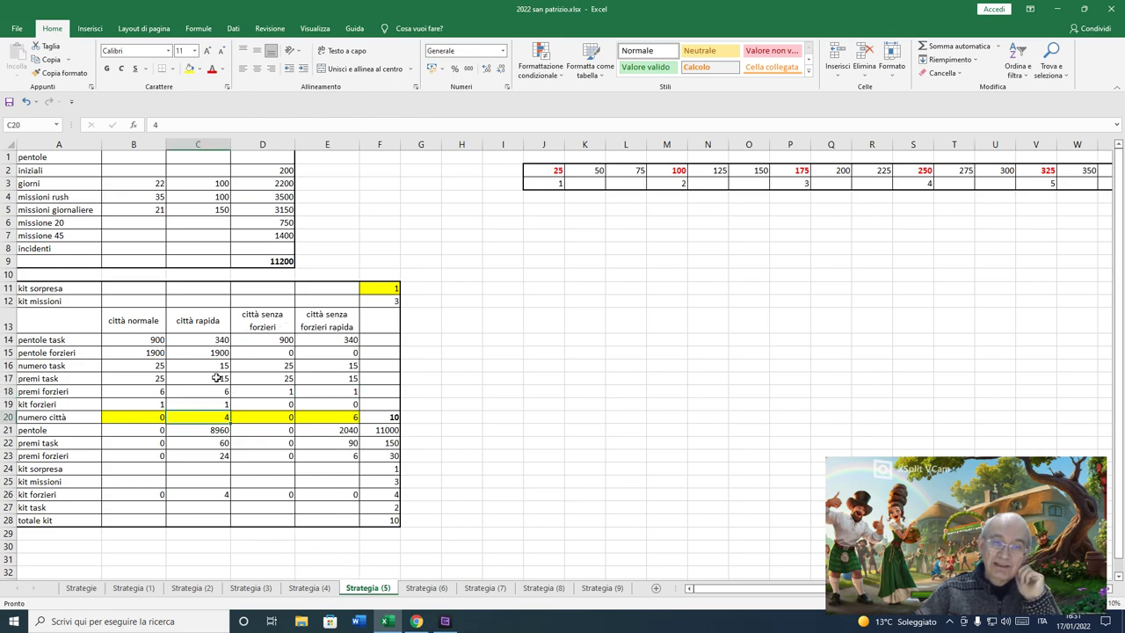
left_click(220, 357)
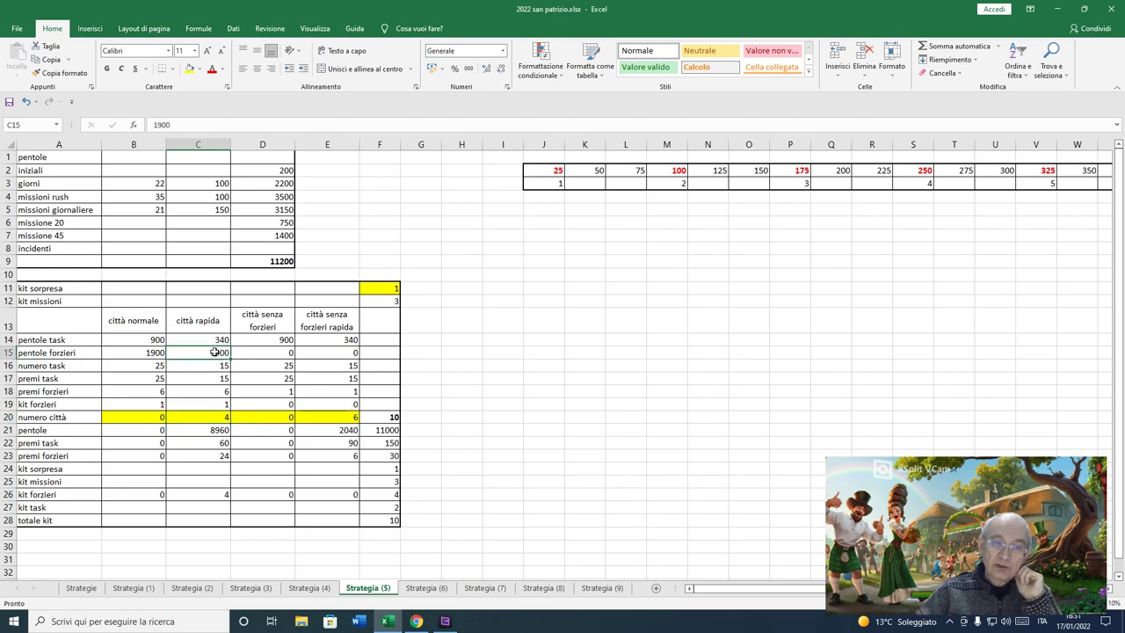
left_click(223, 494)
left_click(375, 492)
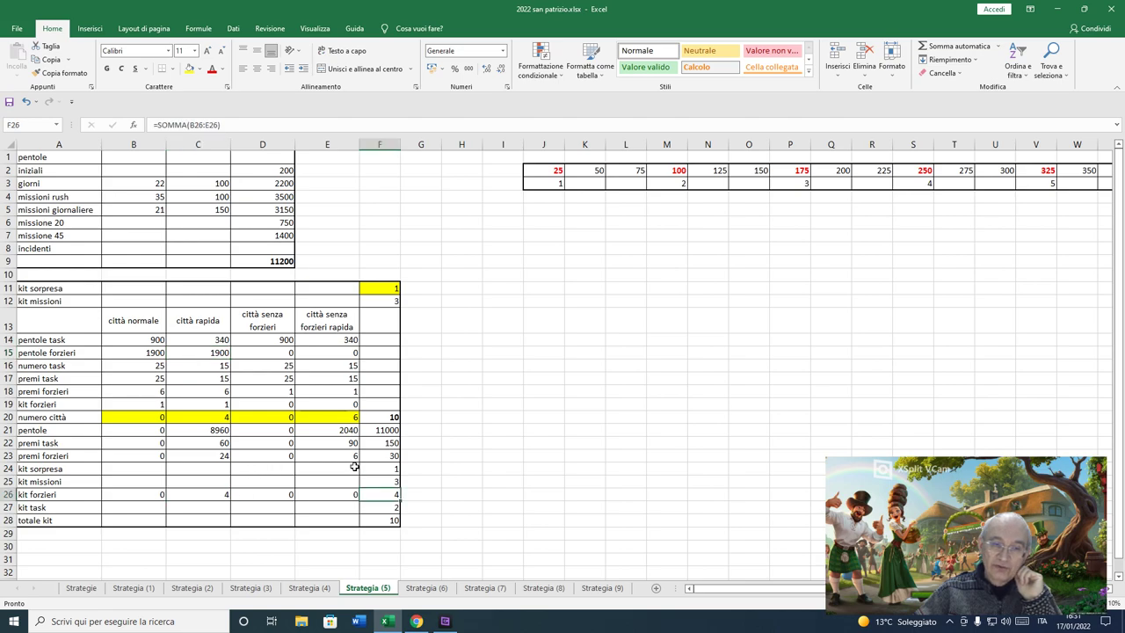
Step: Examine città rapida's pentole task and numero task, then both rapid cities' contributions to the total premi task
left_click(216, 341)
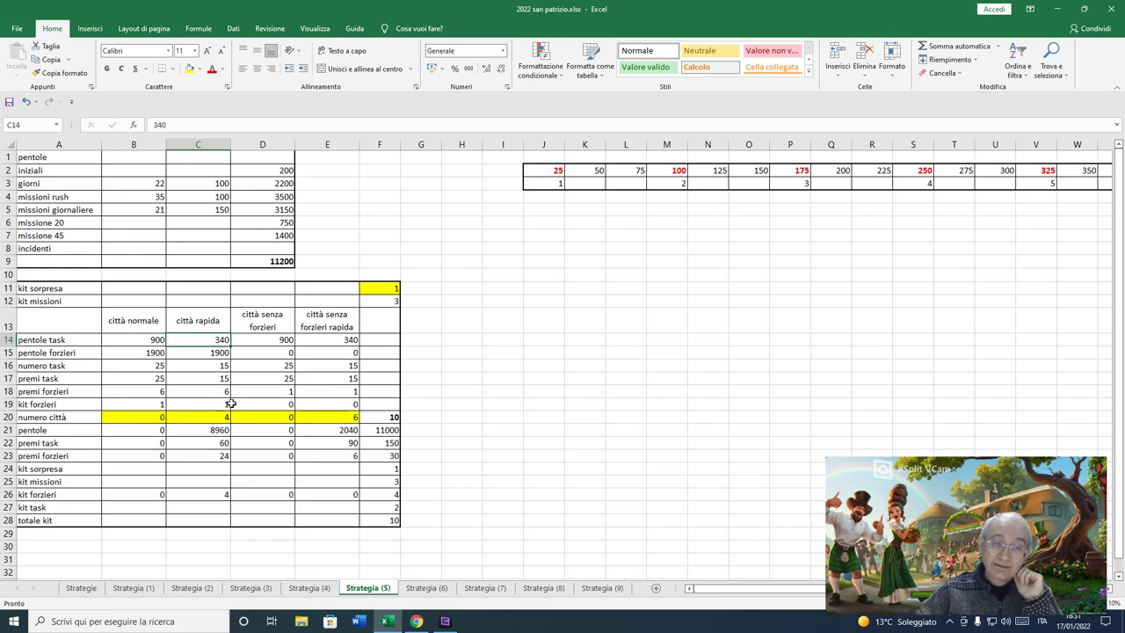
left_click(216, 367)
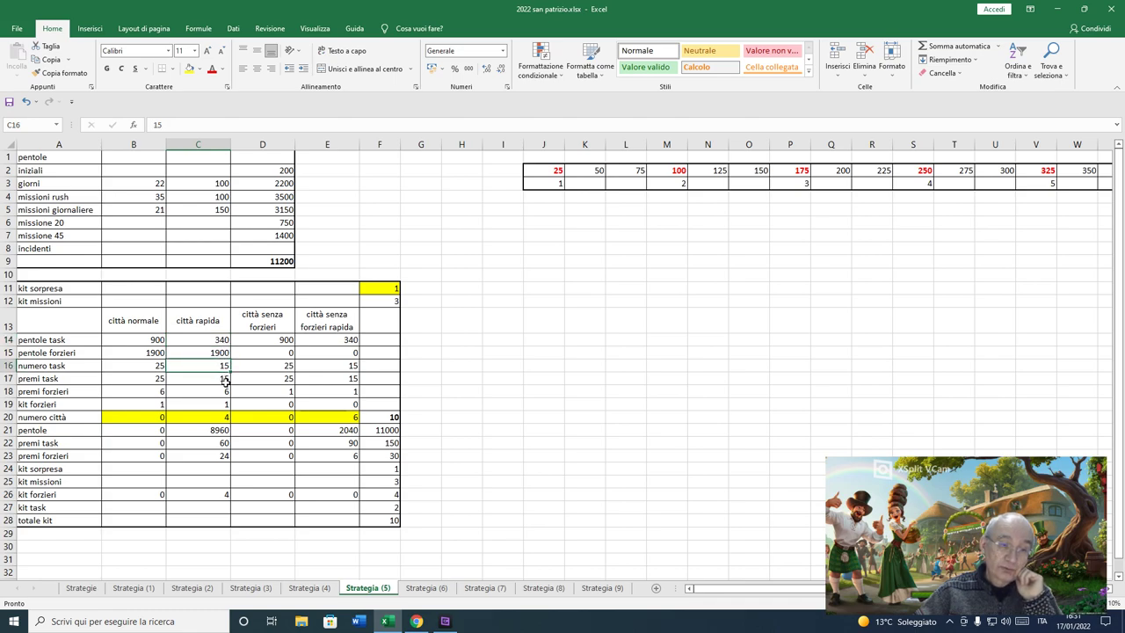
left_click(225, 442)
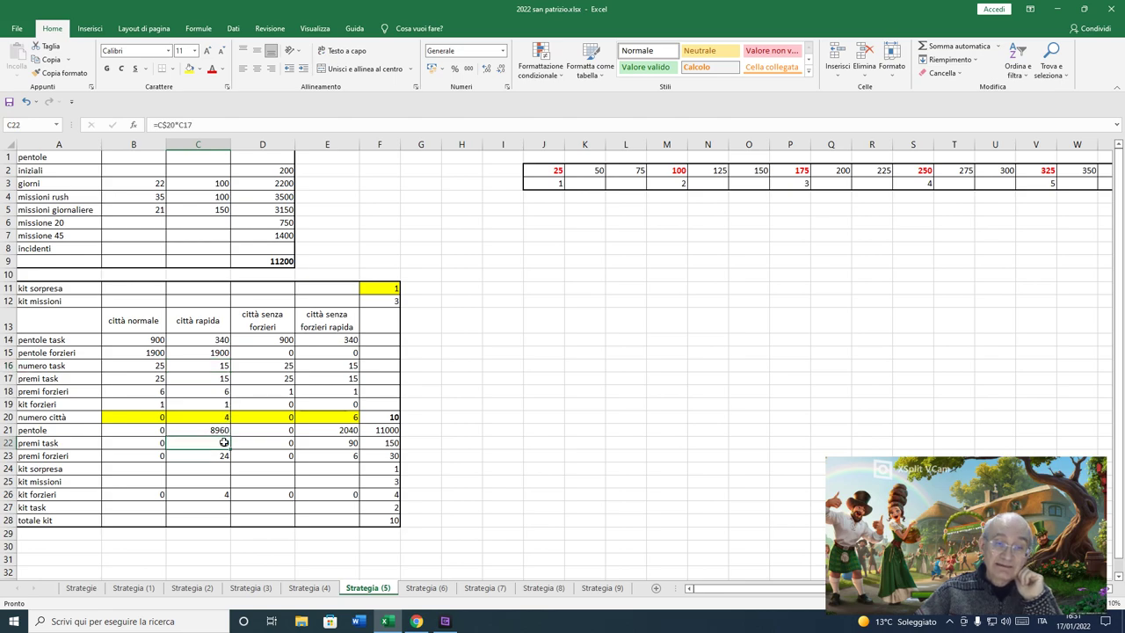
left_click(313, 416)
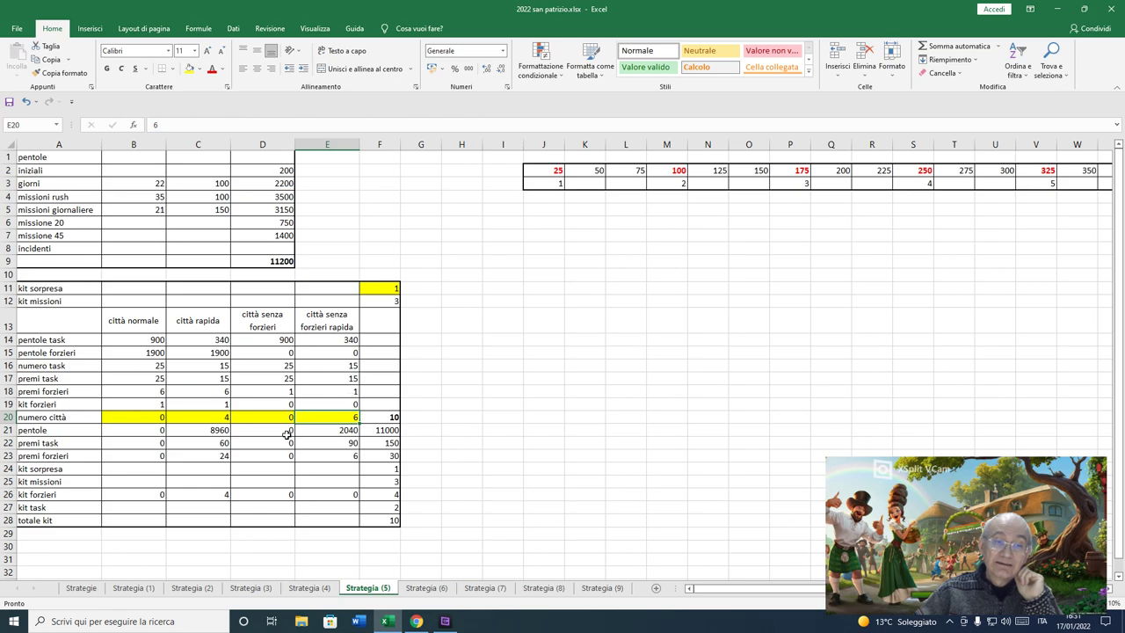
left_click(342, 444)
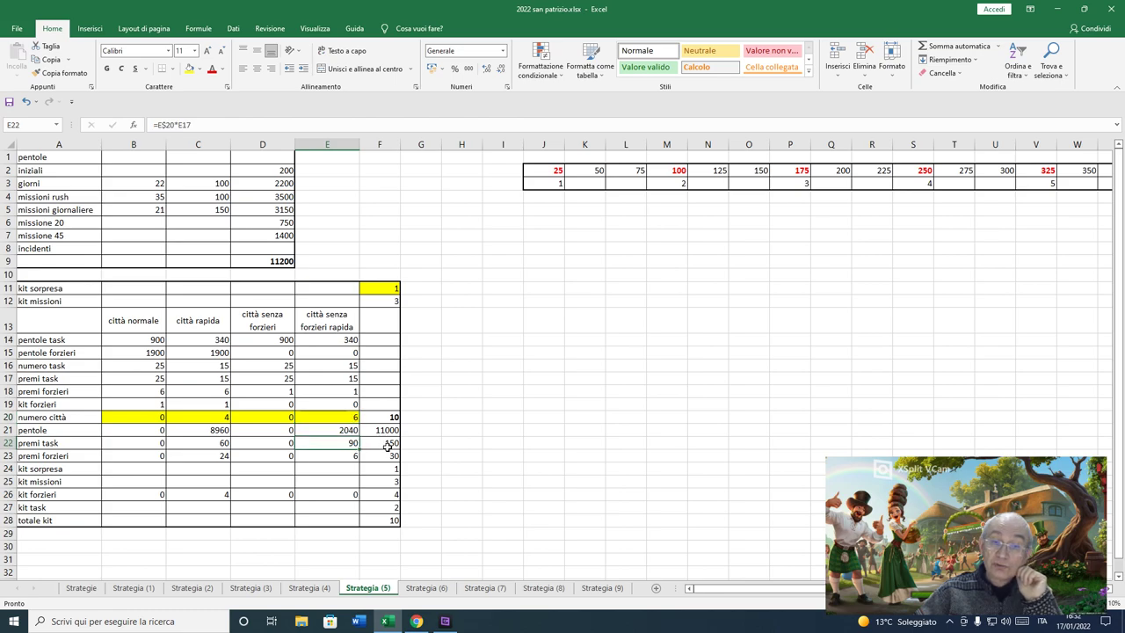
left_click(388, 445)
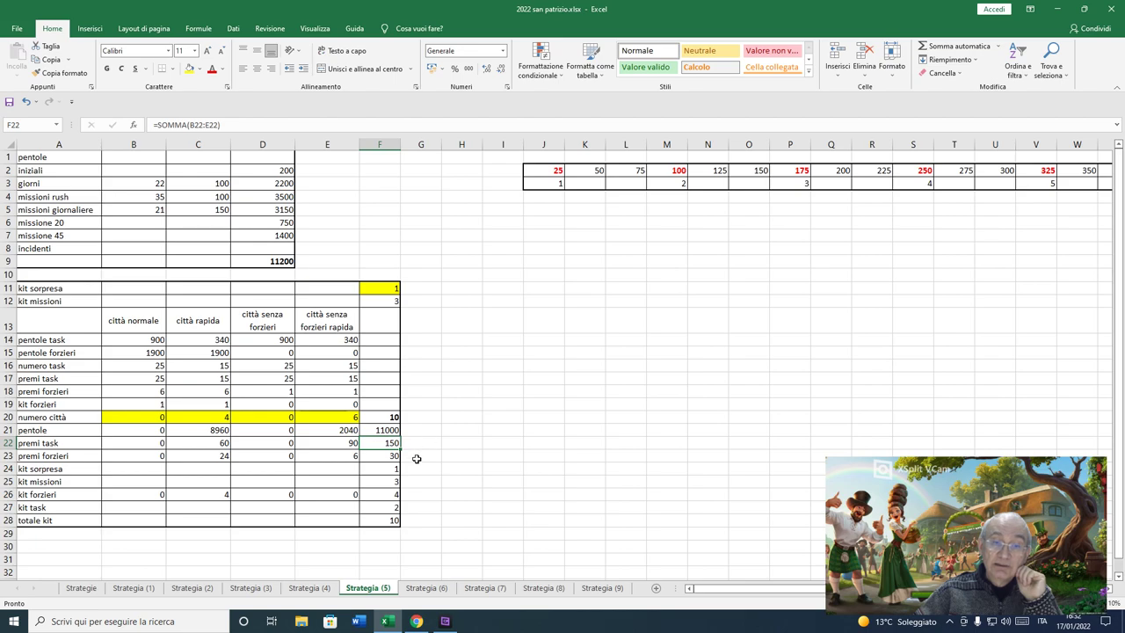
Step: Review the kit breakdown from kit sorpresa to kit task, then the totals for premi task and premi forzieri
left_click(380, 495)
left_click_drag(380, 468, 385, 507)
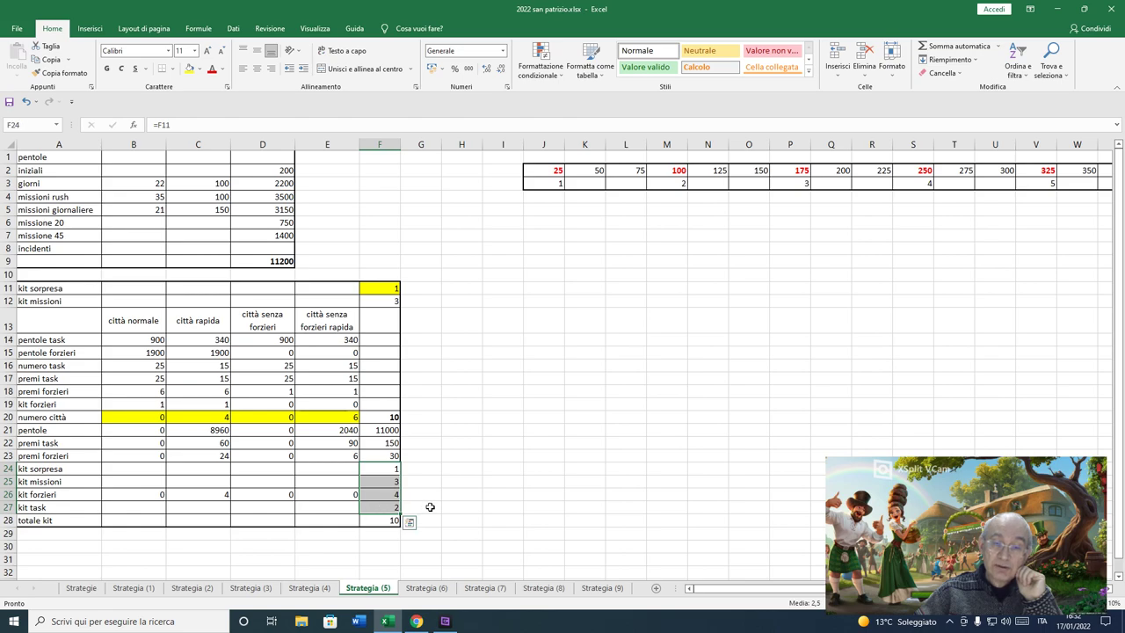
left_click(384, 446)
left_click(390, 454)
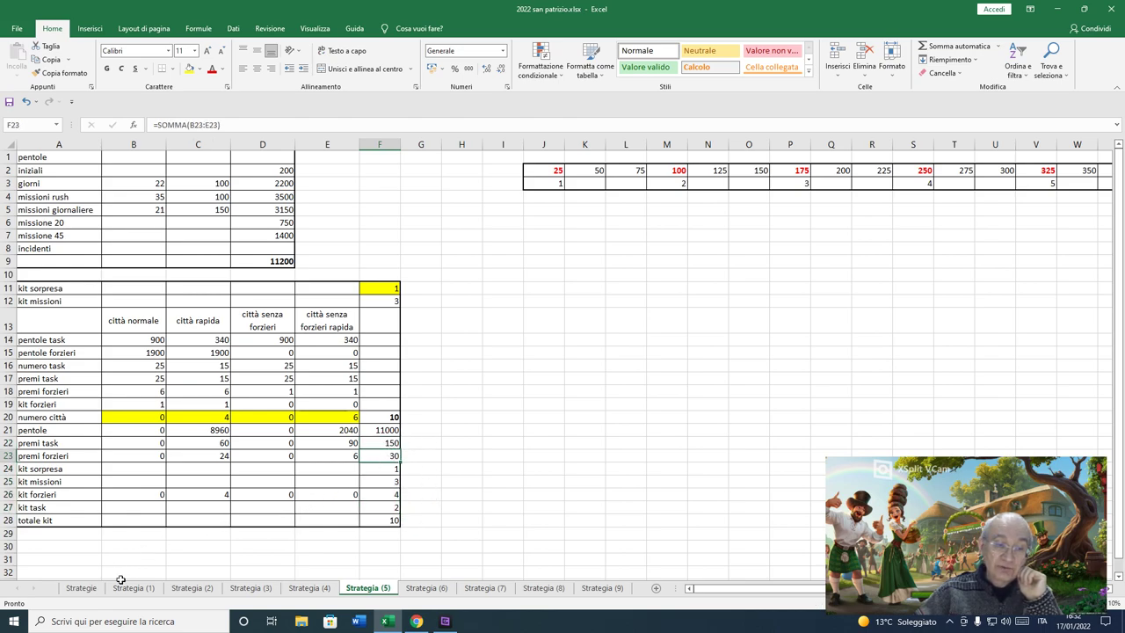
Step: On the Strategie sheet, compare premi task and premi forzieri for Strategia (1), (2) and (5), then review the full Strategia (5) column
left_click(81, 589)
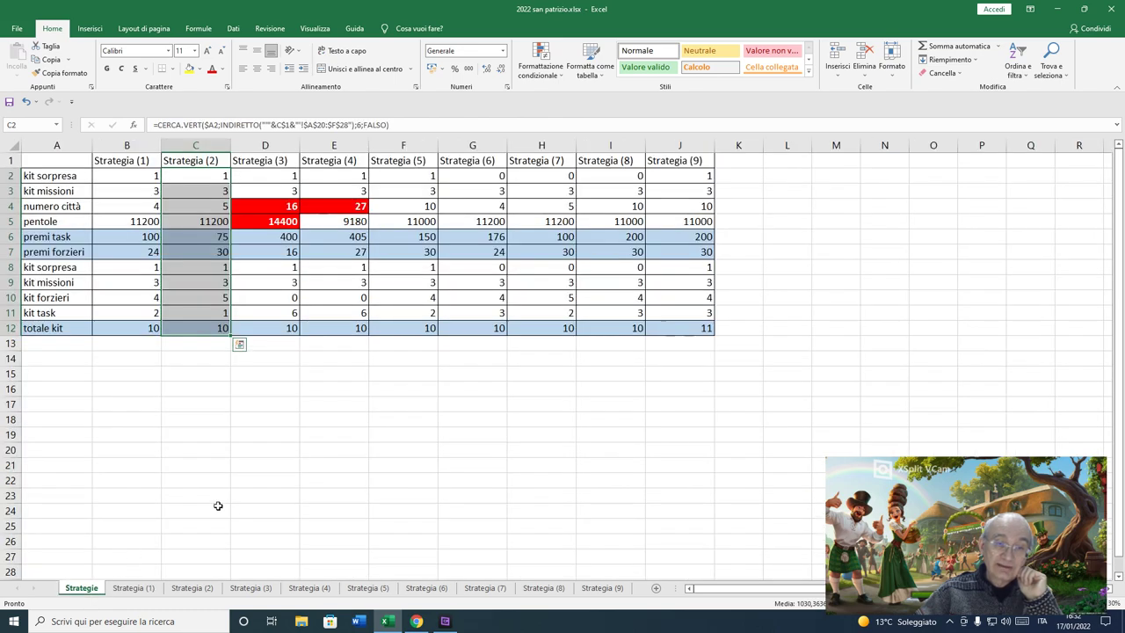
left_click(332, 260)
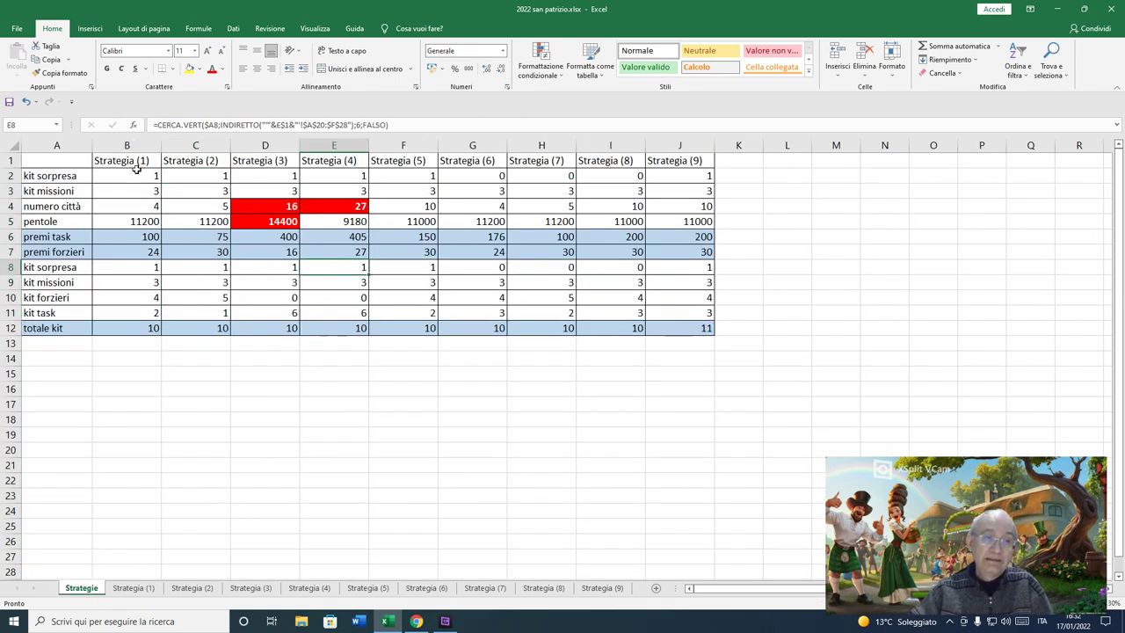
left_click(139, 236)
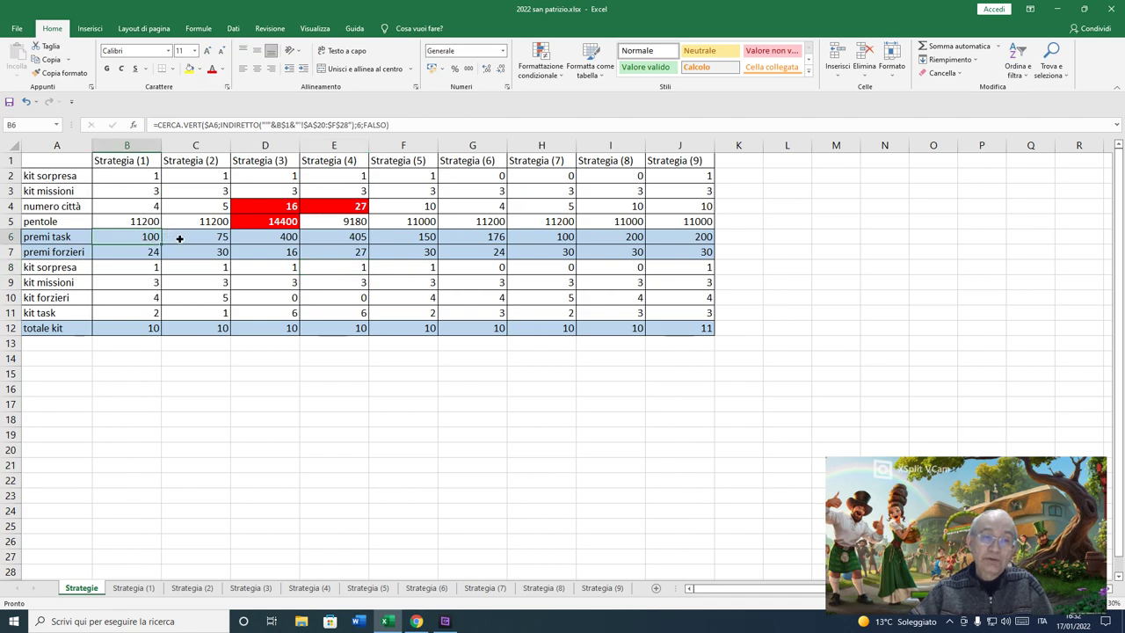
left_click(179, 238)
left_click(393, 236)
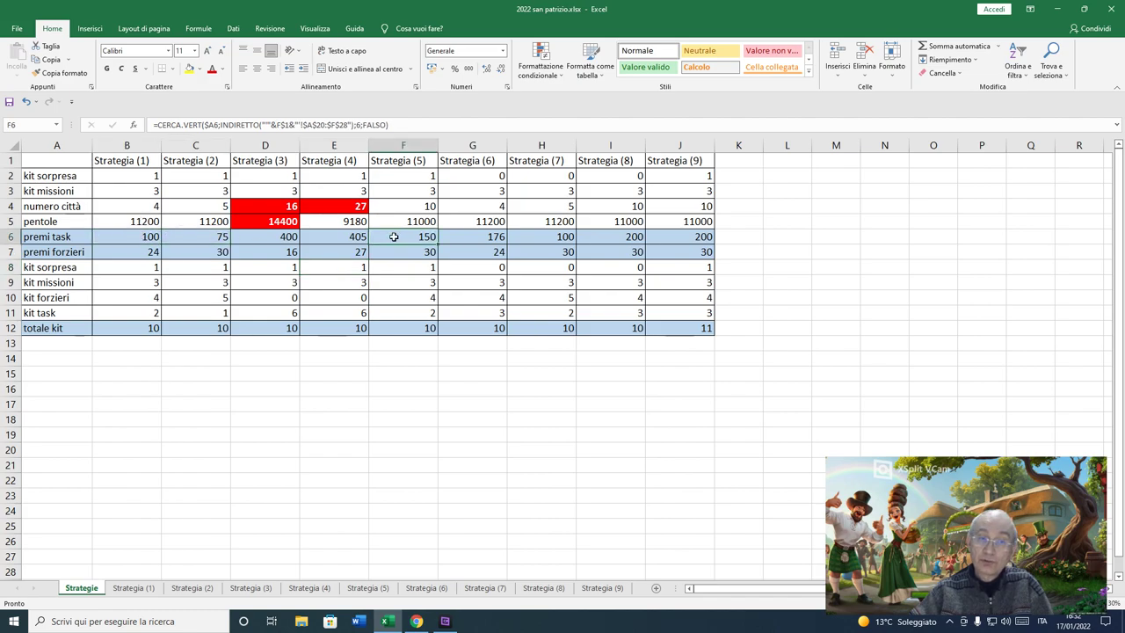
left_click(208, 240)
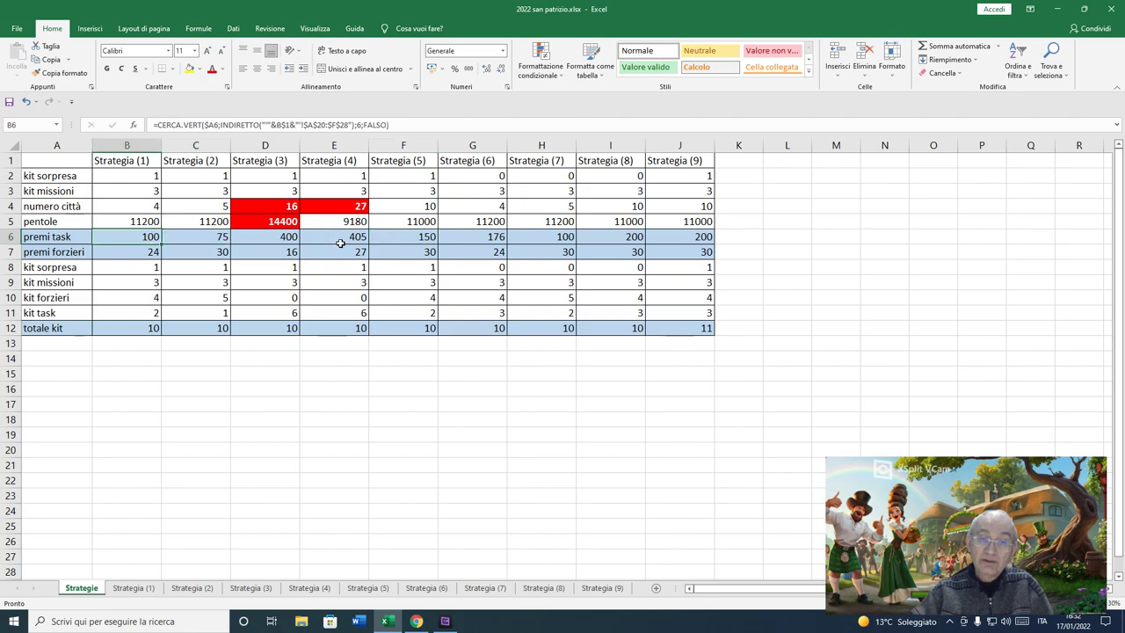
left_click(393, 252)
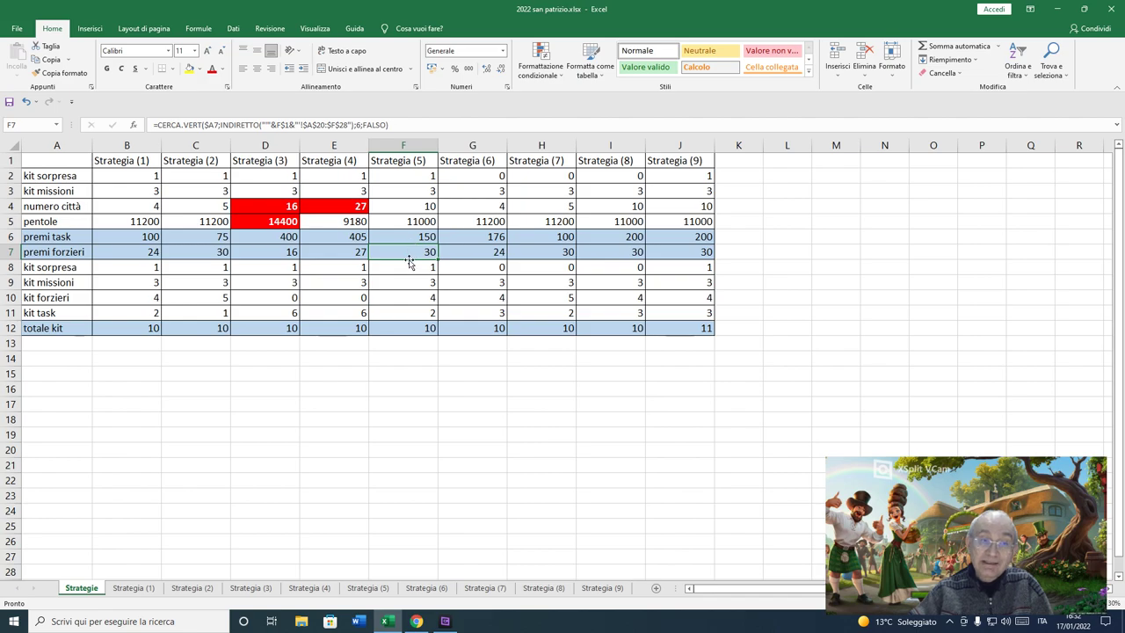
left_click(204, 252)
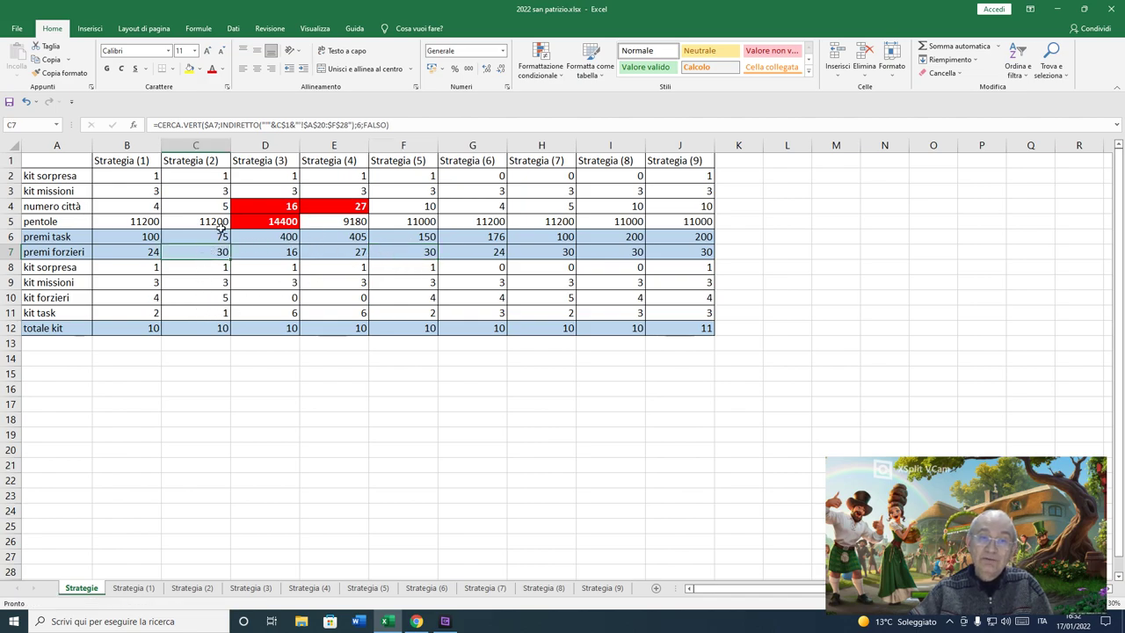
left_click_drag(420, 163, 425, 326)
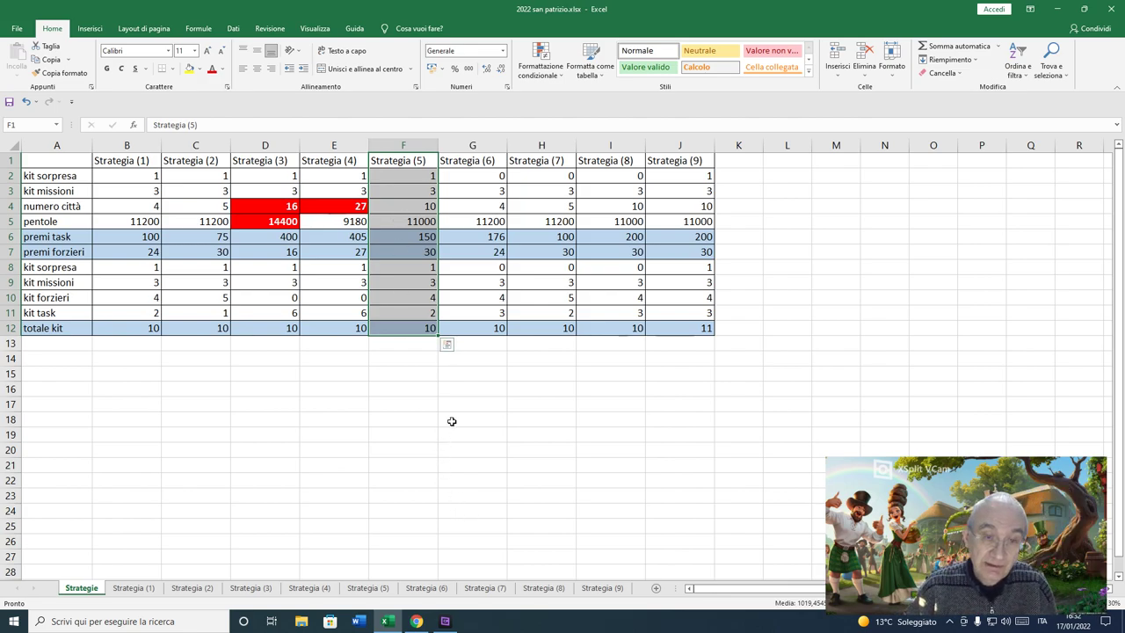
Step: Back on the Strategia (5) sheet, recheck città rapida's numero città and task figures, città senza forzieri rapida's pentole and total premi forzieri
left_click(367, 587)
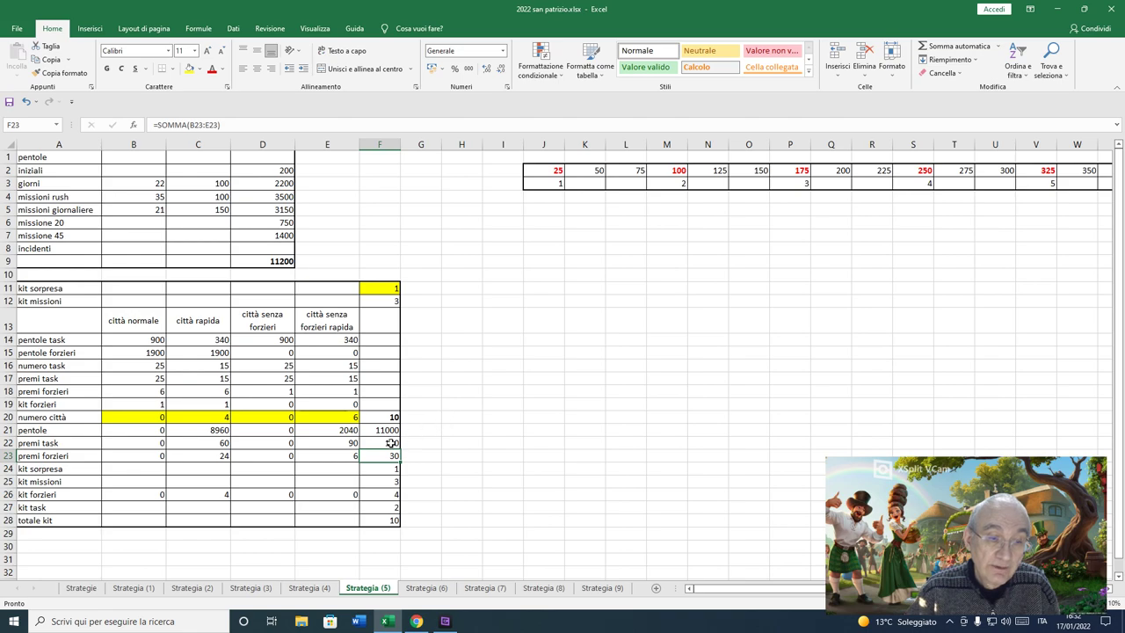
left_click(215, 419)
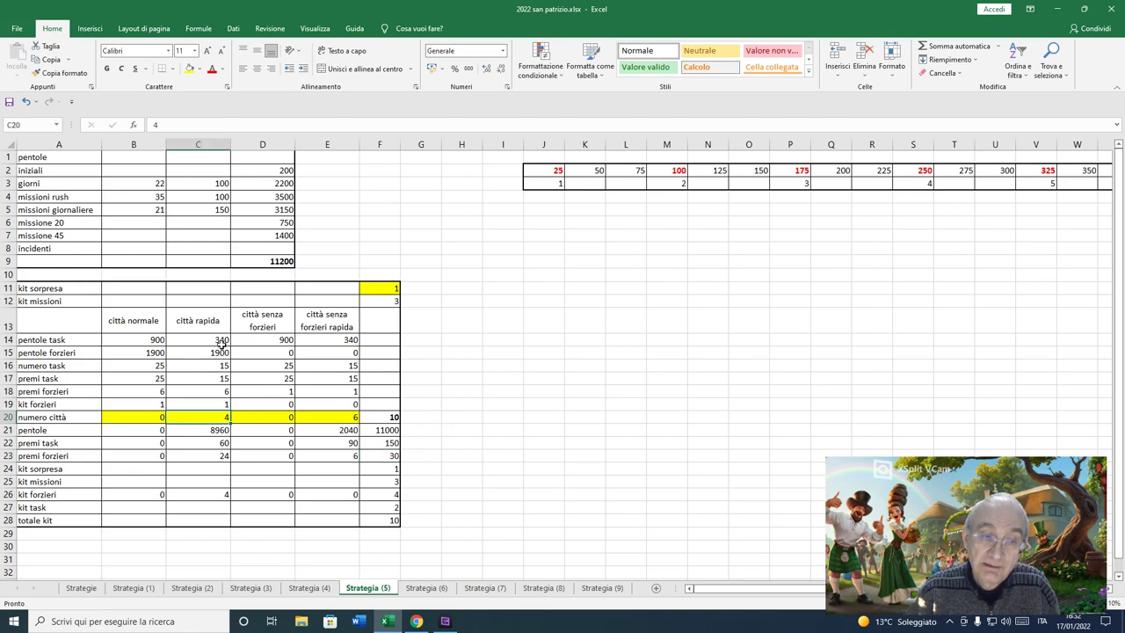
left_click(221, 342)
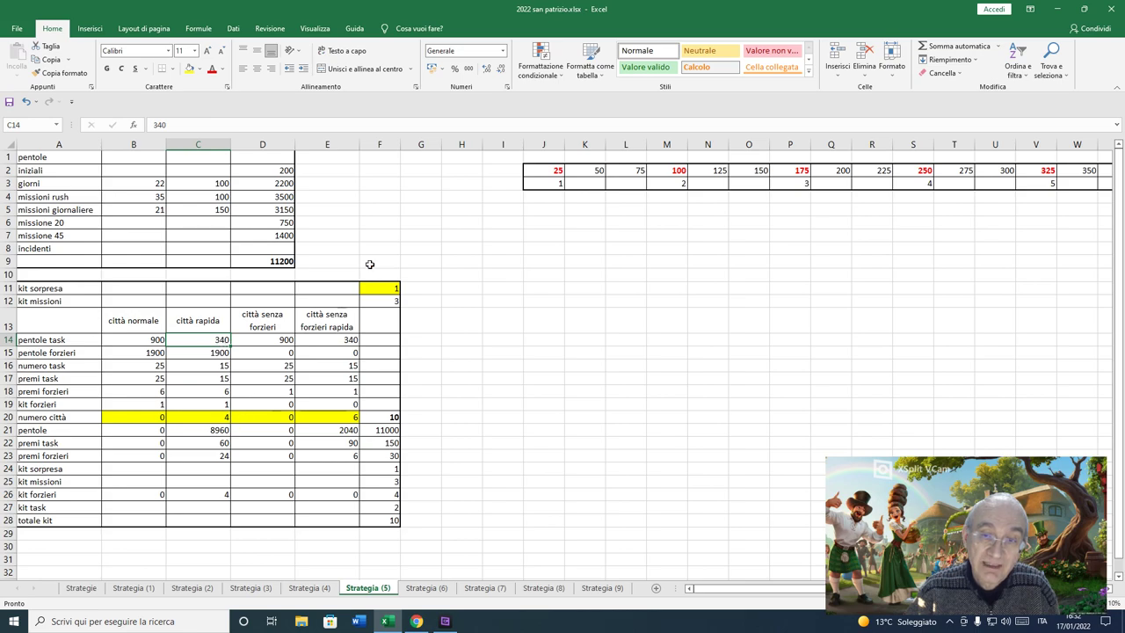
left_click(204, 367)
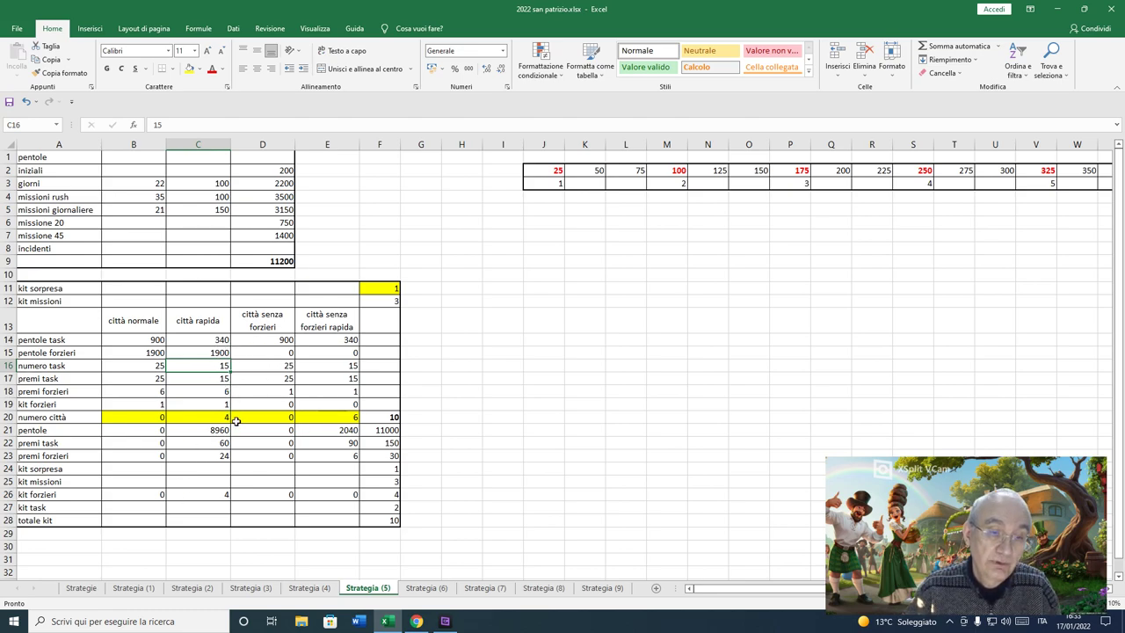
left_click(331, 423)
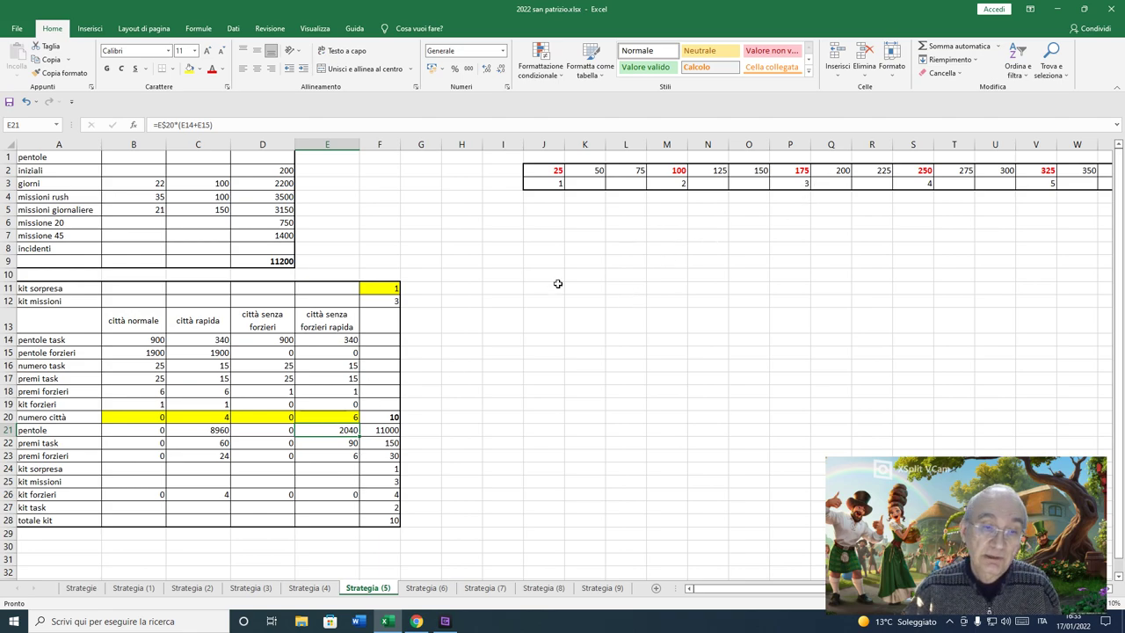
left_click(385, 456)
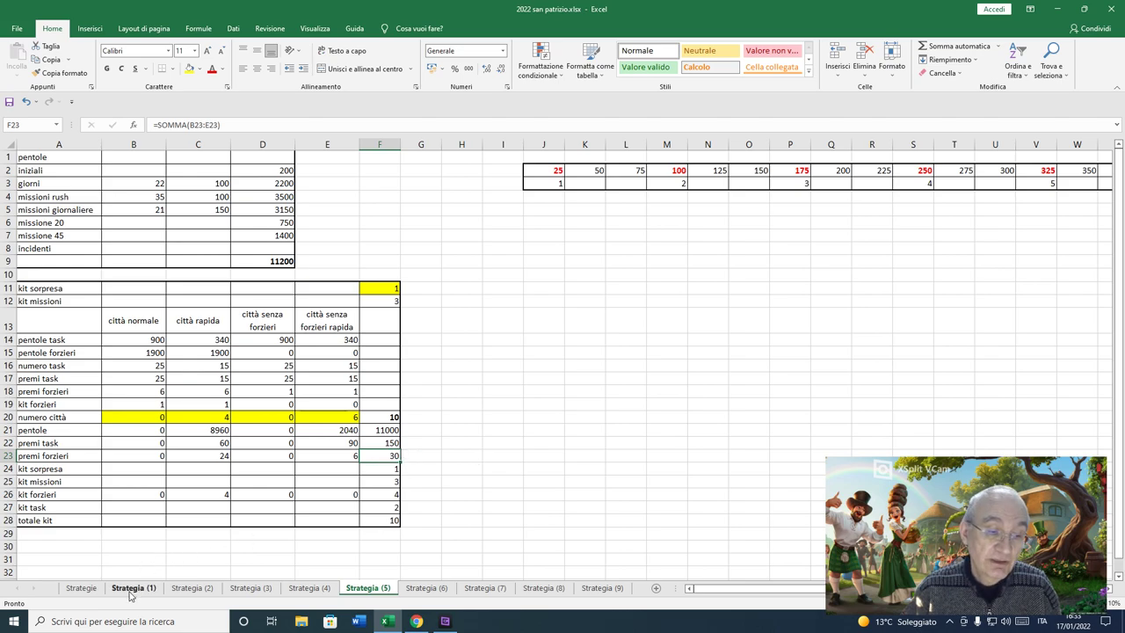
Step: Consult the Strategie summary again, then compare numero città and pentole task of the two rapid city types on Strategia (5)
left_click(81, 587)
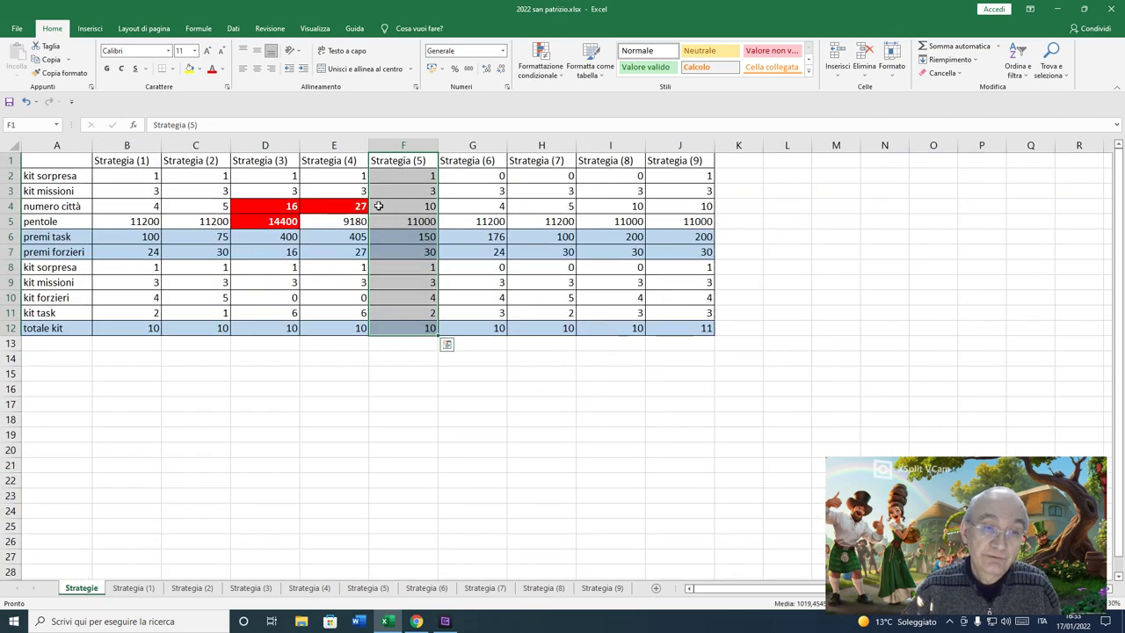
left_click(368, 587)
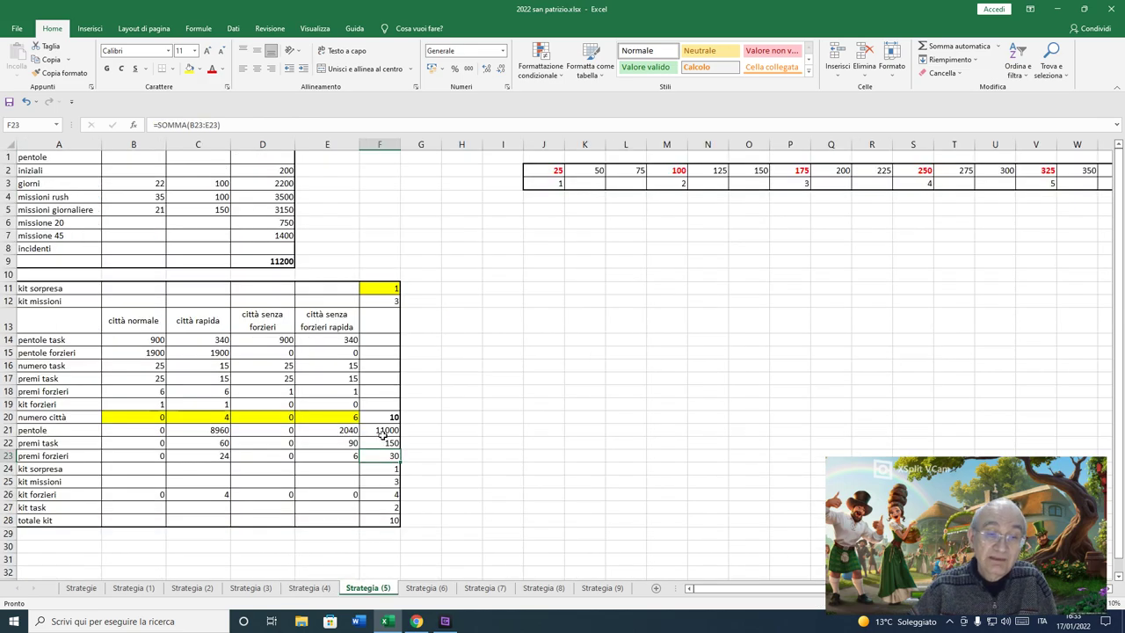
left_click(206, 426)
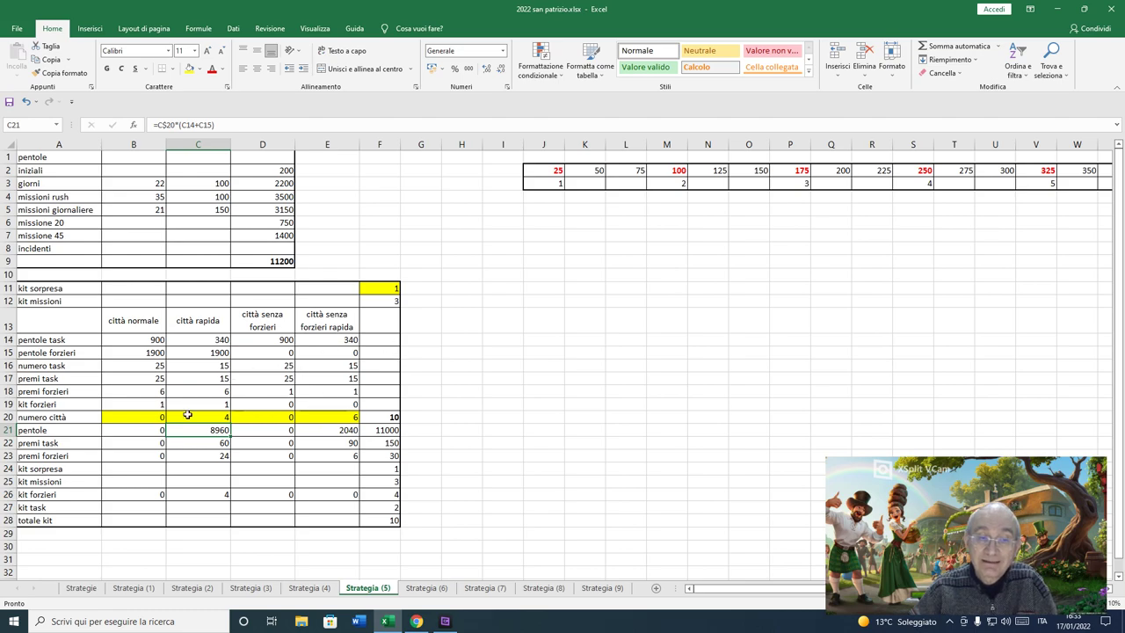
left_click(315, 418)
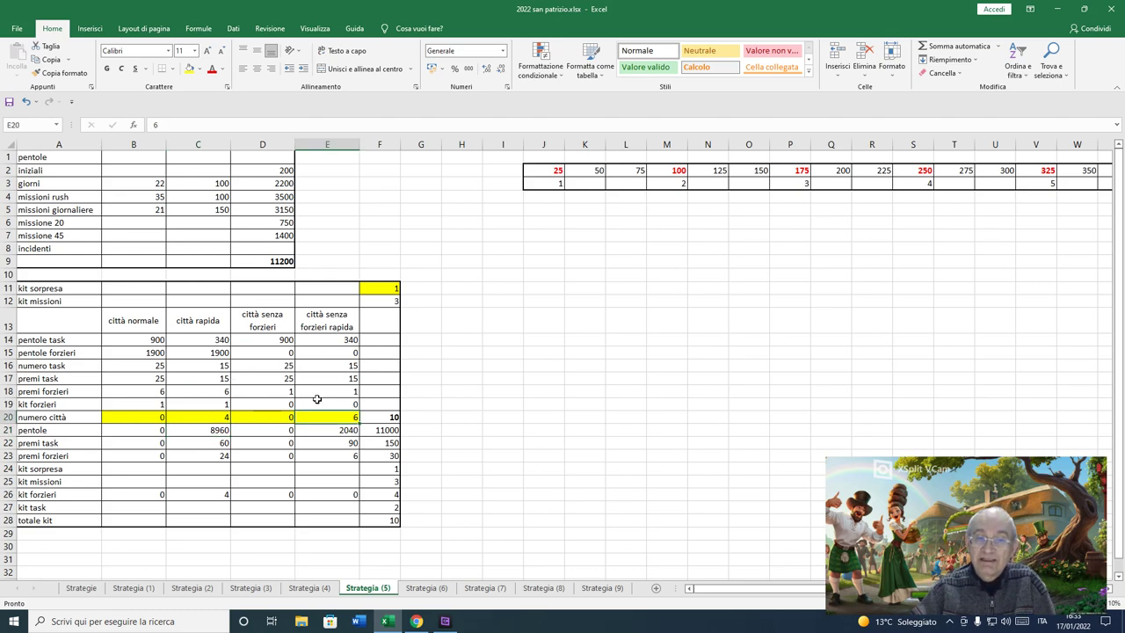
left_click(216, 419)
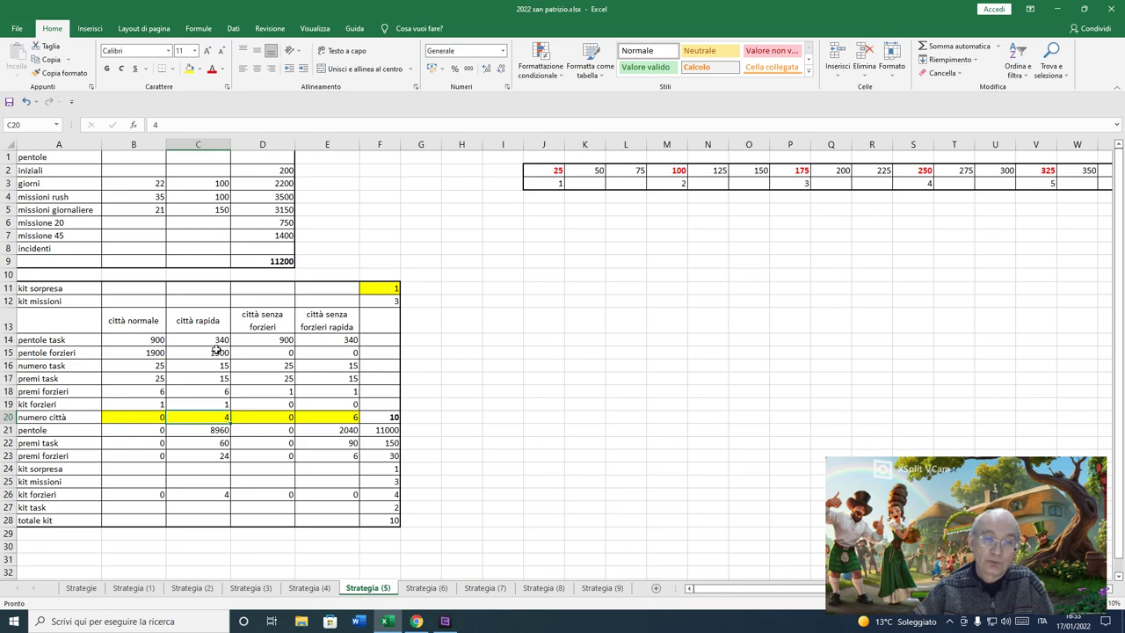
left_click(340, 342)
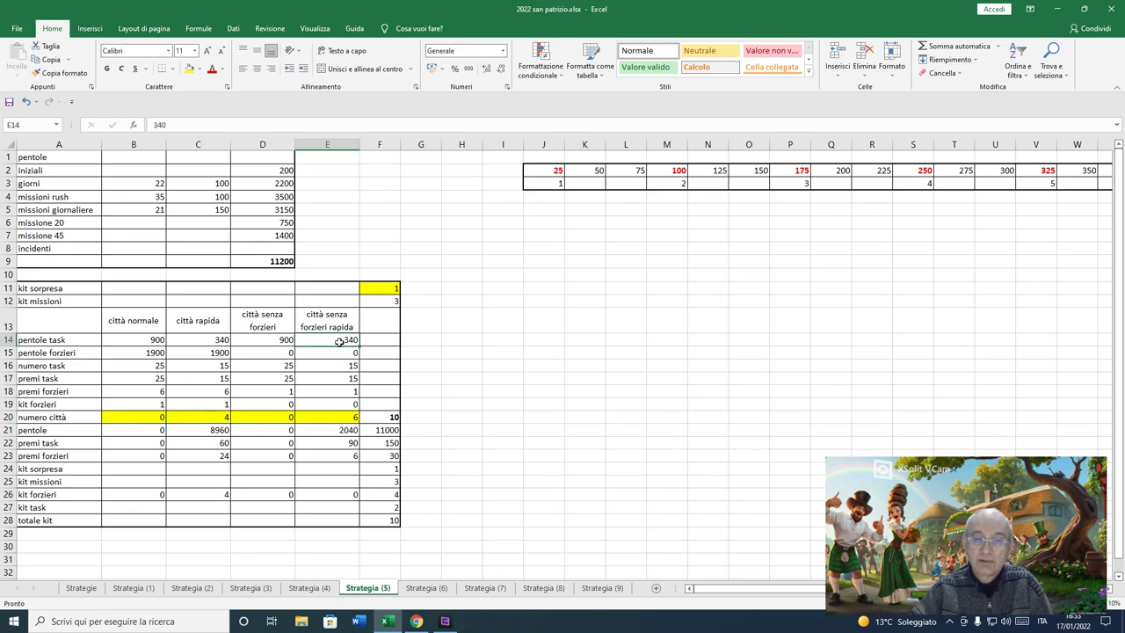
left_click(190, 344)
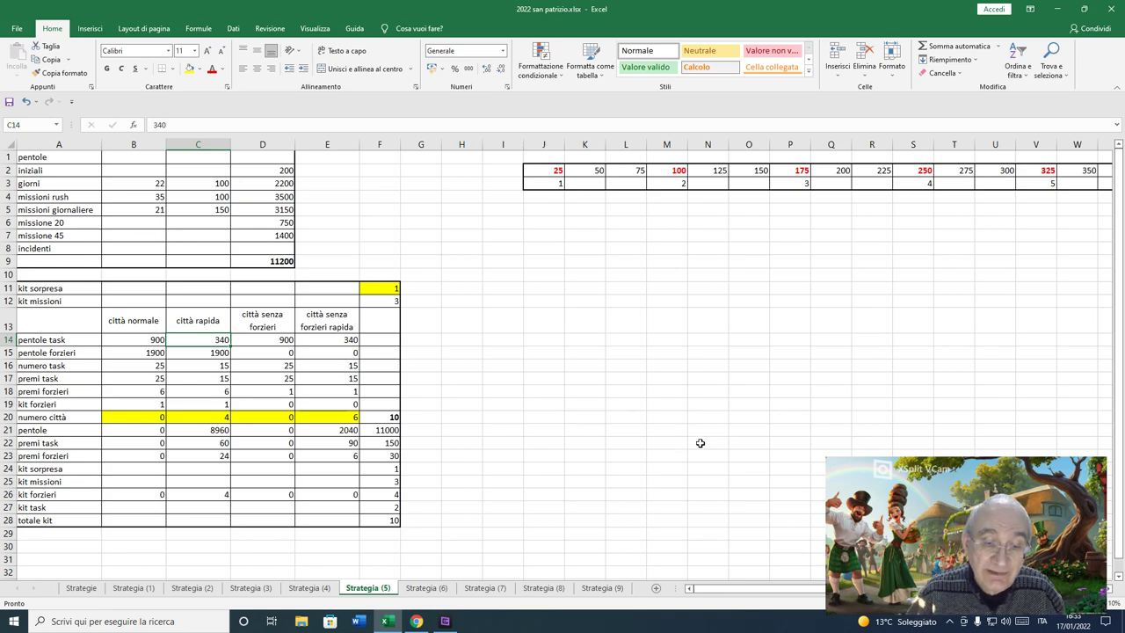
Step: Switch to Forge of Empires in Chrome, enable MAX upgrades in the St. Patrick's Day Event and upgrade the ship
left_click(417, 622)
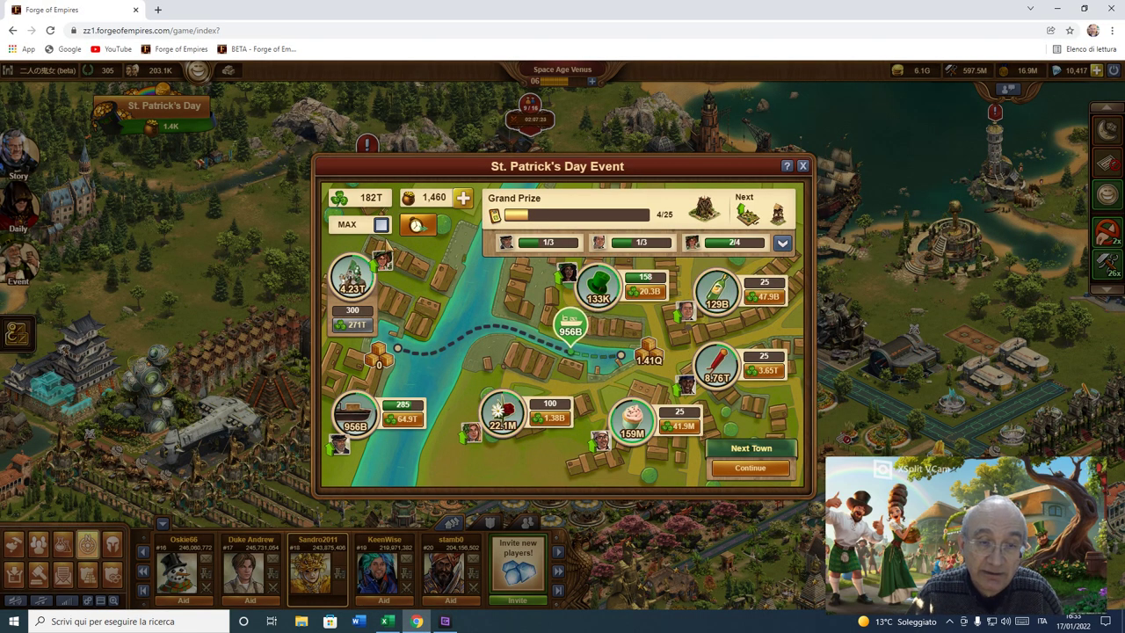
left_click(381, 224)
left_click(408, 418)
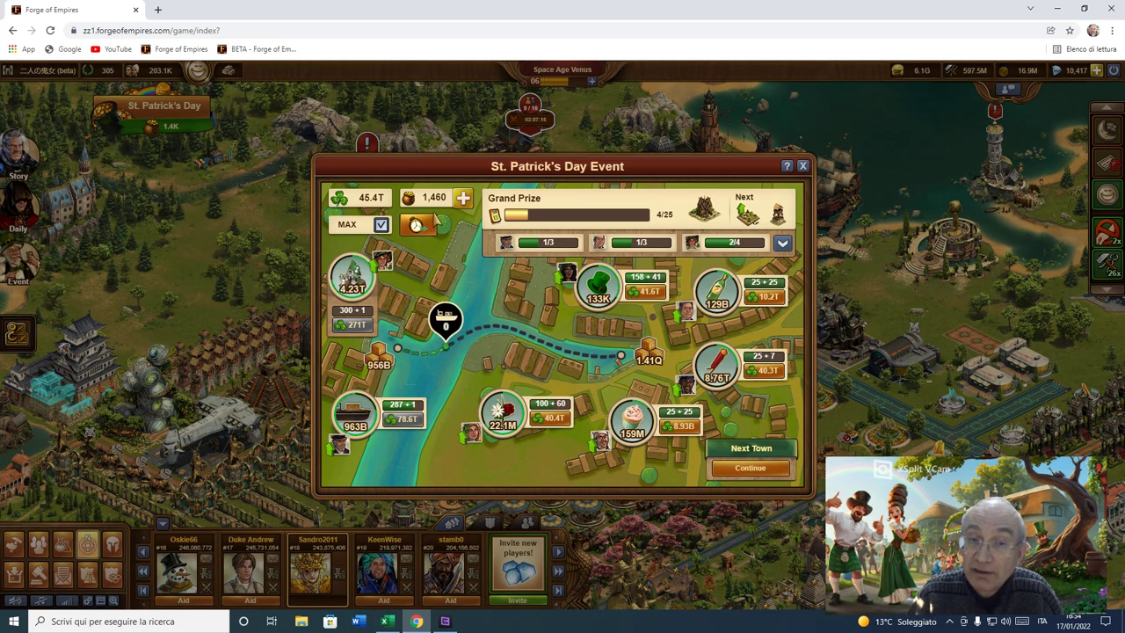
Step: Switch to the Excel workbook and recheck pentole forzieri, numero città and pentole task of the rapid city types on Strategia (5)
mouse_move(436, 222)
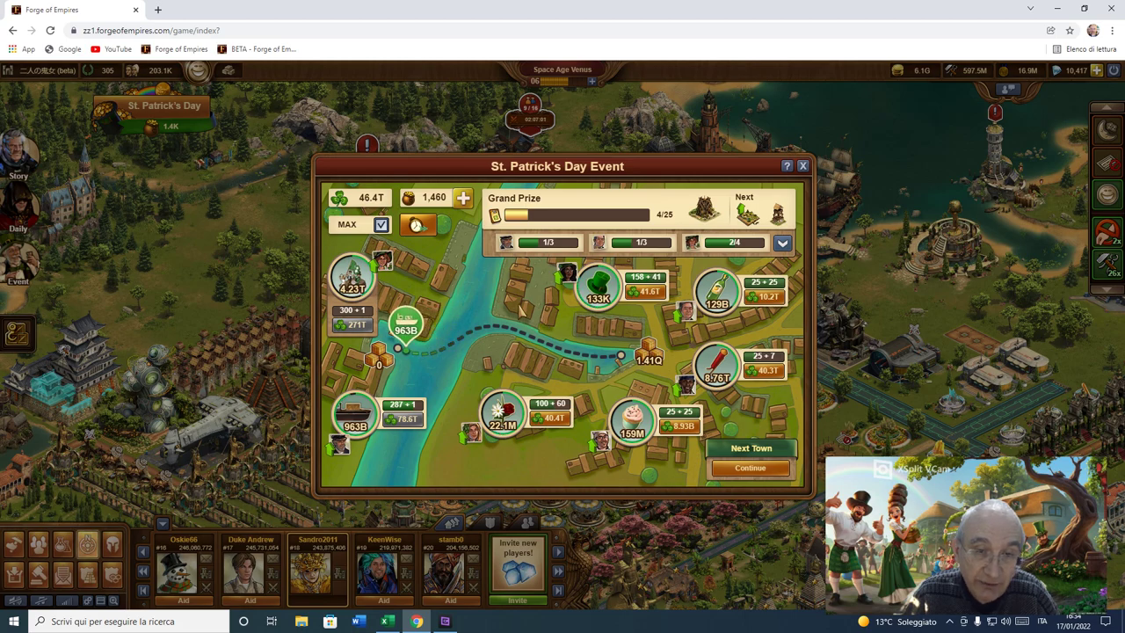
left_click(386, 621)
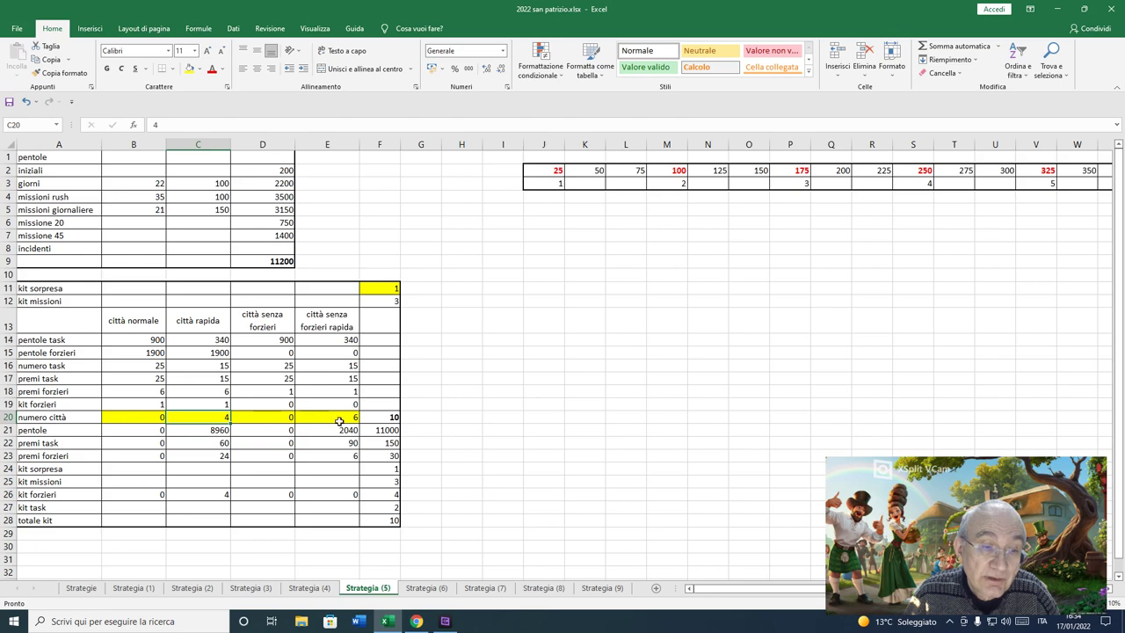
left_click(205, 353)
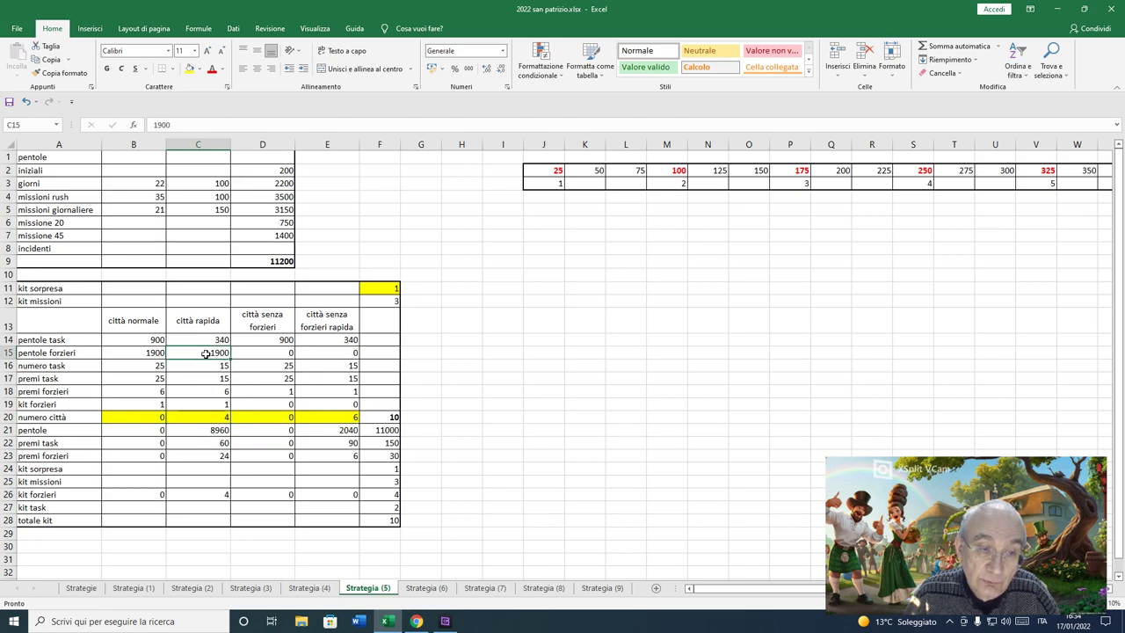
left_click(343, 418)
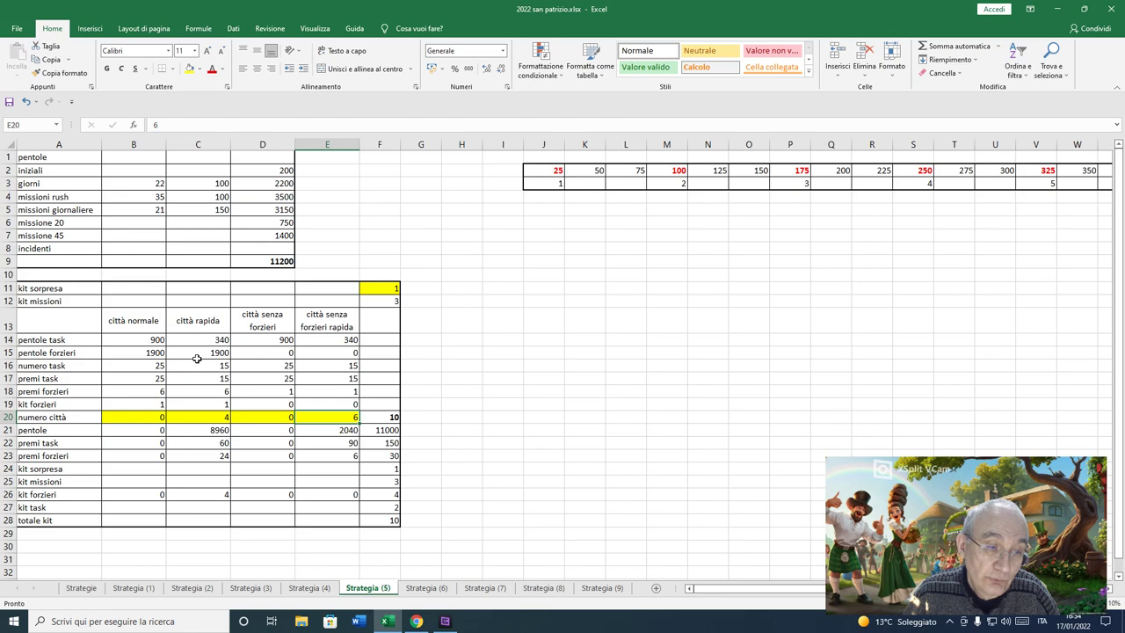
left_click(222, 341)
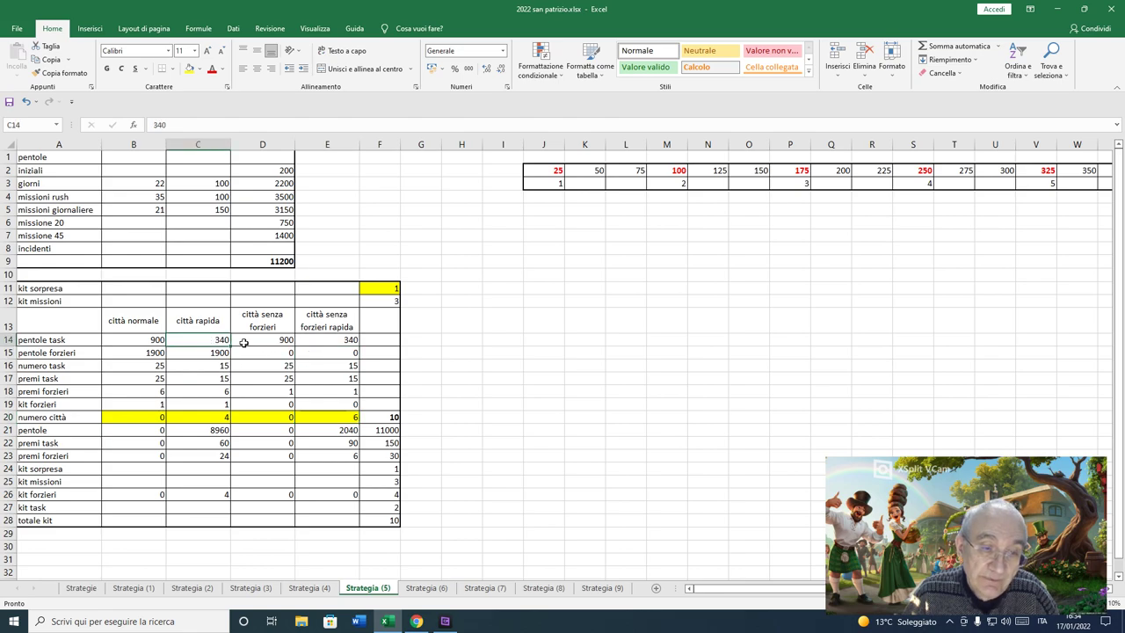
left_click(334, 339)
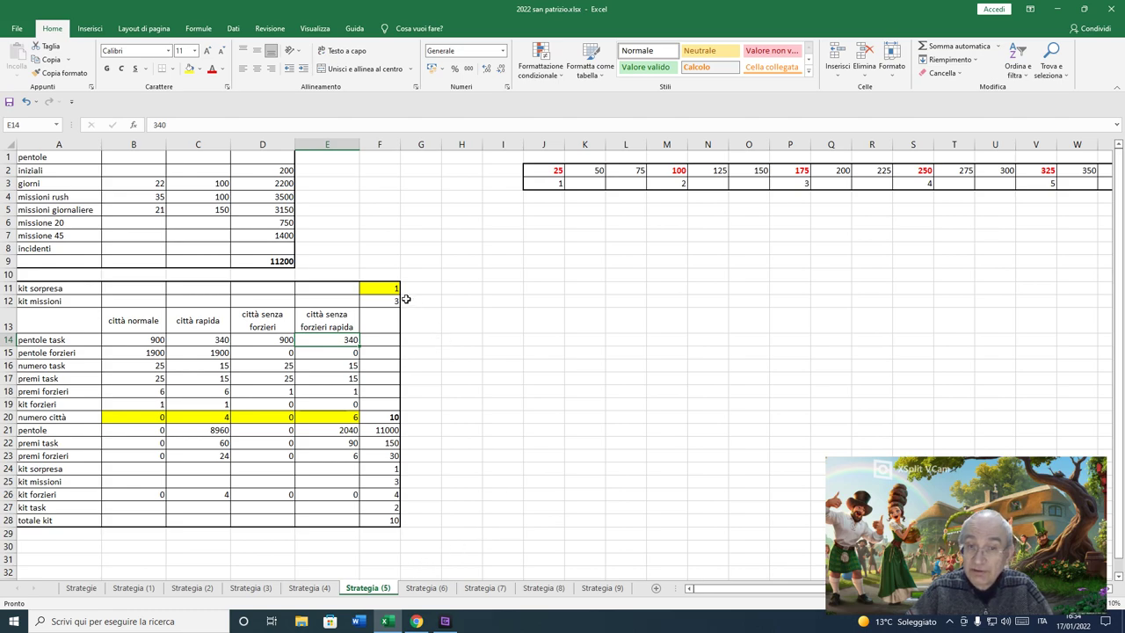
left_click_drag(453, 318, 492, 321)
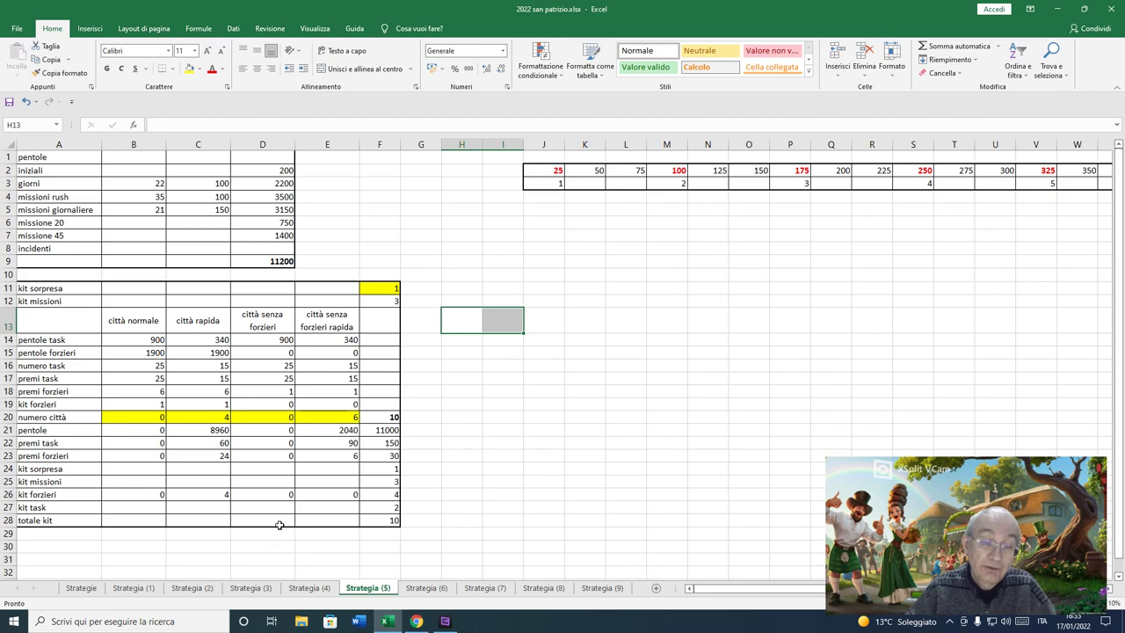
Step: On Strategia (6), examine kit sorpresa, totale kit and the città normale column, including its pentole and numero task figures
left_click(411, 591)
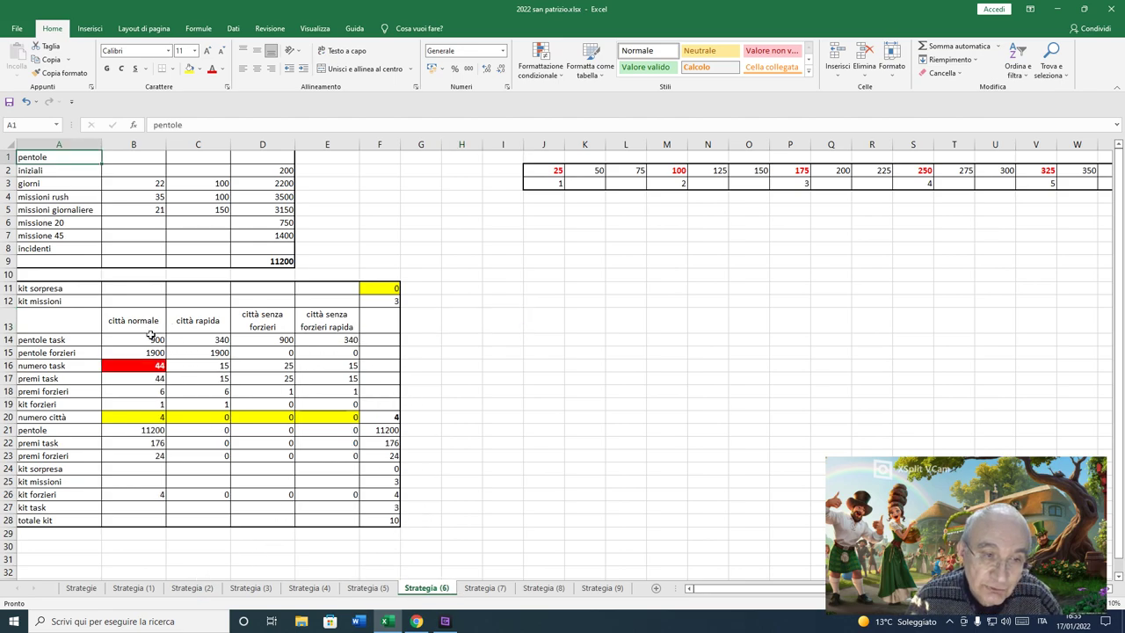
left_click(385, 287)
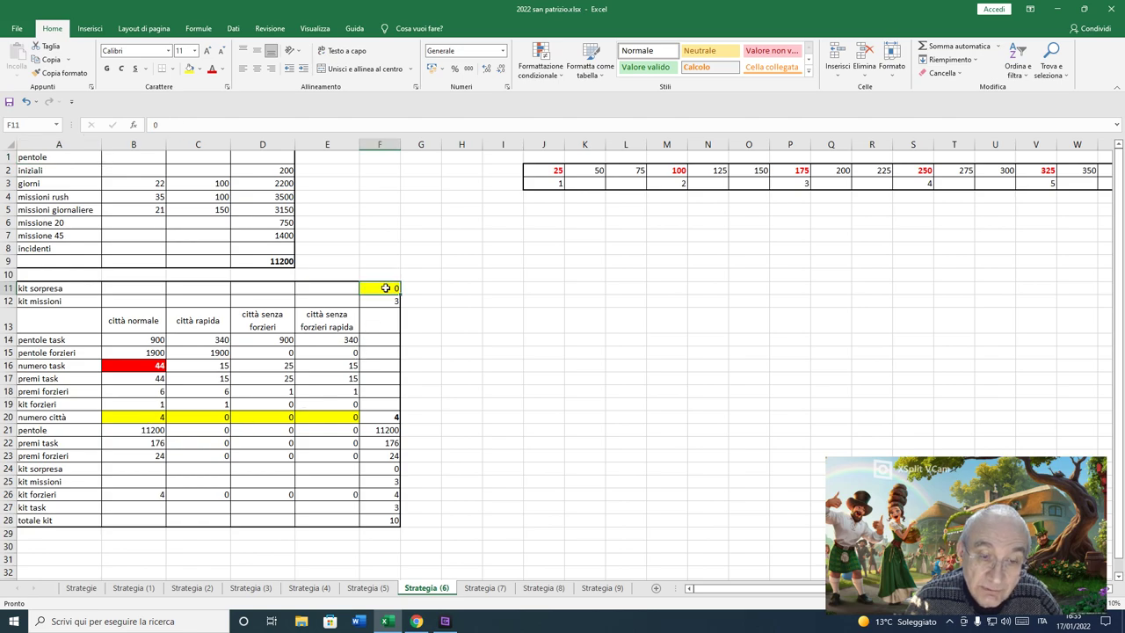
left_click(378, 520)
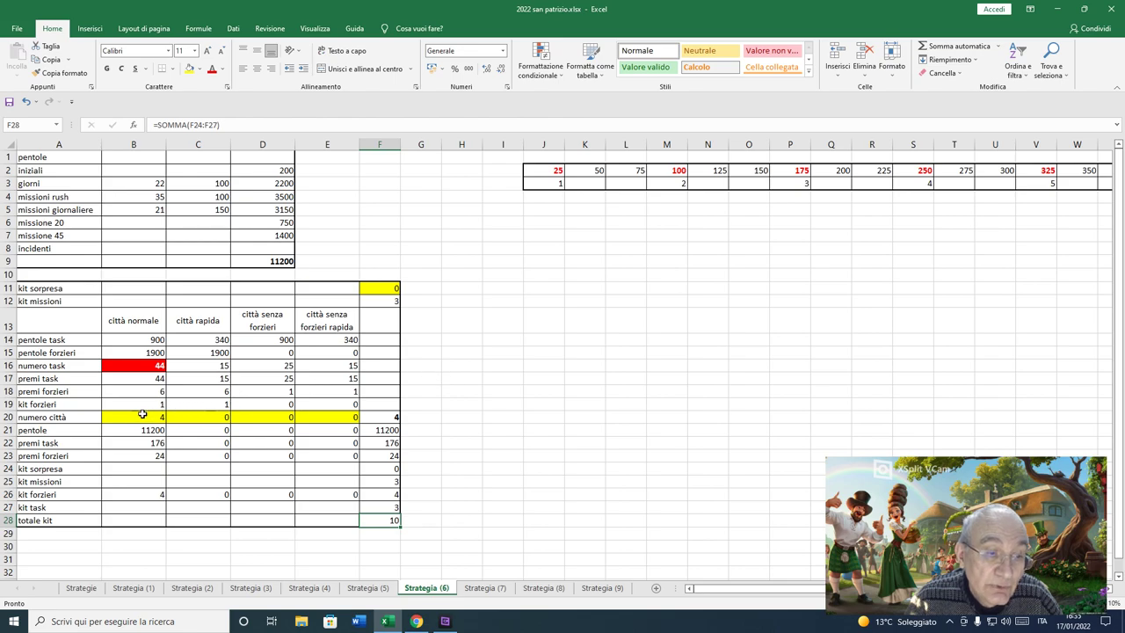
left_click(150, 354)
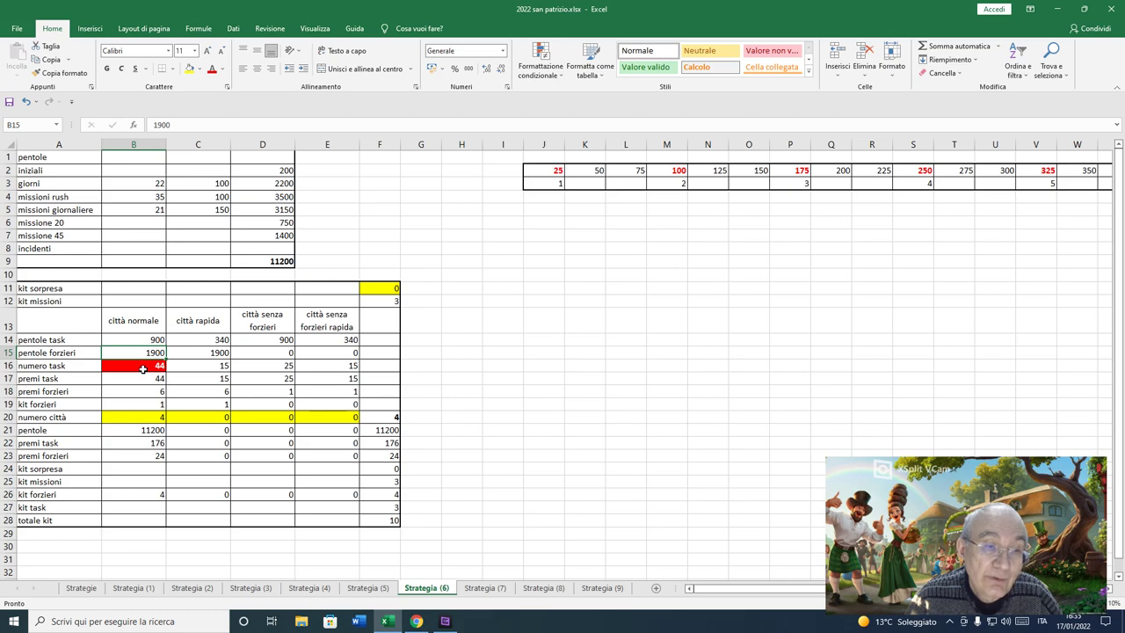
left_click(145, 364)
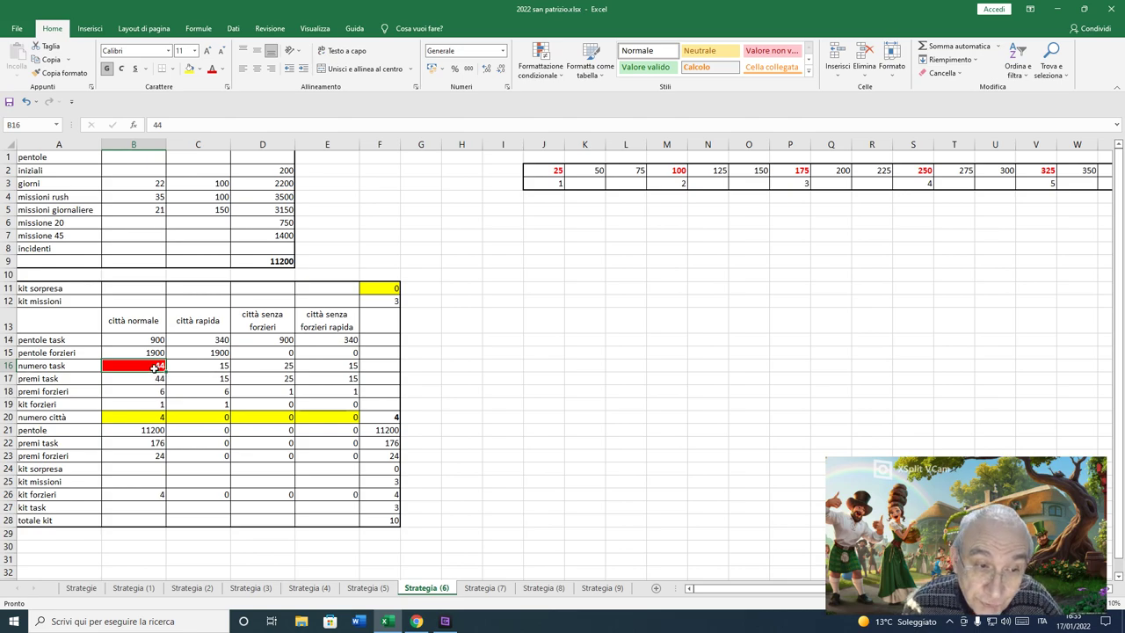
left_click(138, 343)
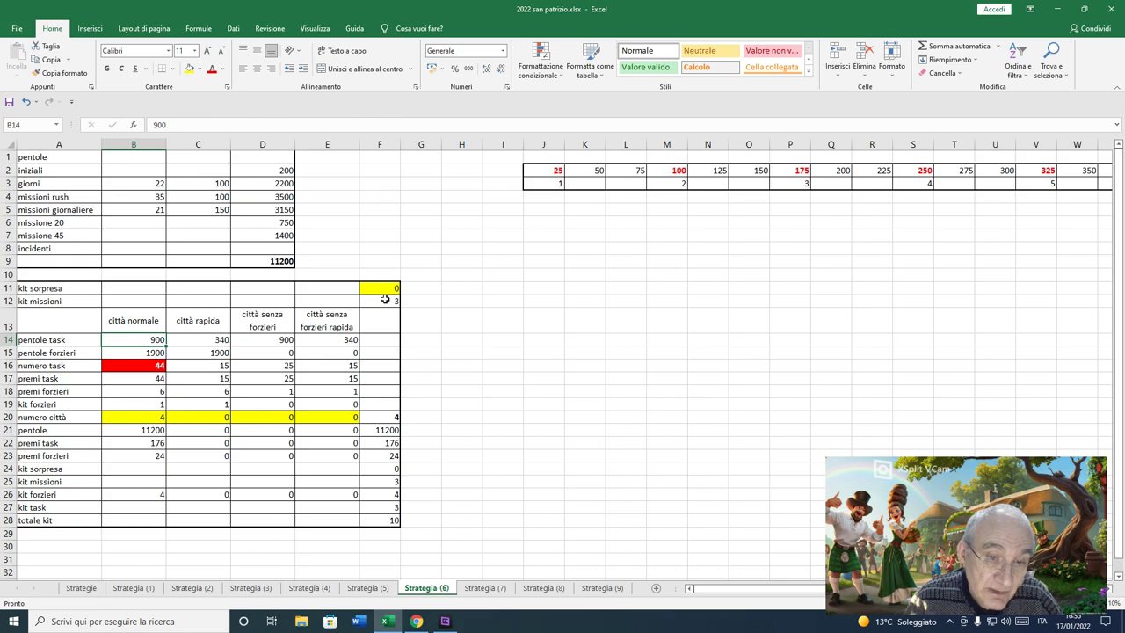
mouse_move(150, 303)
left_mouse_down()
mouse_move(139, 370)
mouse_move(145, 523)
left_mouse_up()
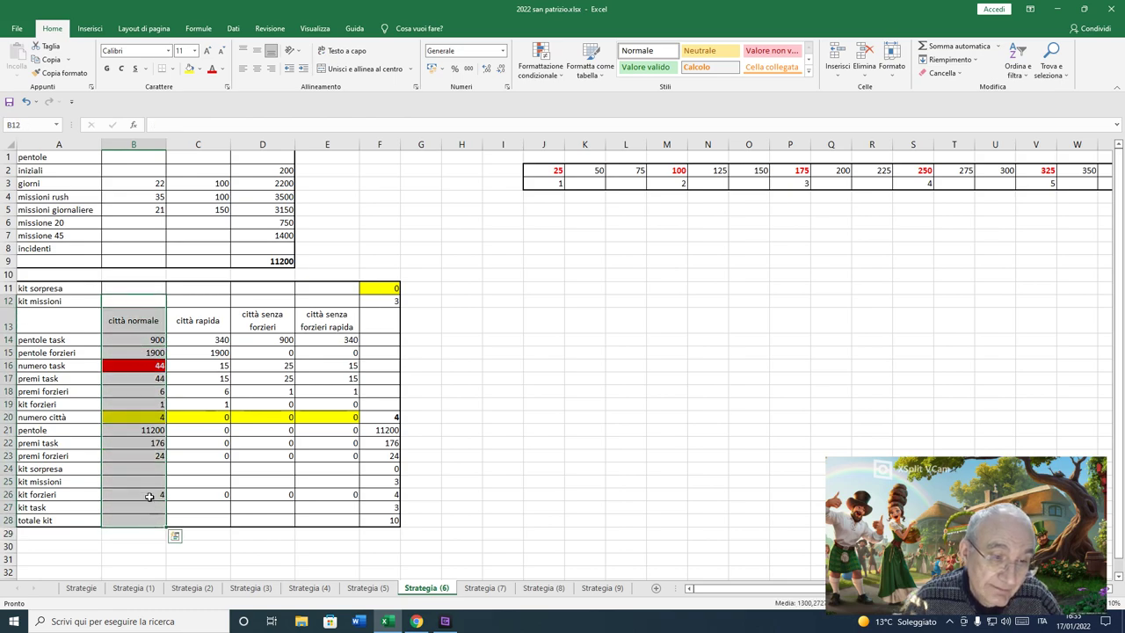
Step: Check Strategia (6)'s numero città on the Strategie summary, then recheck città normale's numero task on the Strategia (6) sheet
left_click(81, 587)
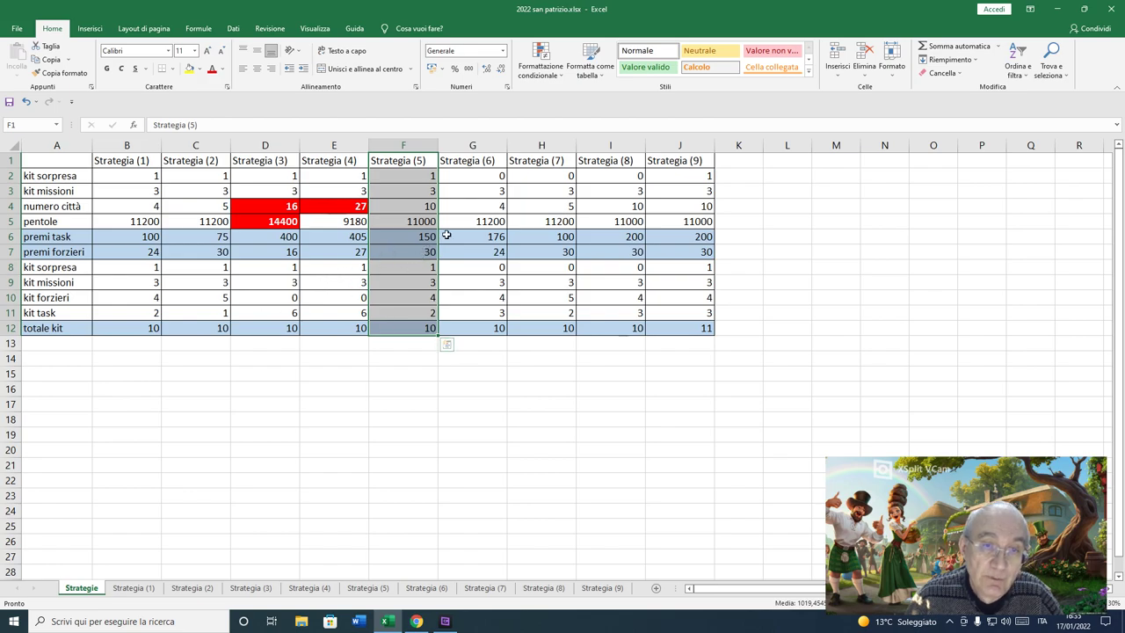
left_click(515, 219)
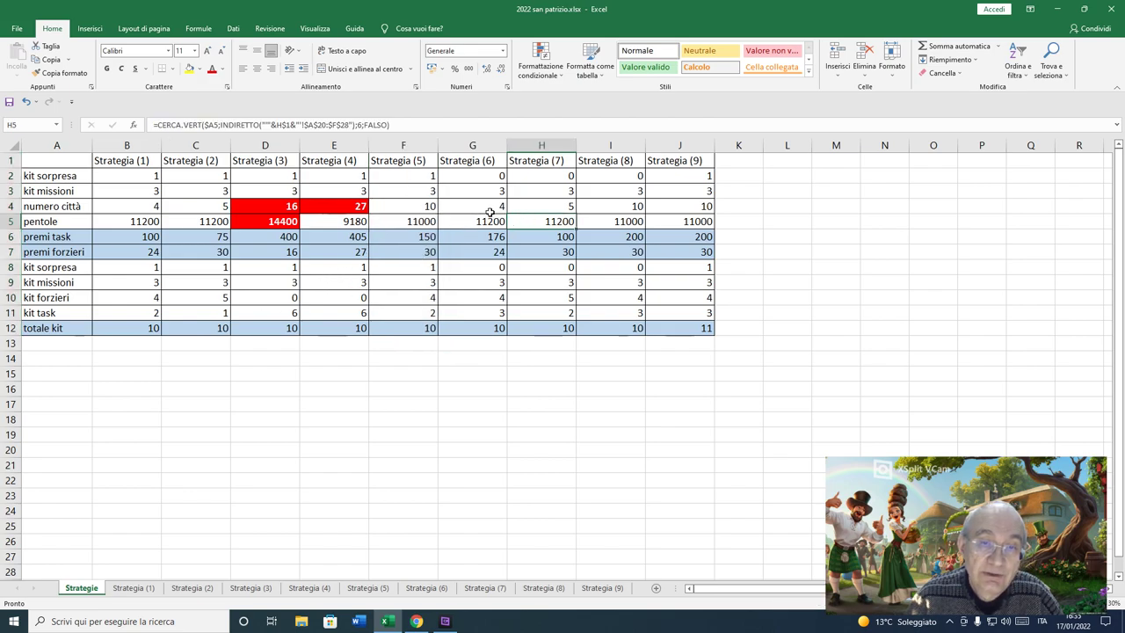
left_click(491, 212)
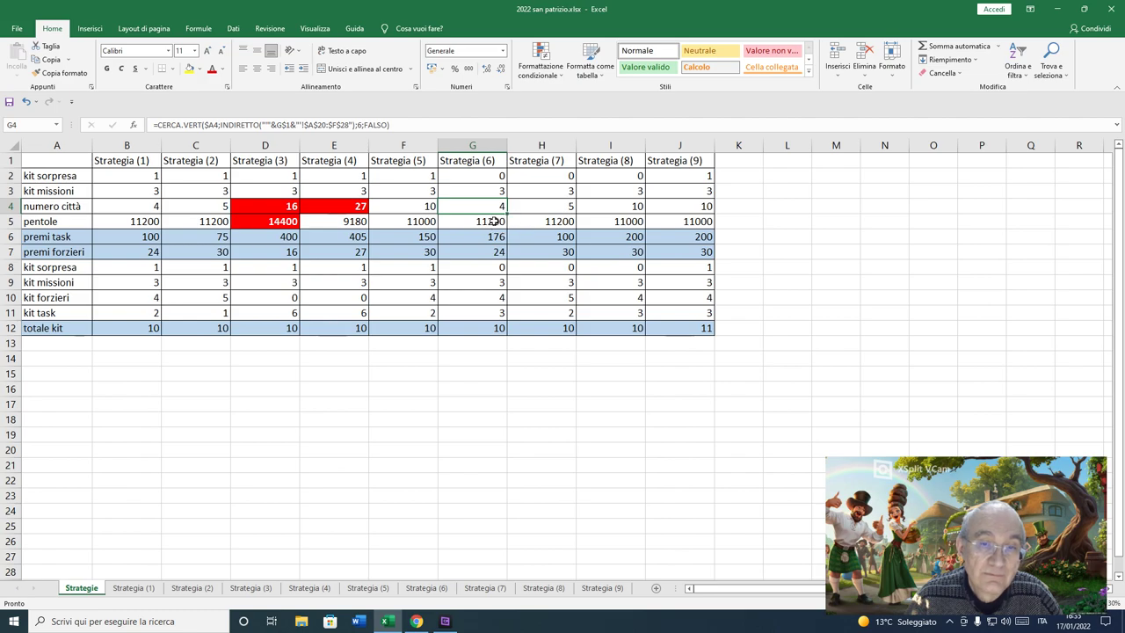
left_click(427, 590)
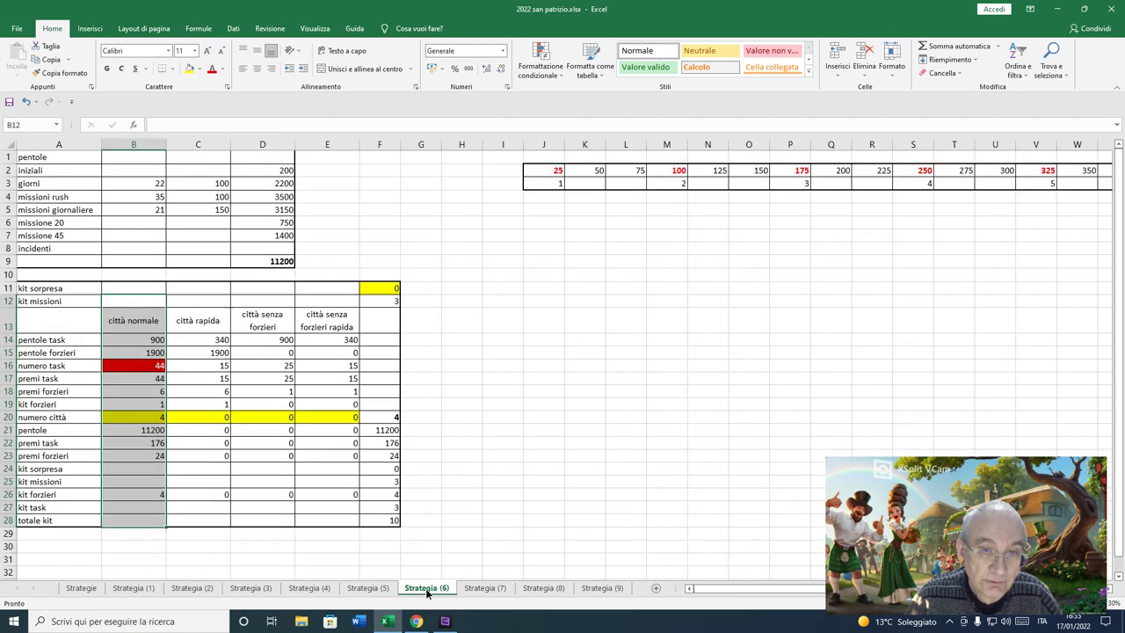
left_click(156, 367)
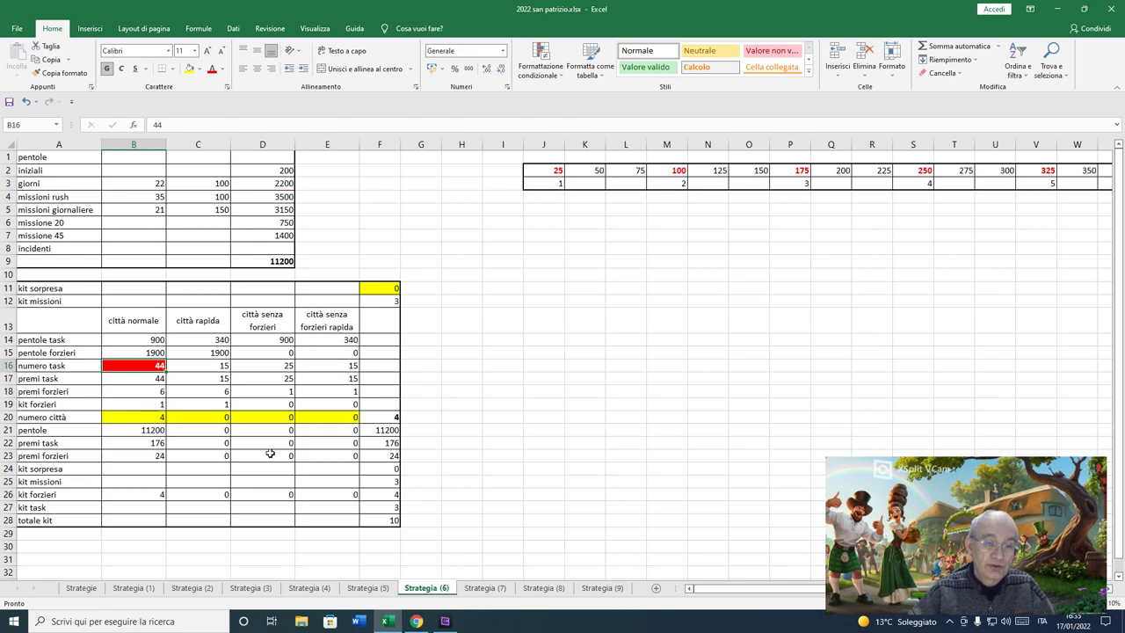
Step: Compare città rapida's figures on Strategia (7) with its numero task on Strategia (2), and check the 25 and 100 task prize thresholds
left_click(485, 588)
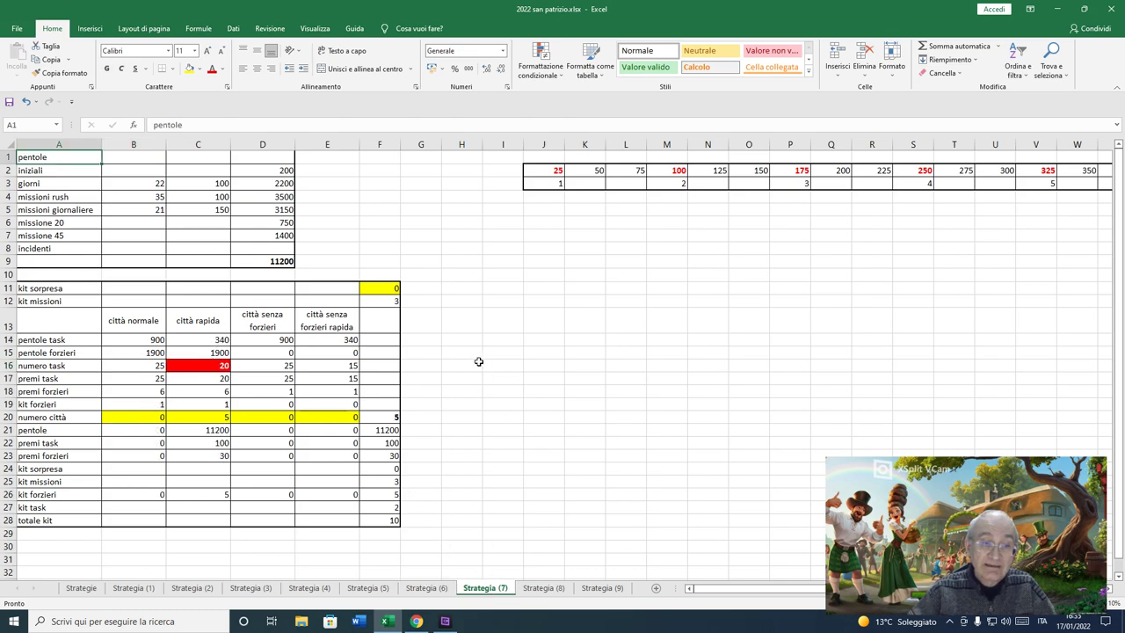
left_click(206, 343)
left_click(208, 421)
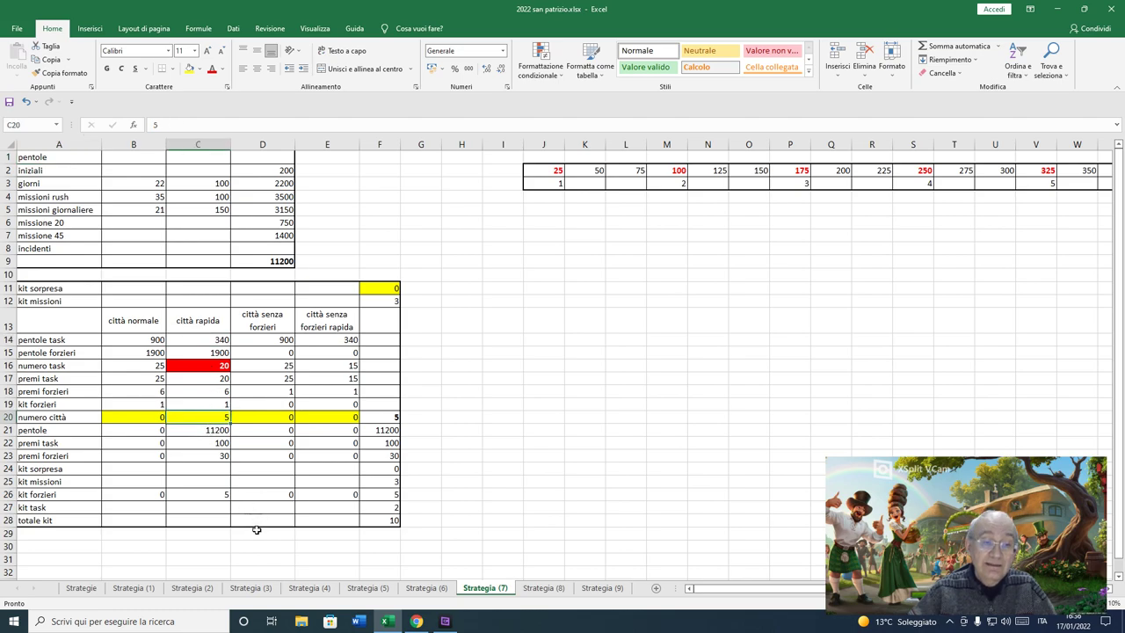
left_click(193, 588)
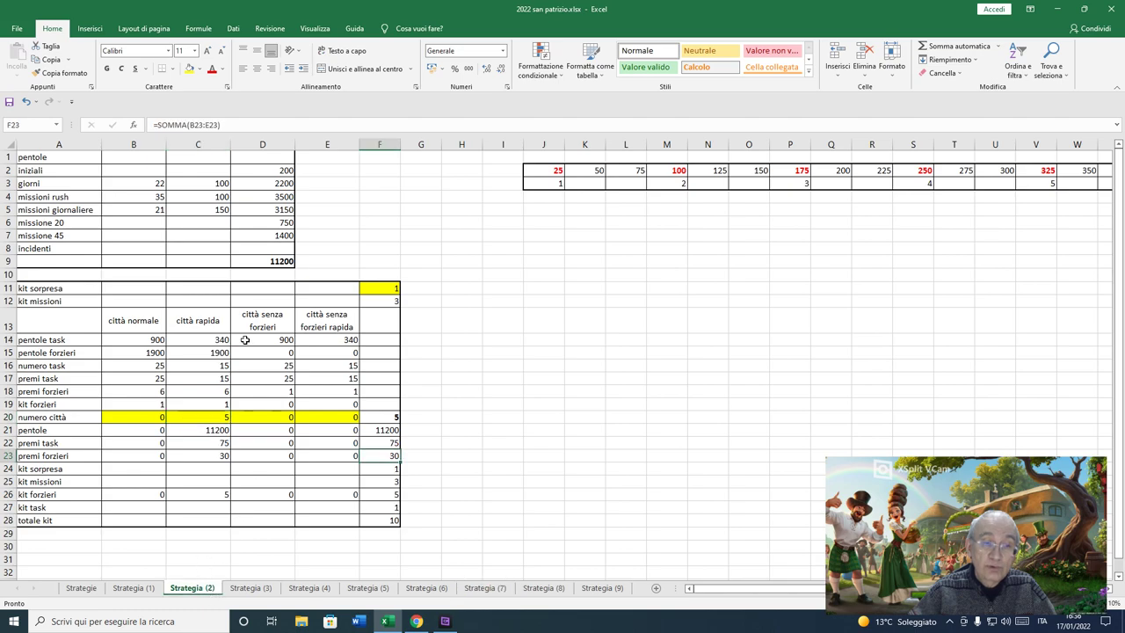
left_click(216, 370)
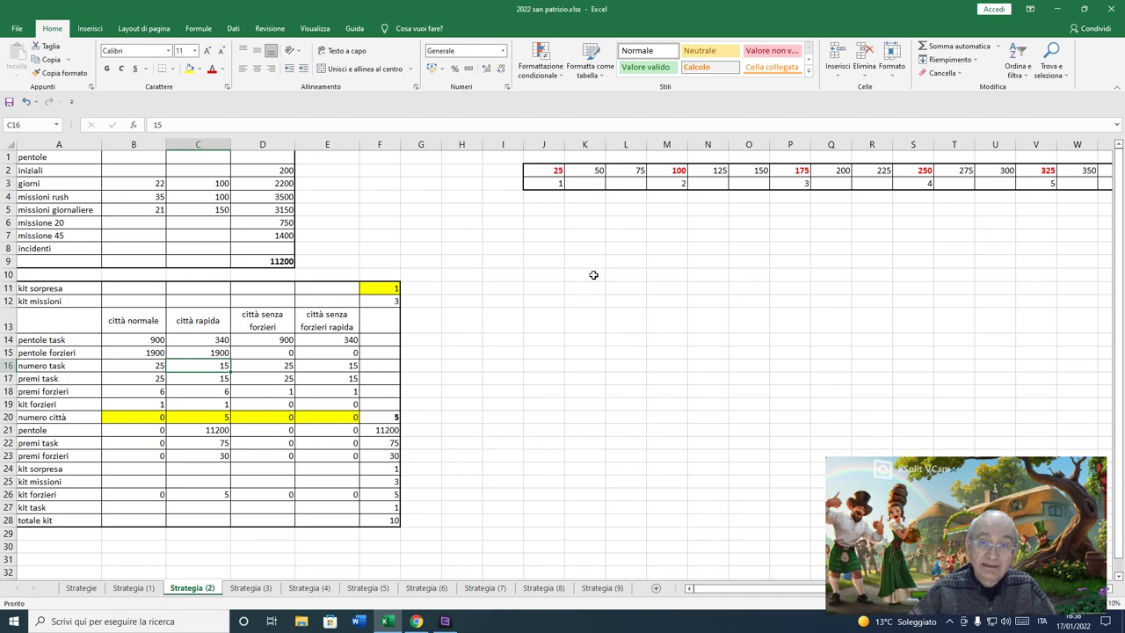
left_click(551, 173)
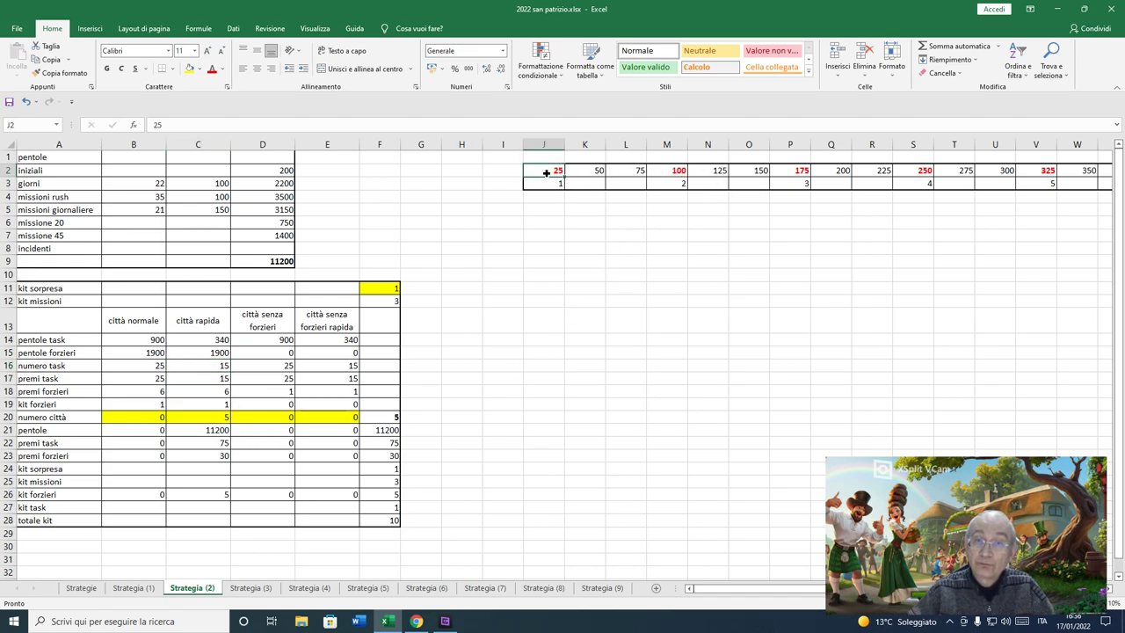
left_click(682, 171)
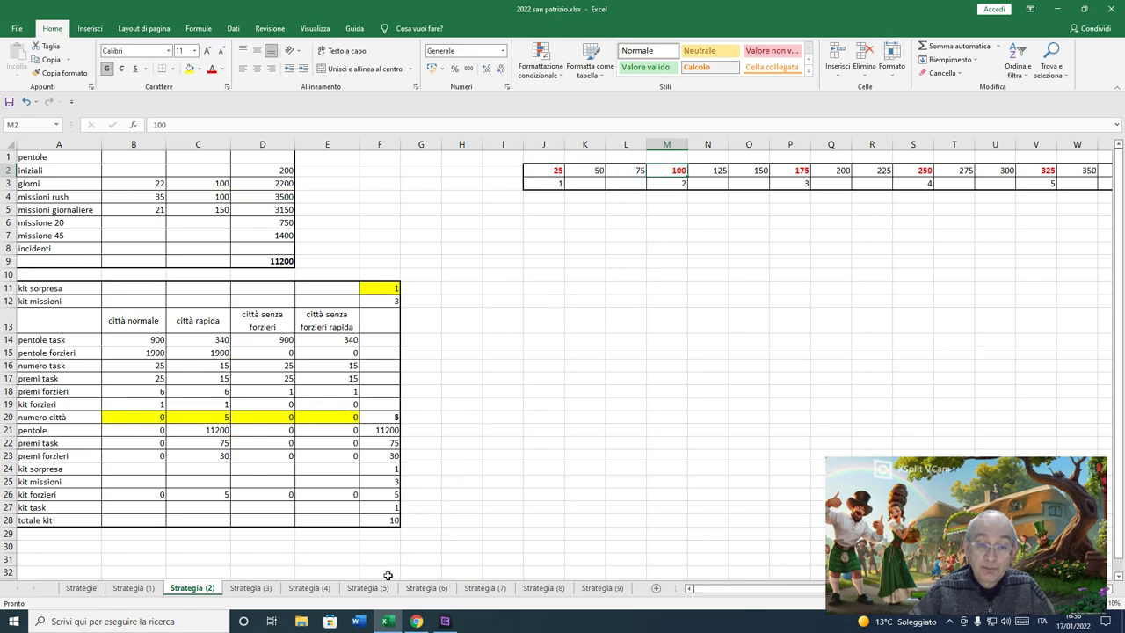
Step: Review città rapida's numero task, numero città and pentole on Strategia (7), then compare its numero task on Strategia (2)
left_click(485, 589)
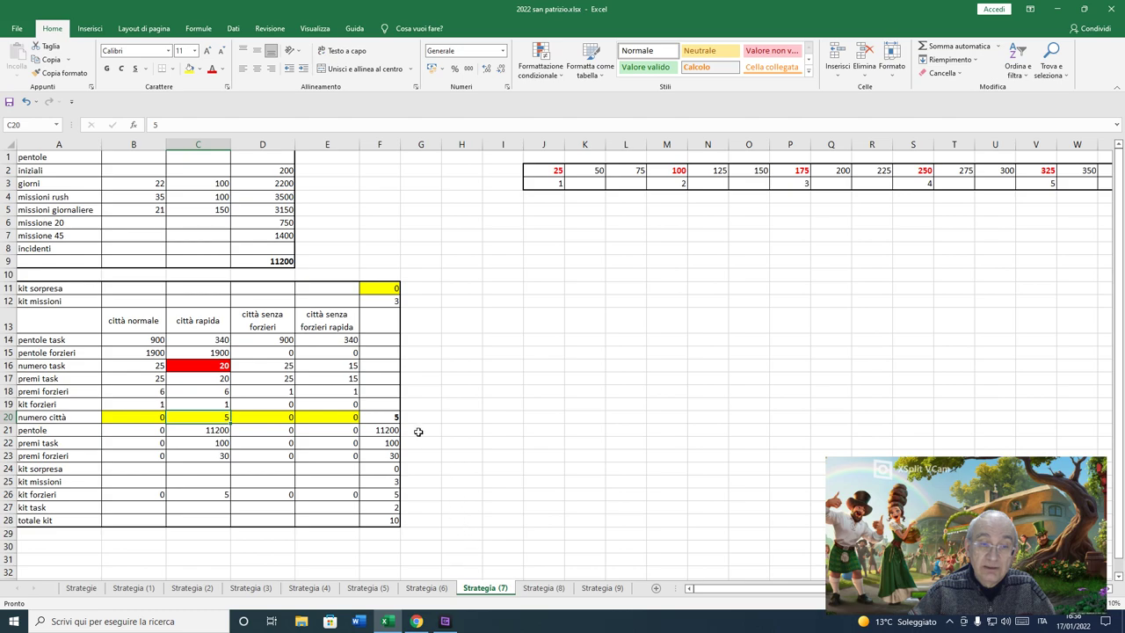
left_click(218, 367)
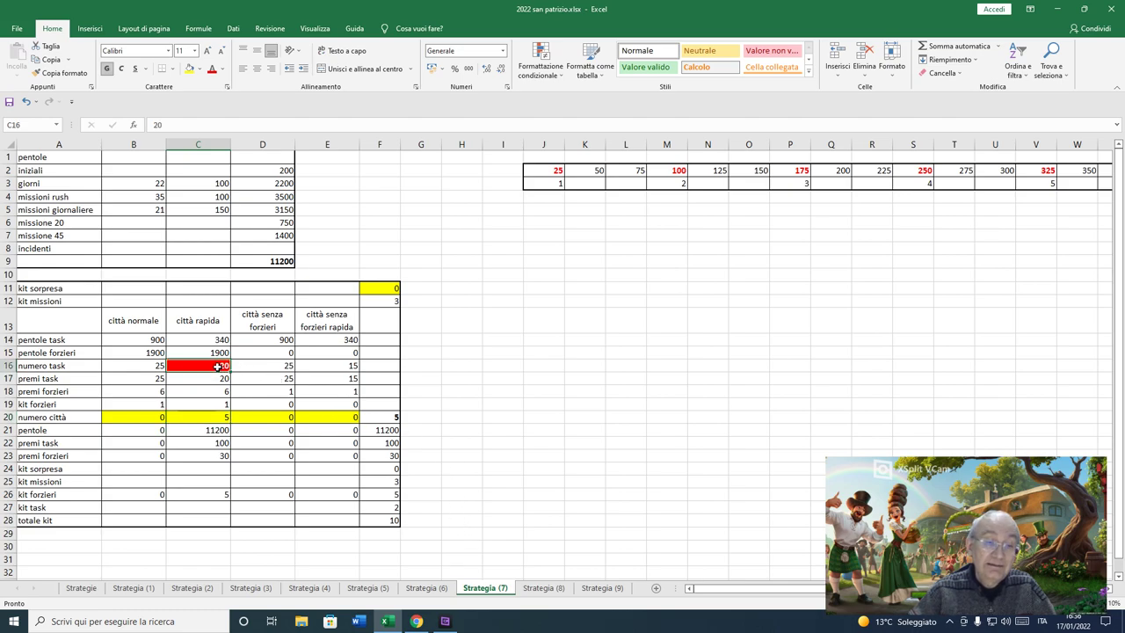
left_click(224, 418)
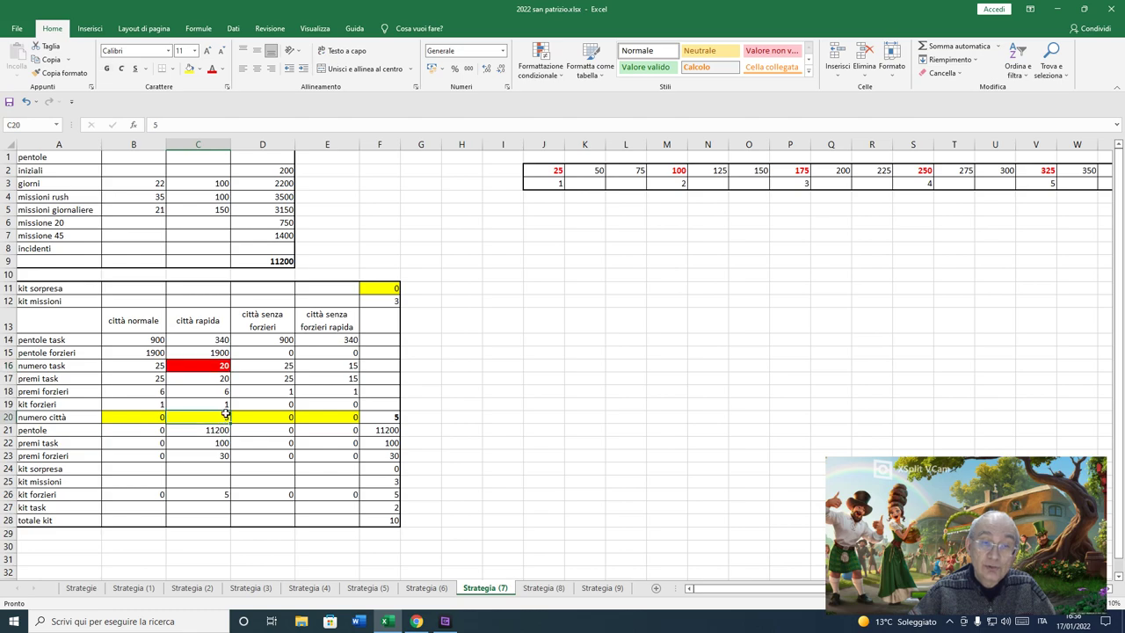
left_click(215, 431)
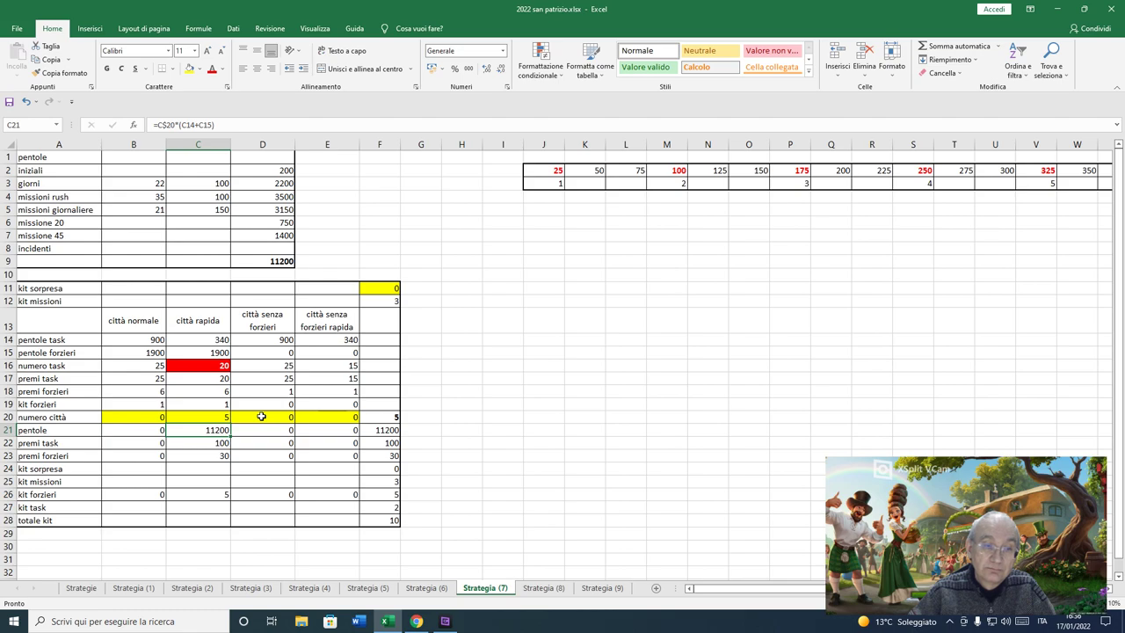
left_click(193, 587)
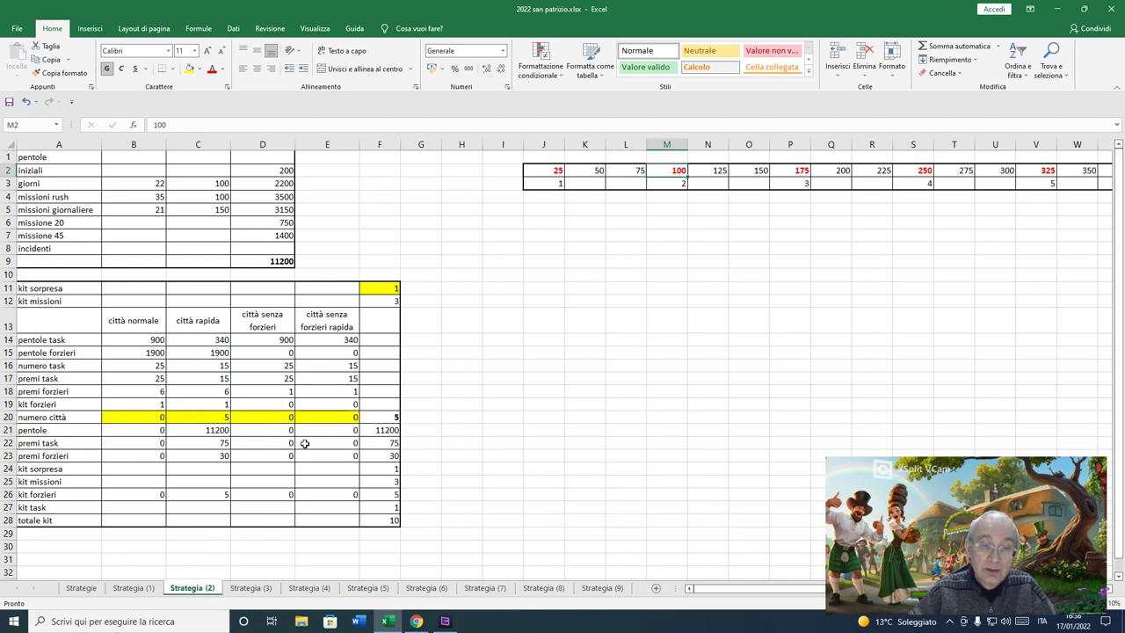
left_click(214, 364)
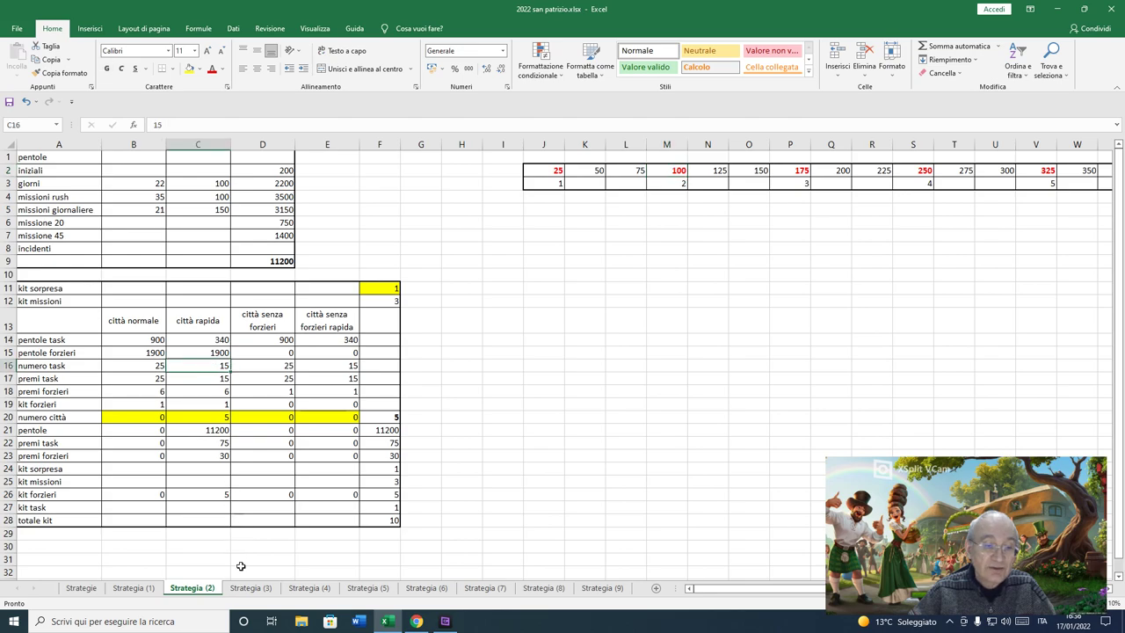
Step: Check the 100 task prize threshold on Strategia (6), then the total premi task on Strategia (7)
left_click(421, 588)
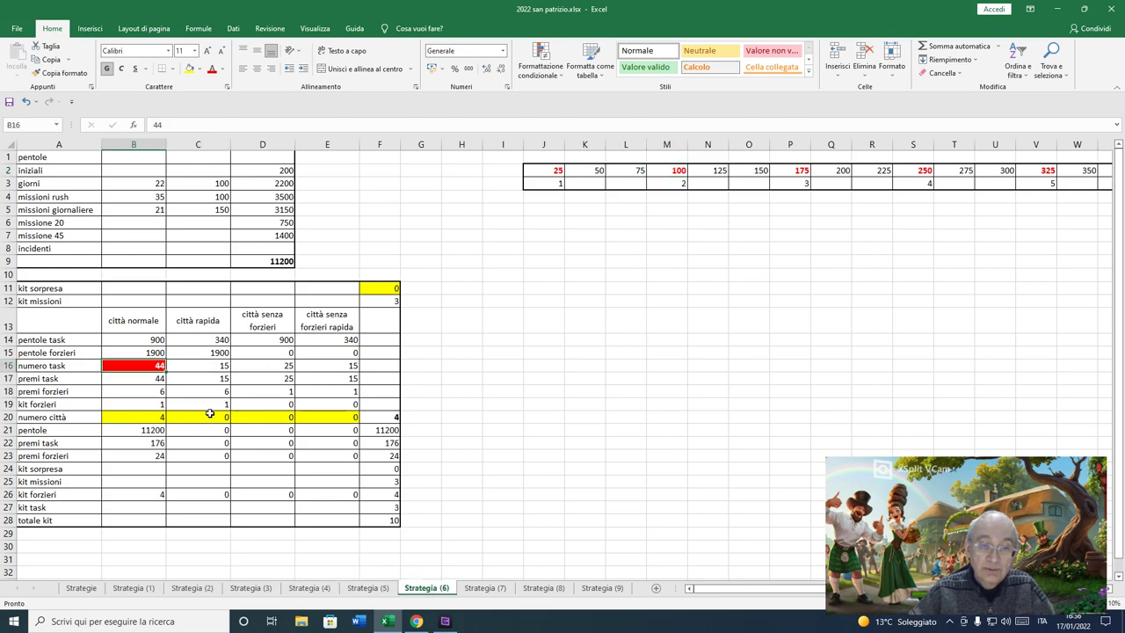
left_click(683, 170)
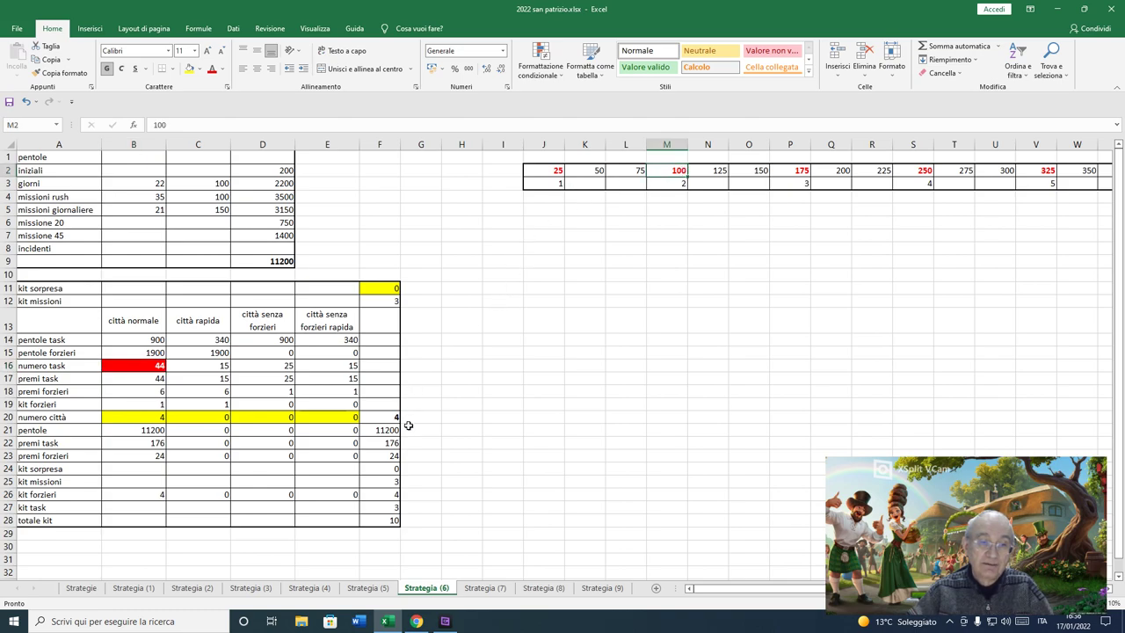
left_click(485, 588)
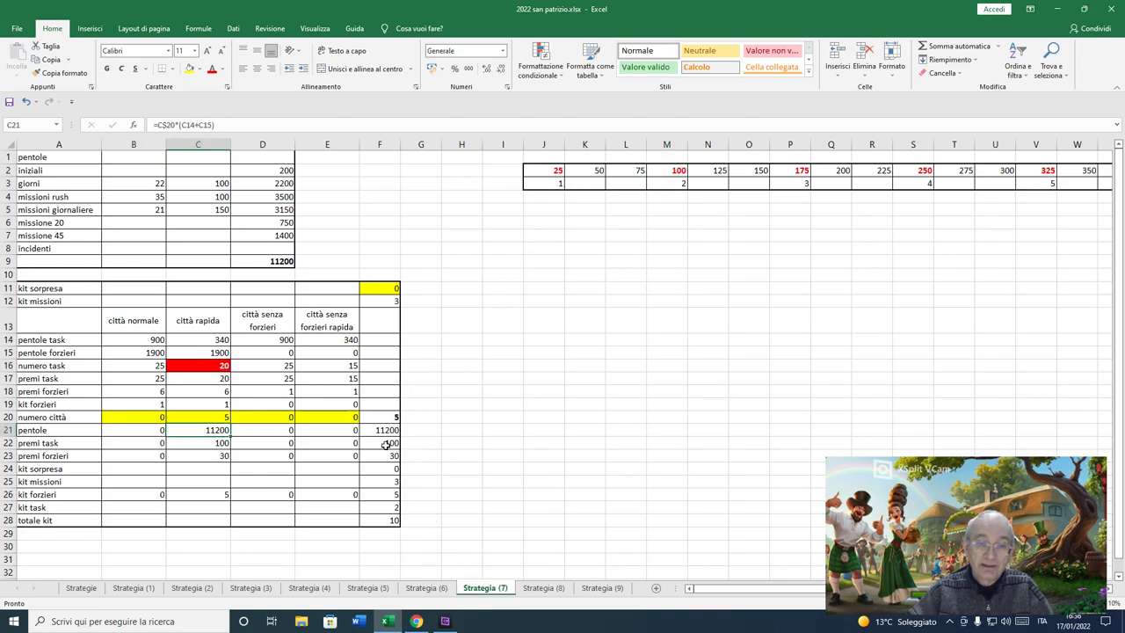
left_click(386, 445)
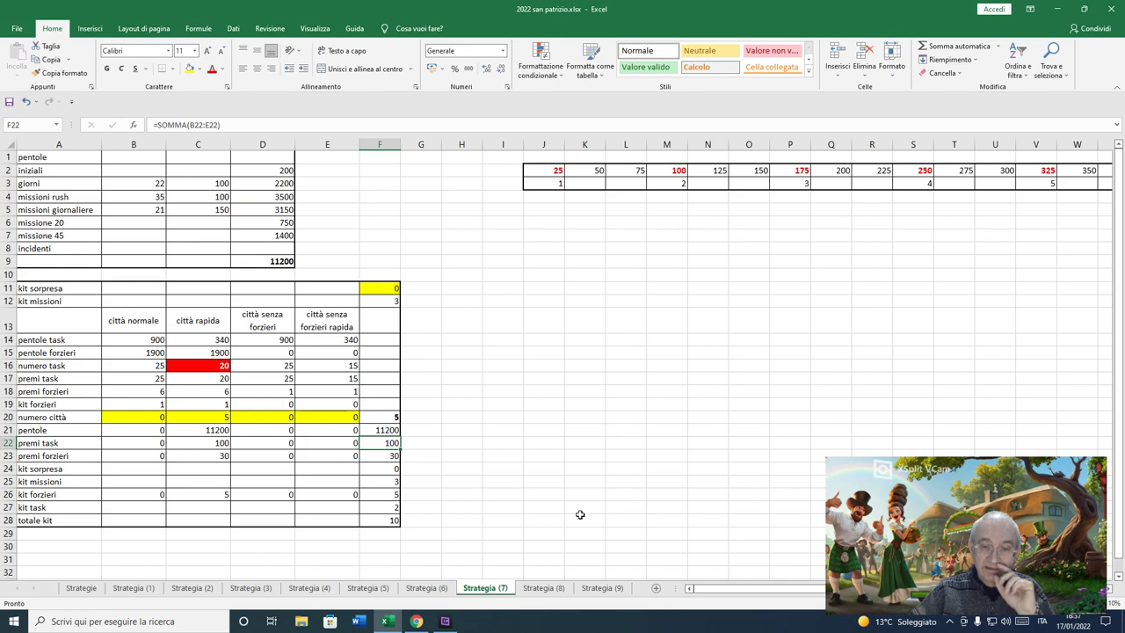
Step: Open Strategia (8), then check the numero task of città rapida and città senza forzieri rapida on Strategia (5) for comparison
left_click(543, 588)
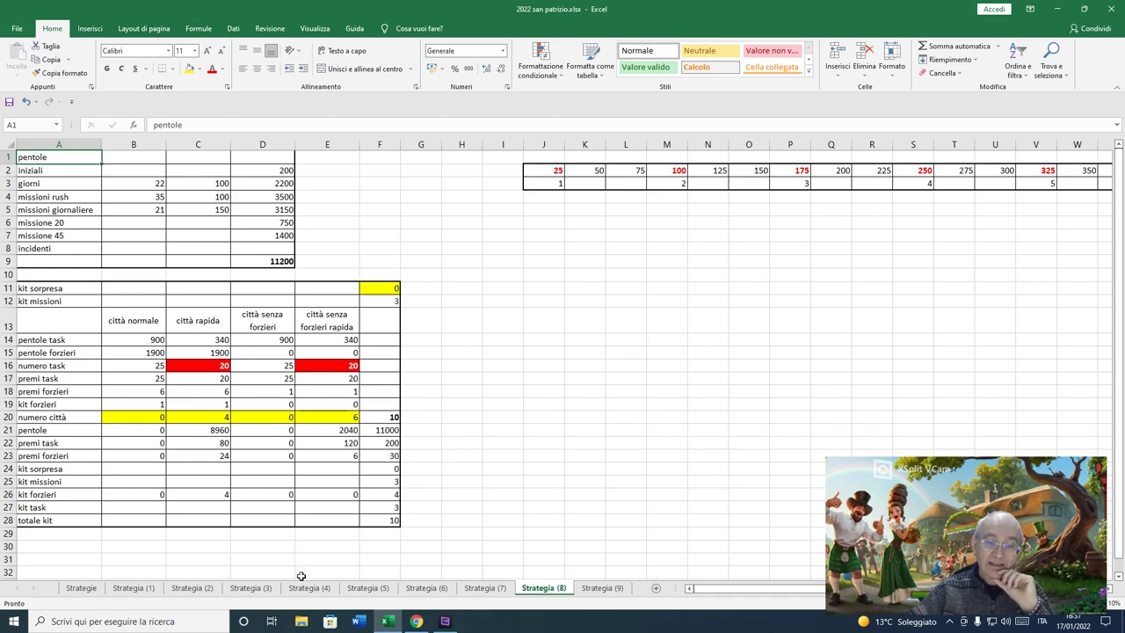
left_click(361, 589)
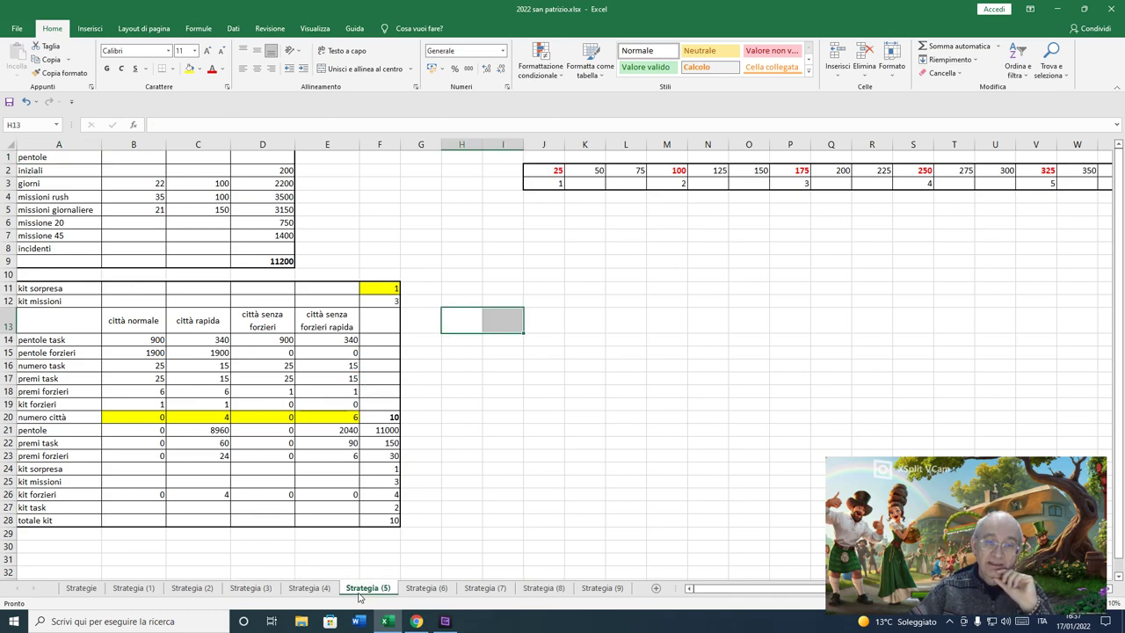
left_click(216, 366)
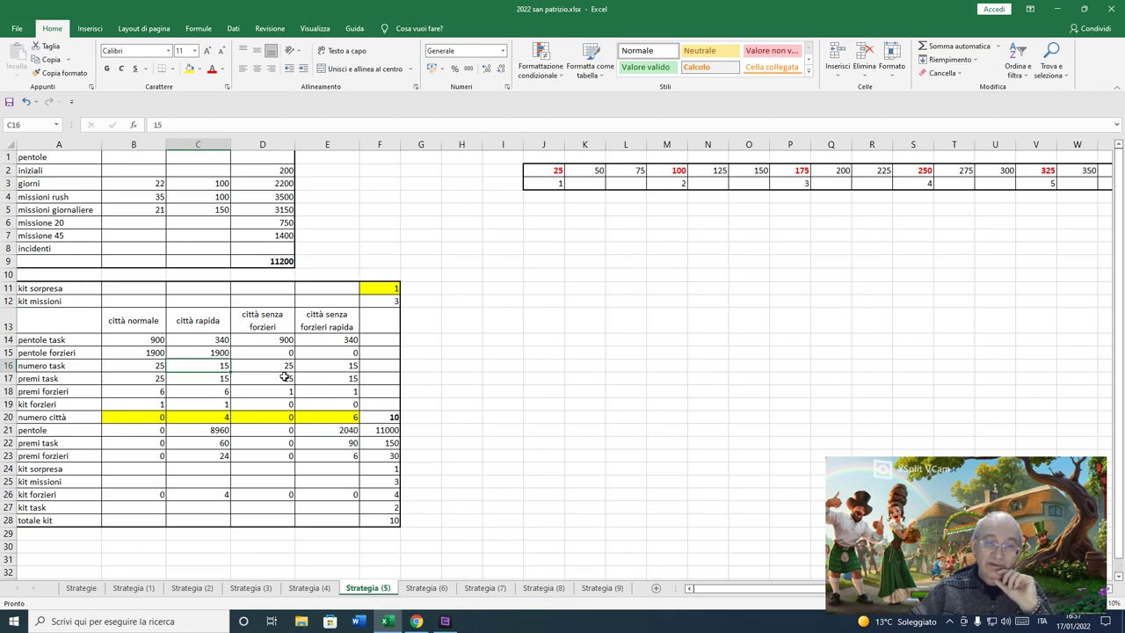
left_click(339, 366)
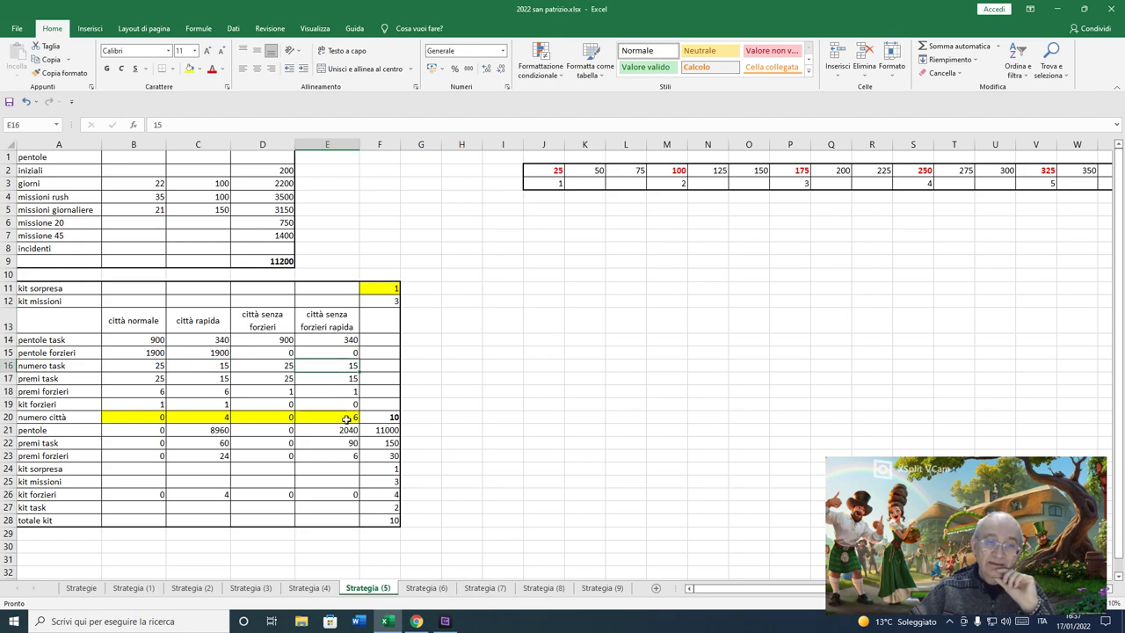
Step: Review Strategia (8)'s pentole forzieri for città rapida, the numero città of both rapid city types, and the totale kit
left_click(538, 588)
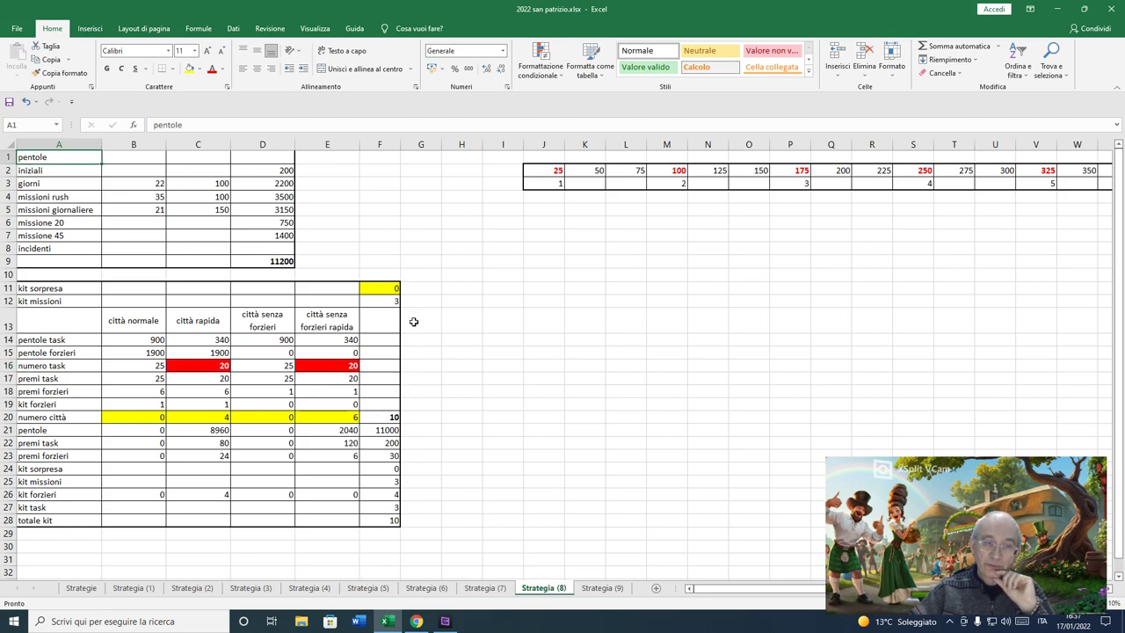
left_click(210, 350)
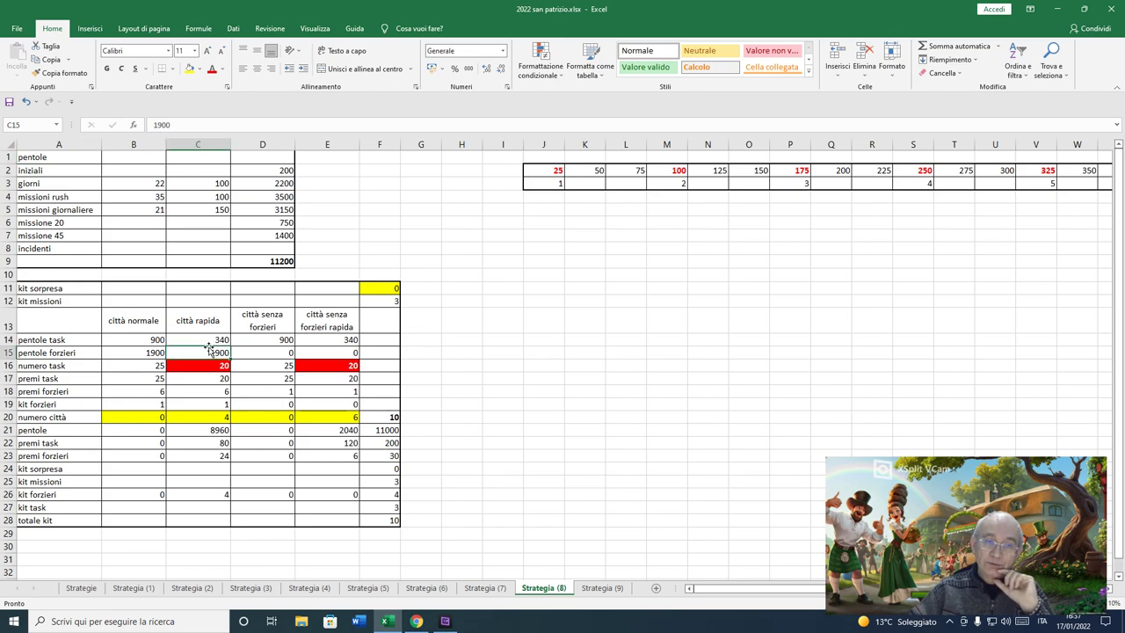
left_click(338, 415)
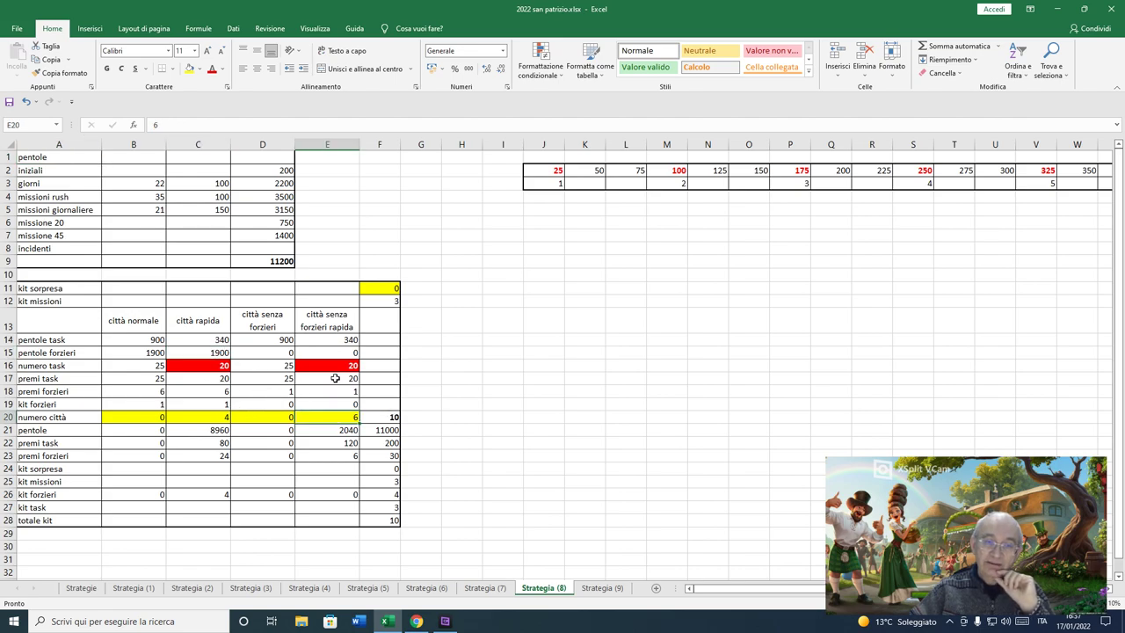
left_click(384, 420)
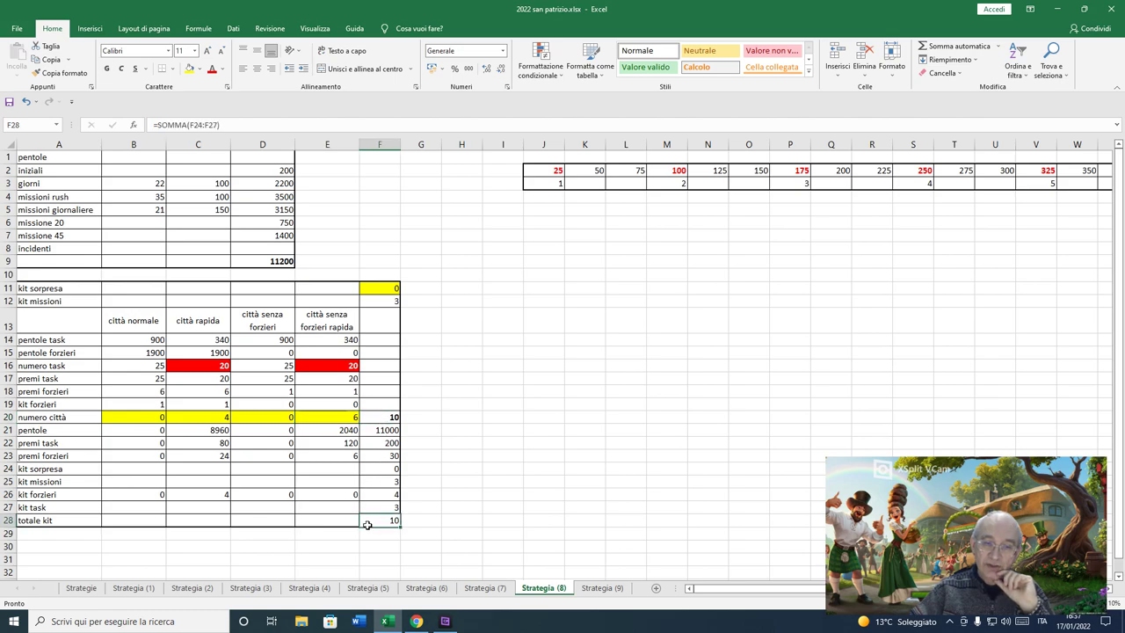
left_click(215, 418)
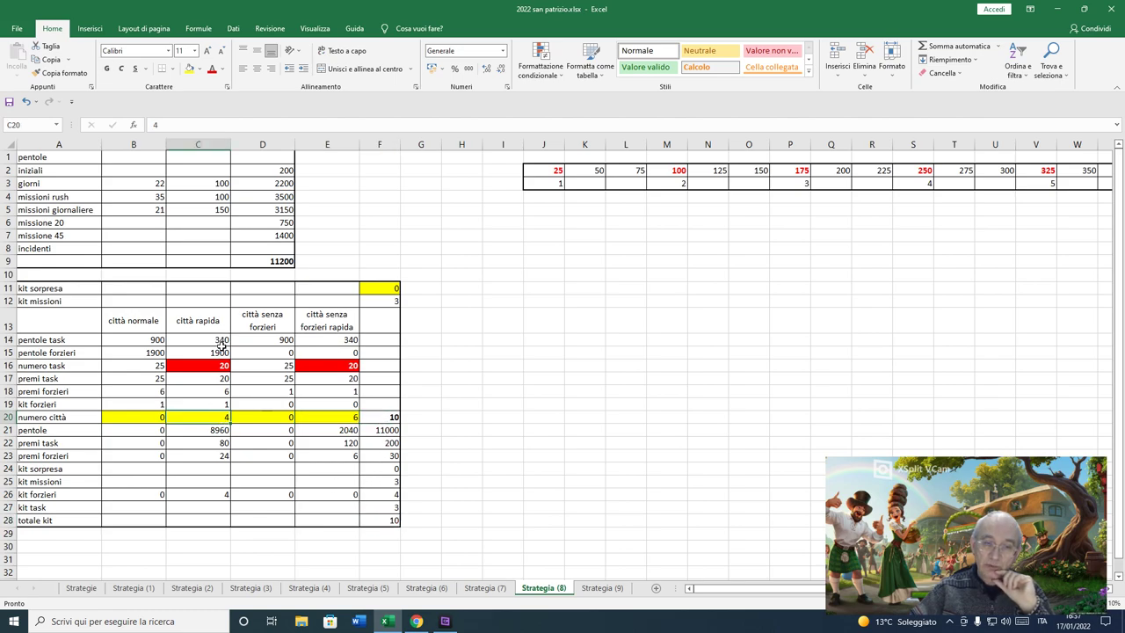
Step: Check Strategia (8)'s kit task against the 175 task prize threshold
left_click(387, 507)
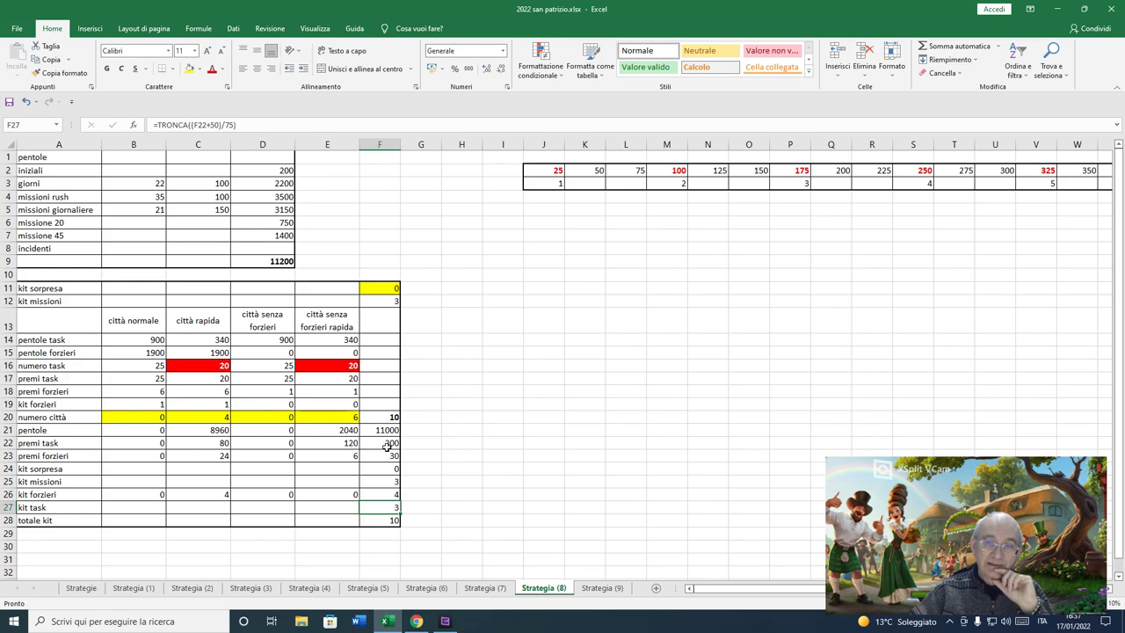
left_click(796, 173)
left_click(791, 187)
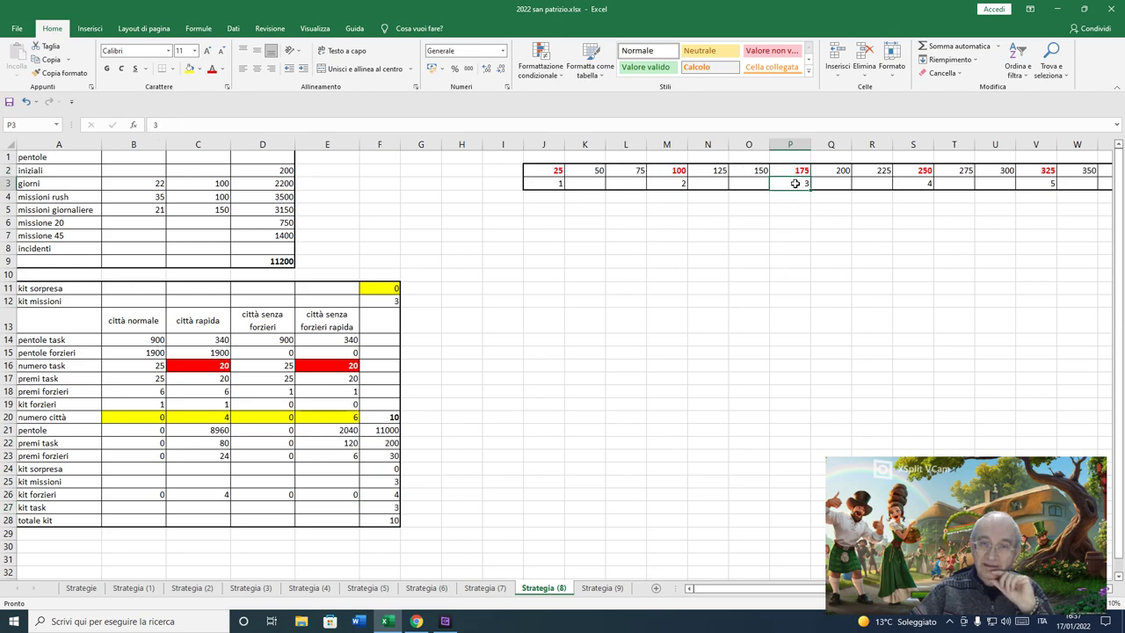
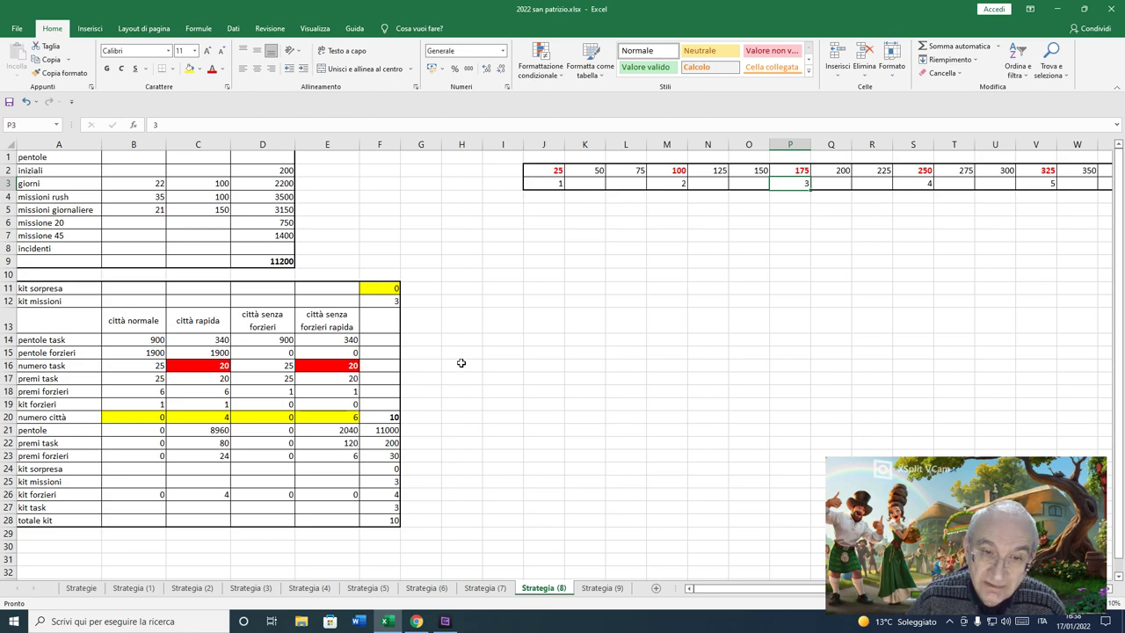
Step: Check kit sorpresa on Strategia (9), then compare with the numero task of both rapid city types on Strategia (5)
left_click(600, 591)
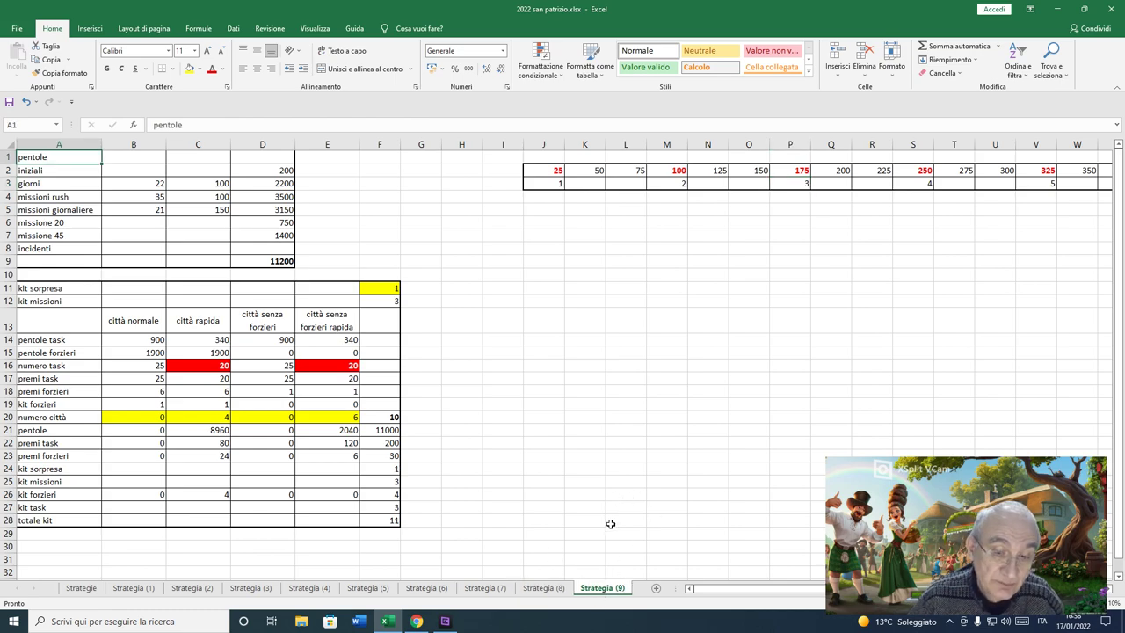
left_click(381, 283)
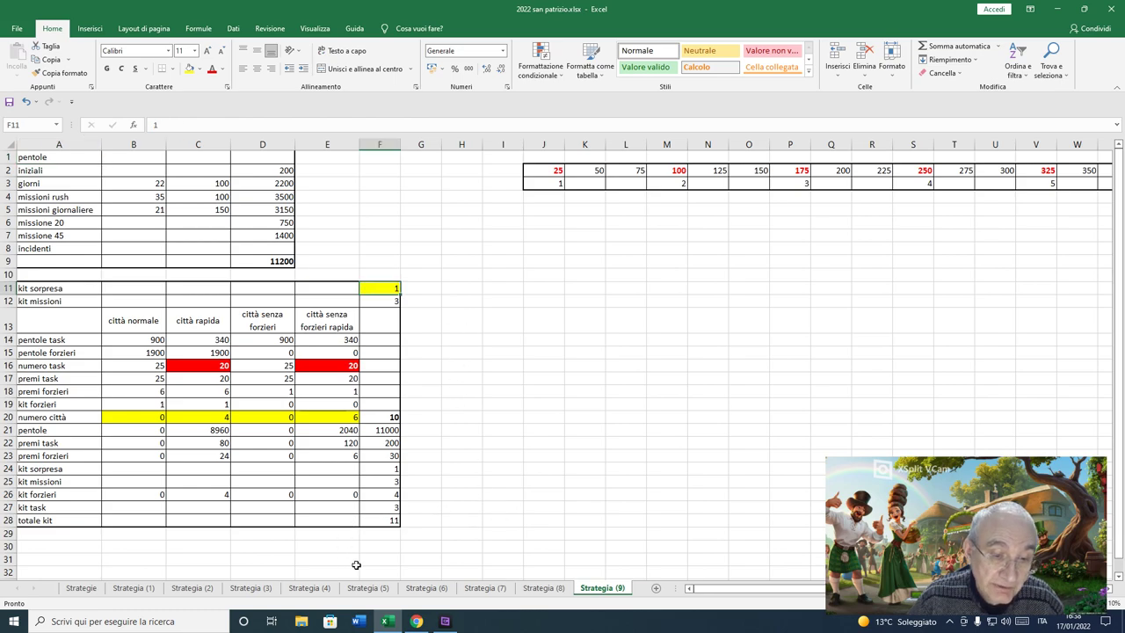
left_click(369, 588)
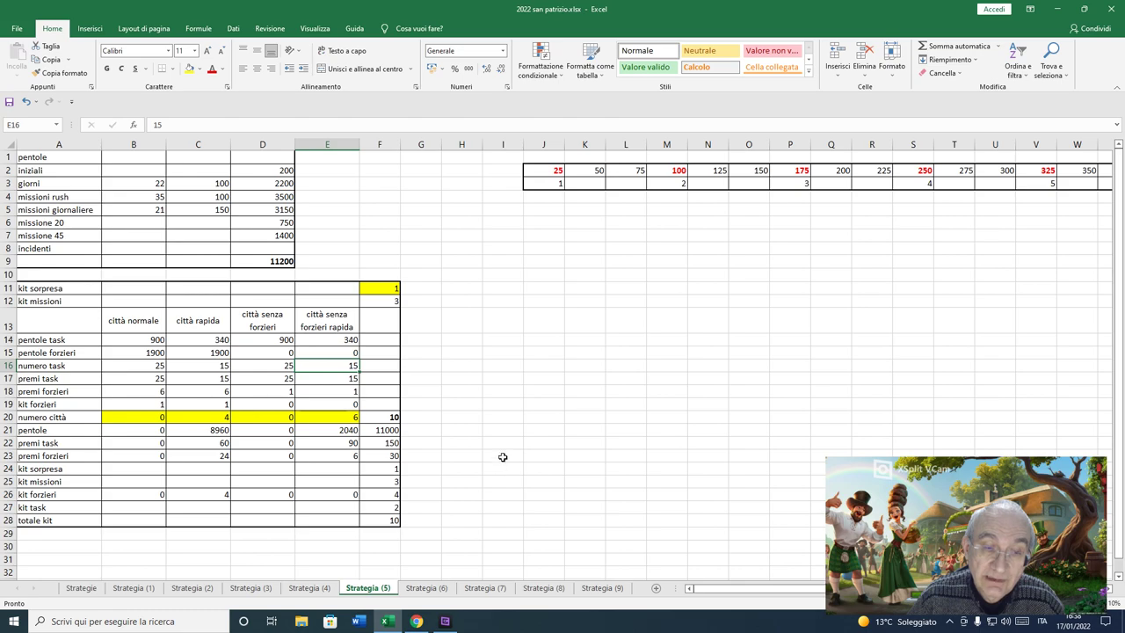
left_click(199, 366)
left_click(330, 367)
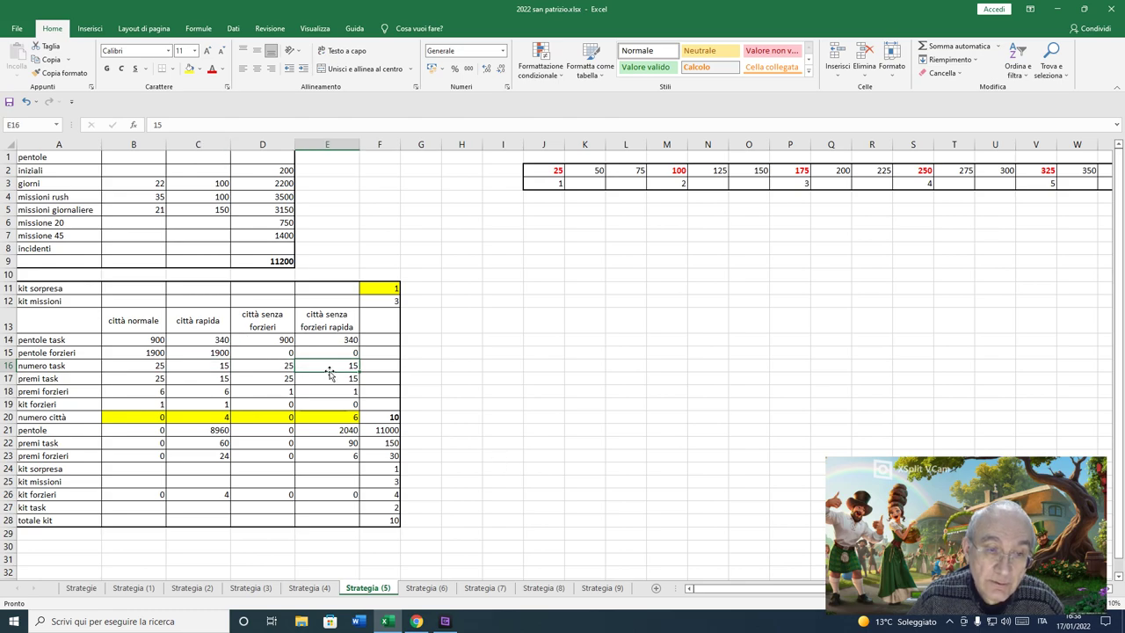
Step: Review Strategia (9)'s città rapida count, numero task for città senza forzieri rapida, and total premi task against the 175 threshold
left_click(602, 588)
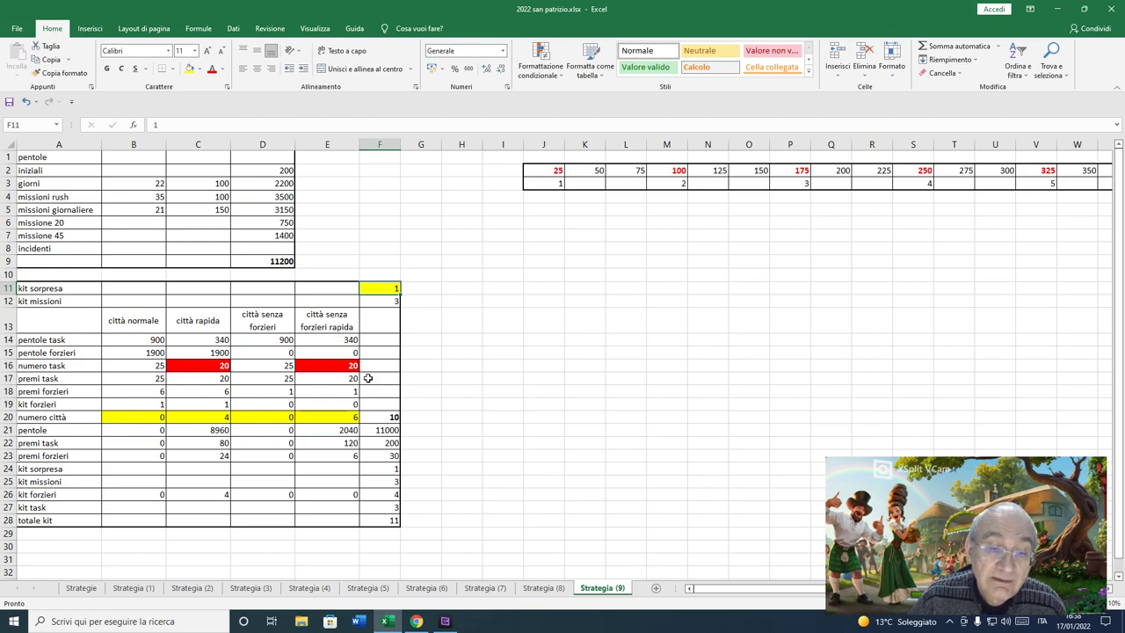
left_click(218, 418)
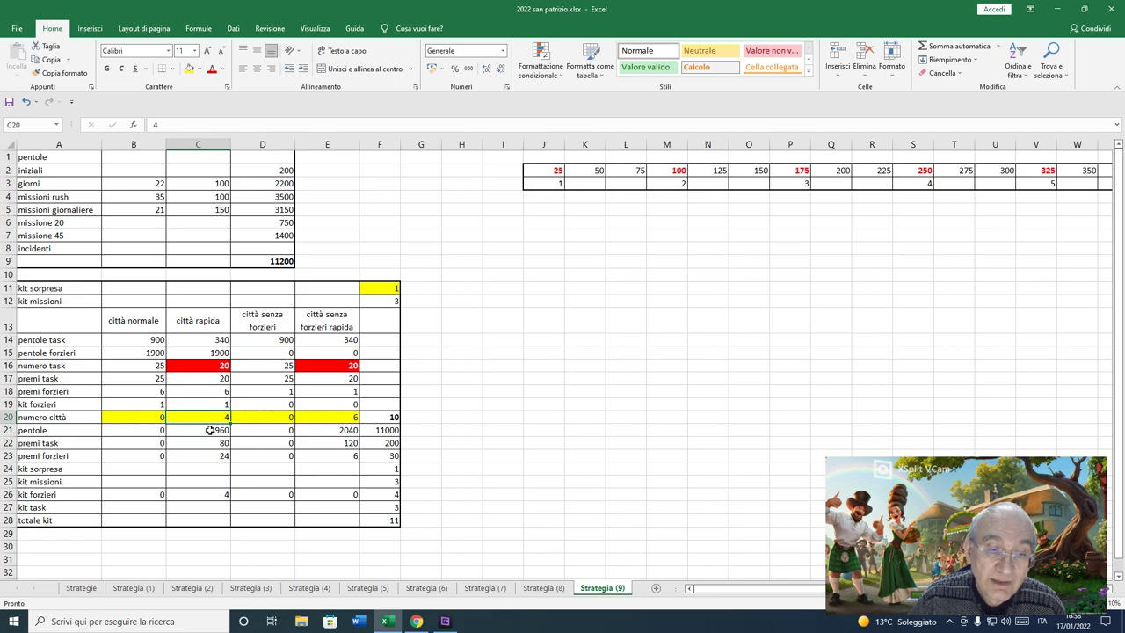
left_click(352, 364)
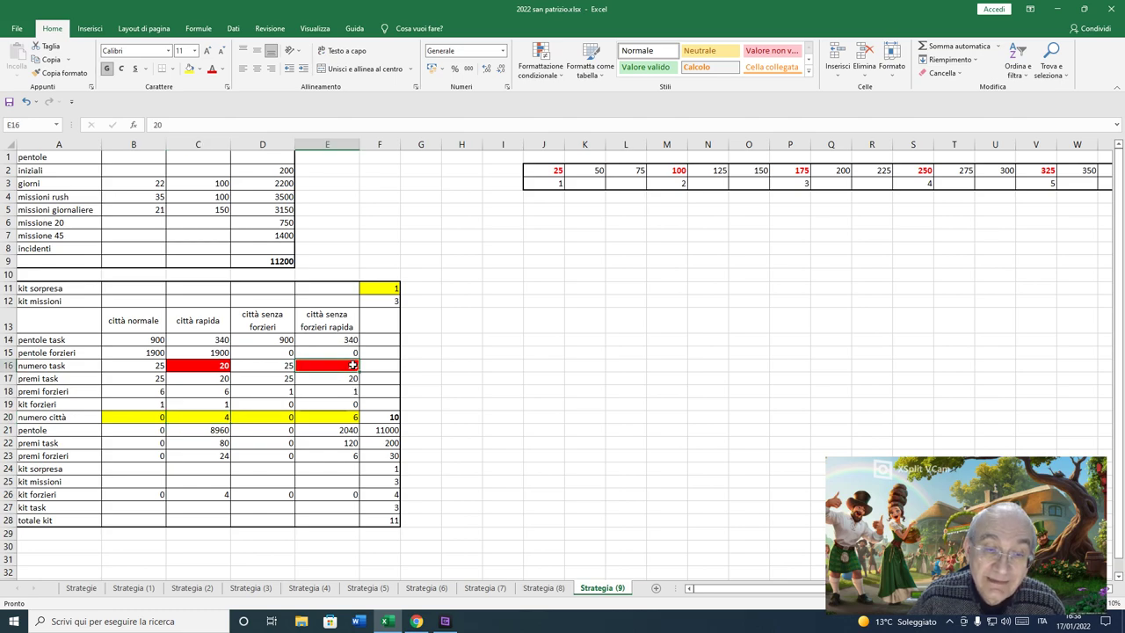
left_click(384, 443)
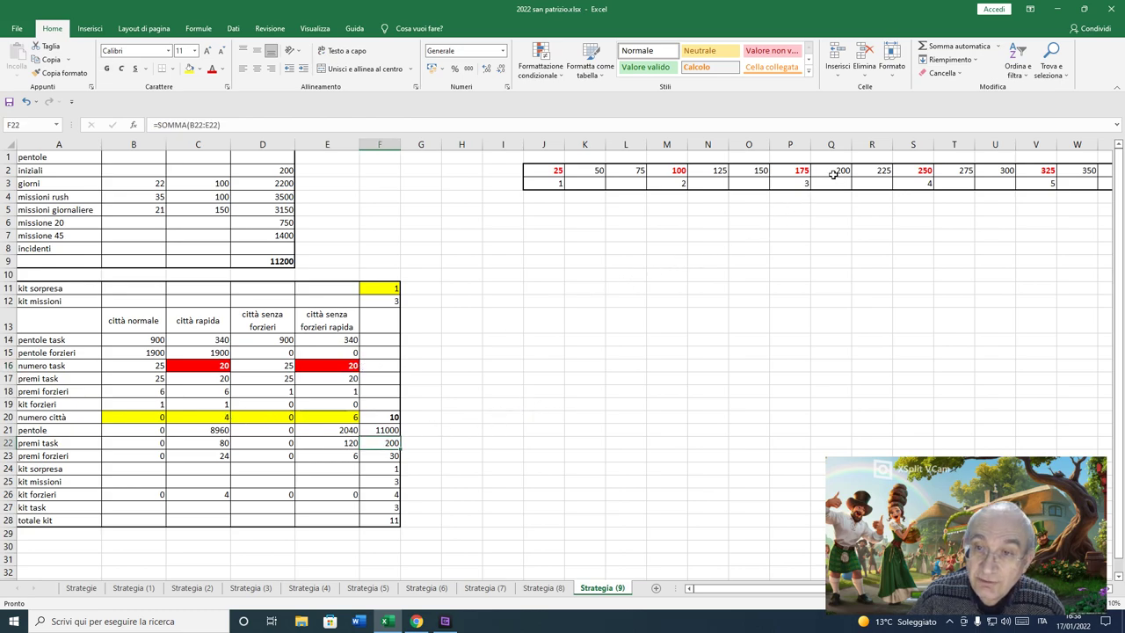
left_click(788, 182)
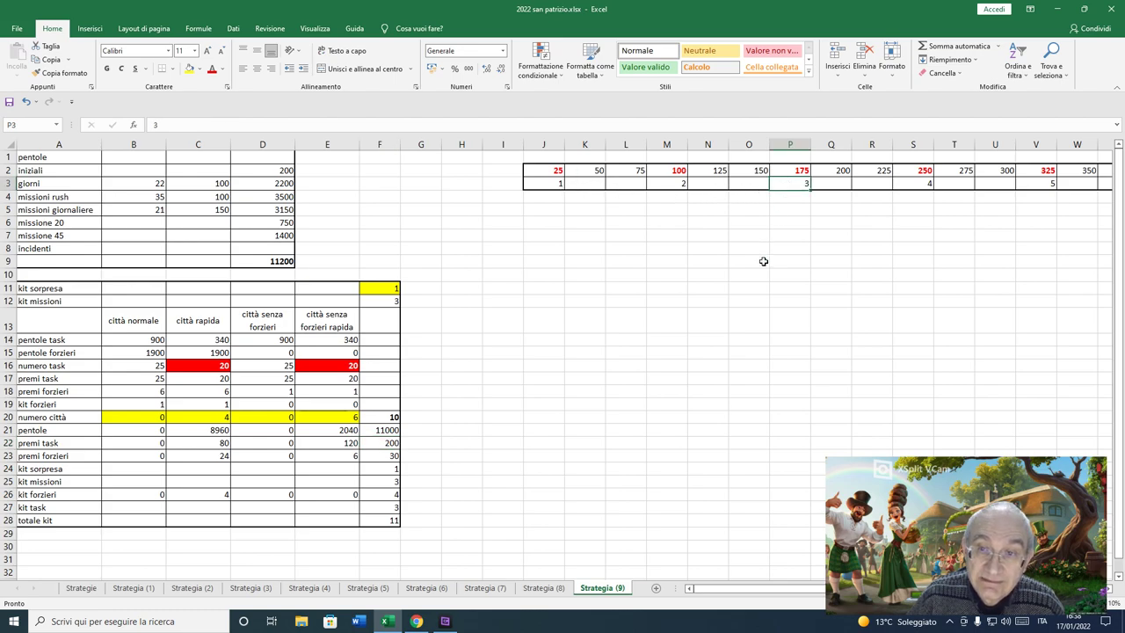
Step: Go through Strategia (9)'s kit missioni, kit forzieri, kit task and totale kit, then recheck the total premi task
left_click(390, 470)
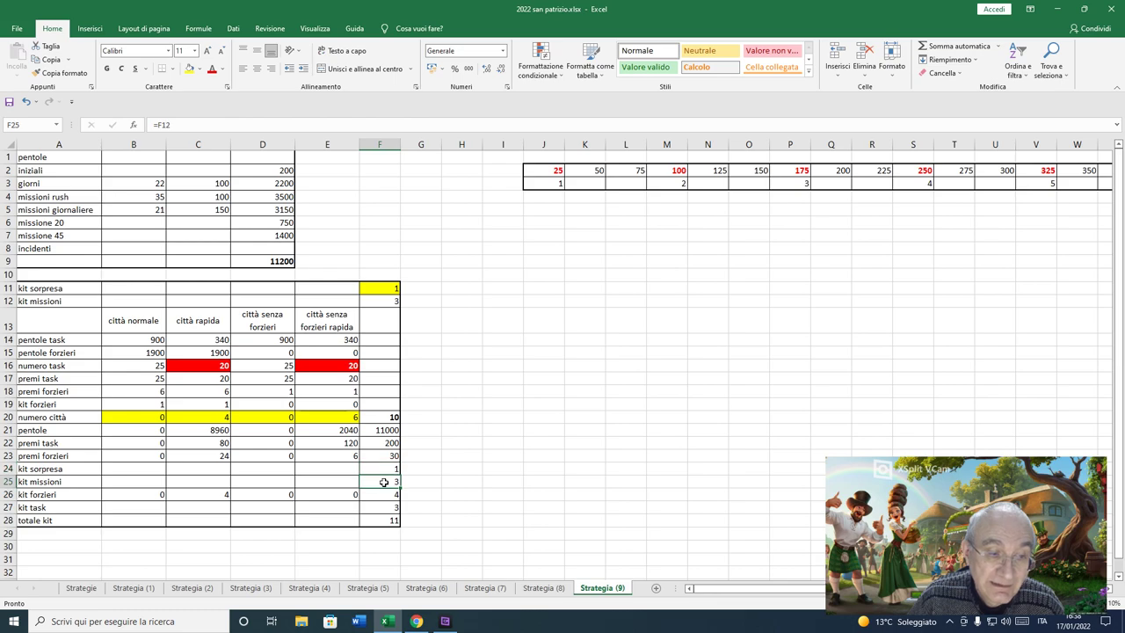
left_click(376, 494)
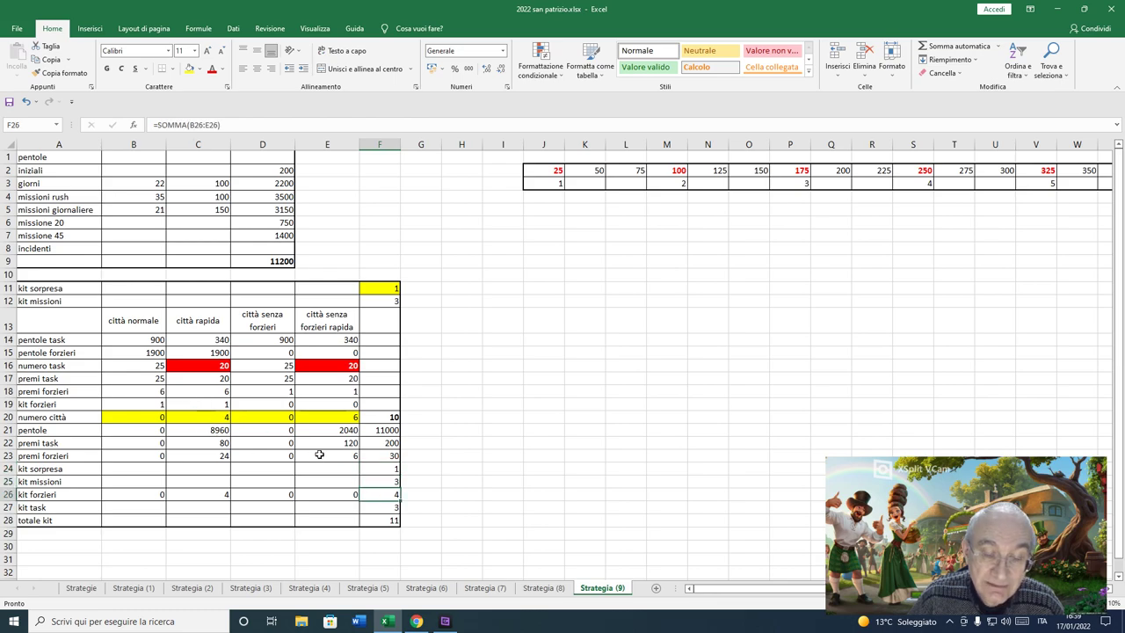
left_click(385, 508)
left_click(384, 519)
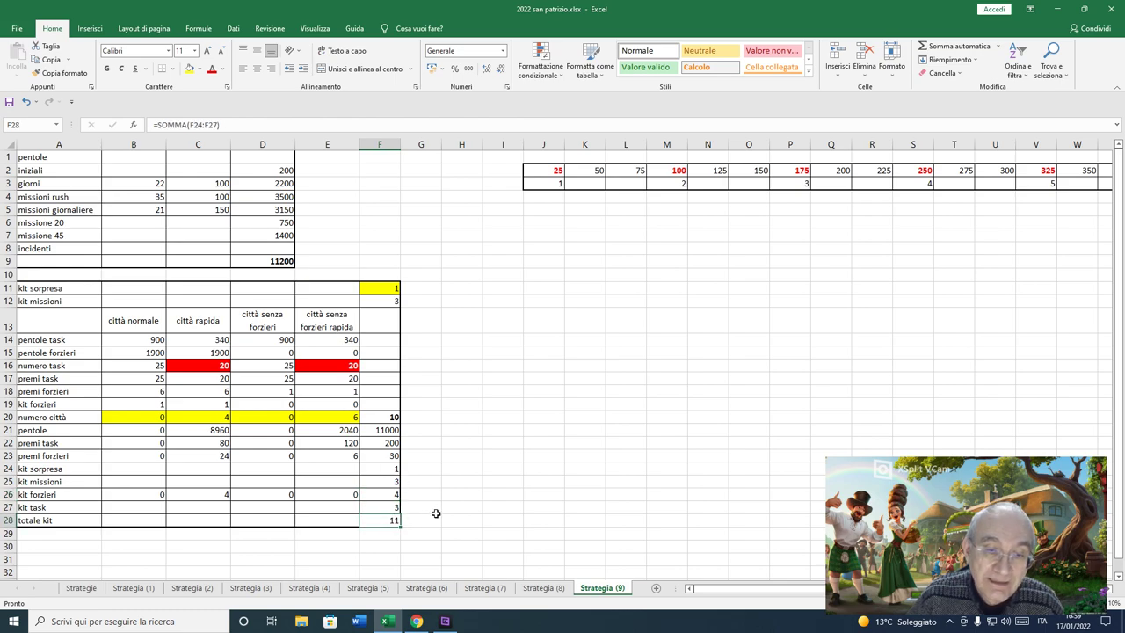
left_click(386, 444)
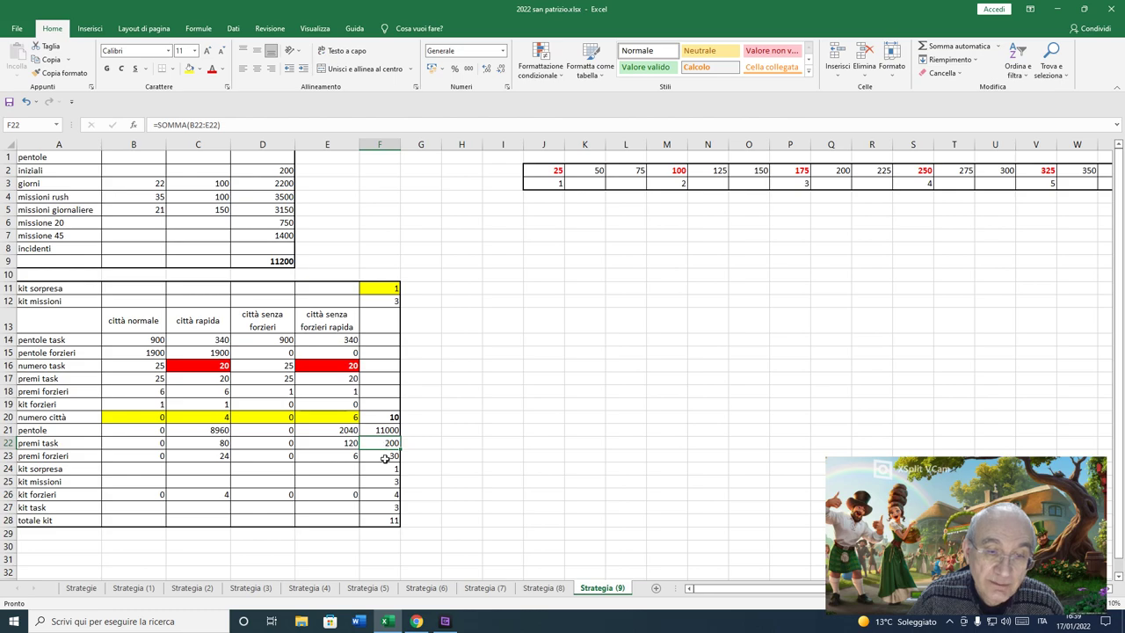
Step: Return to the Strategie summary and highlight the whole Strategia (9) column for review
left_click(82, 587)
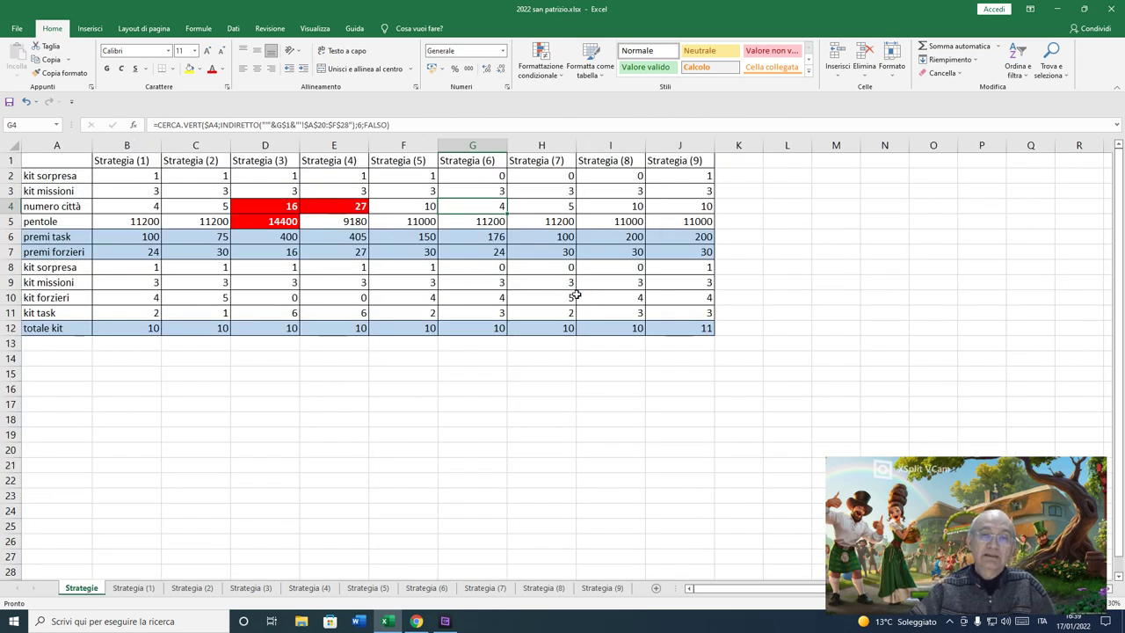
left_click_drag(695, 160, 690, 328)
left_click(802, 341)
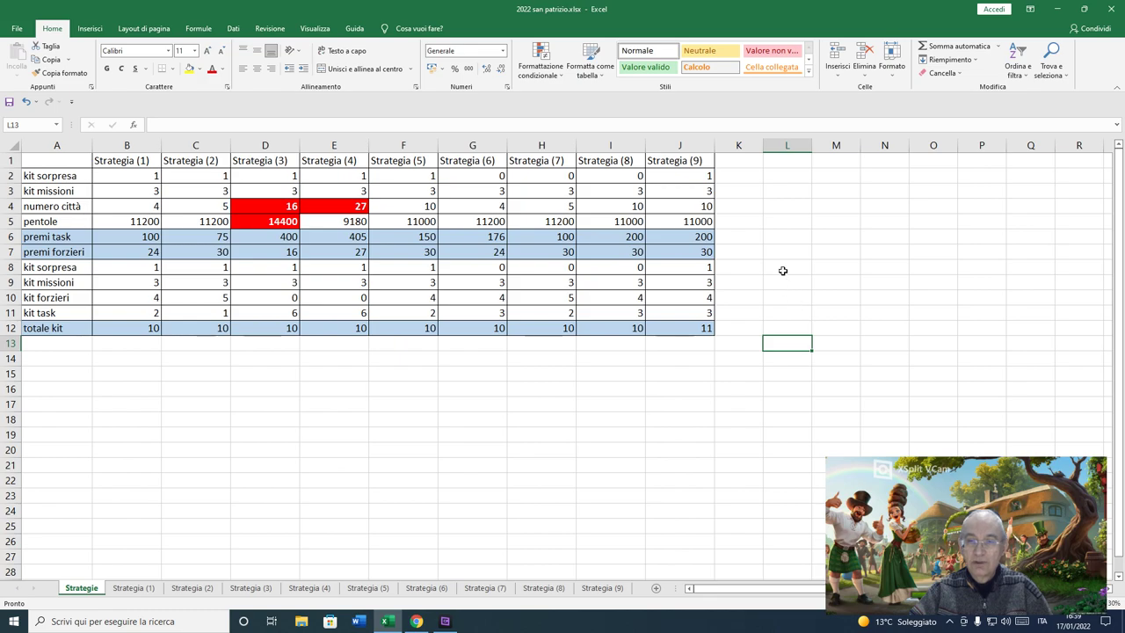
Step: Compare Strategia (9)'s premi task with Strategia (1) and premi forzieri with Strategia (2), then check its totale kit
left_click(695, 236)
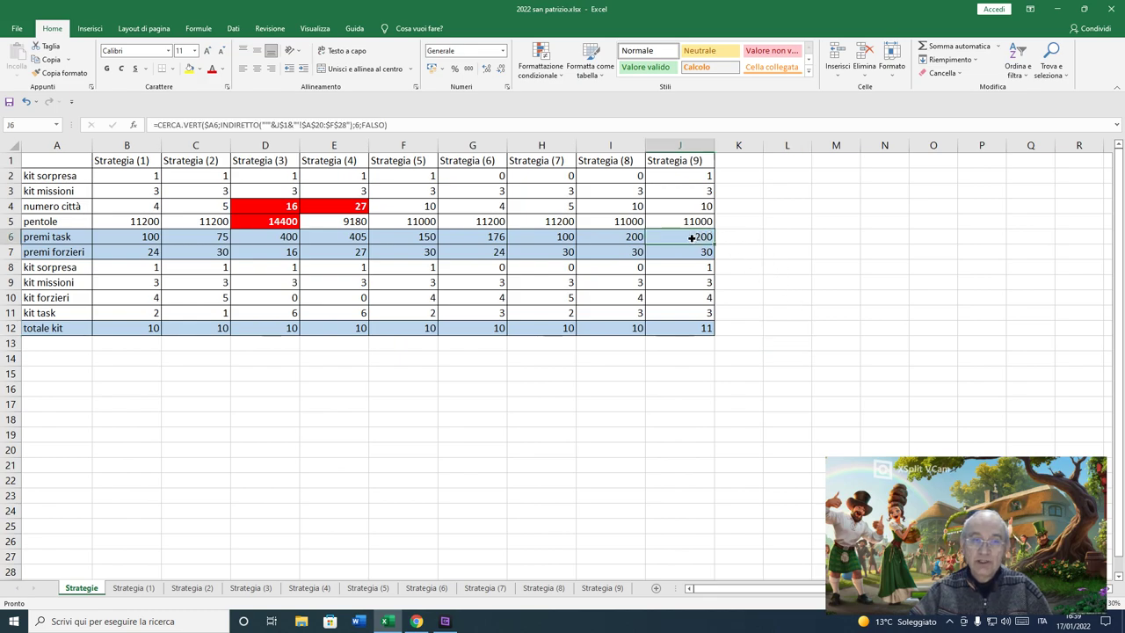
left_click(151, 233)
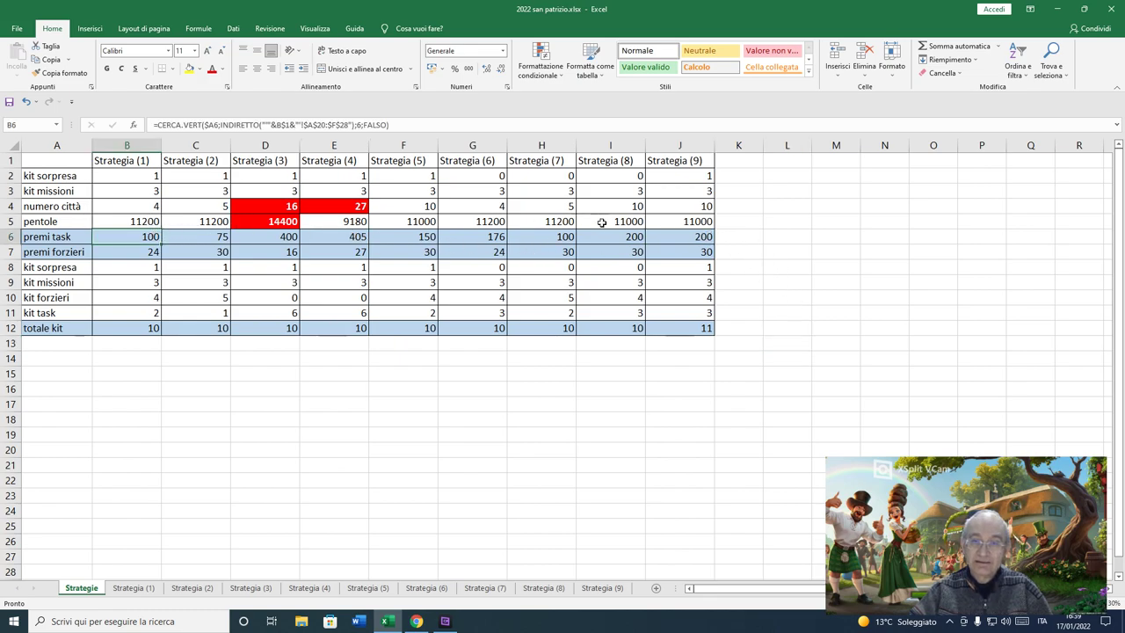
left_click(683, 251)
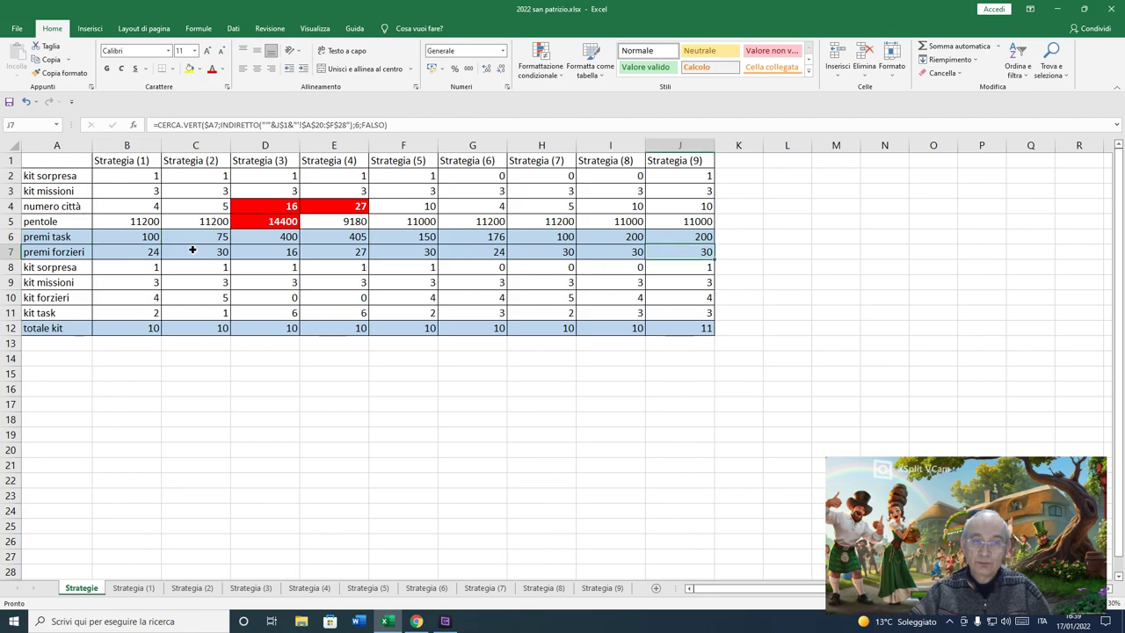
left_click(193, 251)
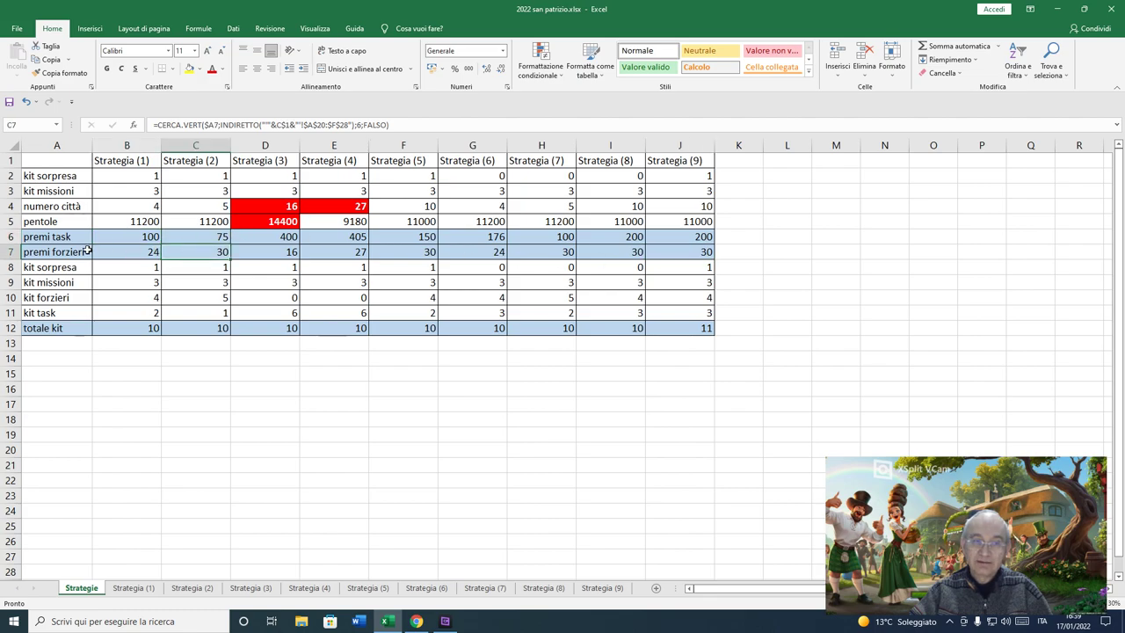
left_click(693, 328)
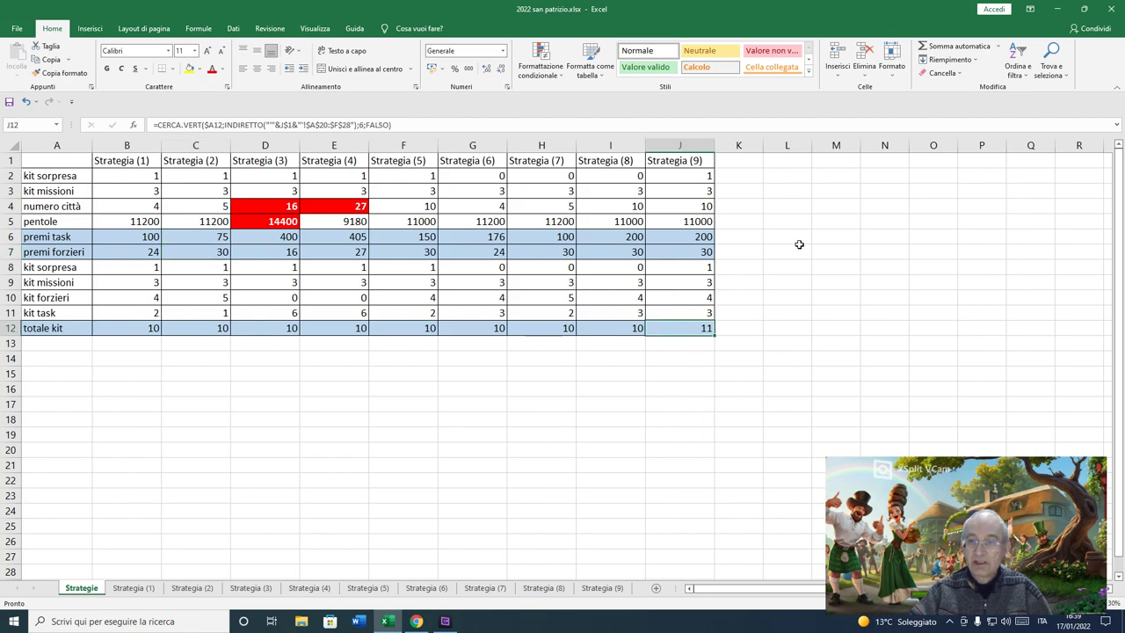
Step: Compare Strategia (9)'s kit sorpresa and numero città with the Strategia (5) column on the summary, then open the Strategia (5) sheet
left_click(710, 176)
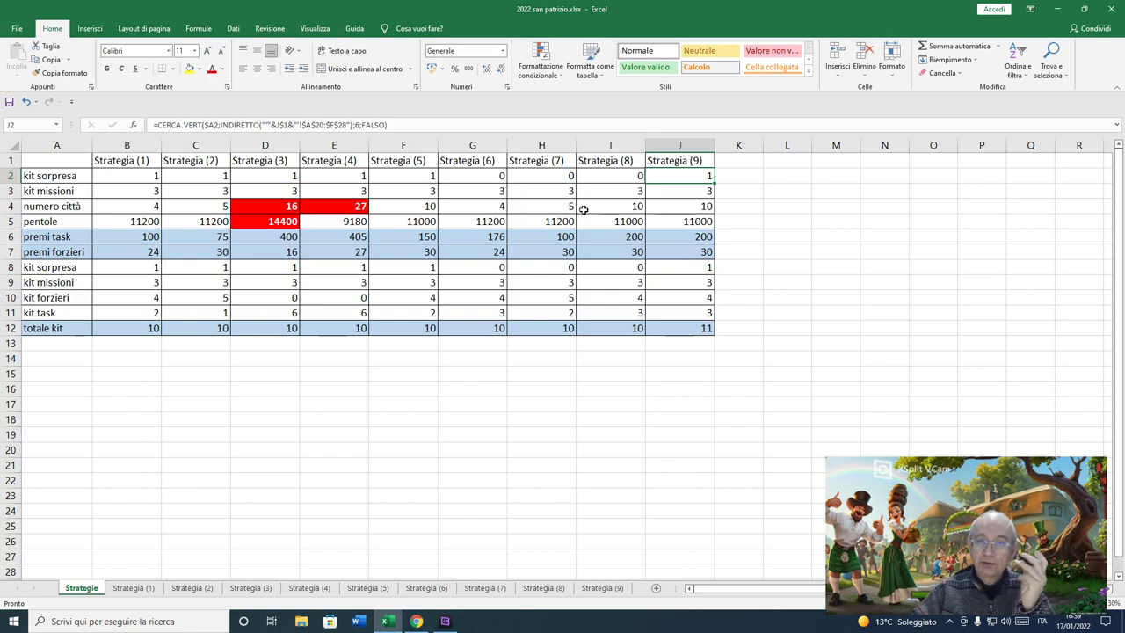
left_click(413, 177)
left_click_drag(407, 192, 393, 318)
left_click(697, 208)
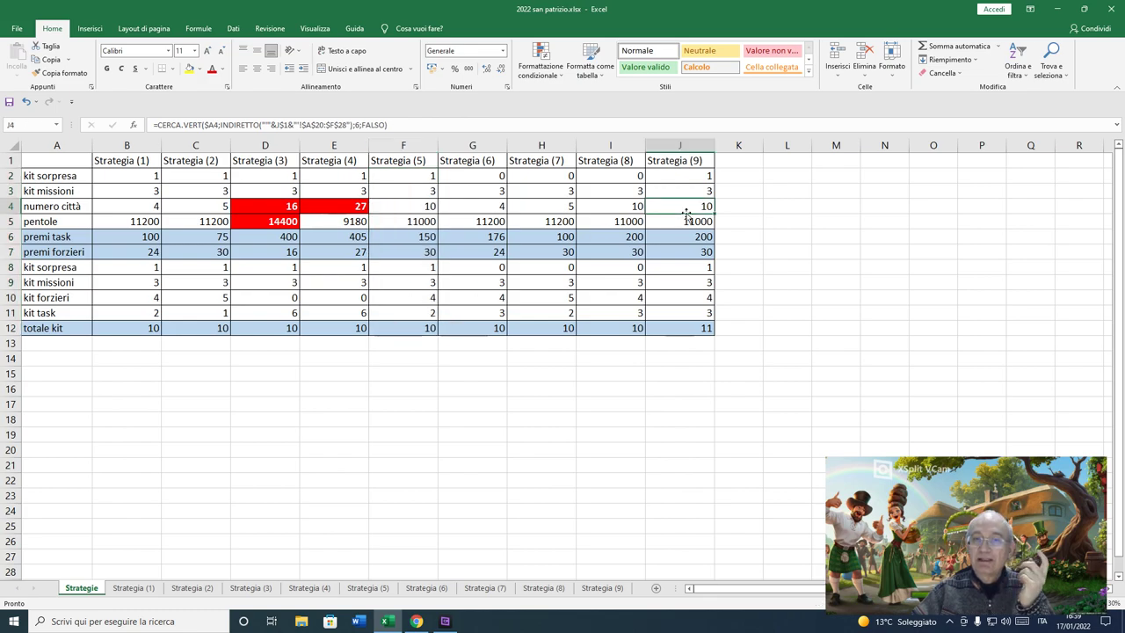
left_click(367, 588)
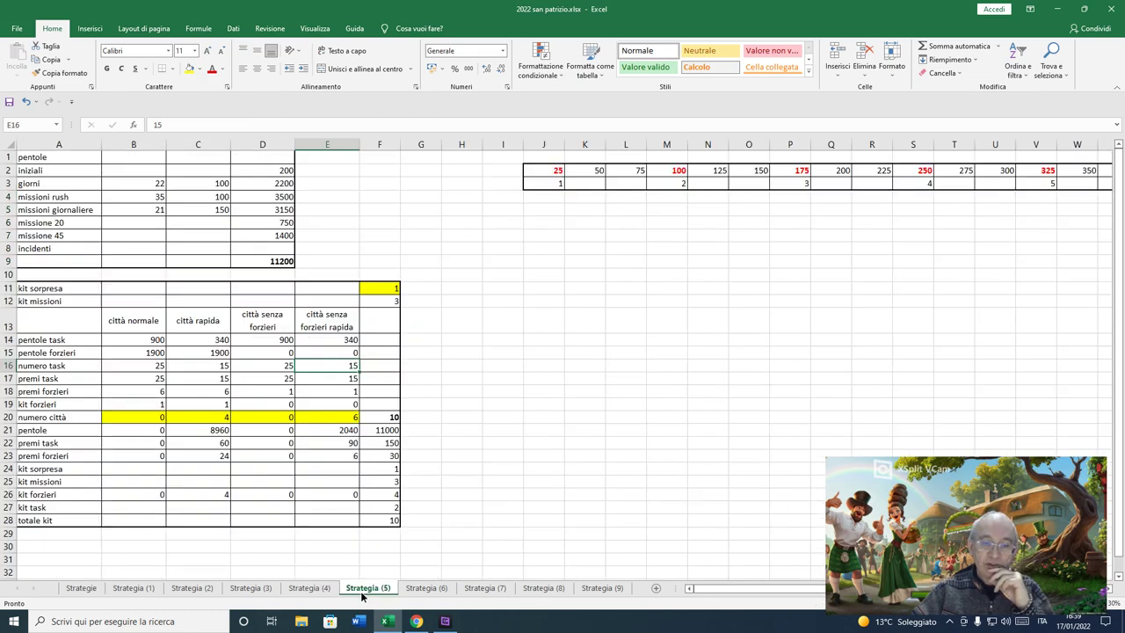
Step: Review numero città, pentole task and pentole forzieri for Strategia (5)'s città rapida and città senza forzieri rapida
left_click(214, 419)
left_click(212, 354)
left_click(207, 340)
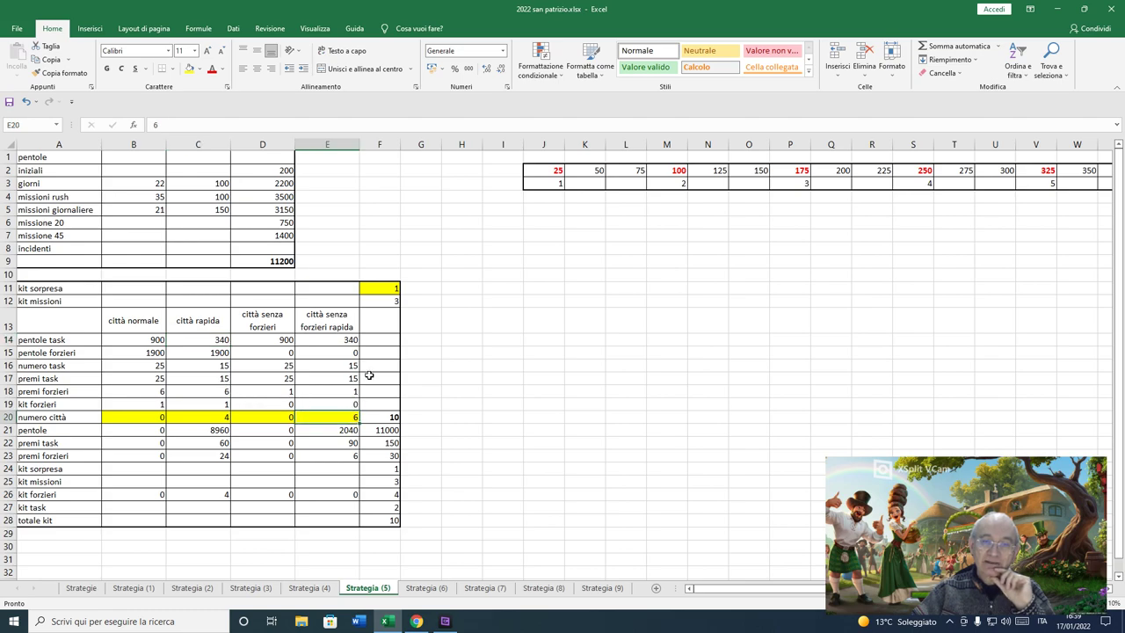
left_click(347, 341)
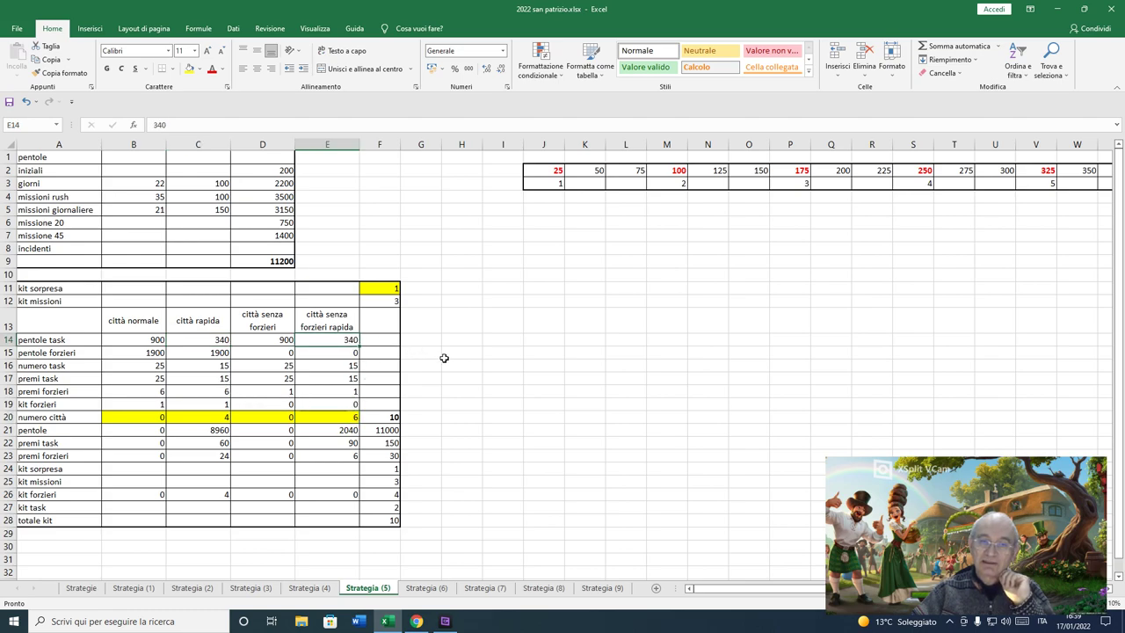
left_click(337, 356)
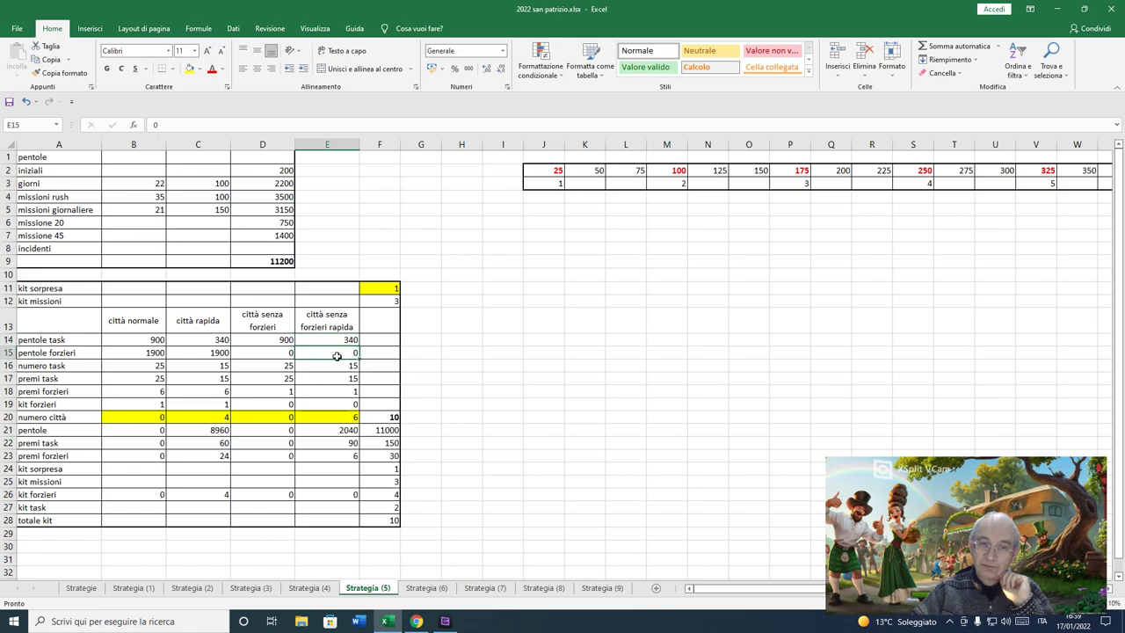
Step: Compare numero task and pentole task between città rapida and città senza forzieri rapida on Strategia (5)
left_click(216, 369)
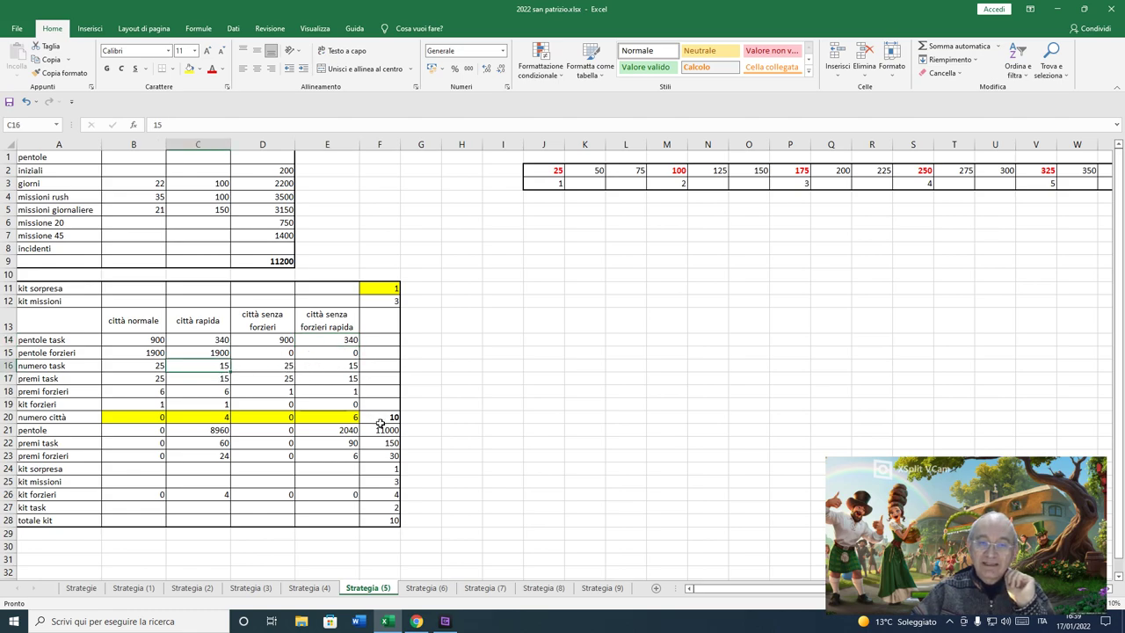
left_click(336, 368)
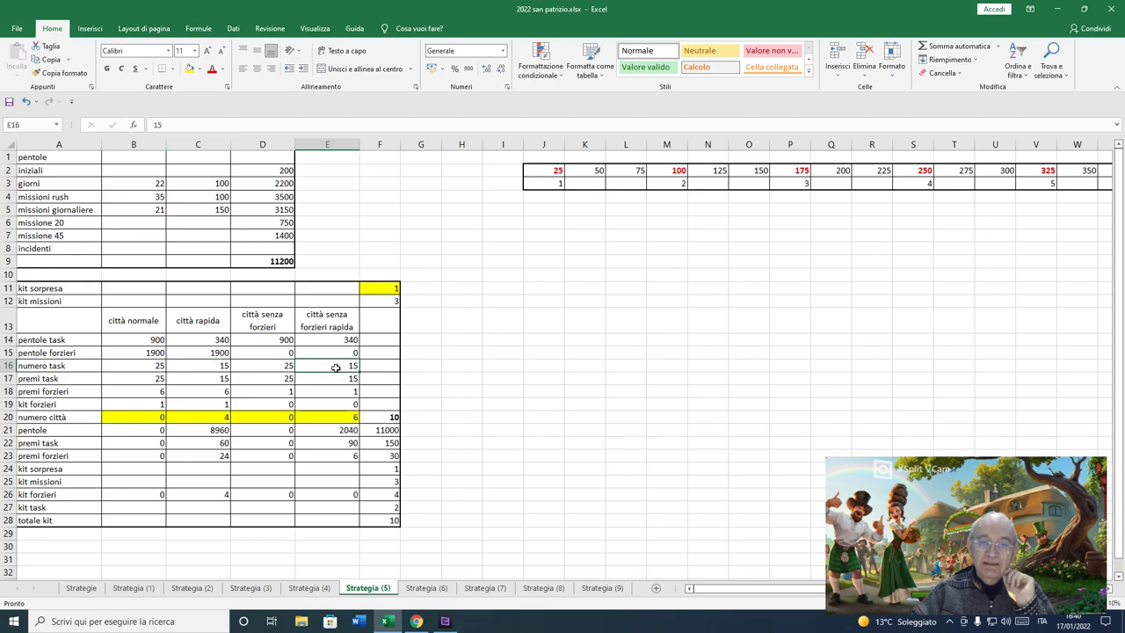
left_click(214, 369)
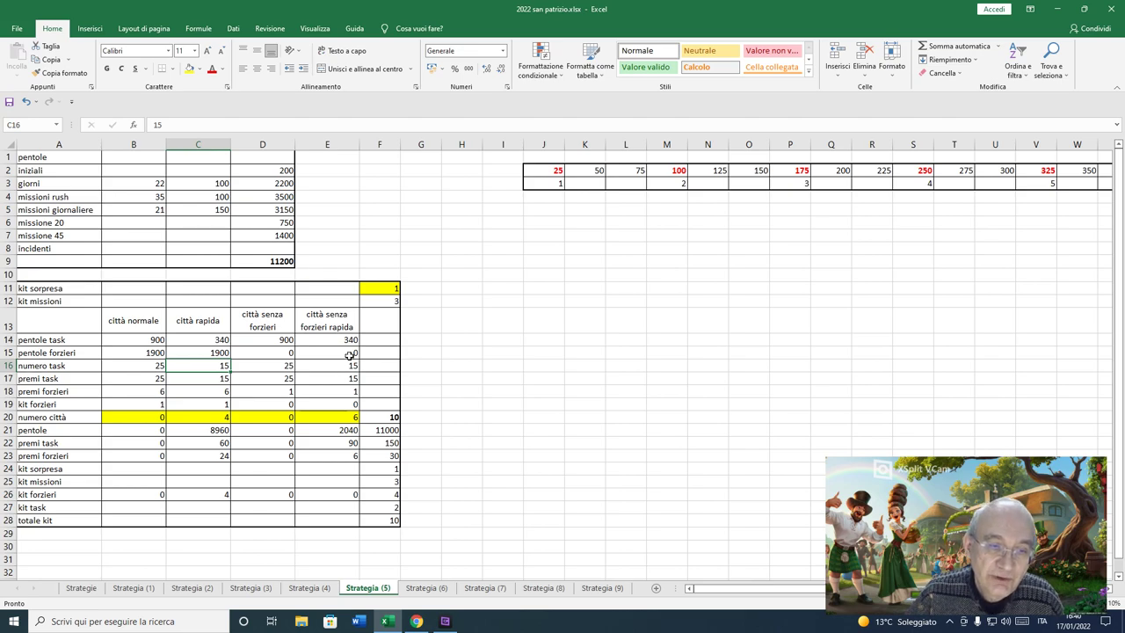
left_click(205, 341)
left_click(348, 340)
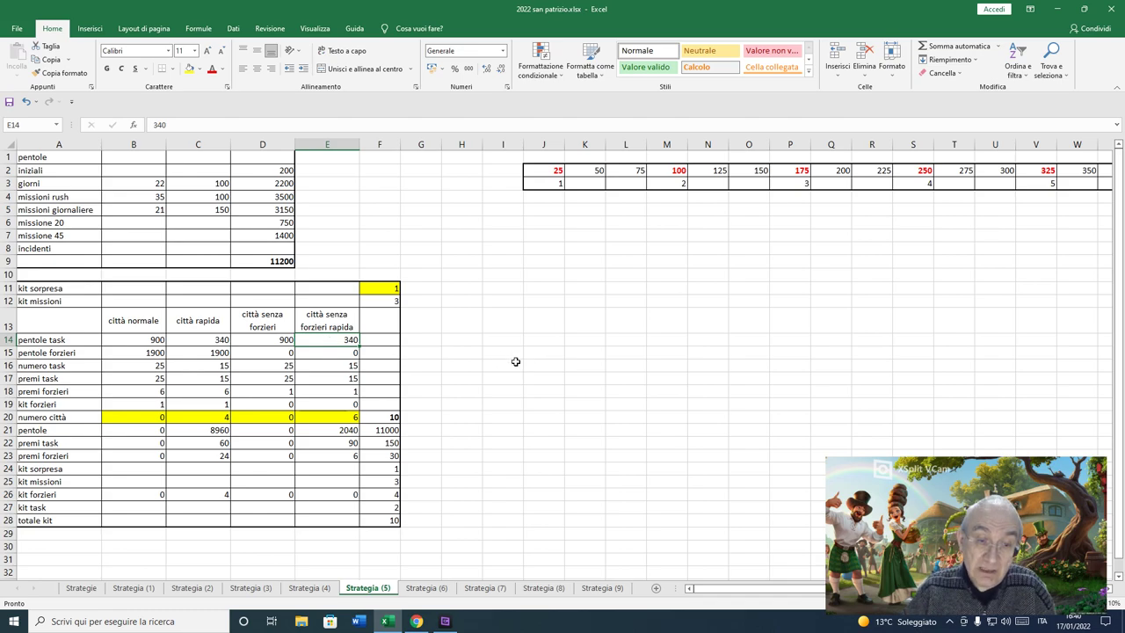
Step: Check Strategia (5)'s incidenti entry against the pentole task of both rapid city types, then recheck numero task for città senza forzieri rapida
left_click(253, 248)
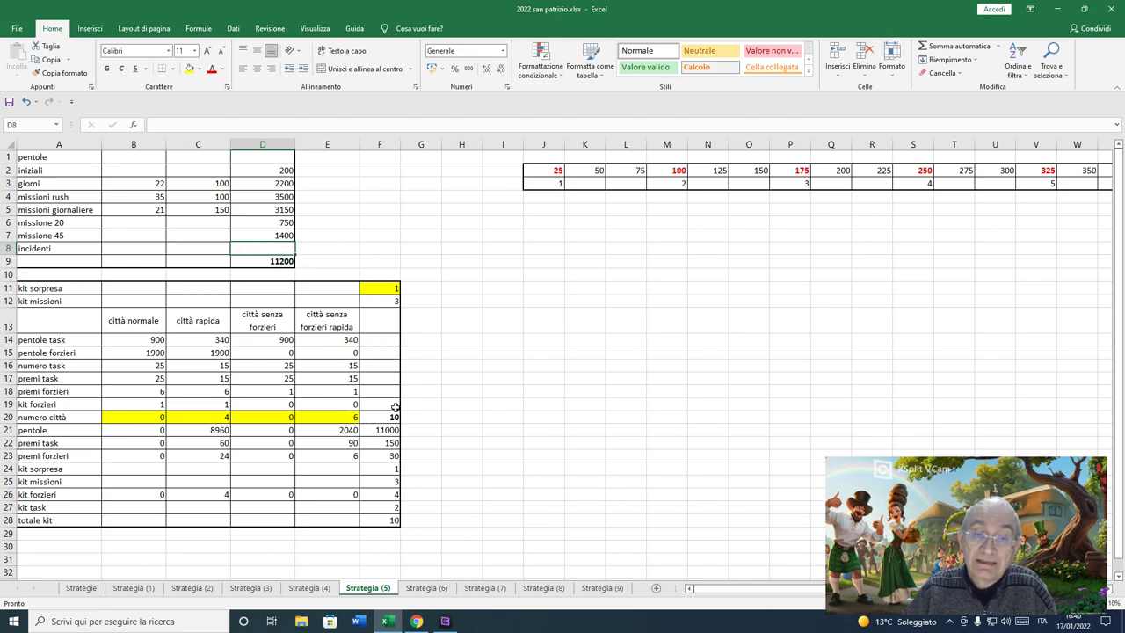
left_click(339, 341)
left_click(208, 345)
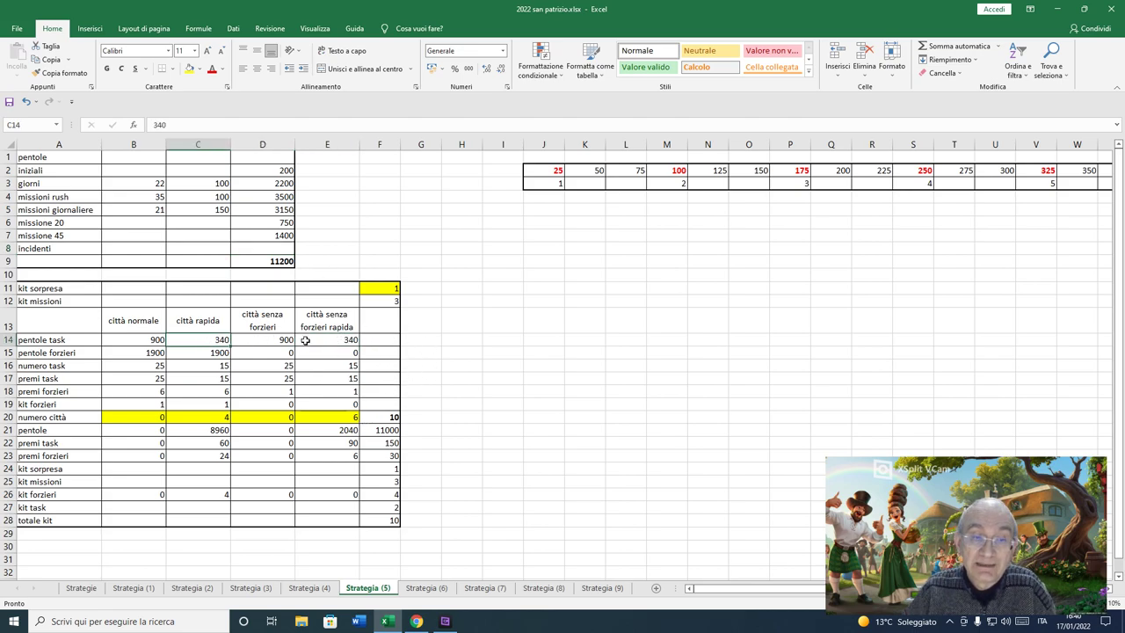
left_click(349, 366)
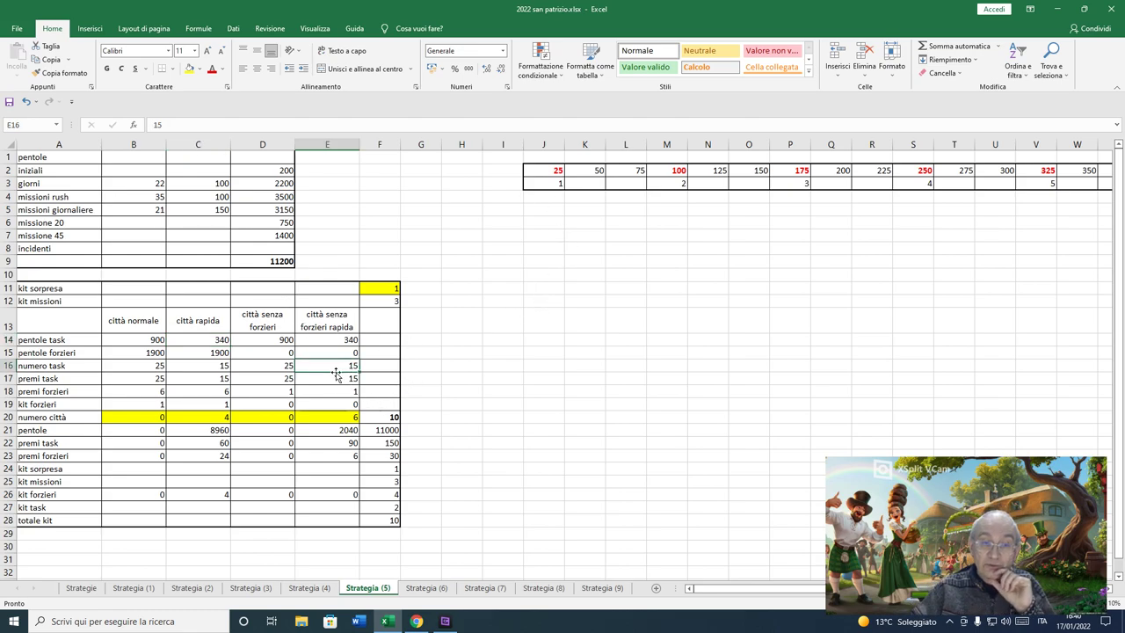
Step: Look at the Strategia (9) sheet, then return to the Strategie summary and highlight the Strategia (1) column from header to totale kit
left_click(580, 589)
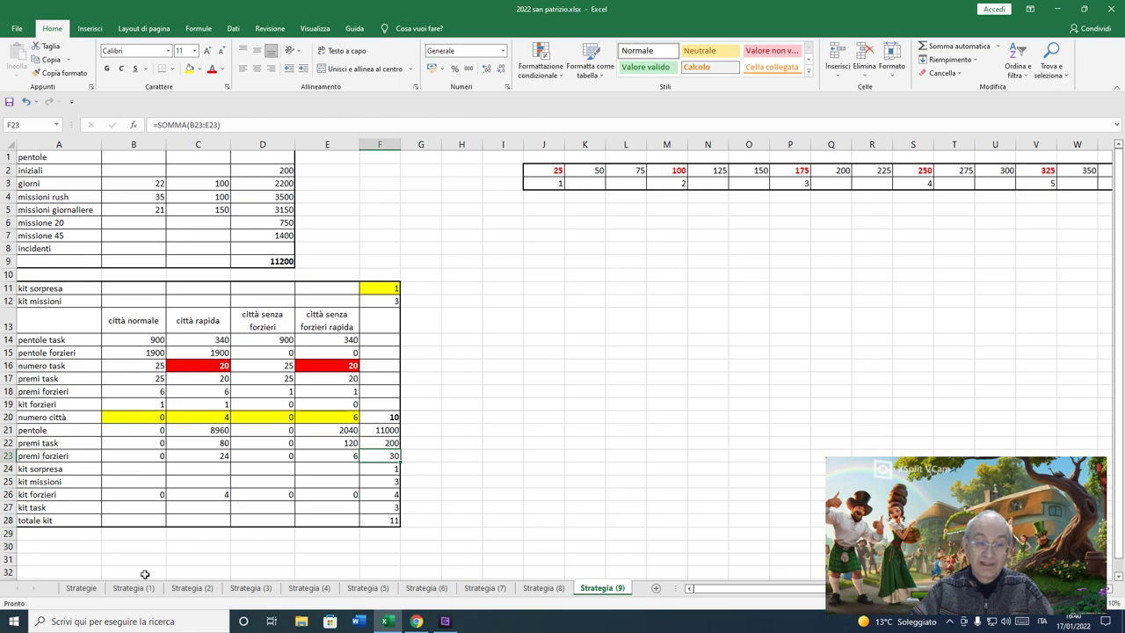
left_click(97, 586)
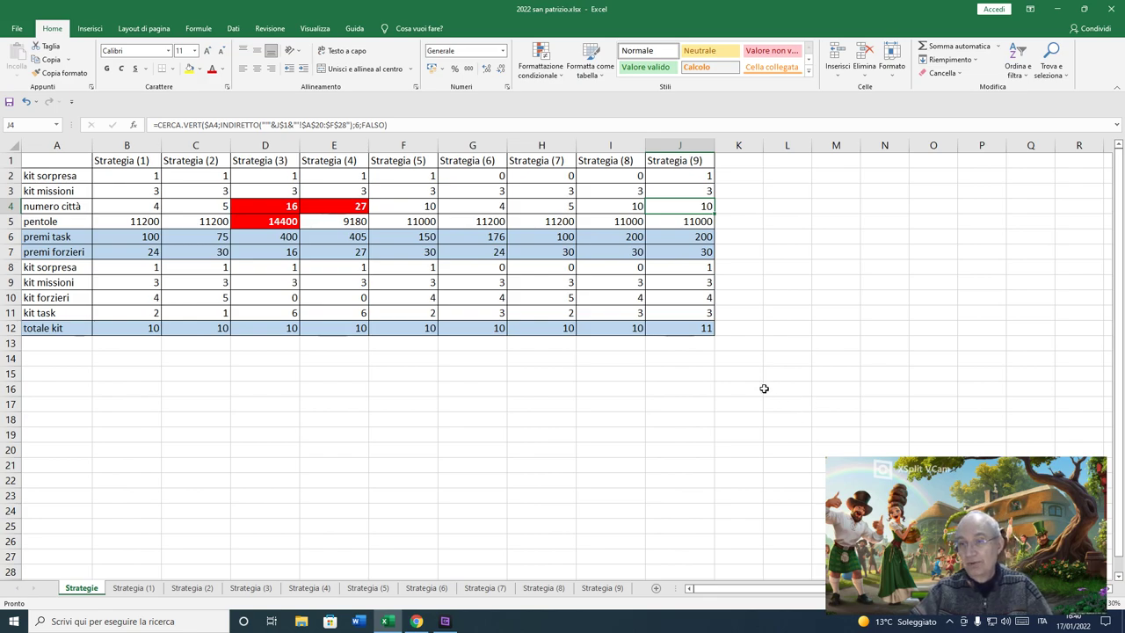
left_click(116, 164)
left_click_drag(112, 199, 112, 328)
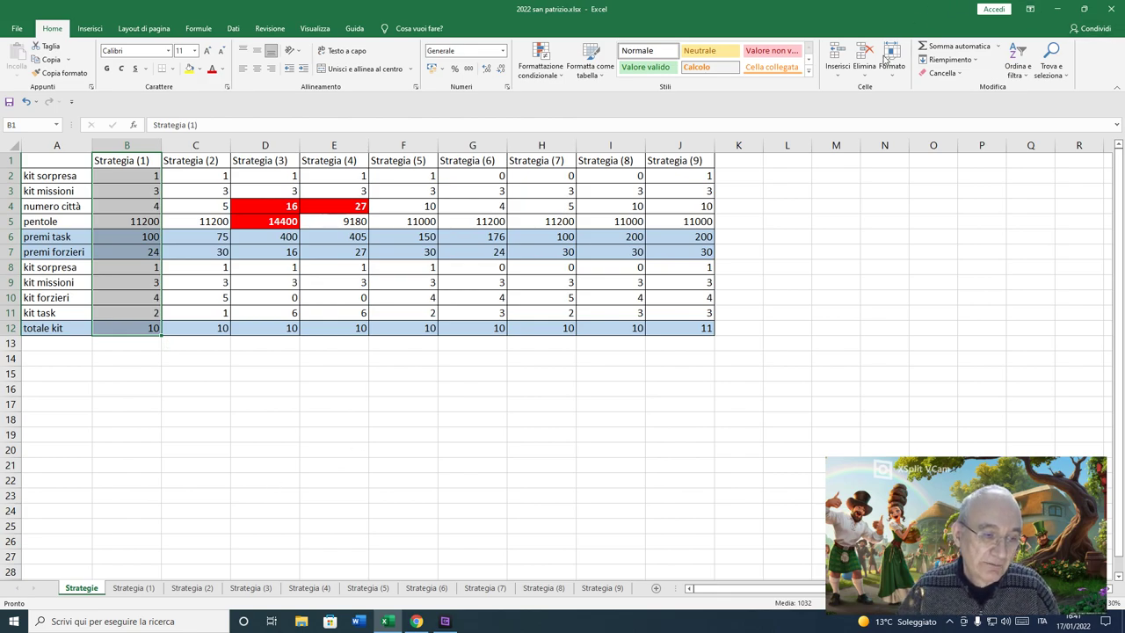
Step: Compare the Strategia (1), (5), (9) and (2) sheets one after another, ending back on Strategia (5)
left_click(150, 587)
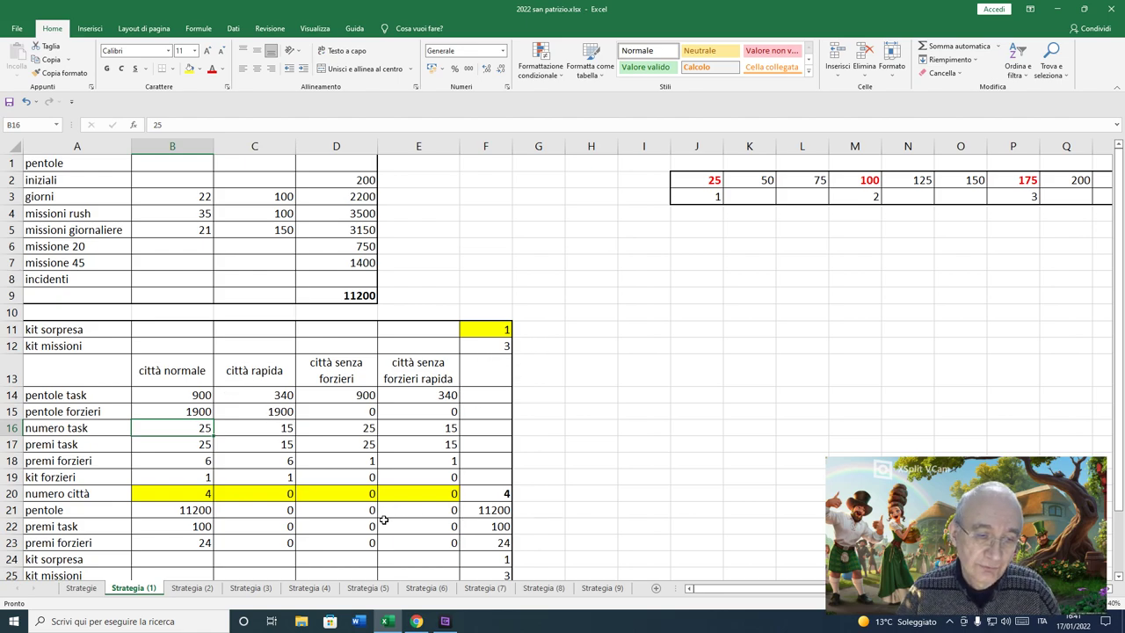
left_click(378, 588)
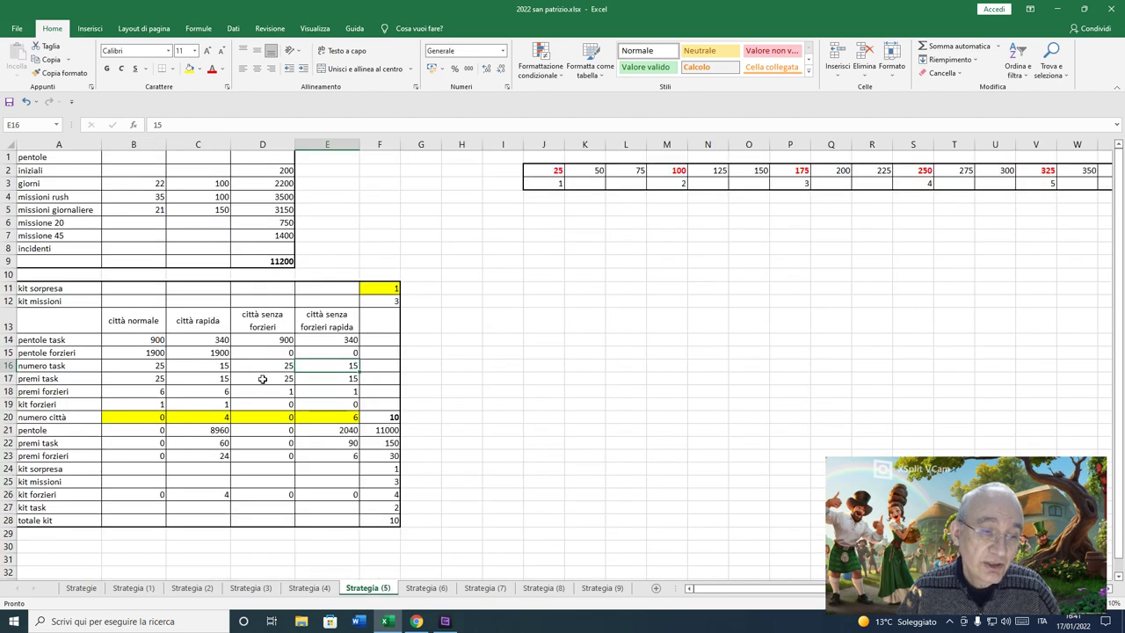
left_click(603, 587)
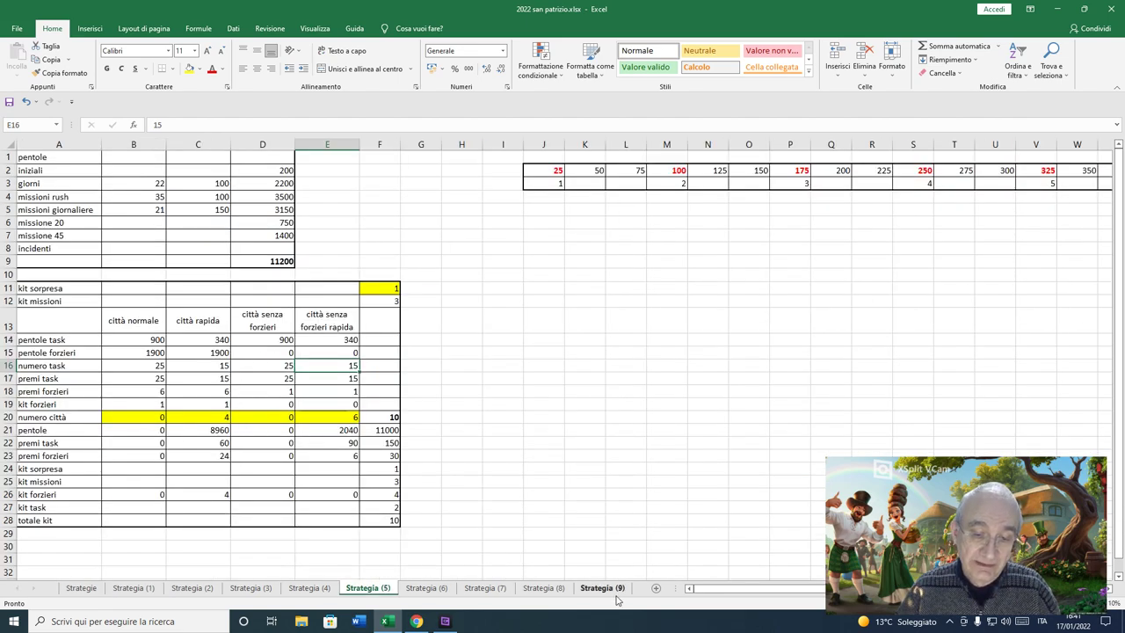
left_click(369, 589)
left_click(201, 588)
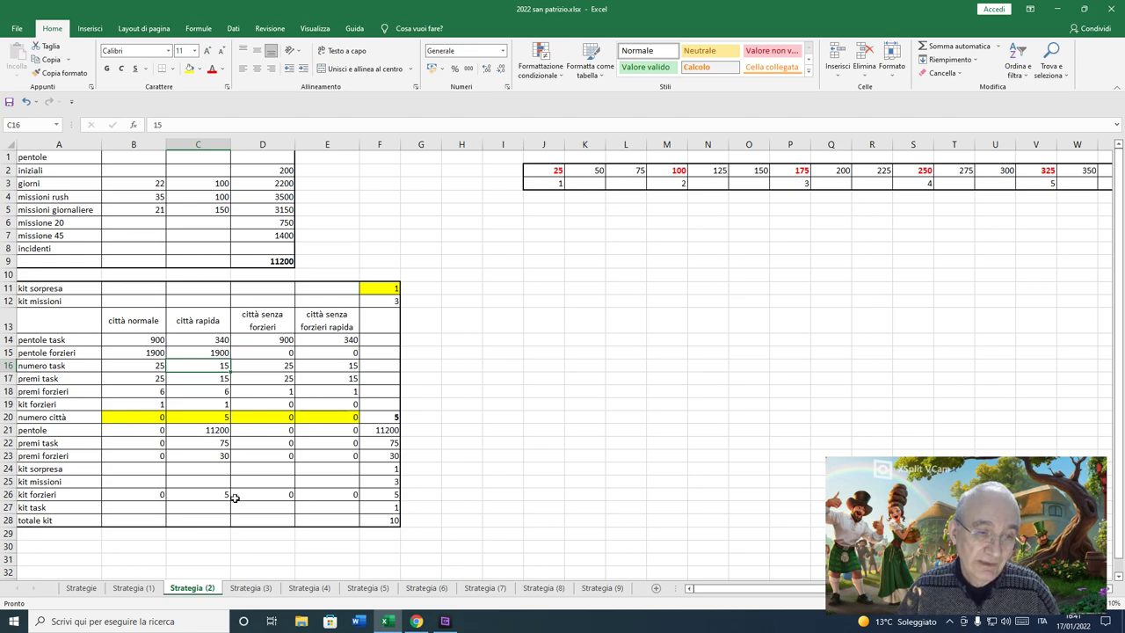
left_click(369, 588)
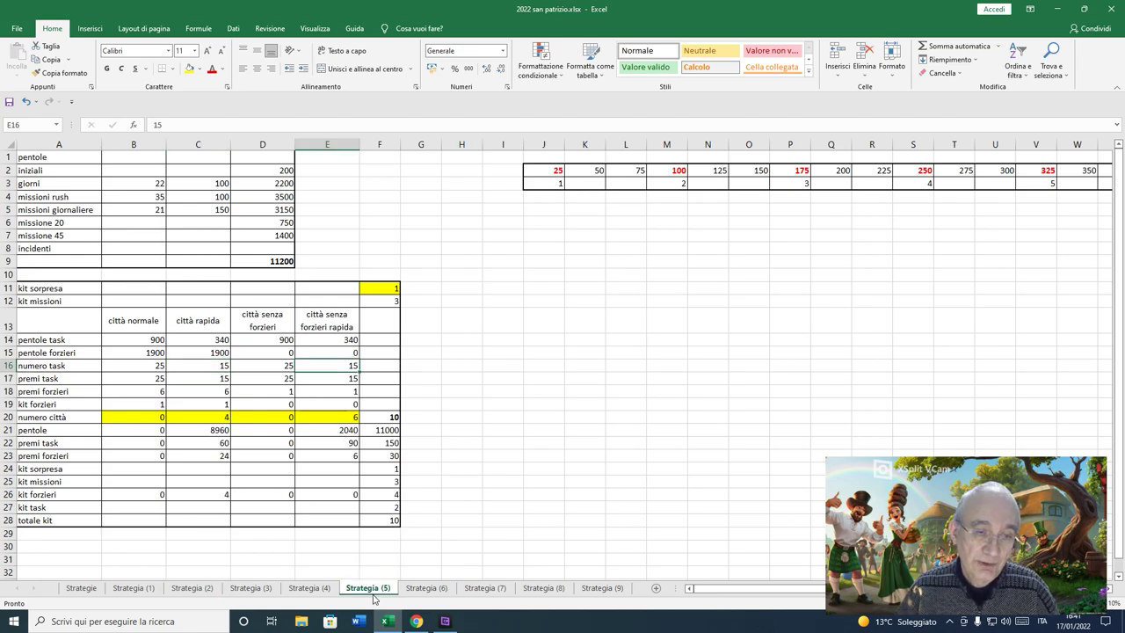
Step: Open Strategia (9) and review numero città, pentole task and pentole forzieri for città rapida and città senza forzieri rapida
left_click(601, 589)
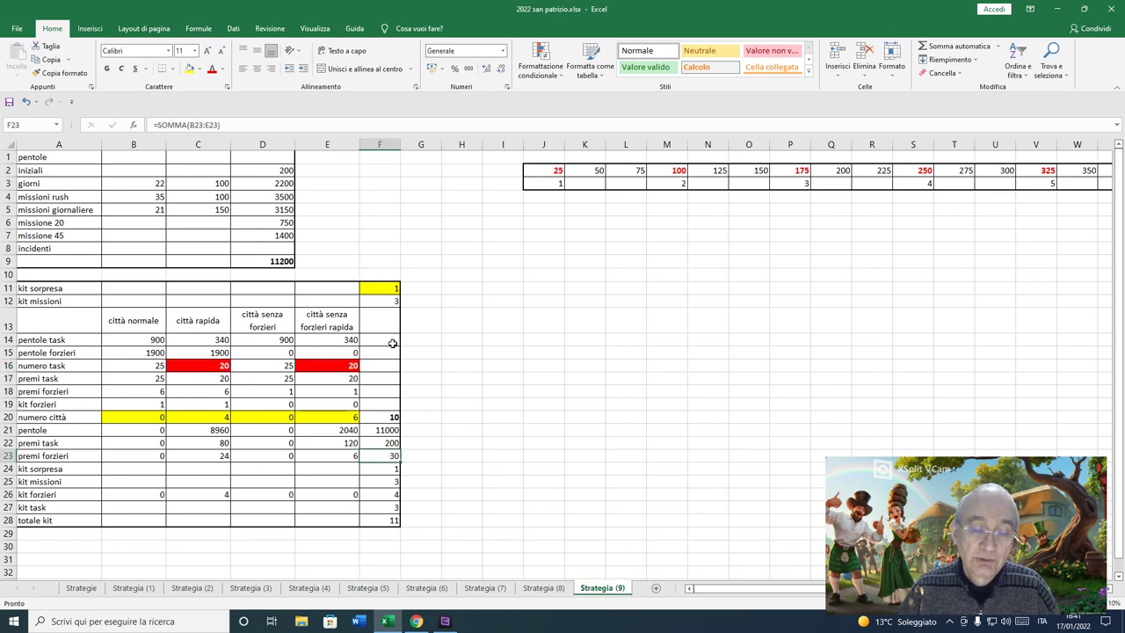
left_click(207, 417)
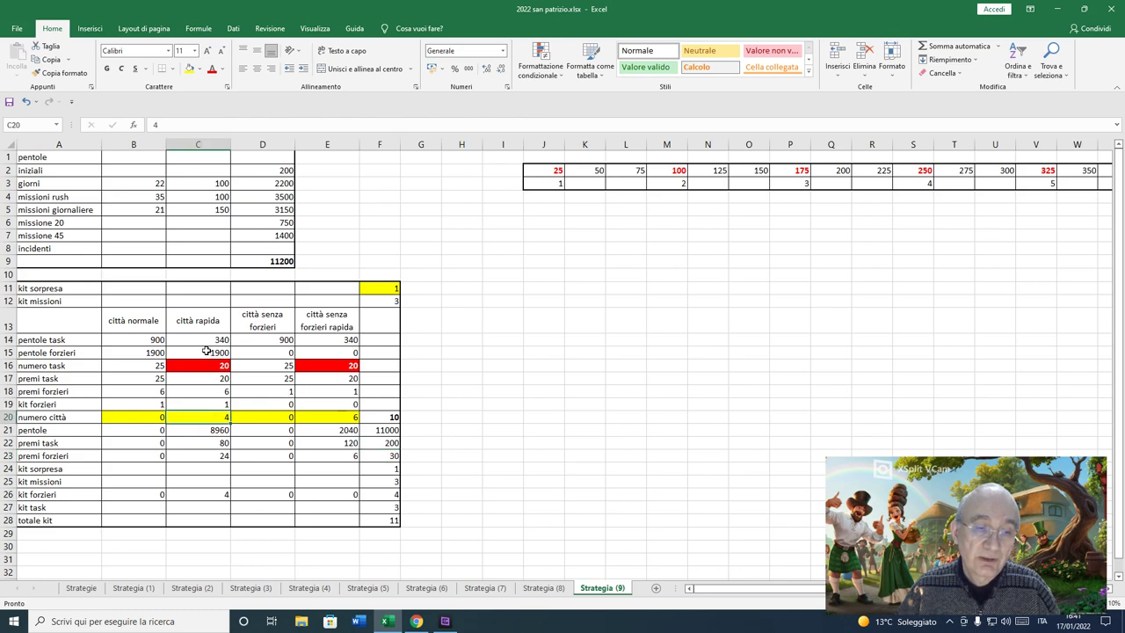
left_click(211, 340)
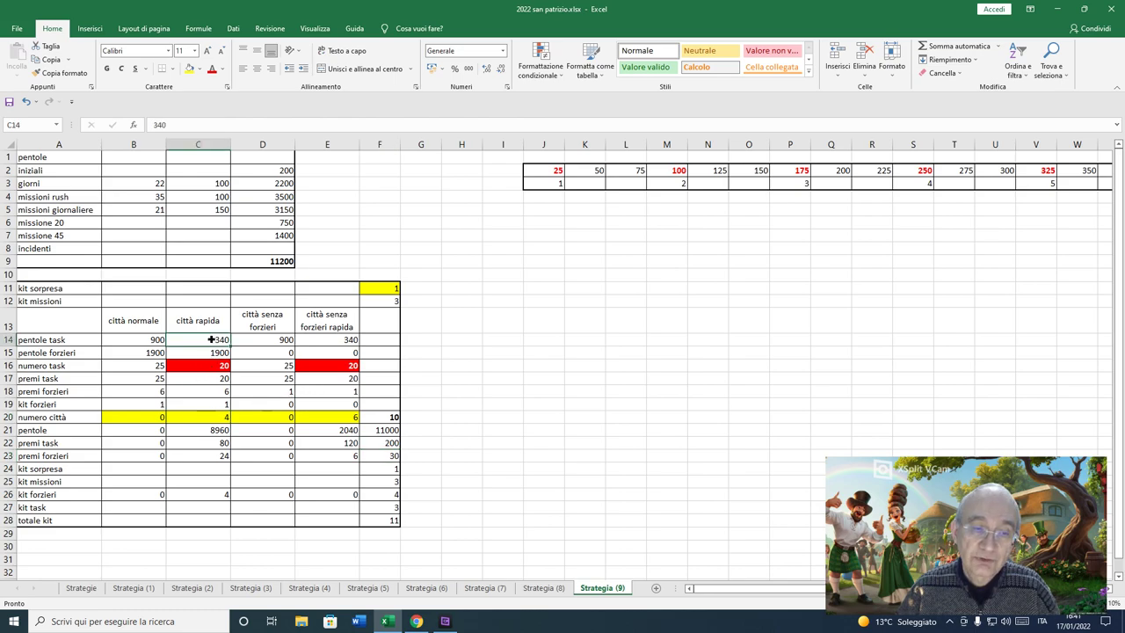
left_click(210, 355)
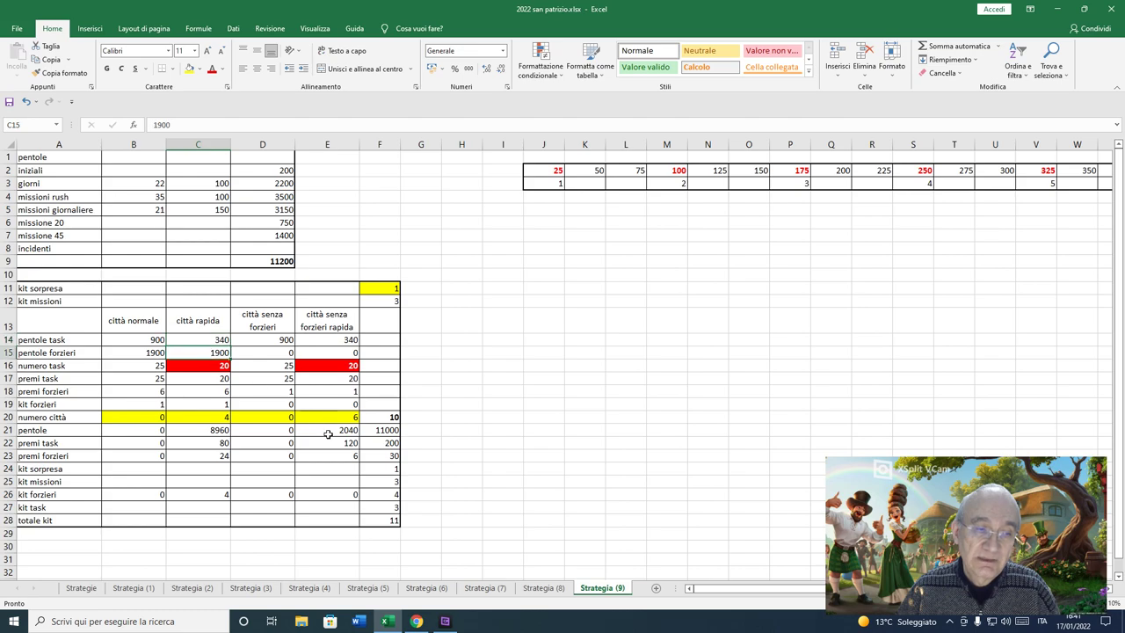
left_click(339, 418)
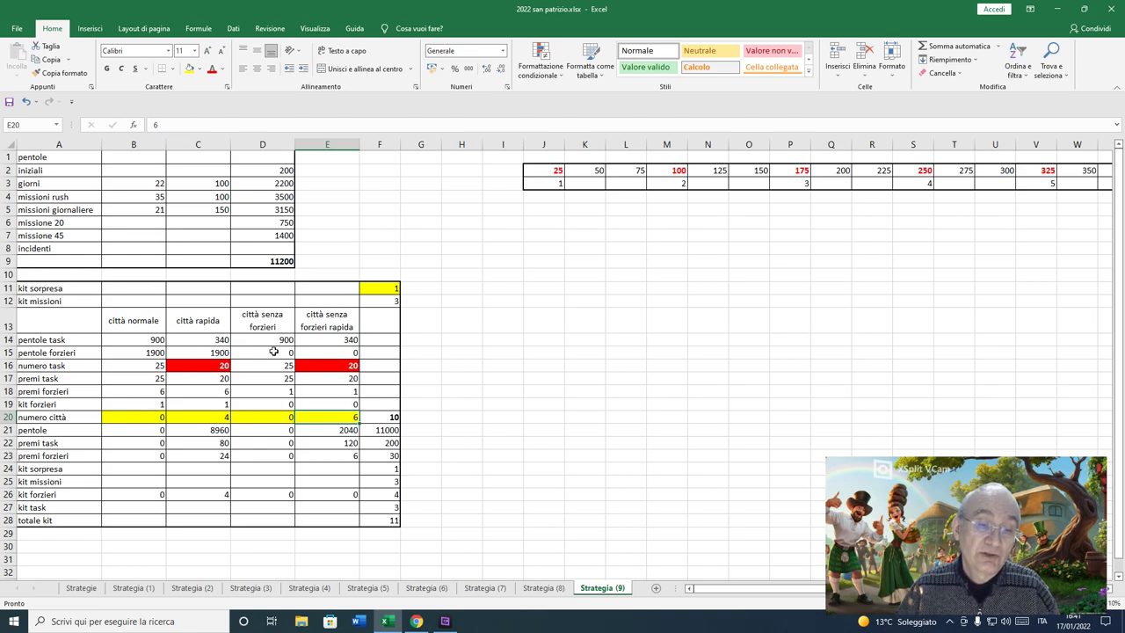
left_click(204, 342)
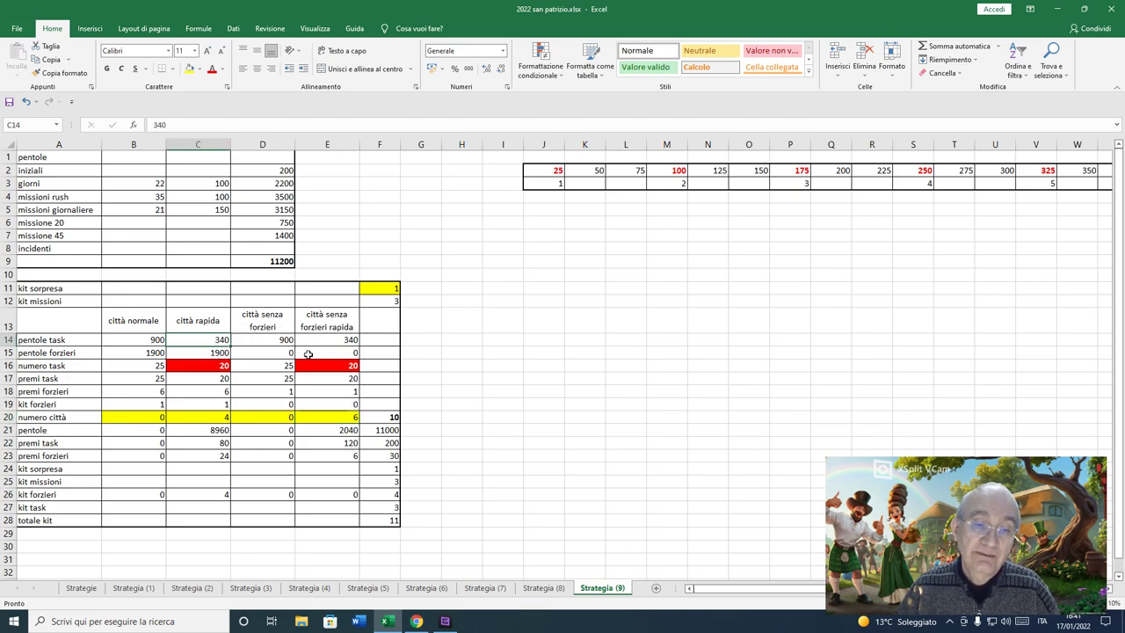
left_click(304, 352)
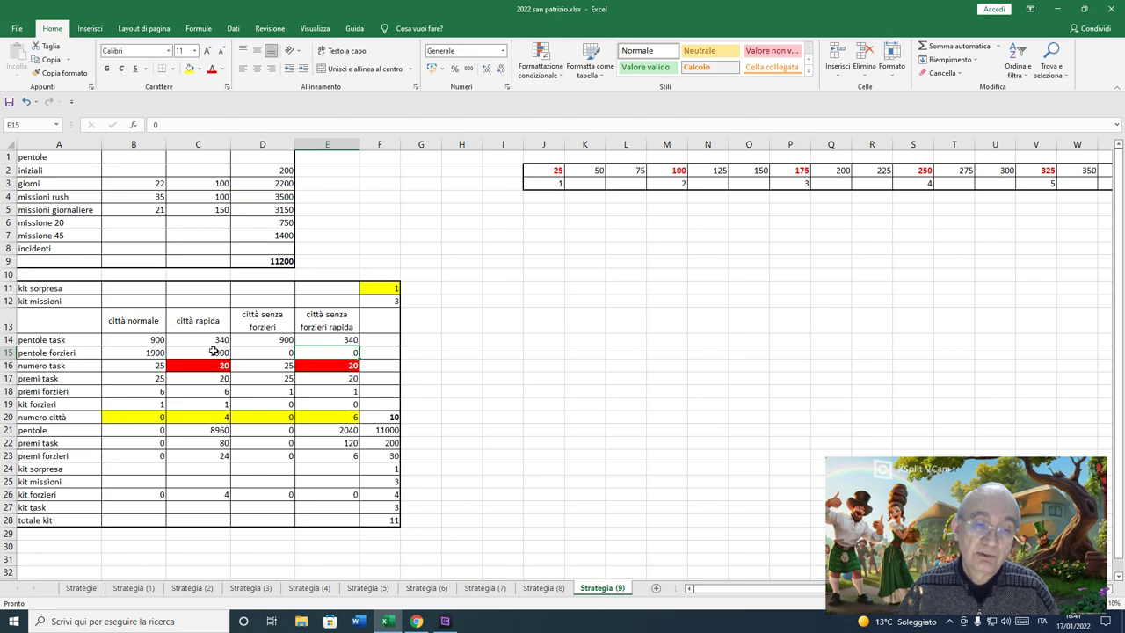